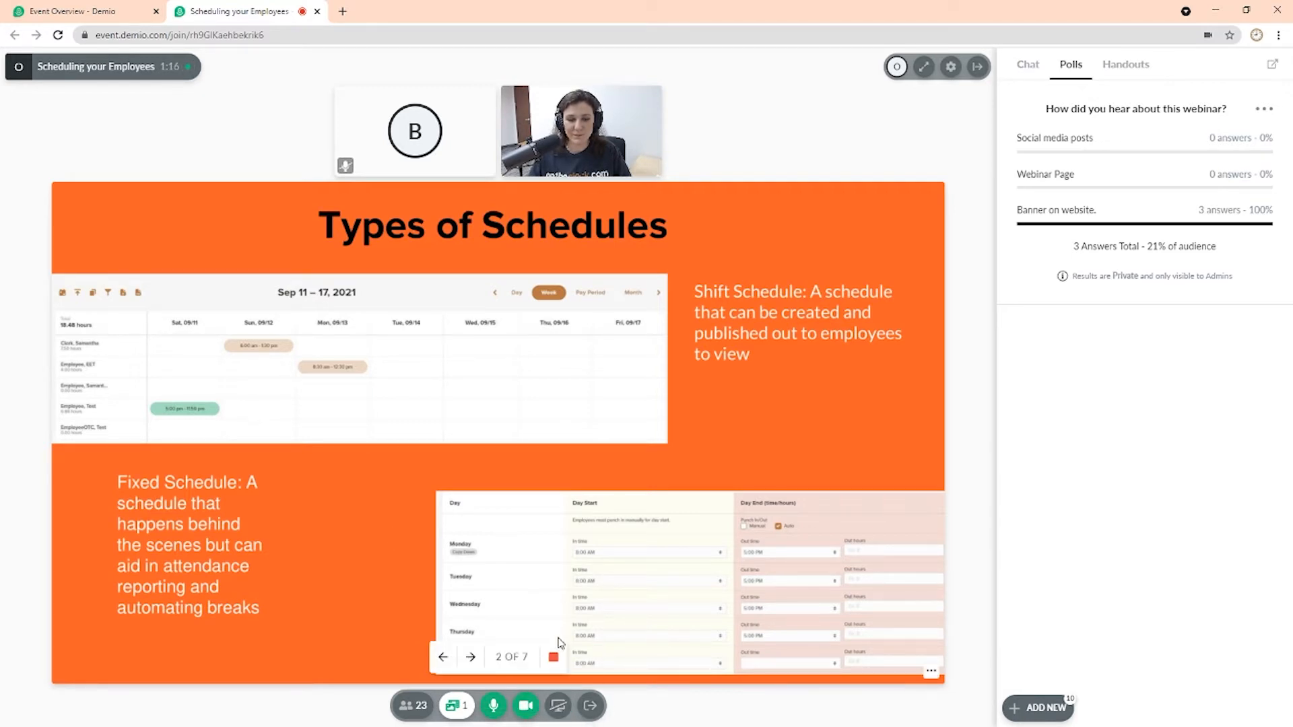
Step: Advance the webinar presentation from slide 2 through slide 7 and stop presenting the slides
left_click(471, 657)
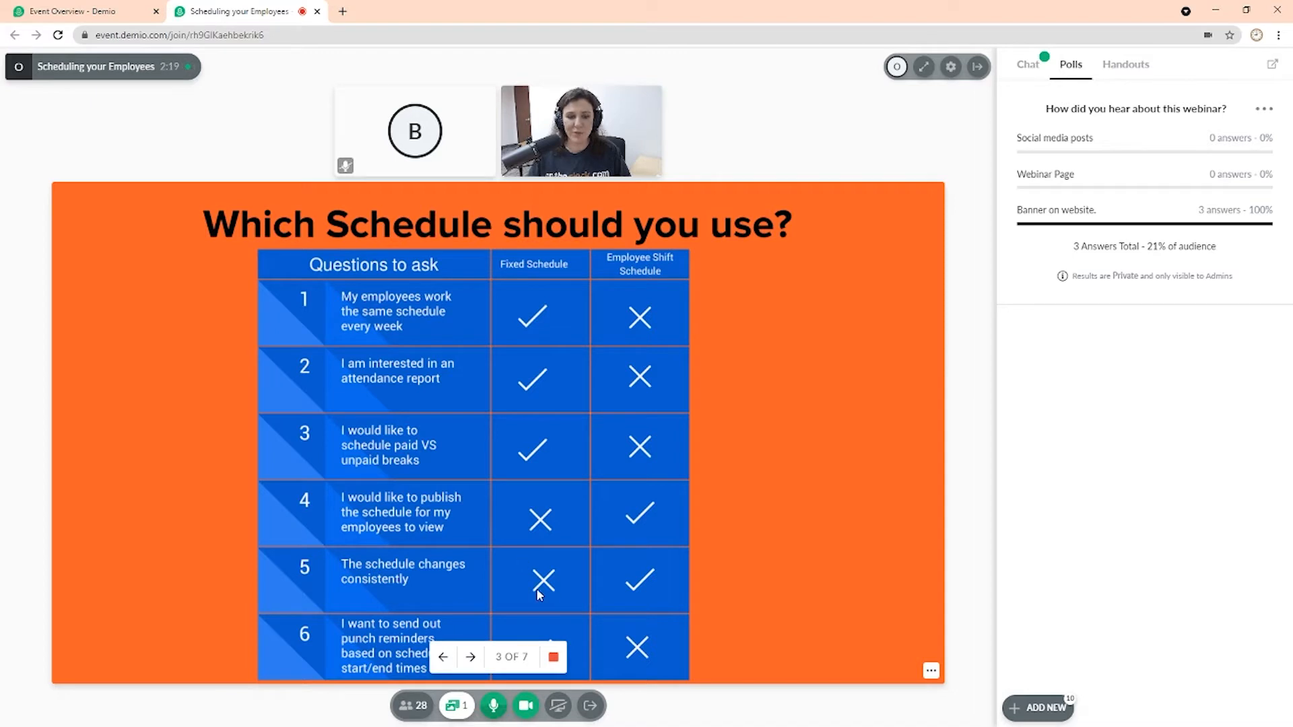
left_click(470, 657)
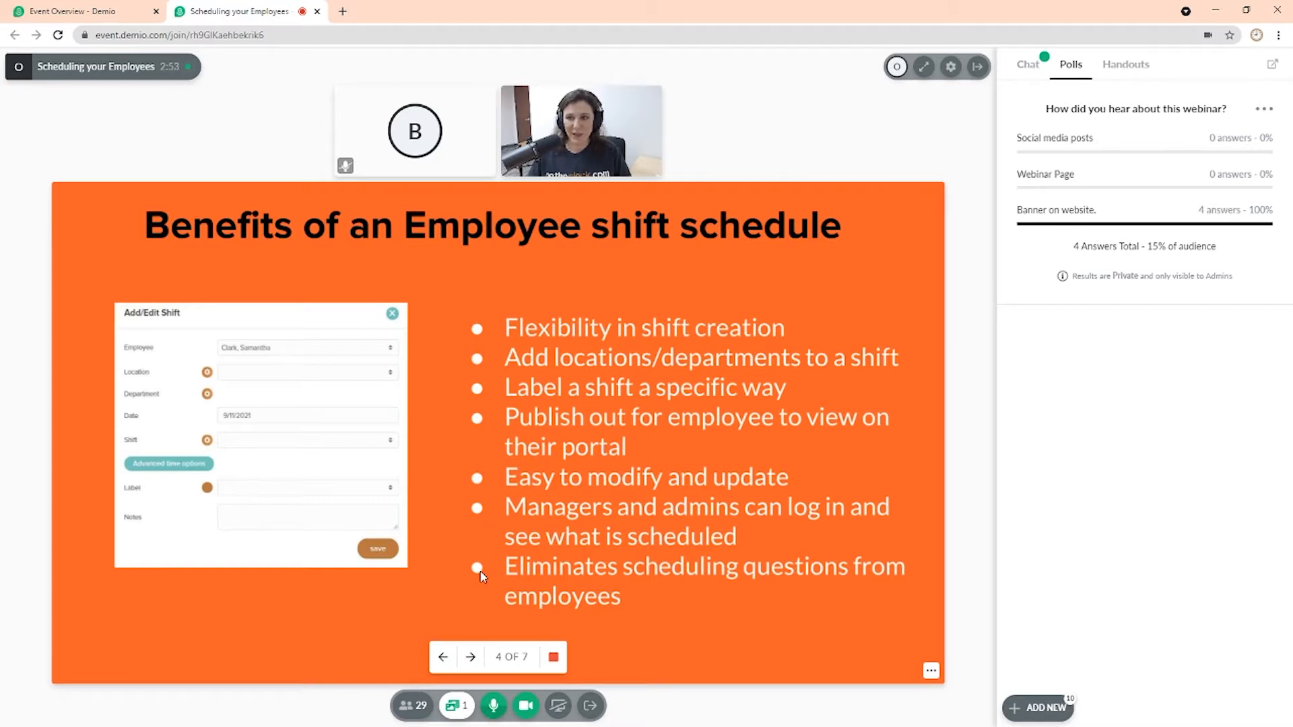
left_click(470, 657)
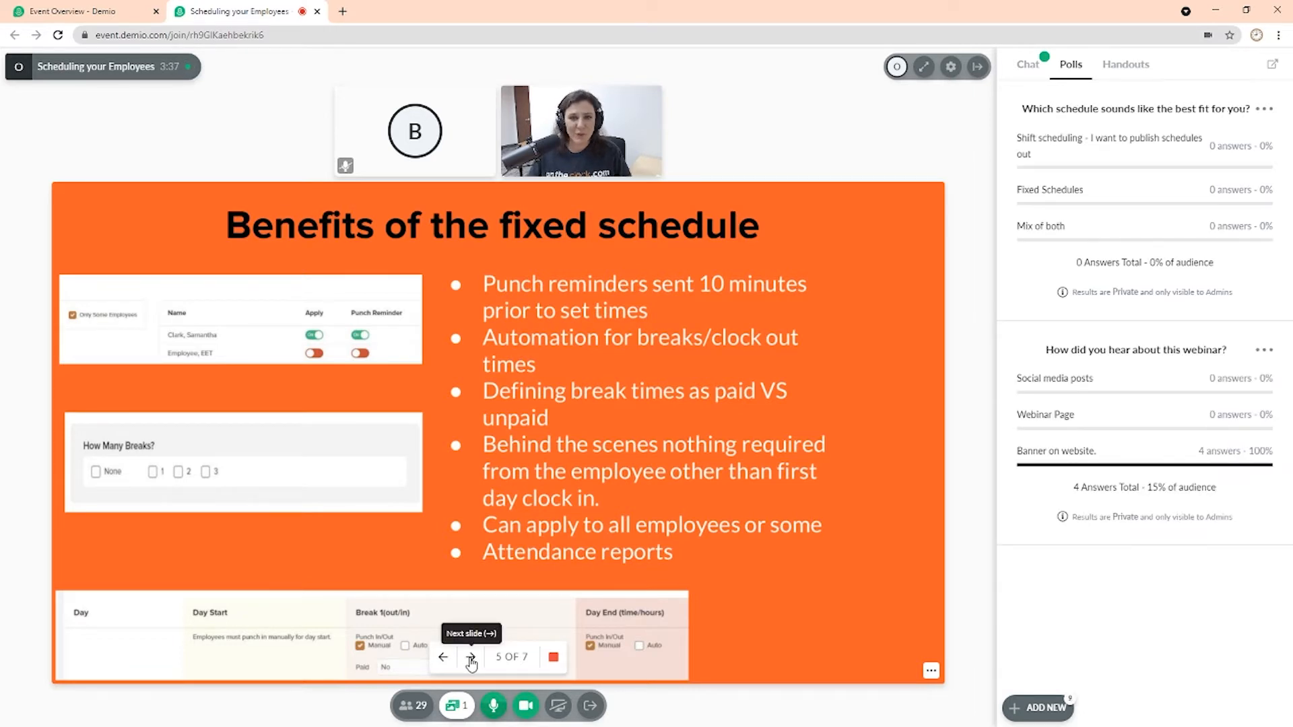
left_click(470, 658)
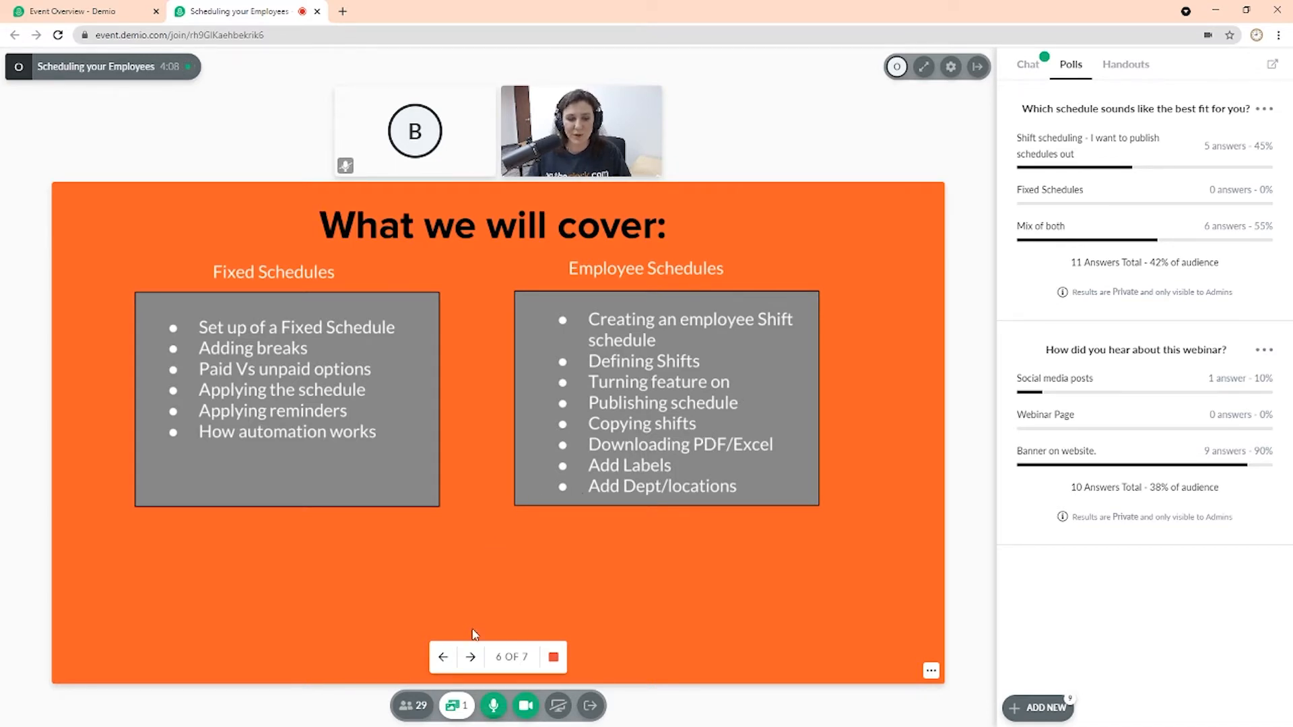
left_click(470, 656)
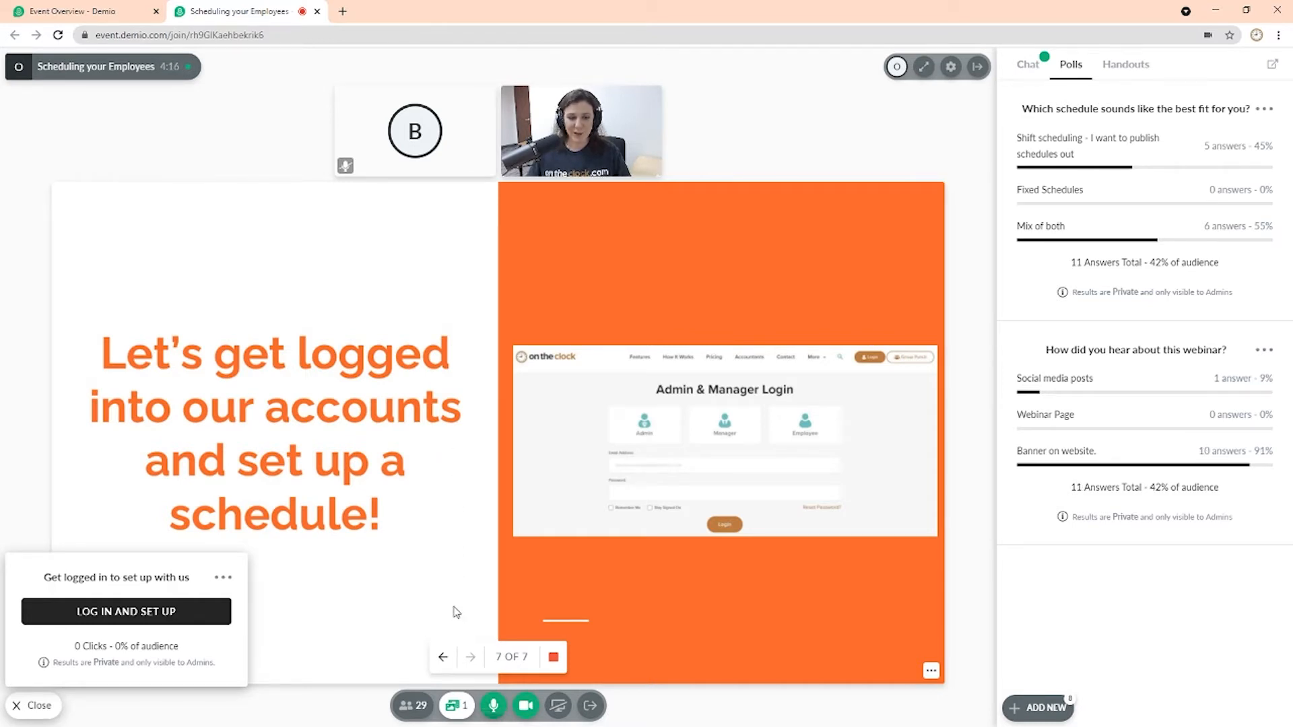
left_click(554, 660)
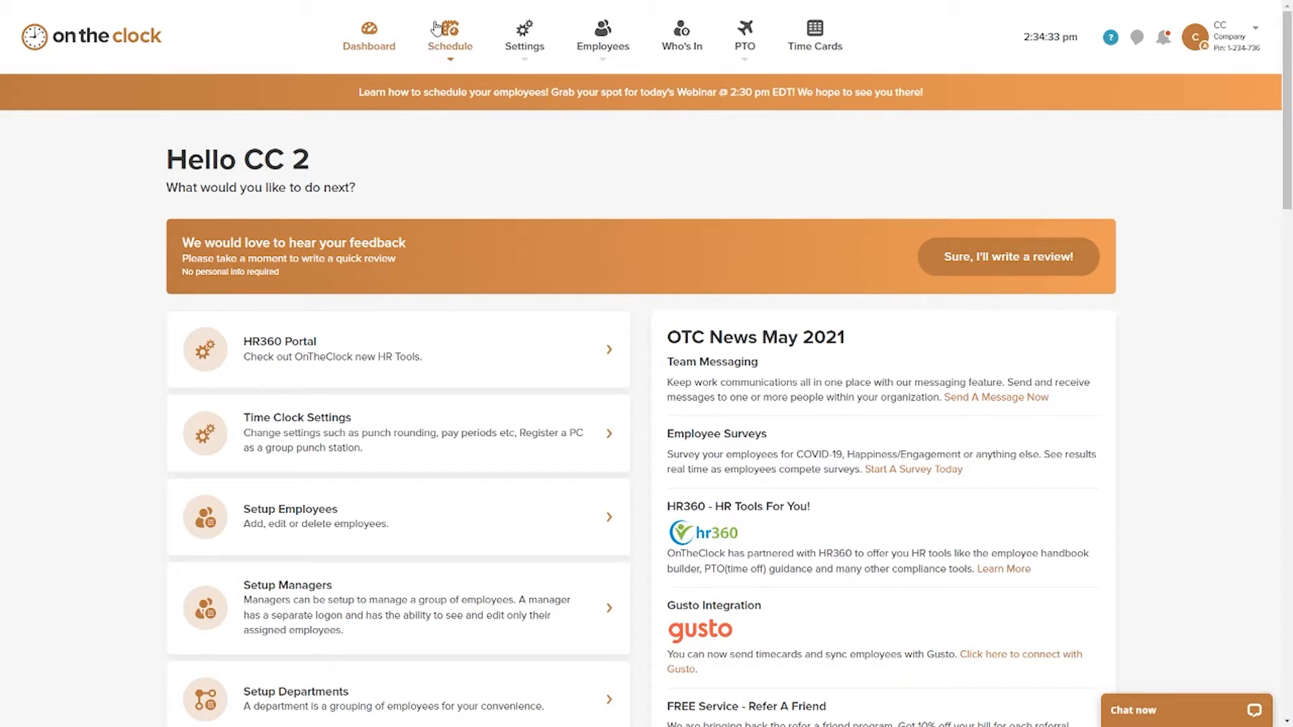
Step: Start a new shift definition in the schedule settings and name it Morning shift
left_click(452, 47)
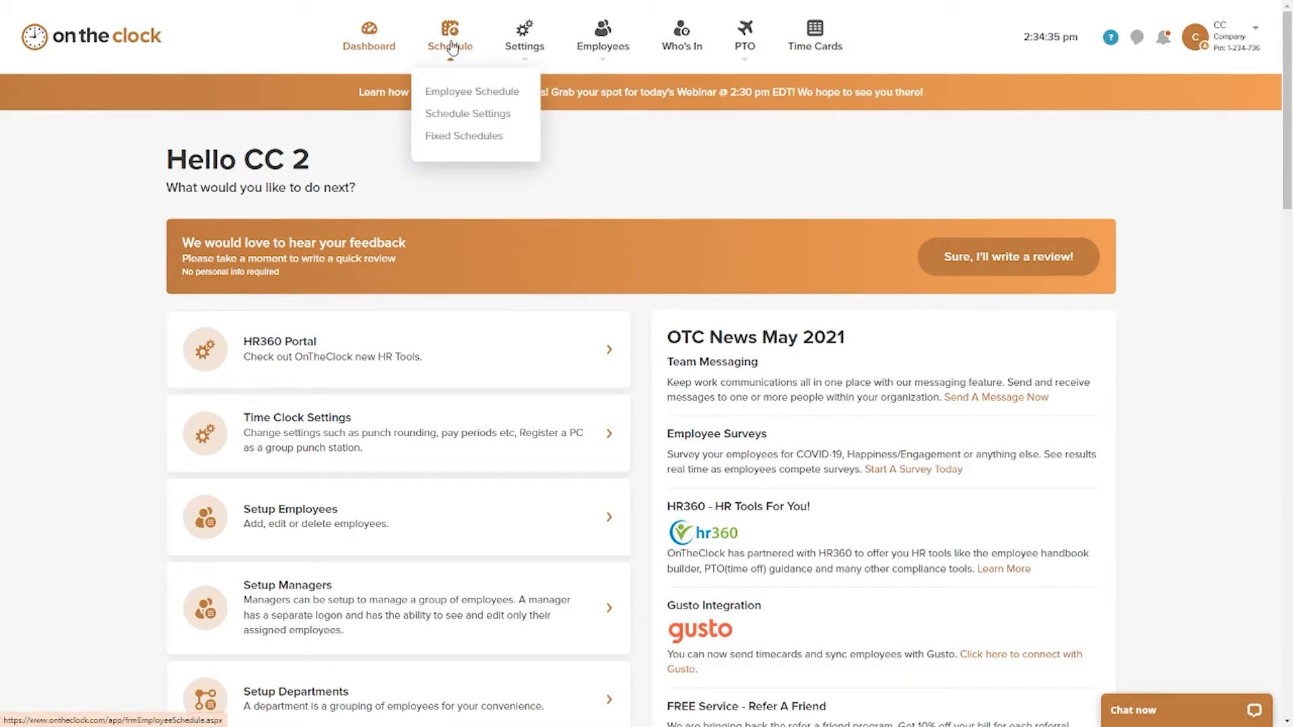
left_click(461, 118)
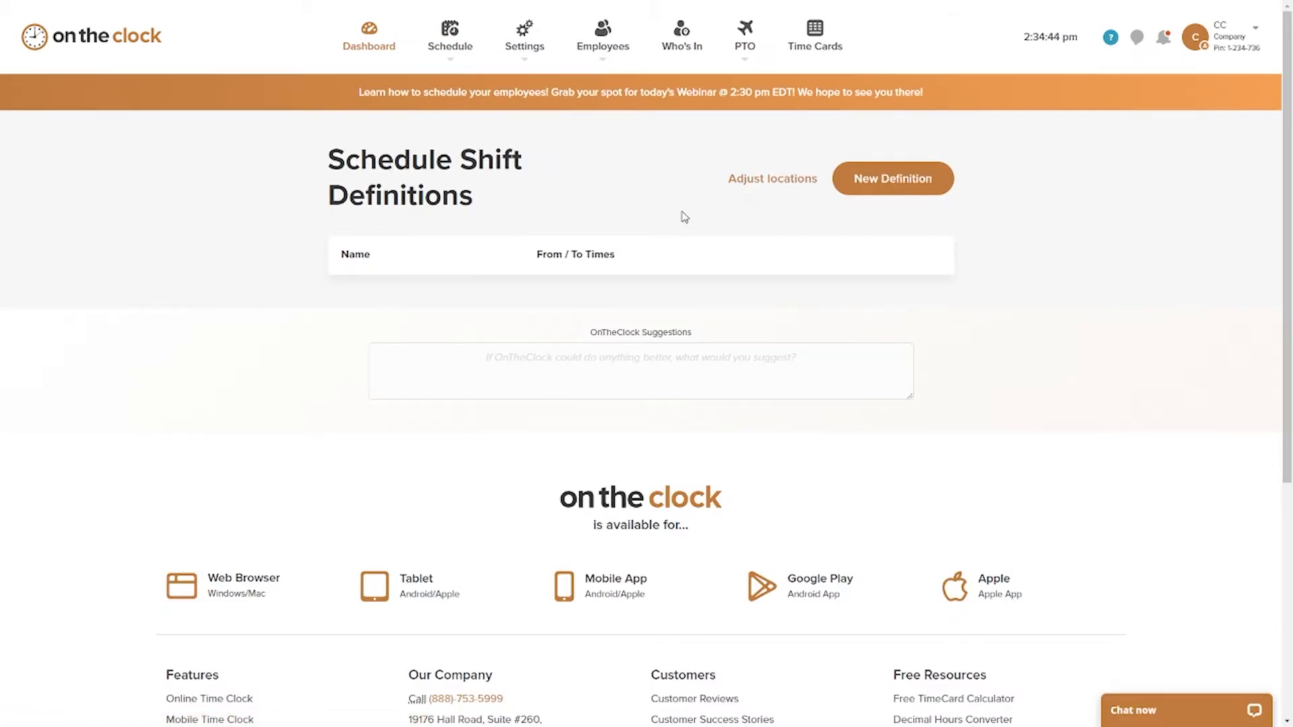
left_click(870, 187)
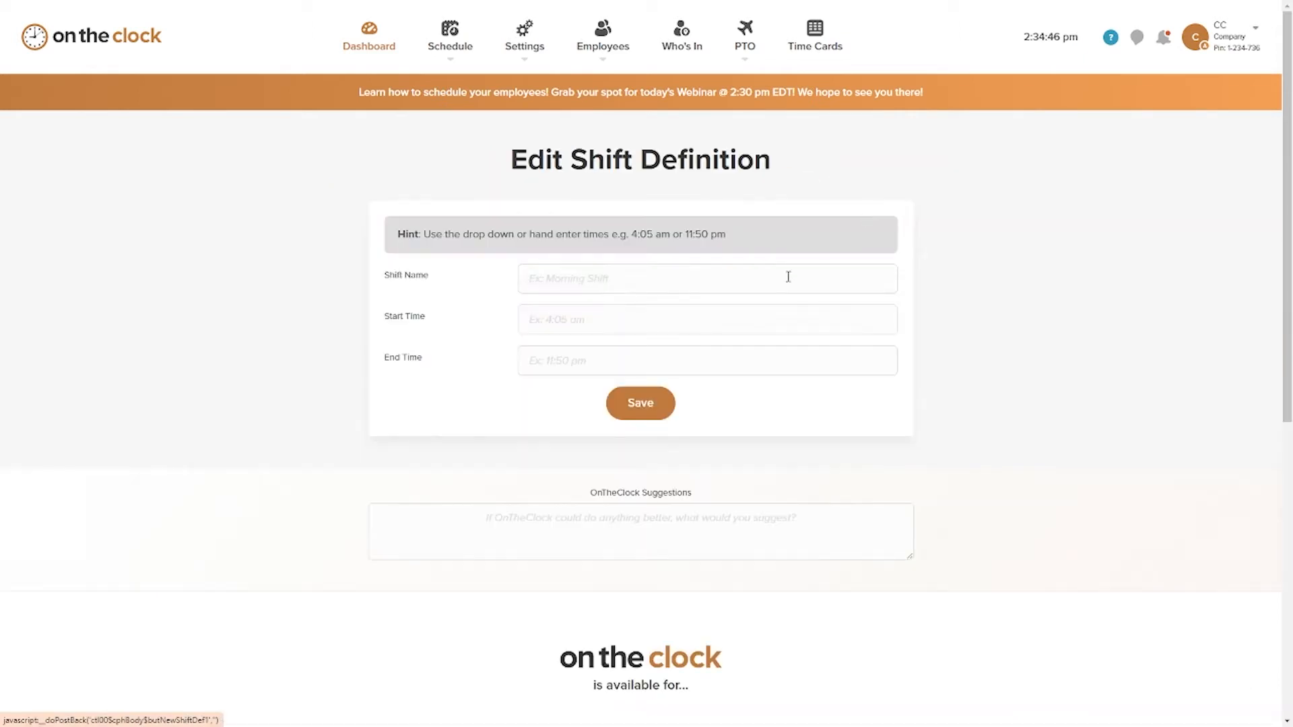
left_click(579, 279)
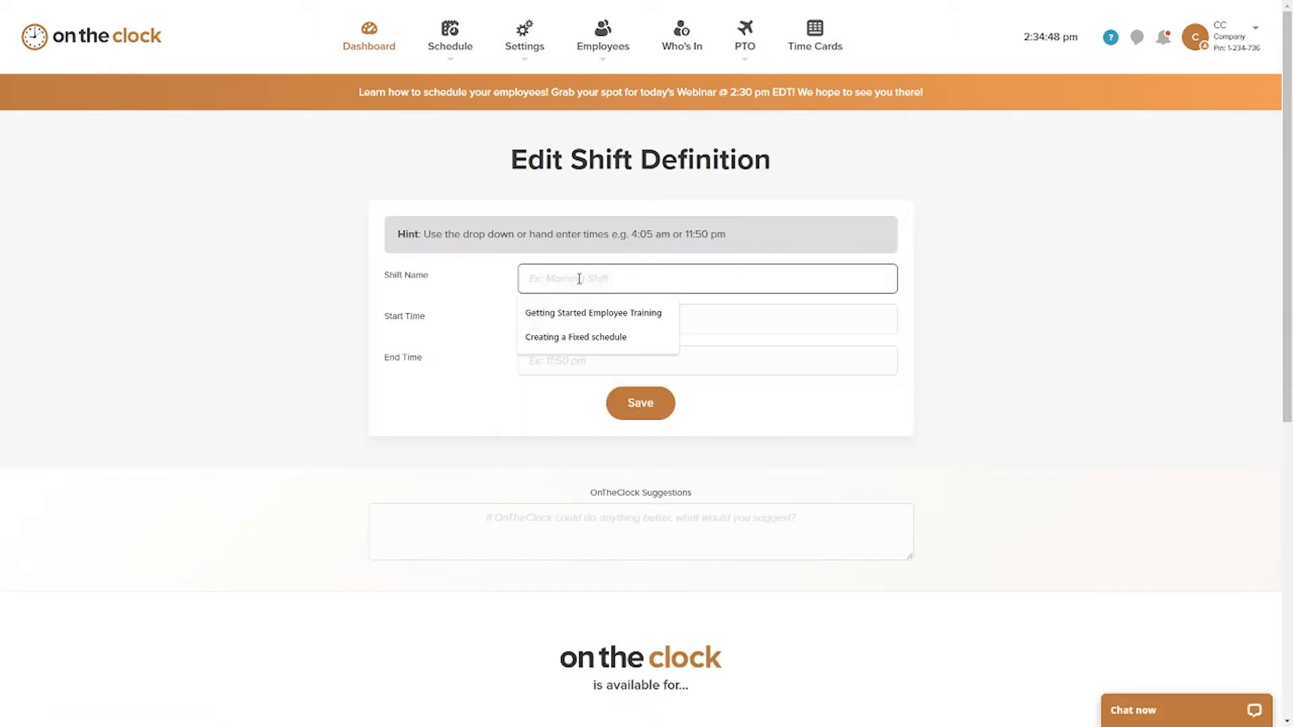
type("Morning shift")
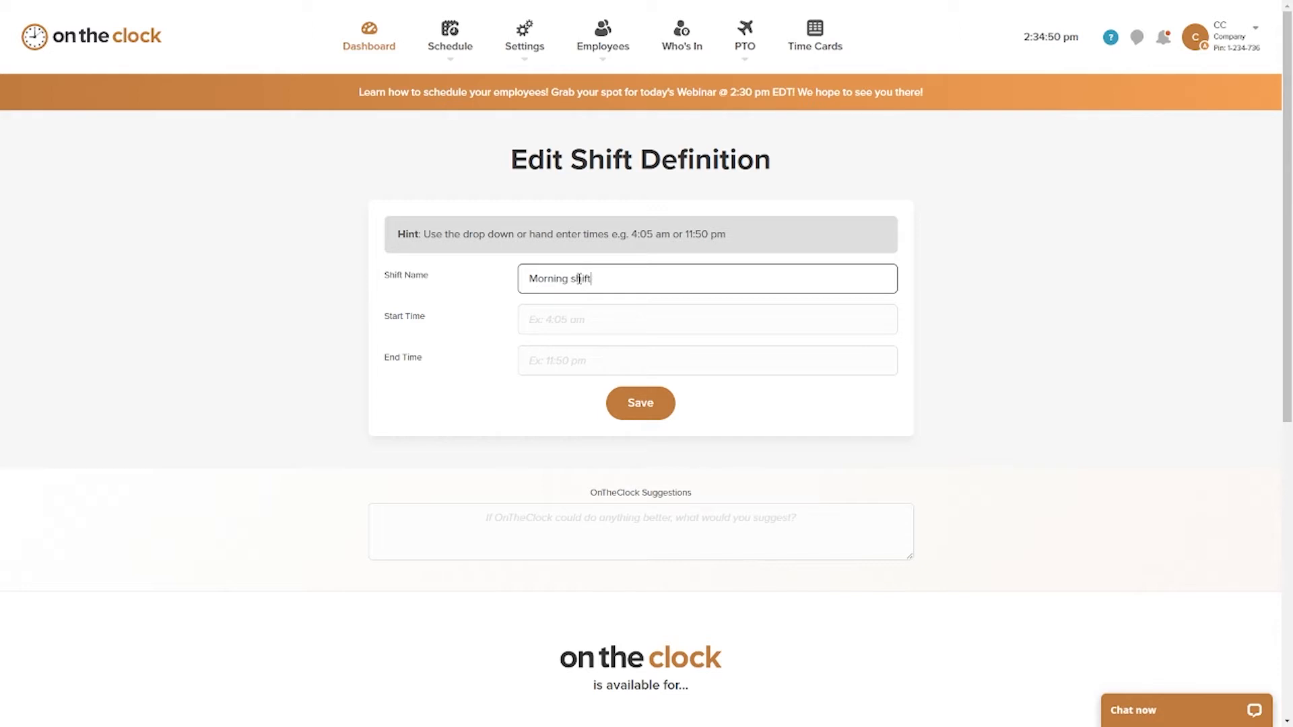
Step: Set the shift definition's start time to 8:00 am and end time to 4:30 pm, and save it
left_click(568, 319)
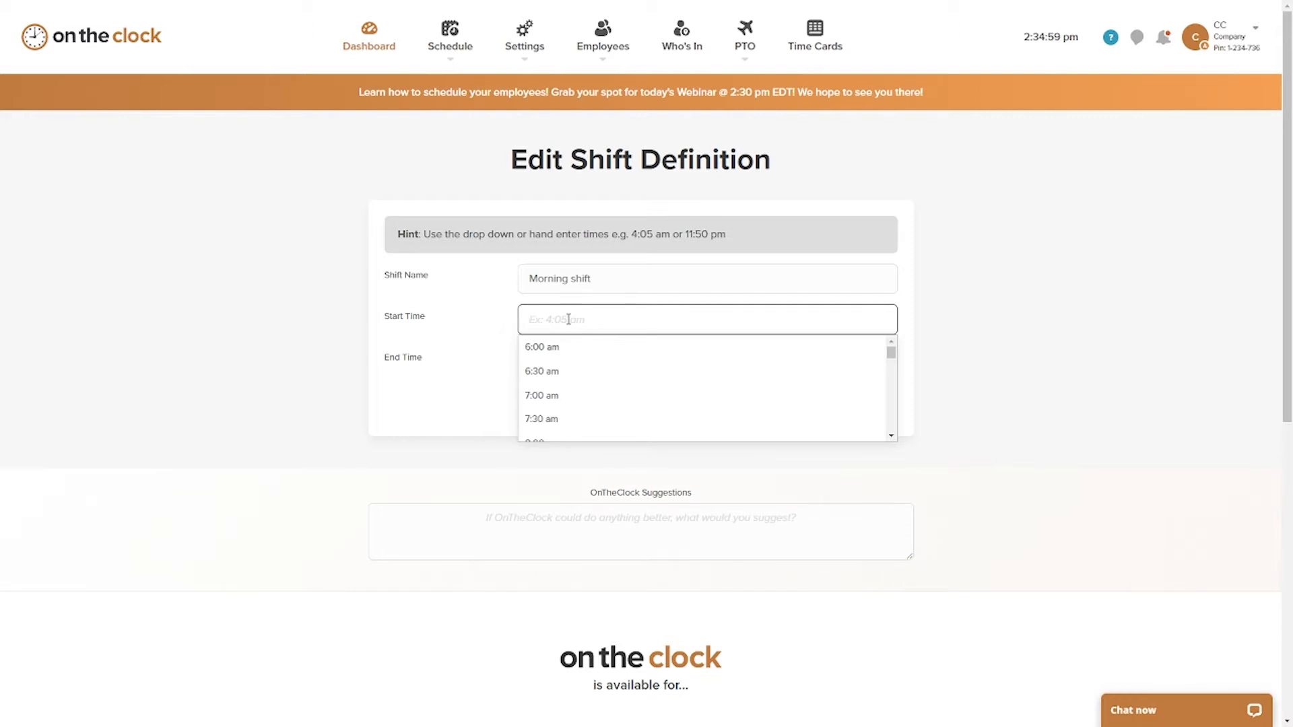
type("8:00 am")
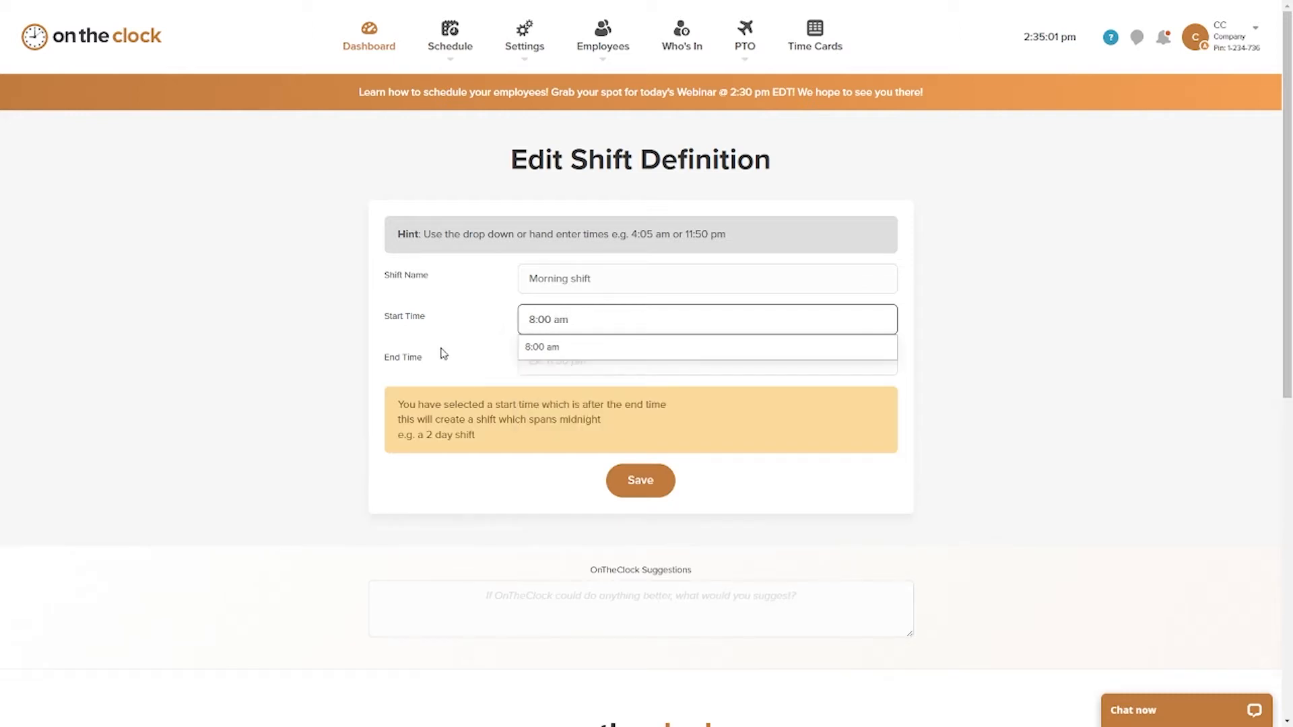
left_click(534, 356)
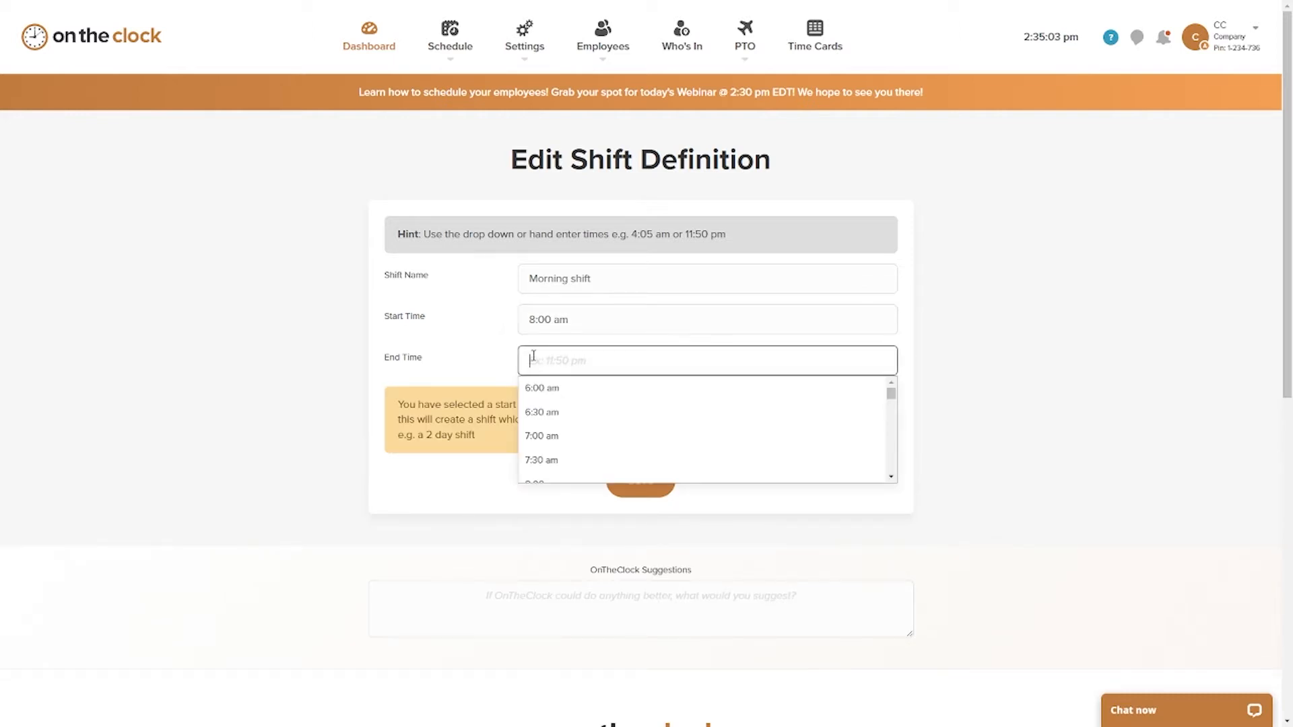
type("4:30 ")
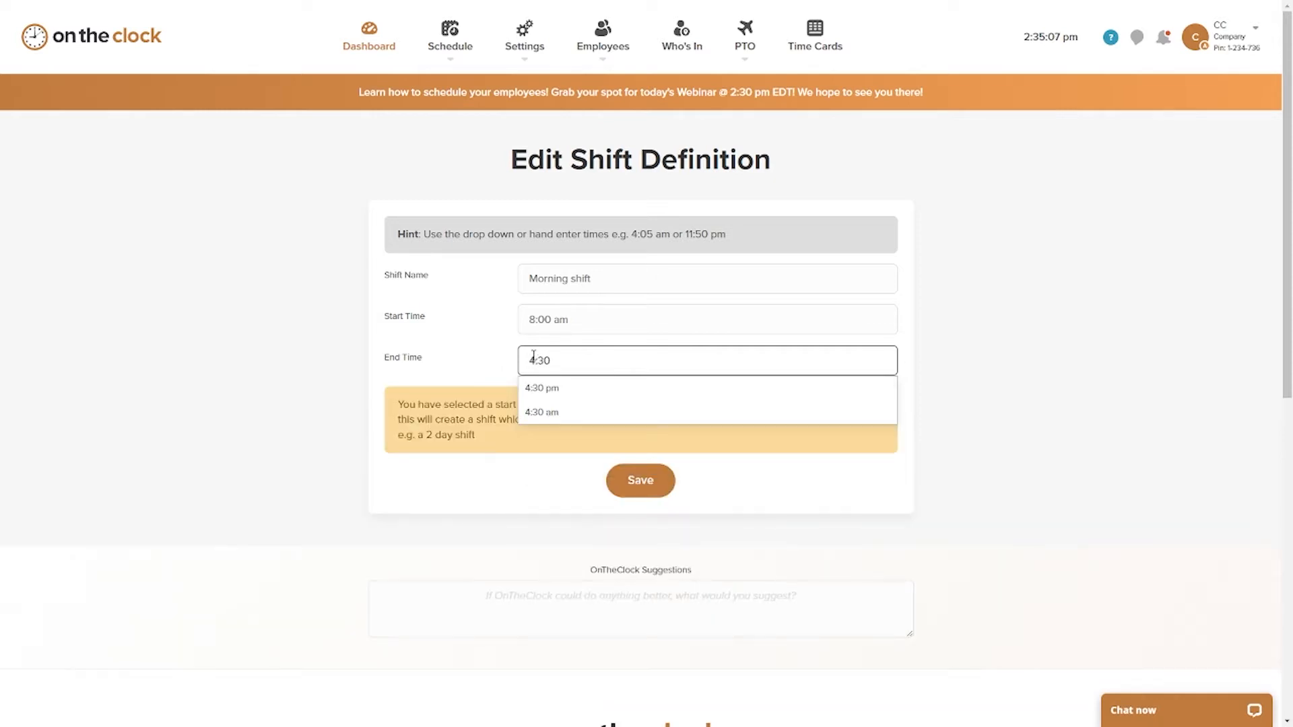
type("pm")
left_click(532, 389)
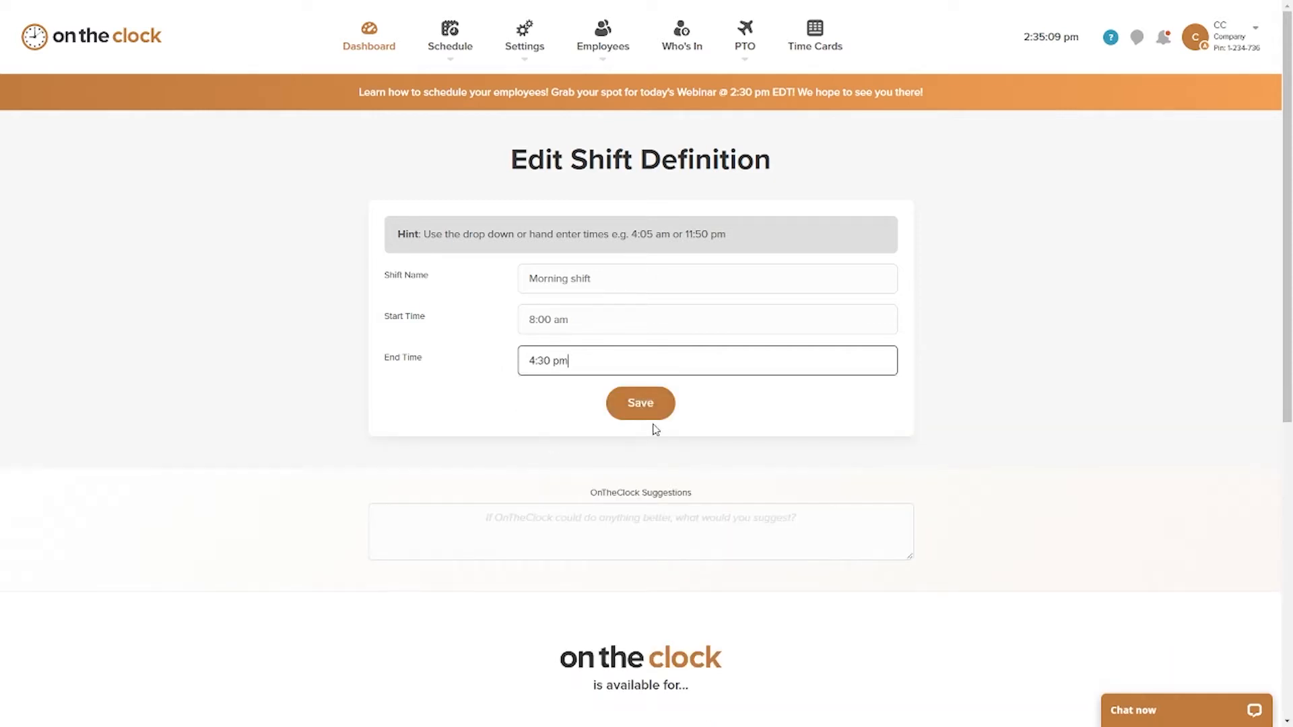
left_click(643, 419)
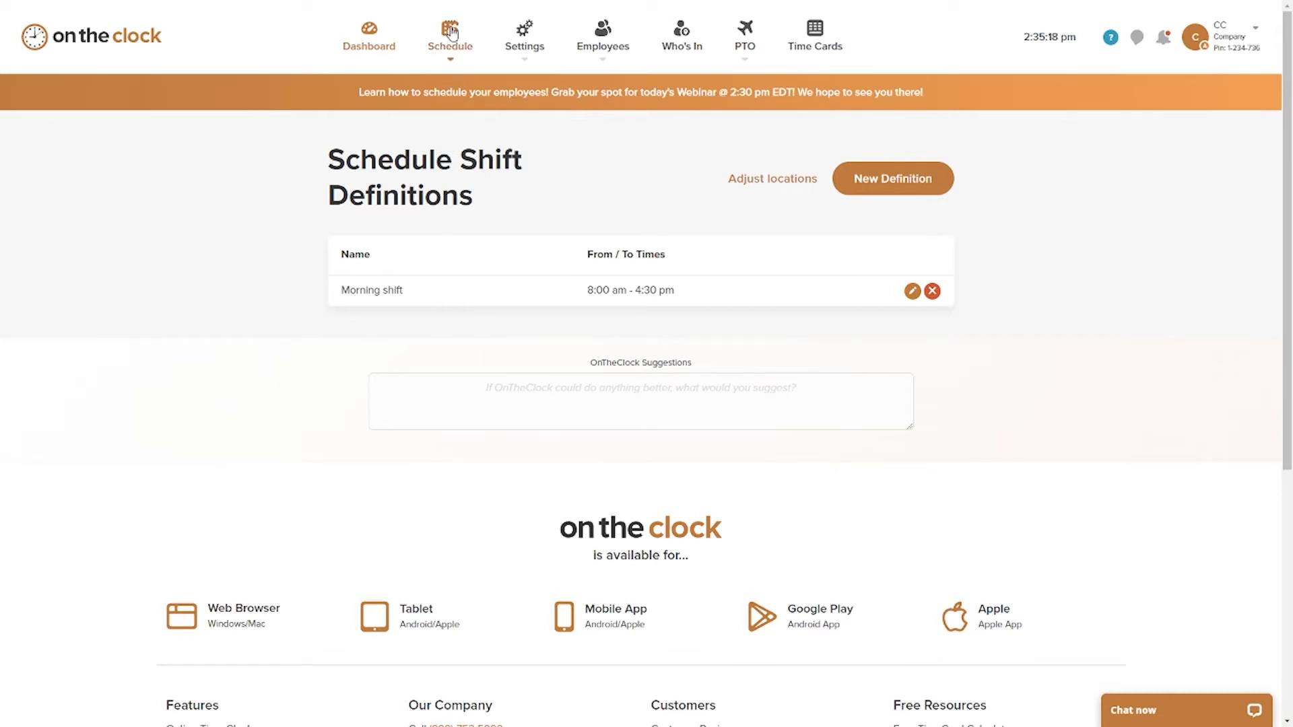
Step: Open the employee schedule and examine its custom date options without applying any
mouse_move(450, 37)
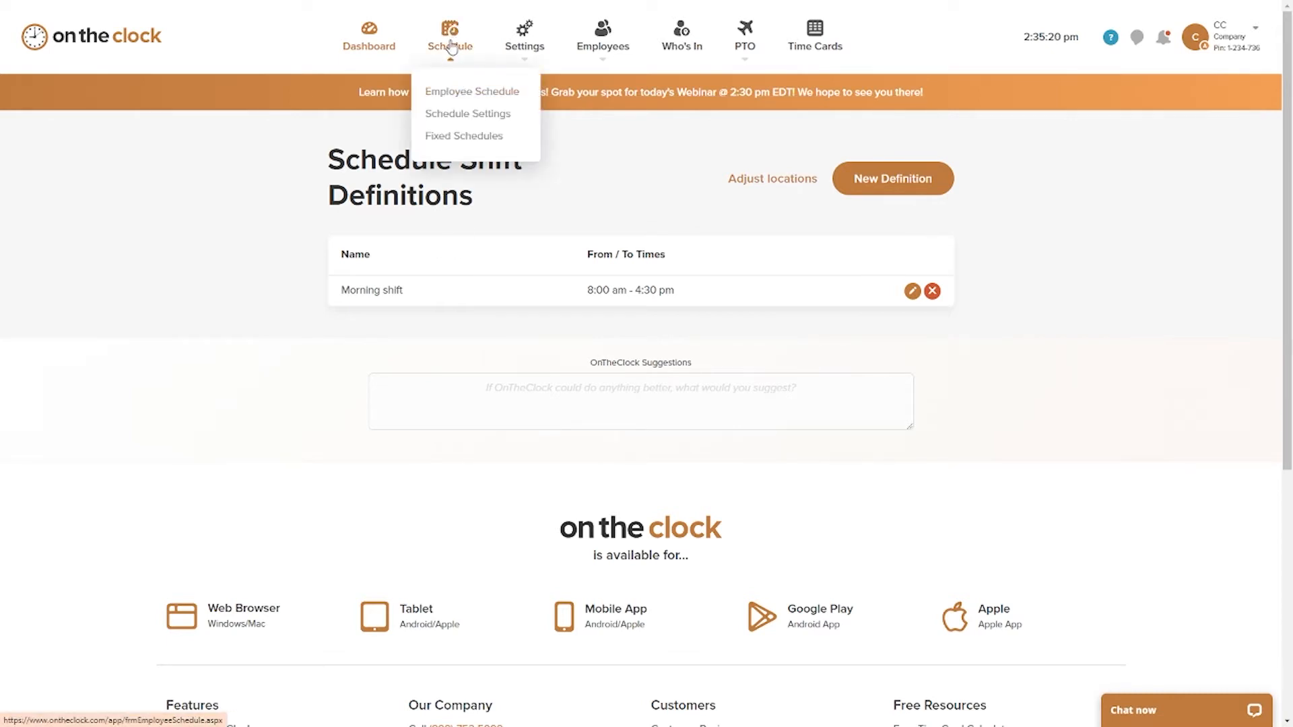
left_click(463, 99)
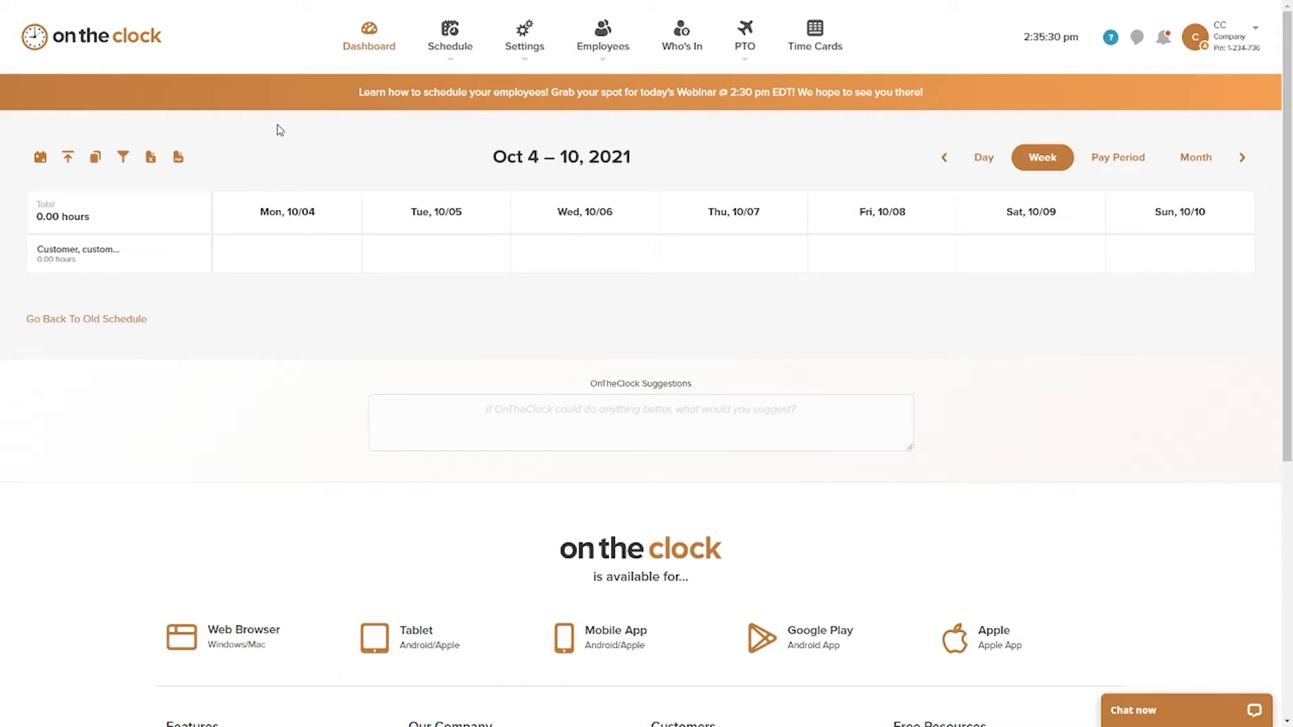
left_click(40, 159)
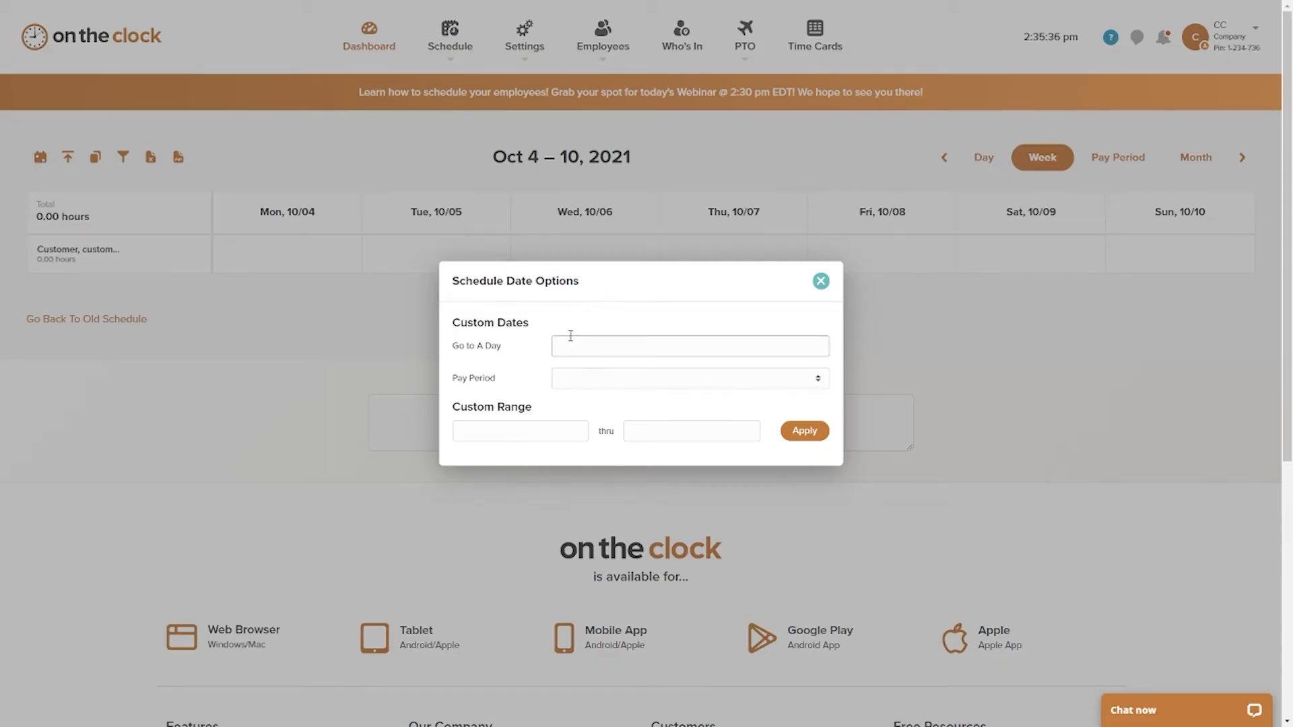
left_click(821, 281)
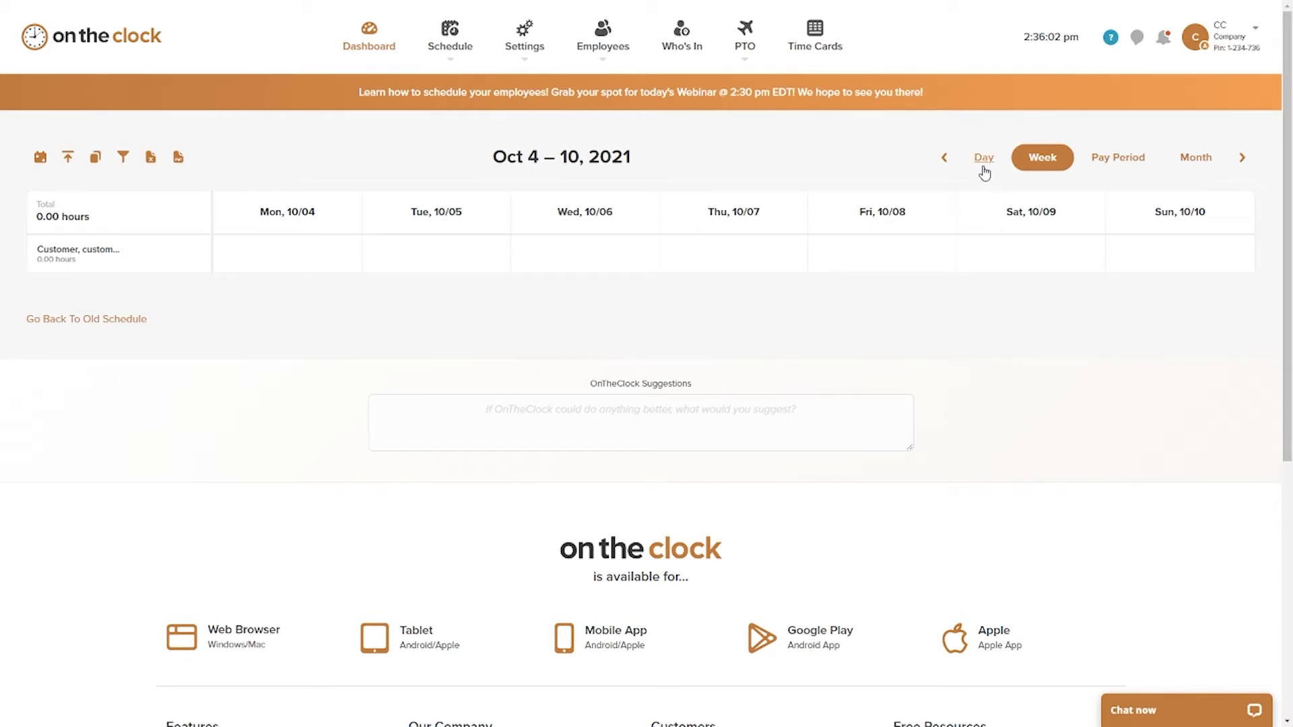
Step: View the schedule by month, and return it to the weekly view
left_click(1198, 167)
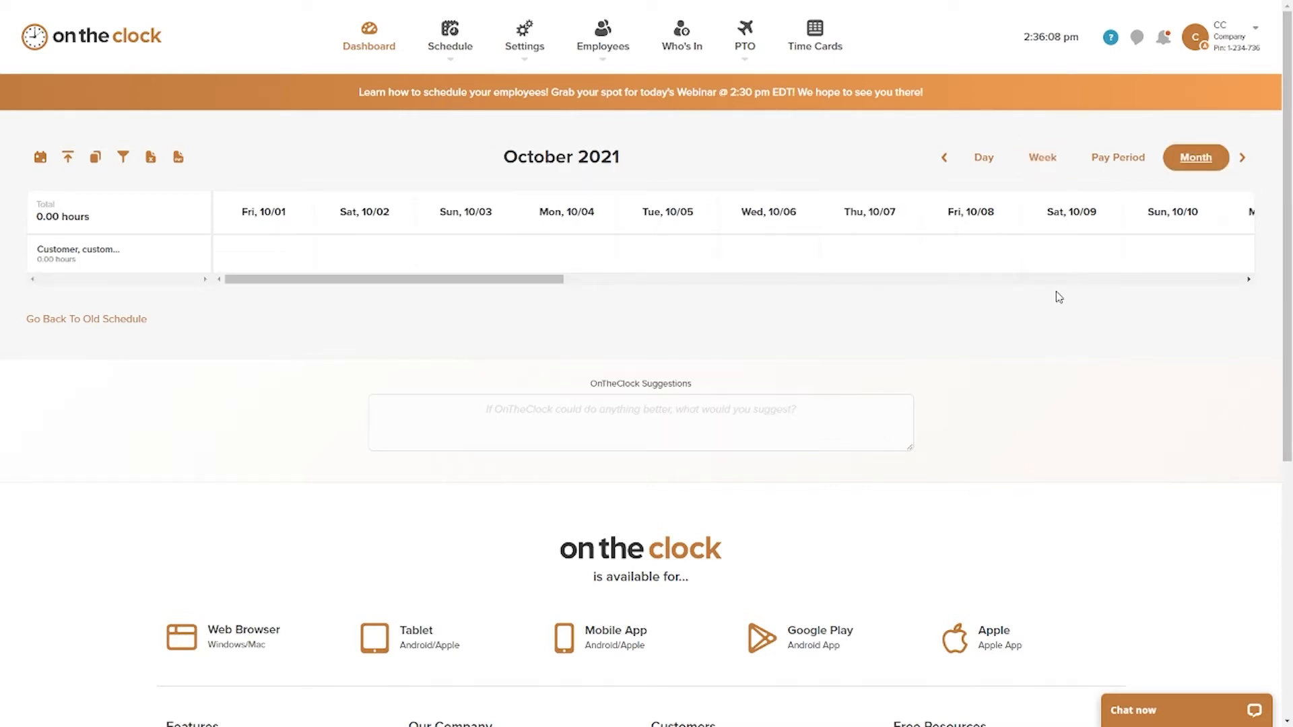
mouse_move(533, 278)
left_mouse_down()
mouse_move(1043, 298)
mouse_move(1160, 280)
mouse_move(525, 285)
left_mouse_up()
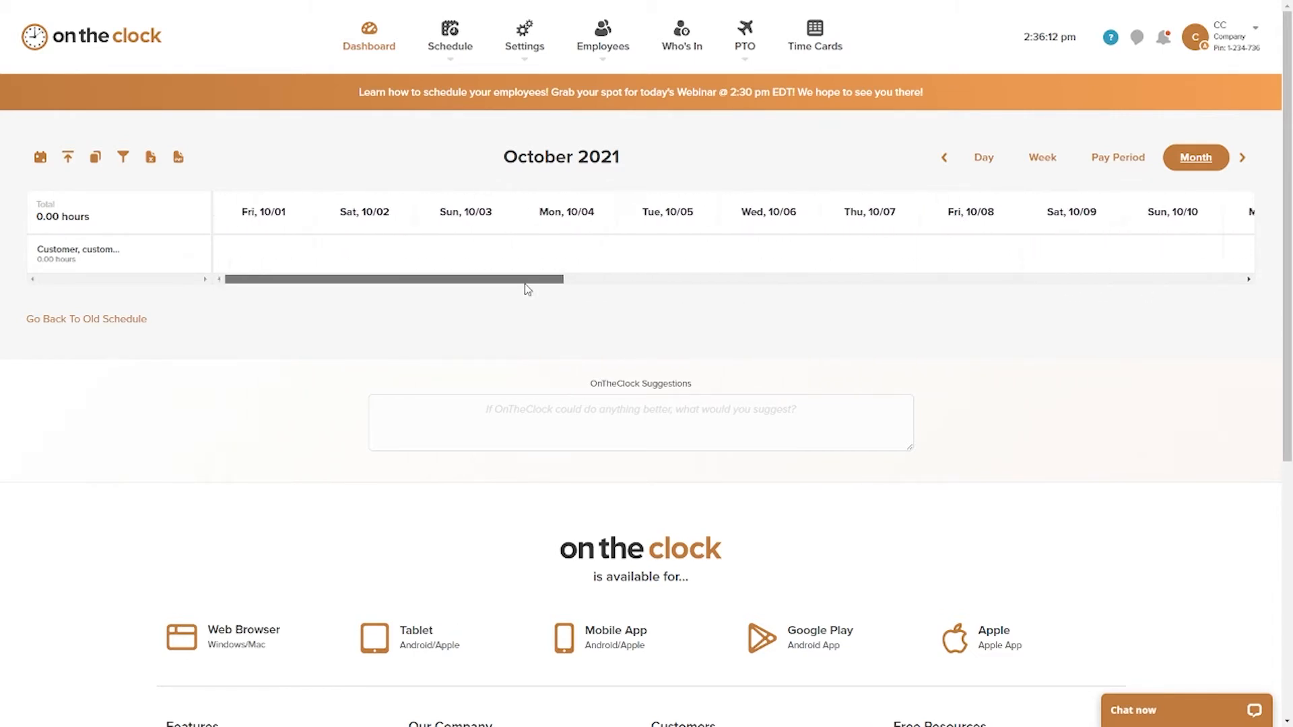
left_click(1035, 158)
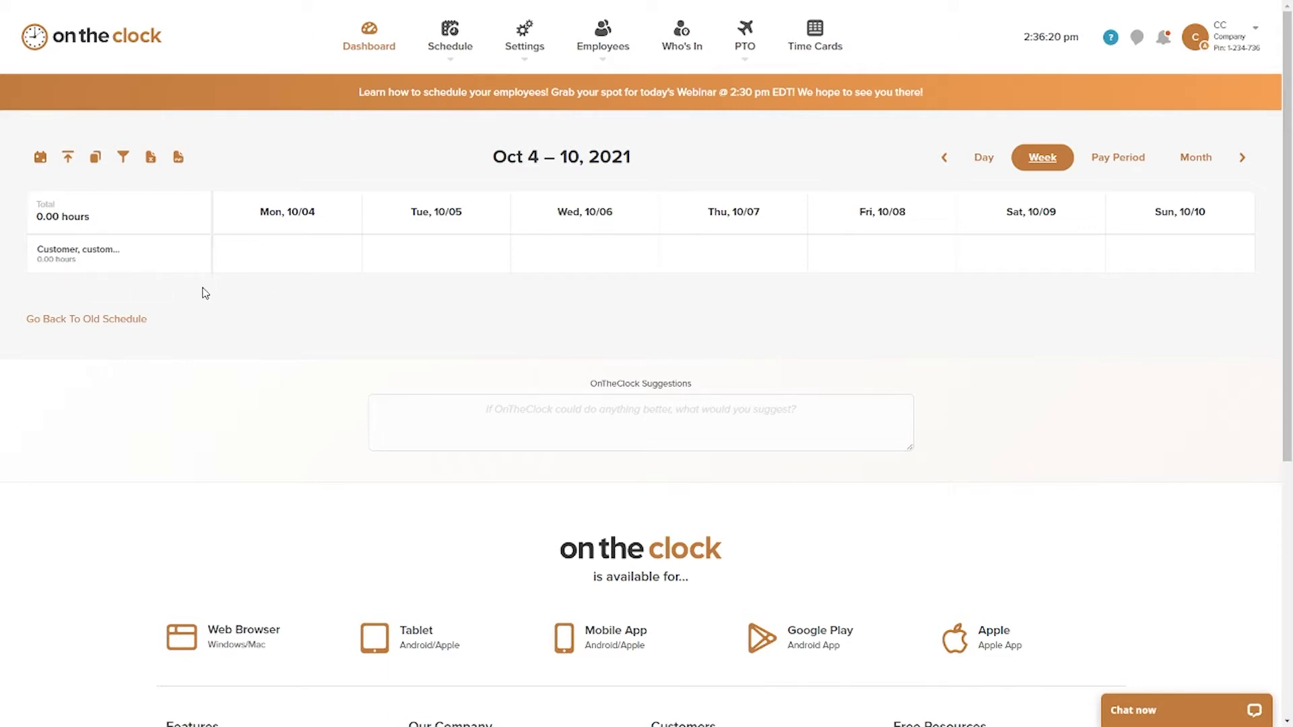
Step: Start a shift for the listed employee on 10/4/2021 and choose Morning shift (8:00 am - 4:30 pm)
left_click(281, 262)
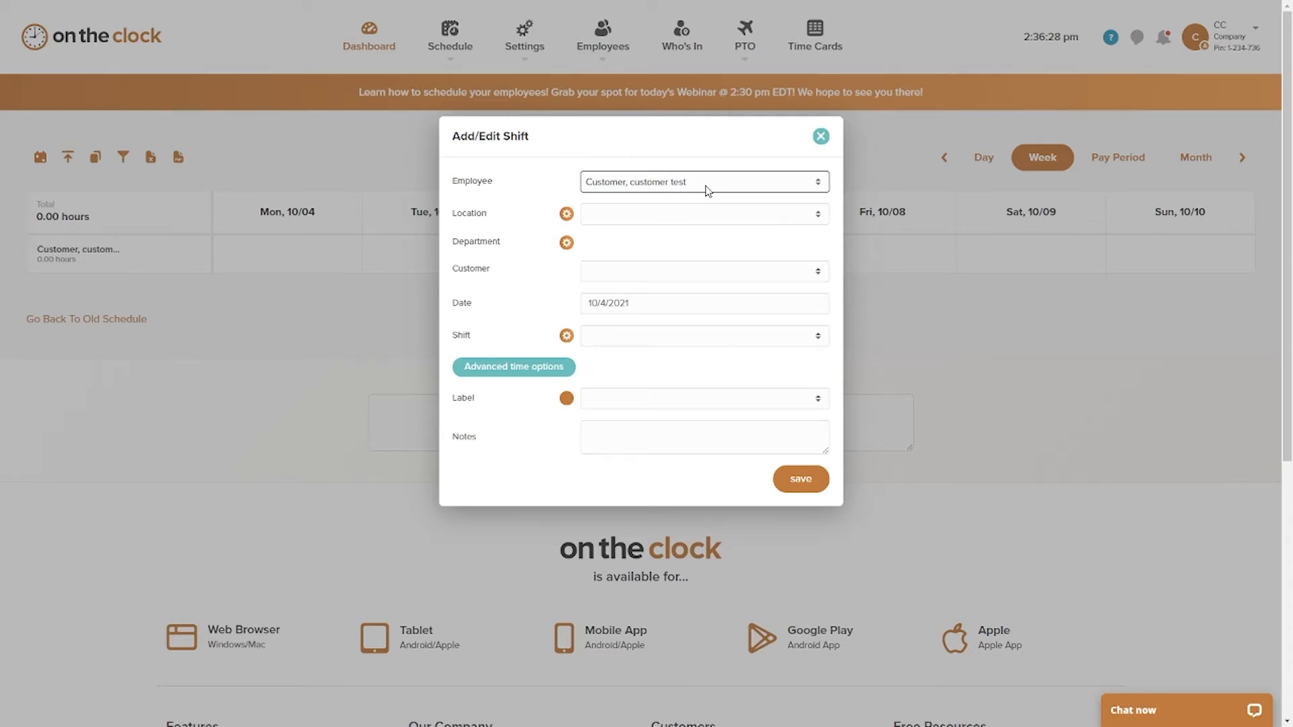
left_click(641, 222)
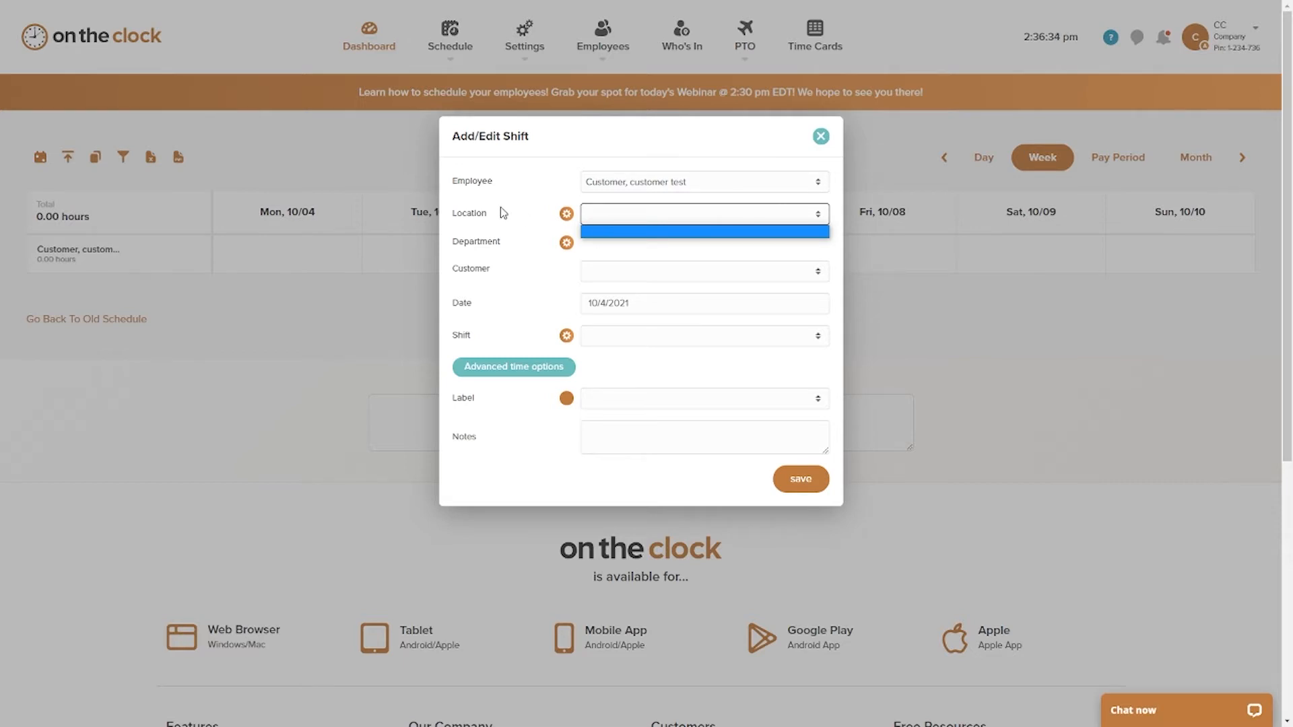
left_click(543, 210)
scroll(673, 245, "down", 1)
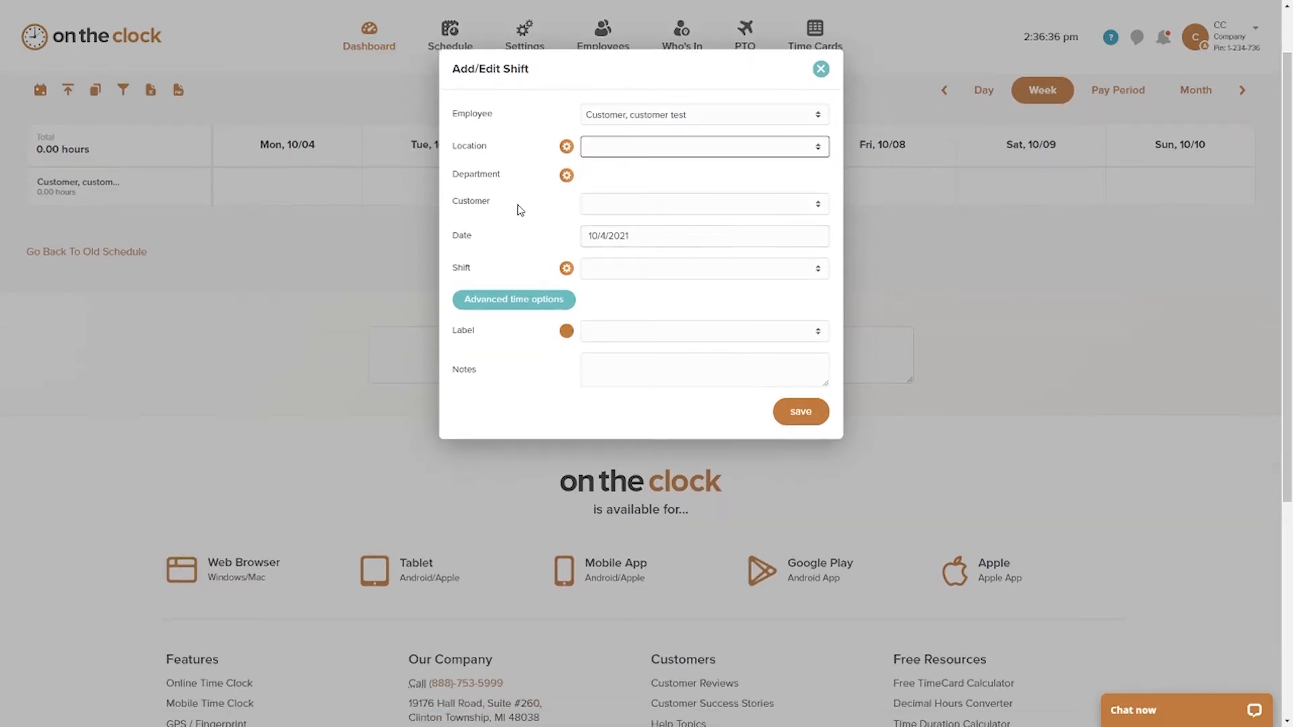
scroll(522, 236, "down", 1)
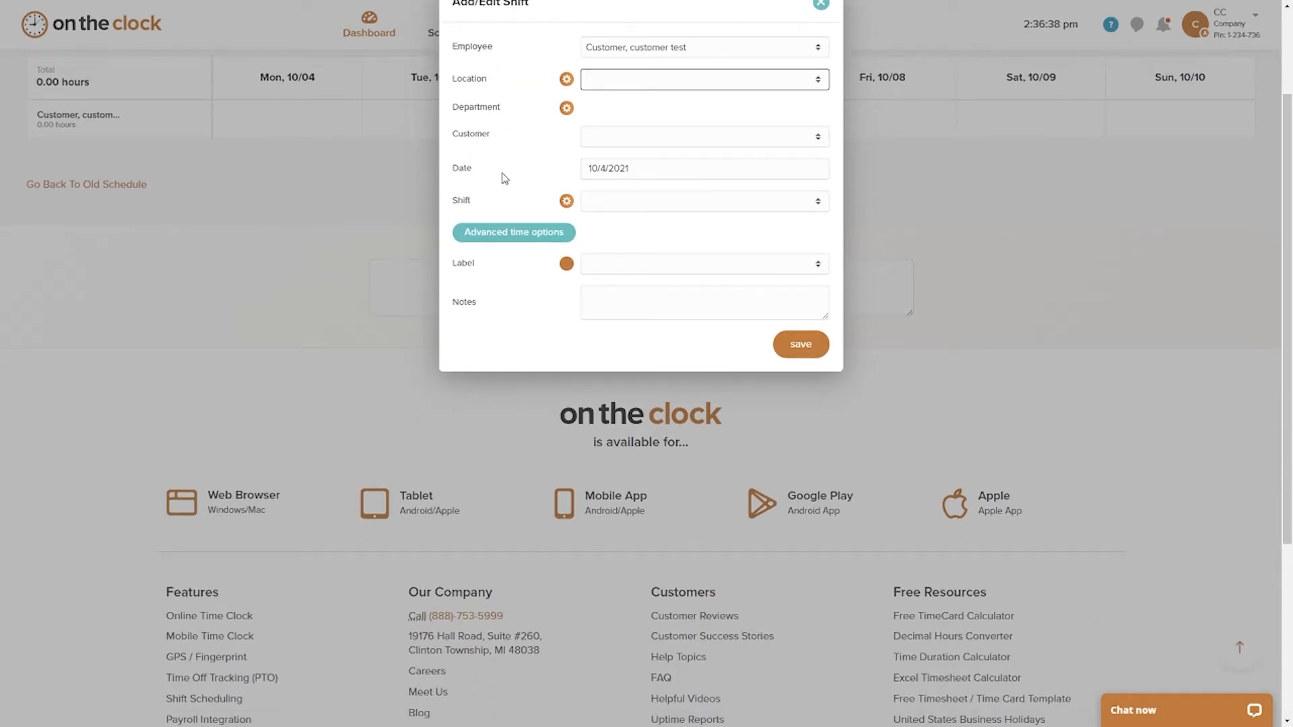
left_click(652, 209)
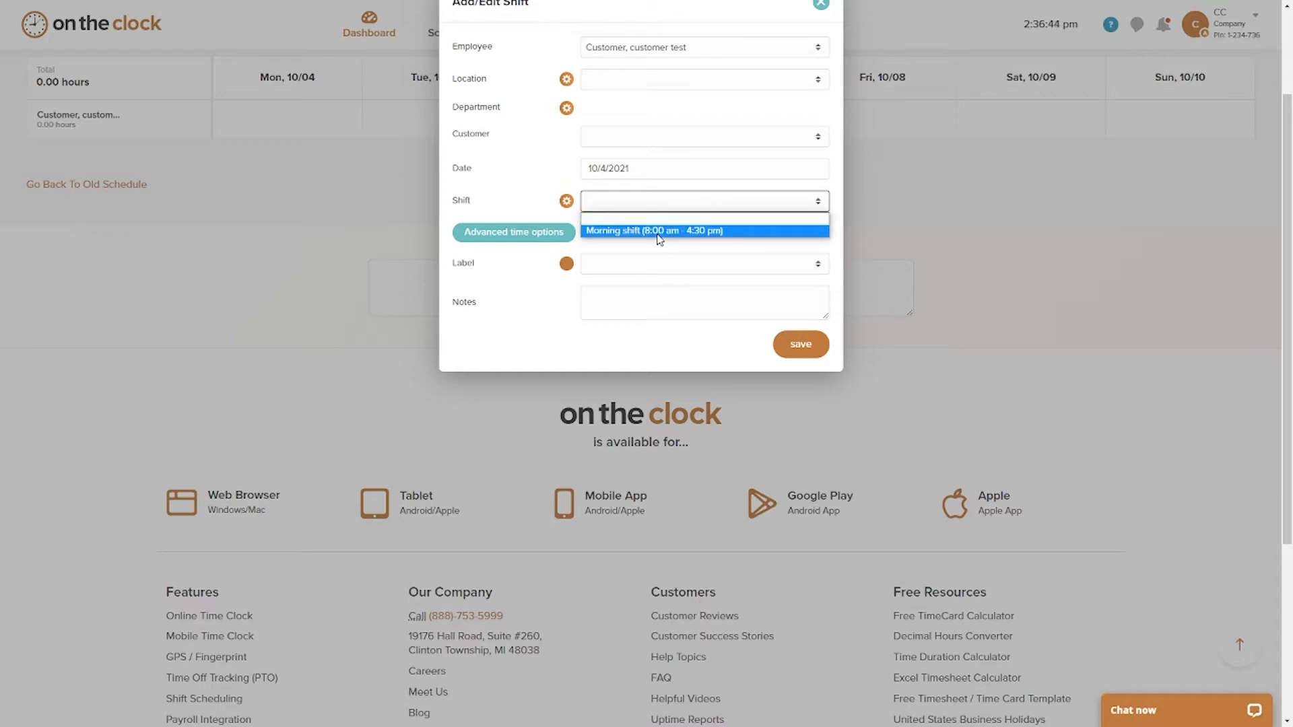
left_click(660, 231)
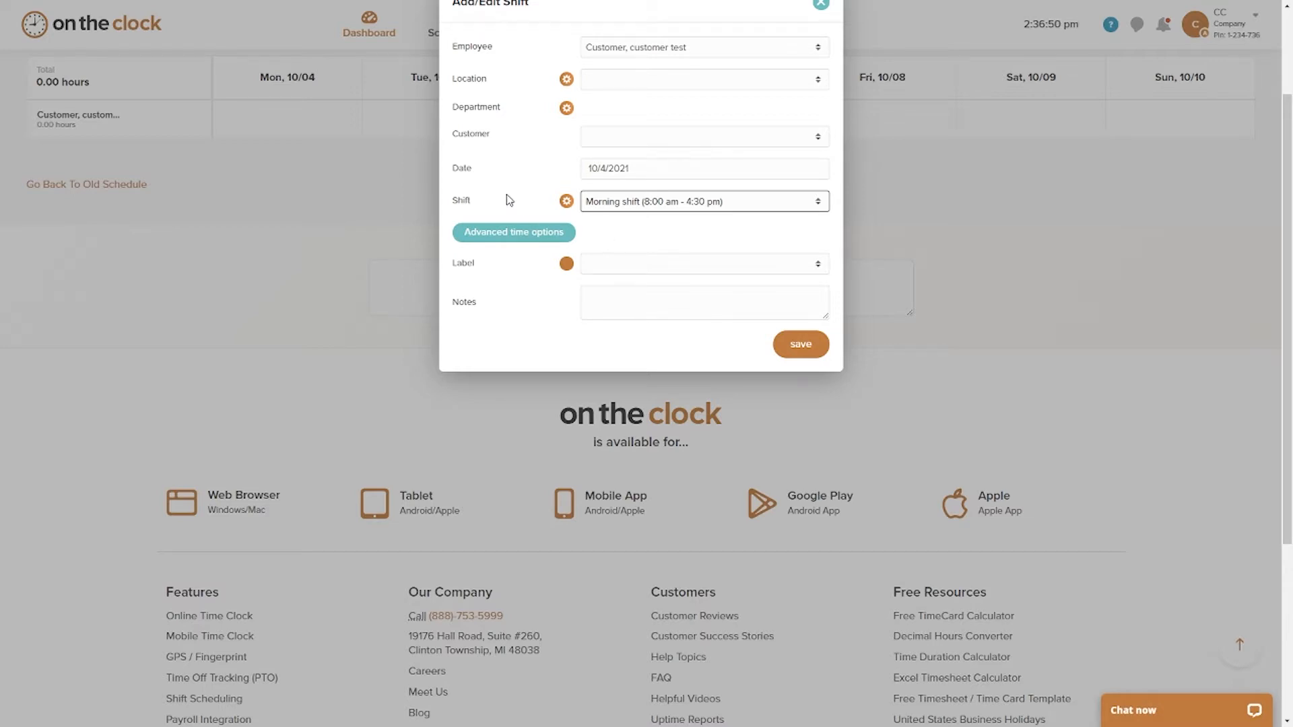
Step: Look at the shift definitions from the shift form, and return to the employee schedule
left_click(565, 201)
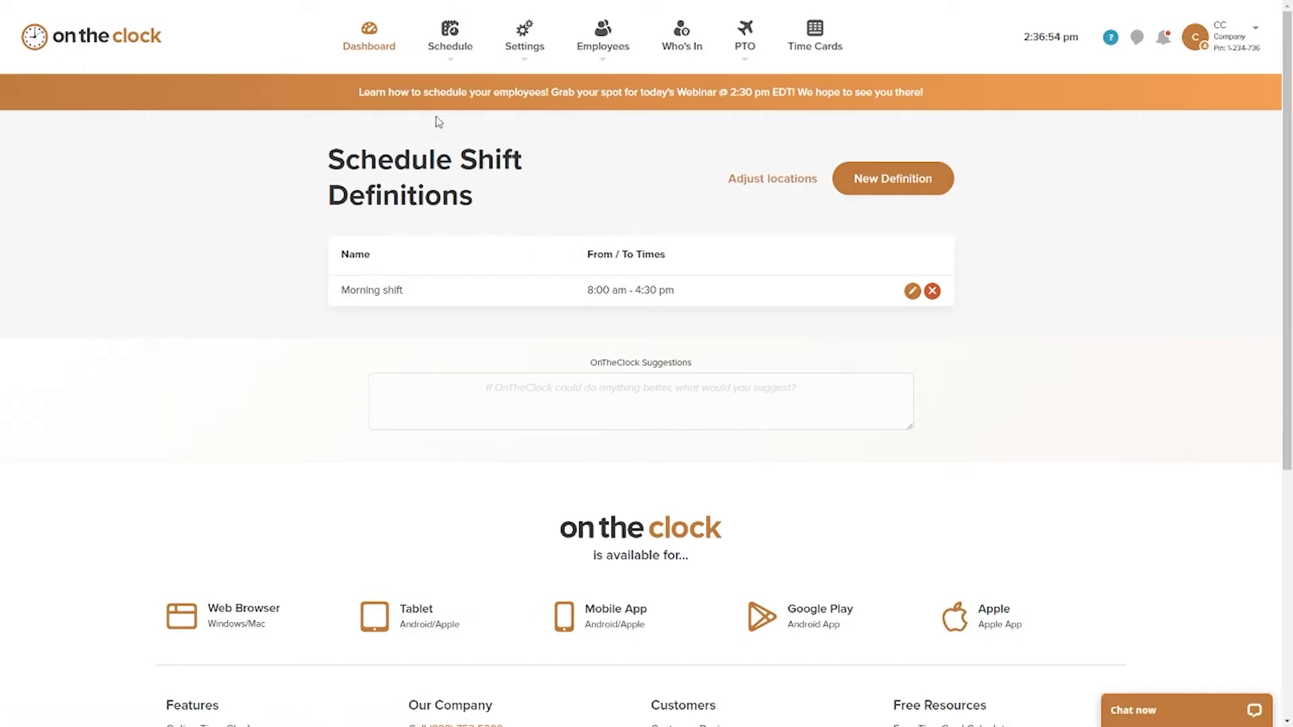
mouse_move(447, 50)
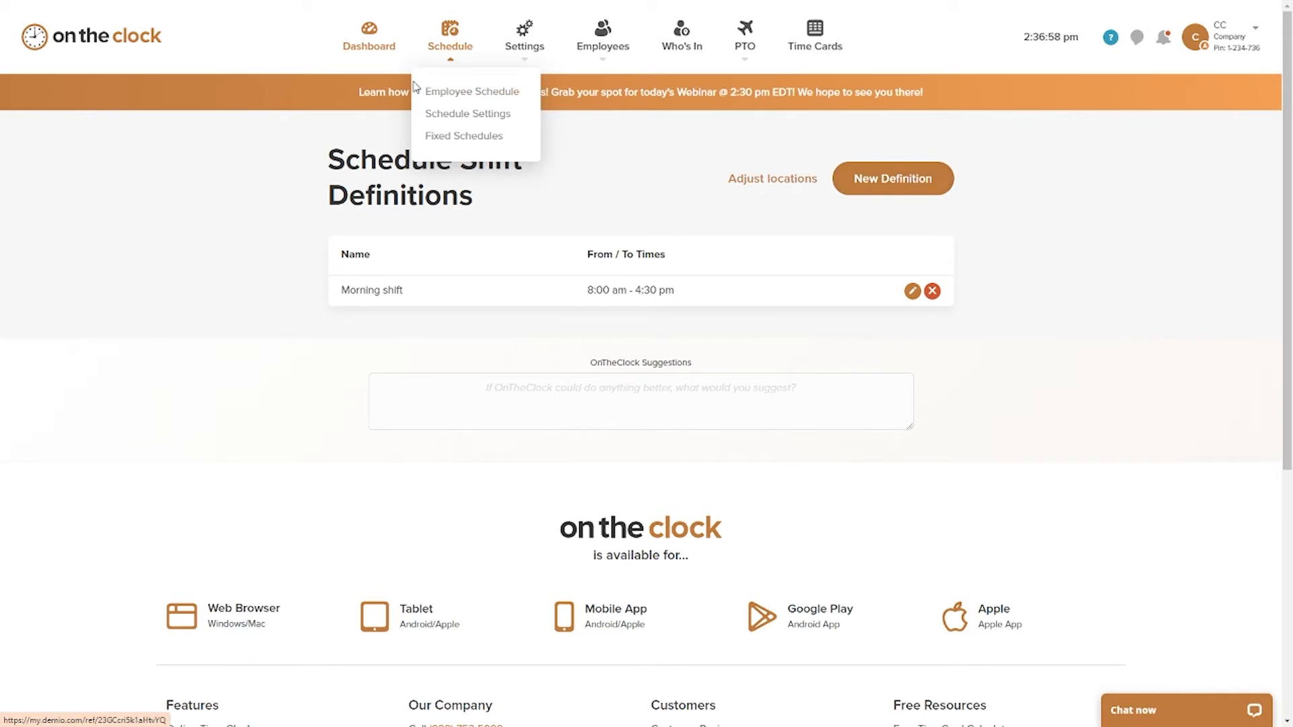
left_click(463, 93)
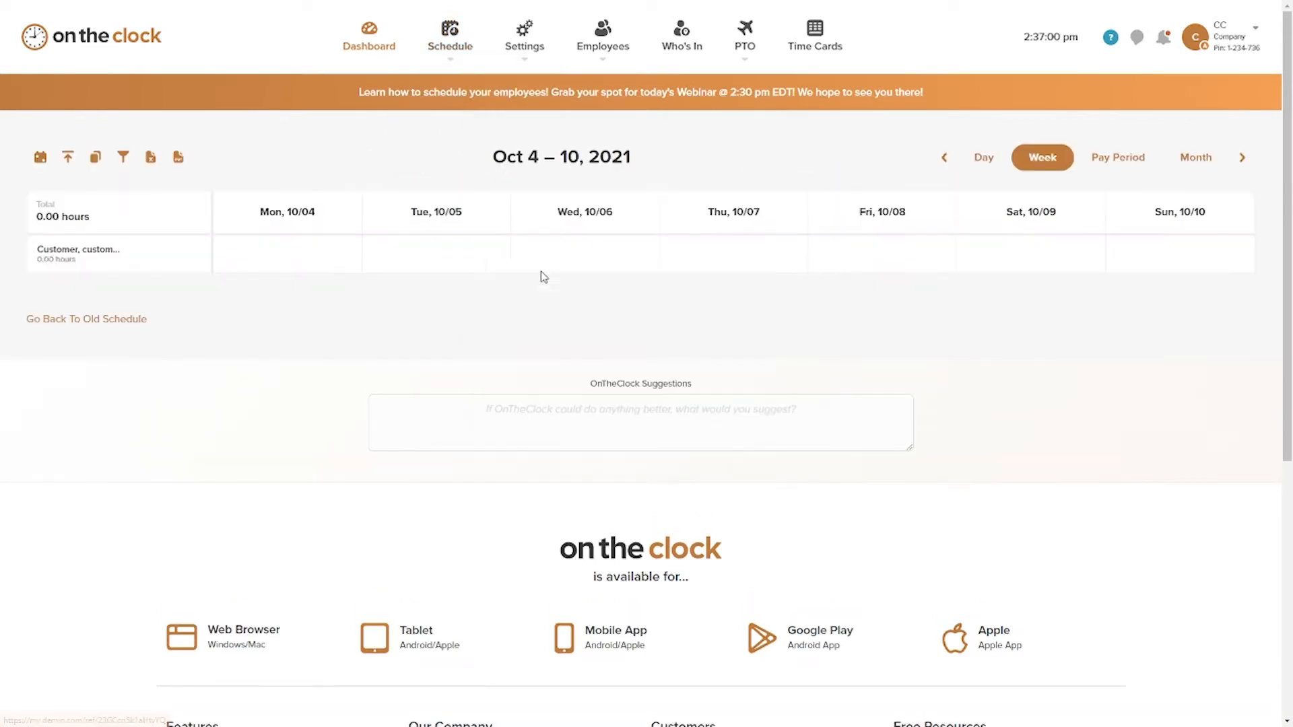
Step: Add a custom-time shift for the listed employee on 10/4/2021 from 6:00 am to 9:00 am and save it
left_click(272, 256)
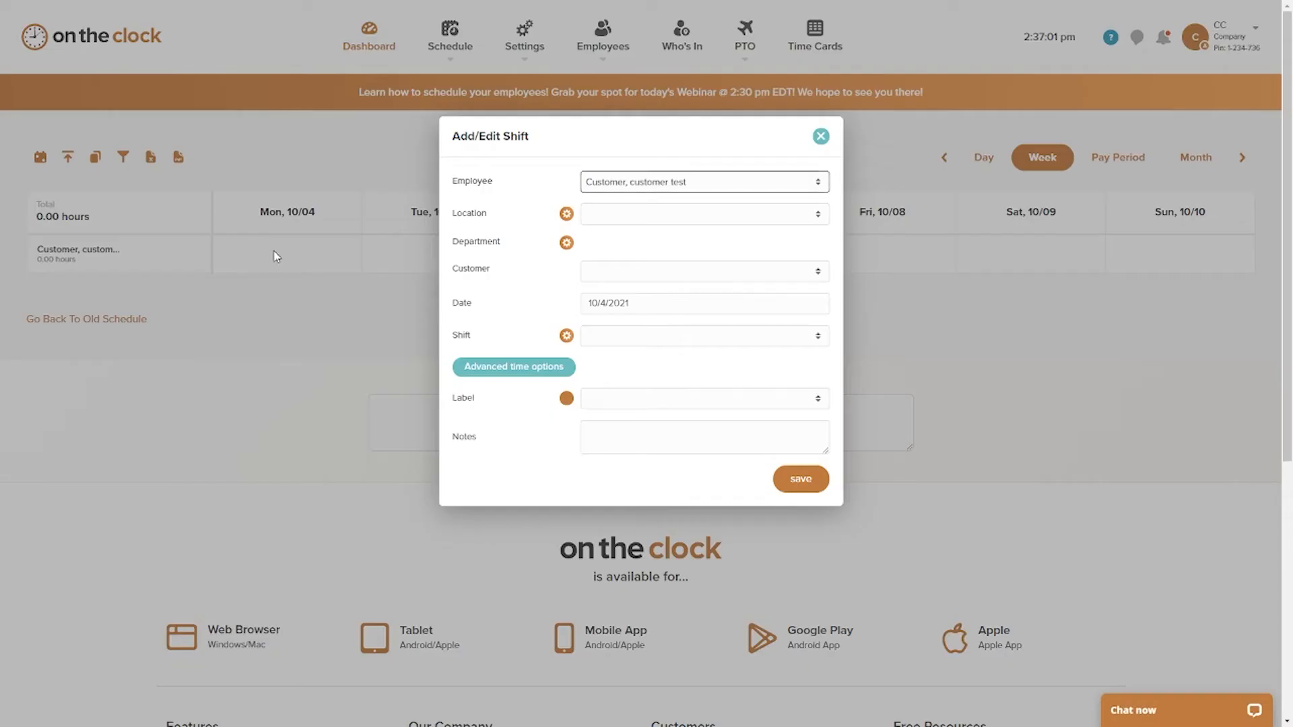
left_click(494, 369)
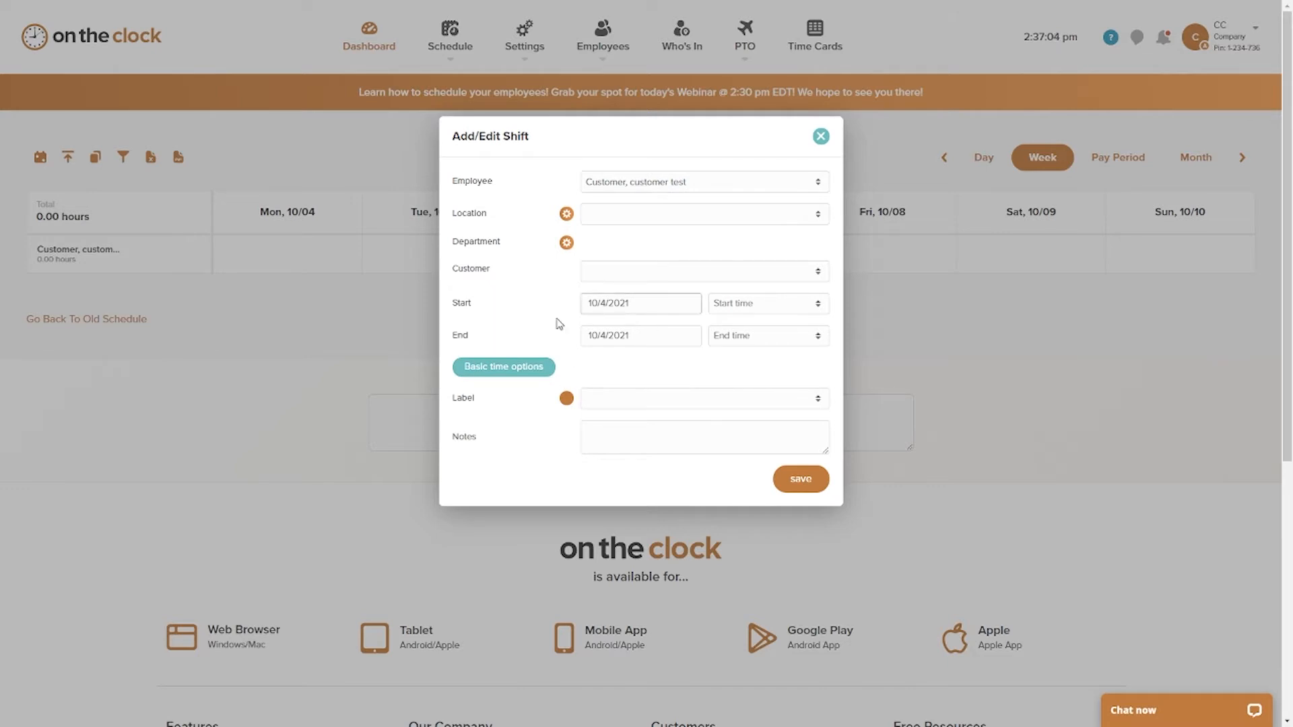
left_click(769, 303)
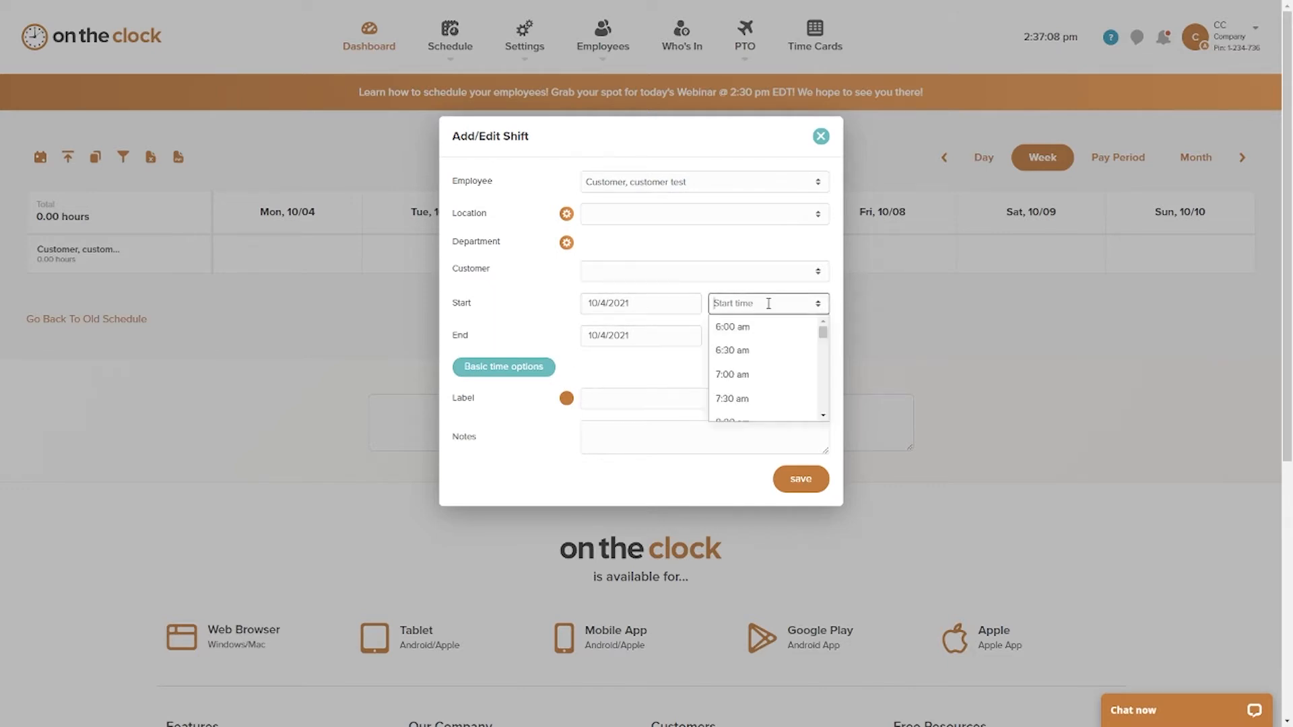
left_click(759, 327)
left_click(771, 337)
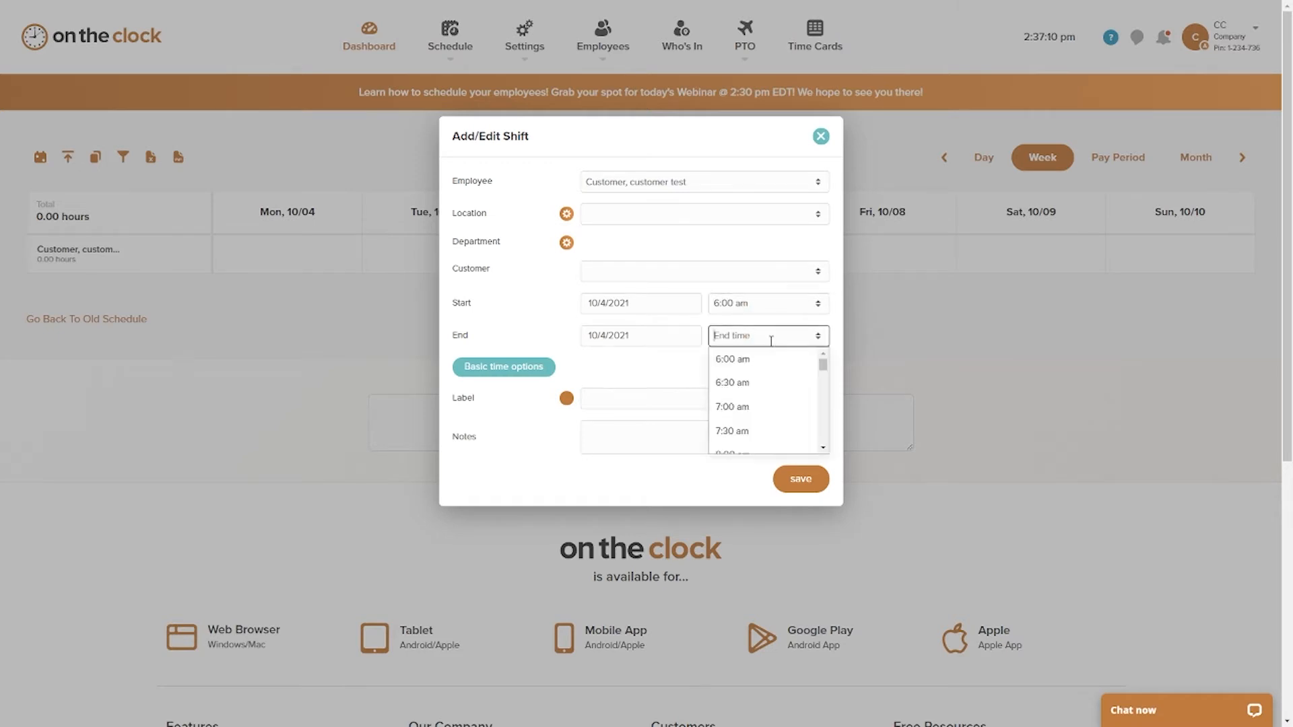
scroll(752, 391, "down", 1)
scroll(752, 400, "down", 2)
left_click(739, 372)
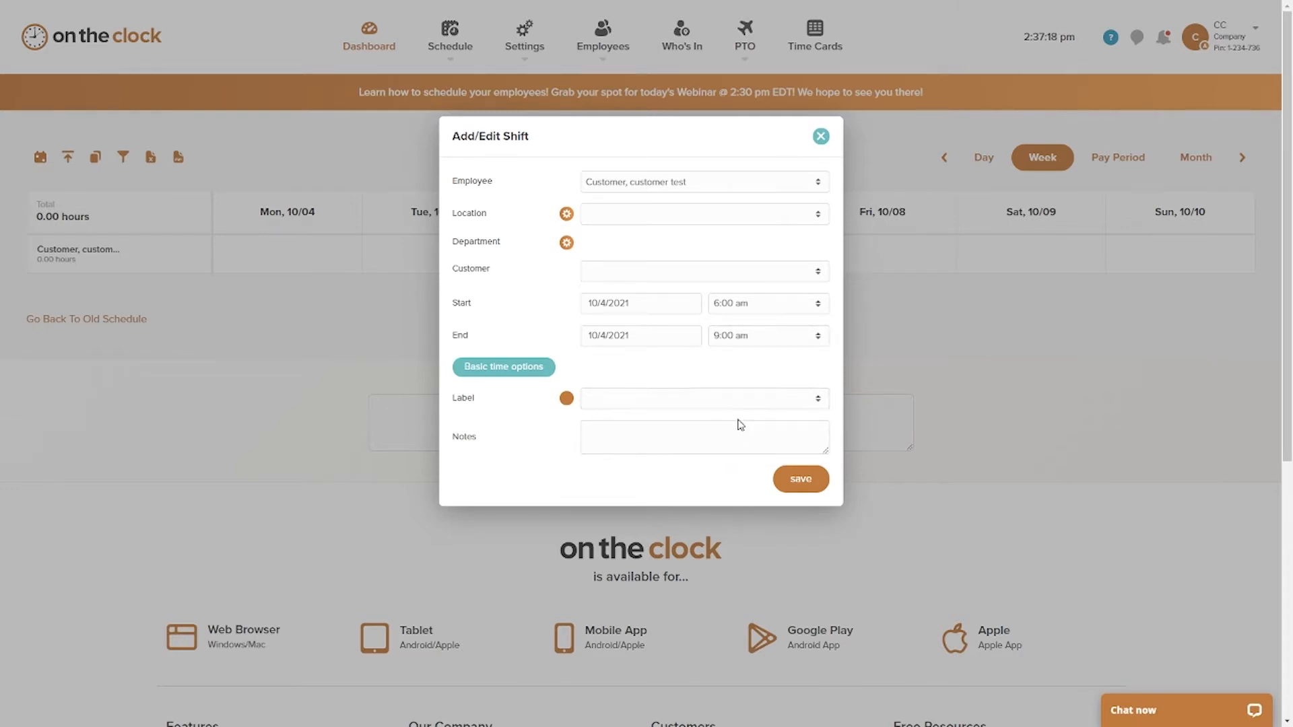
left_click(788, 484)
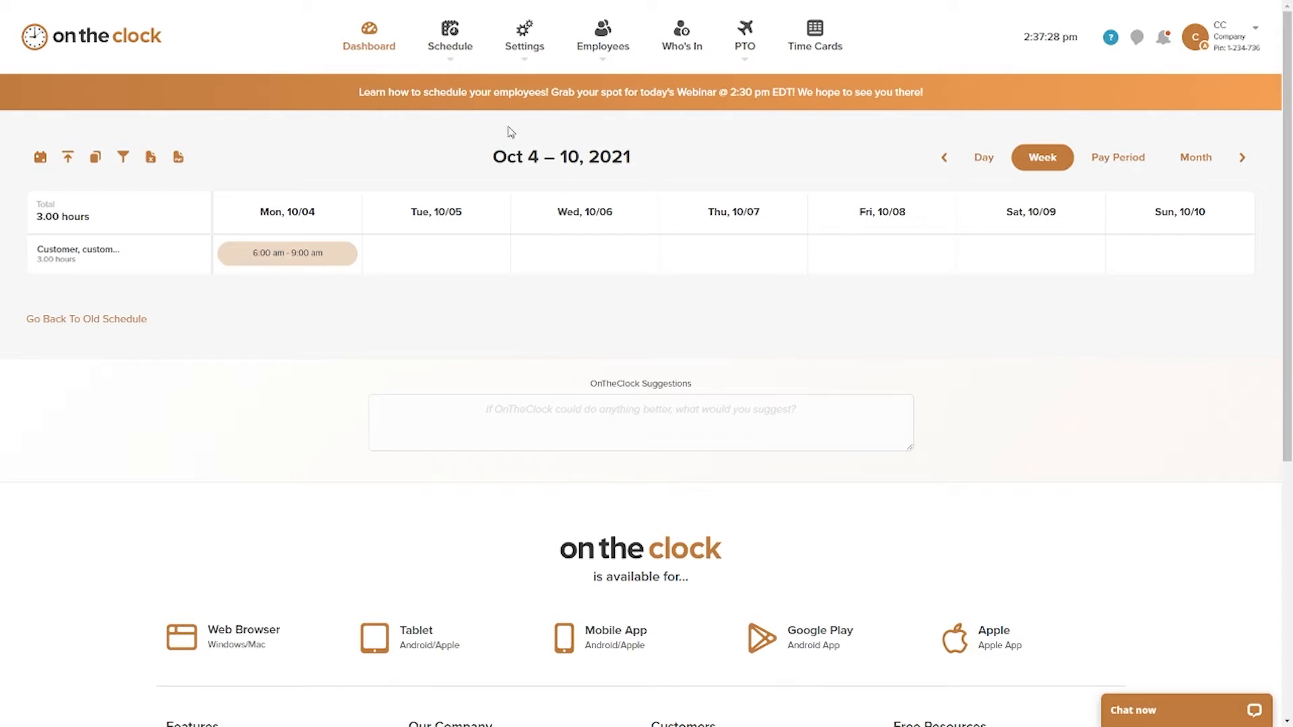
Step: Create and save a new label named Dept A with the orange color
mouse_move(526, 52)
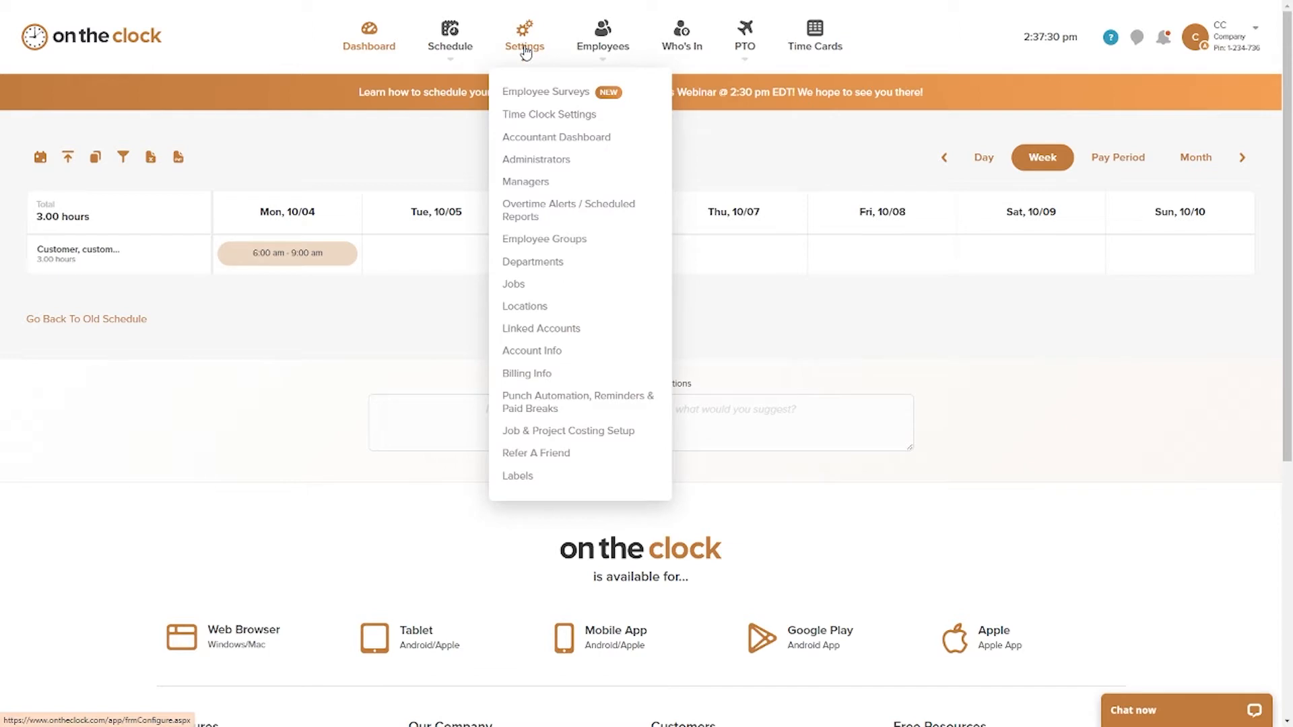
left_click(517, 476)
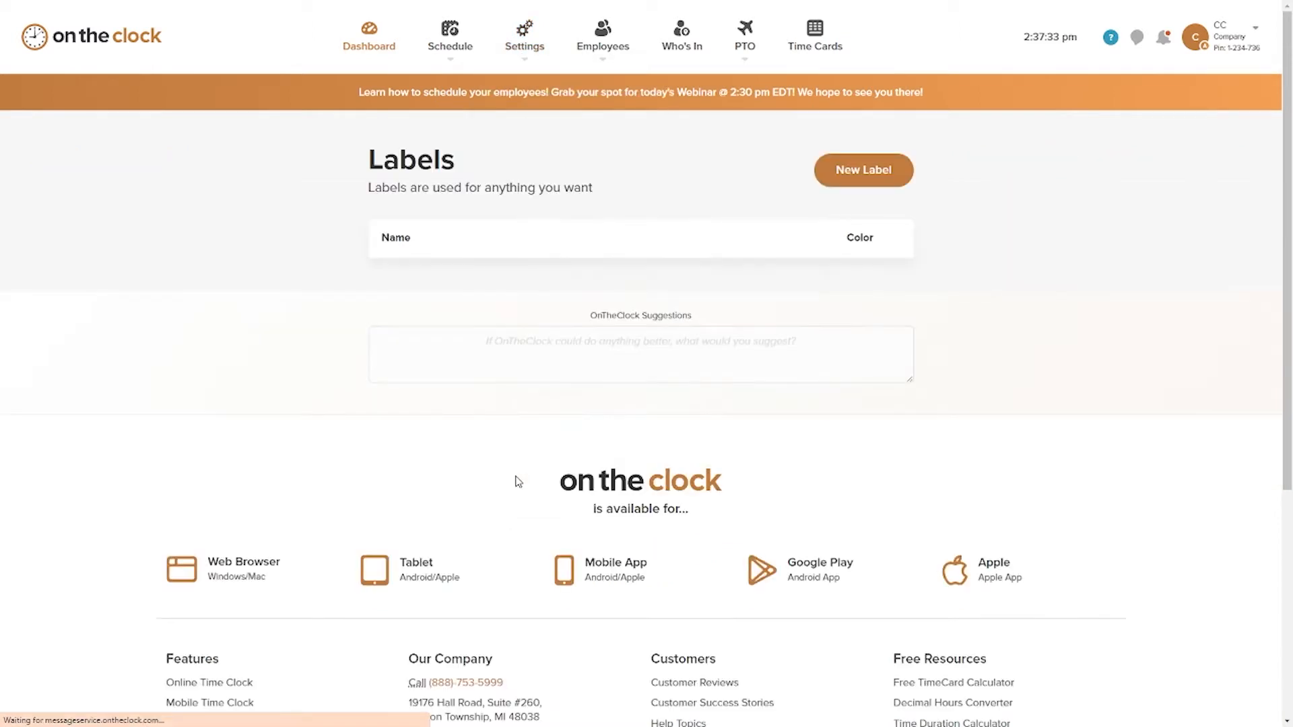
left_click(856, 177)
left_click(495, 240)
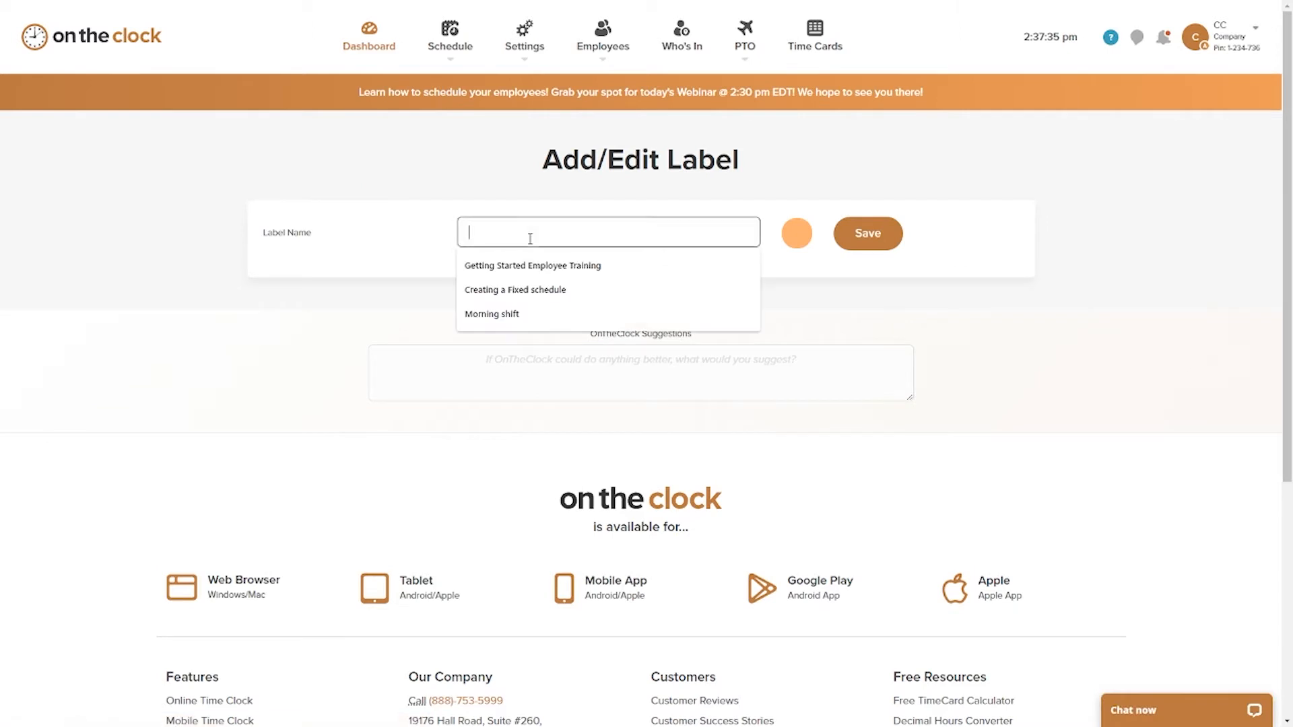
left_click(795, 243)
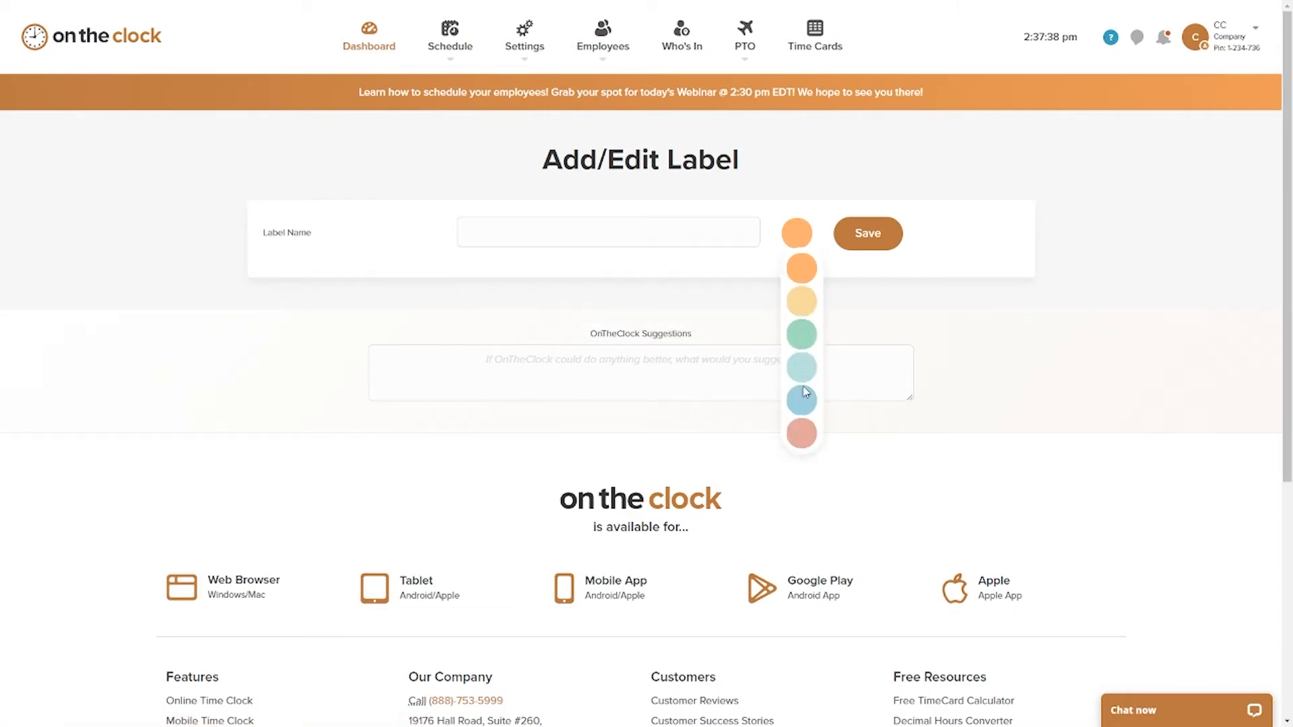
left_click(803, 273)
left_click(463, 236)
type("Dept A")
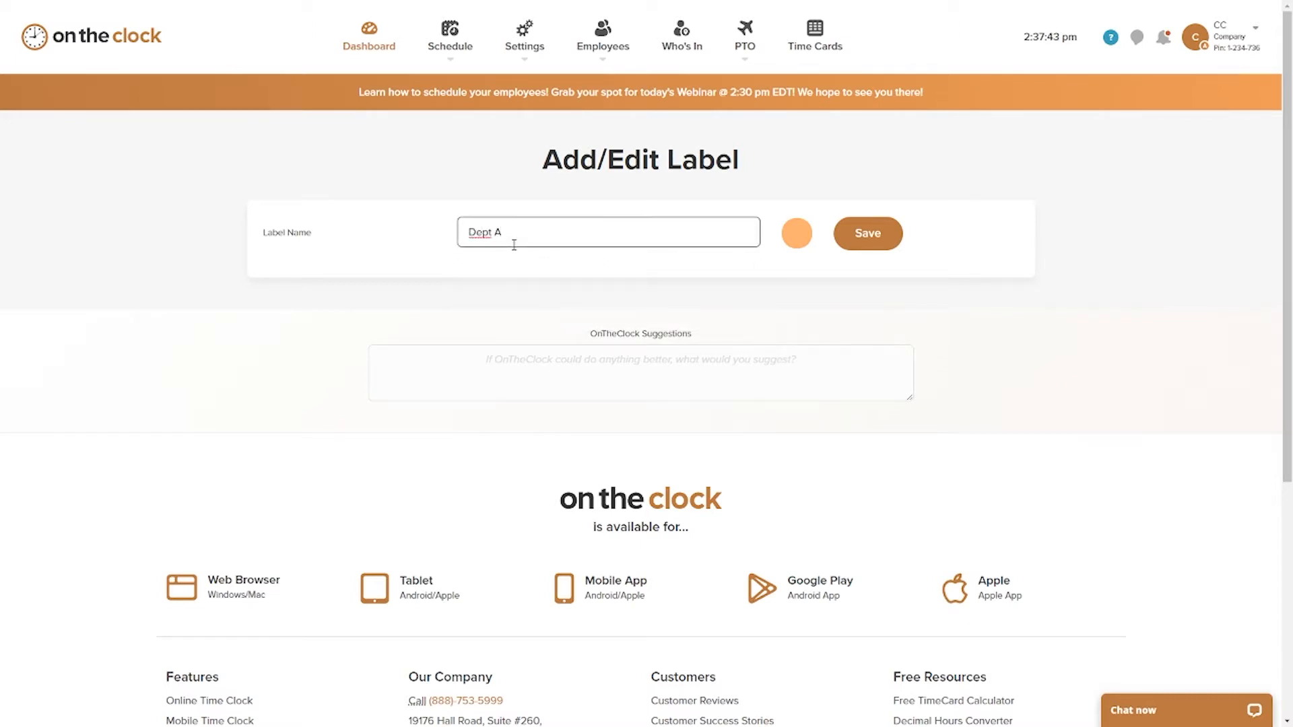
left_click(861, 246)
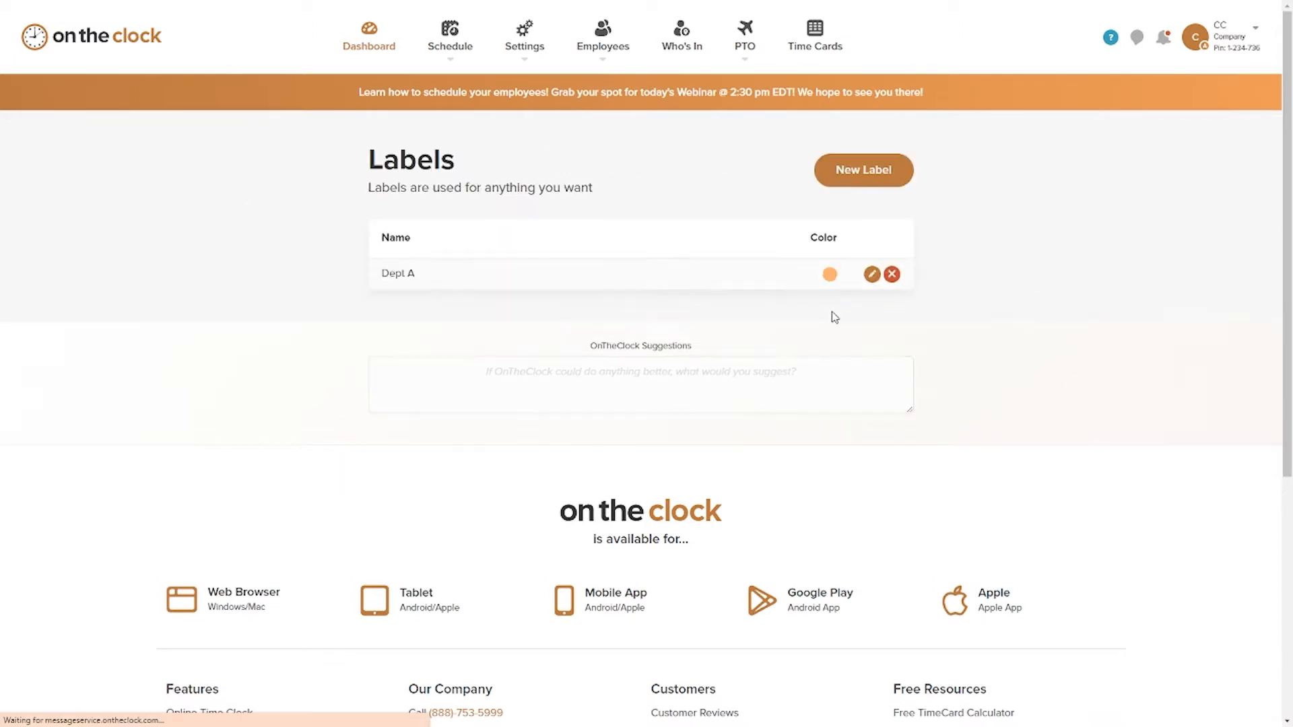
Step: Create and save a second label named Dept b with the green color
left_click(864, 172)
left_click(521, 233)
type("Dept b")
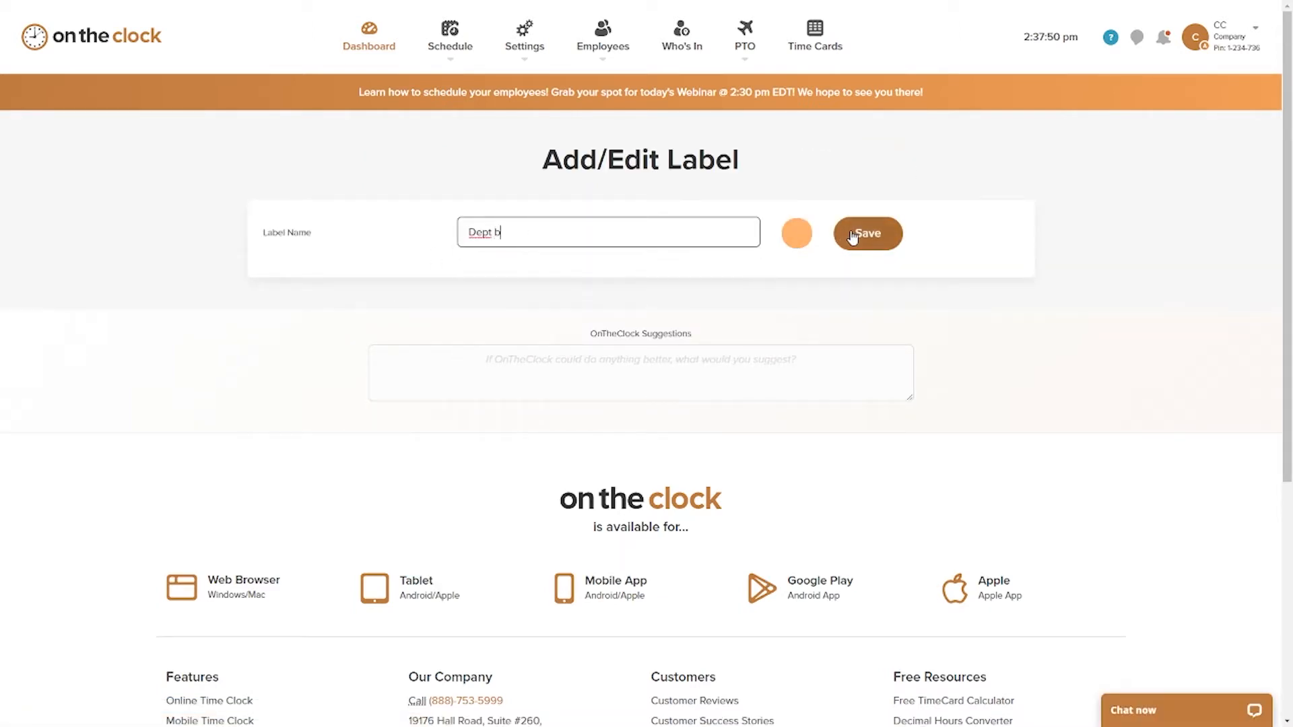
left_click(802, 238)
left_click(801, 334)
left_click(867, 233)
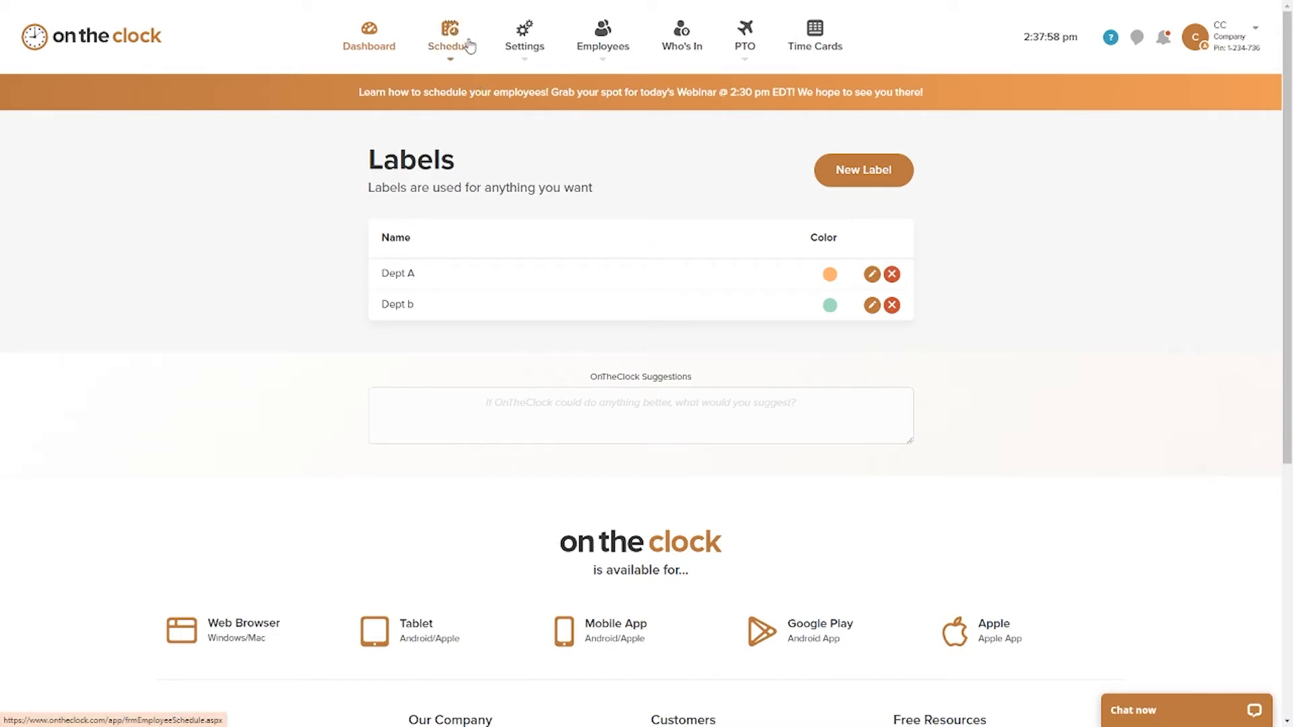
Step: Edit the Monday 10/04 shift in the employee schedule to give it the Dept A label, and save it
mouse_move(453, 62)
left_click(456, 101)
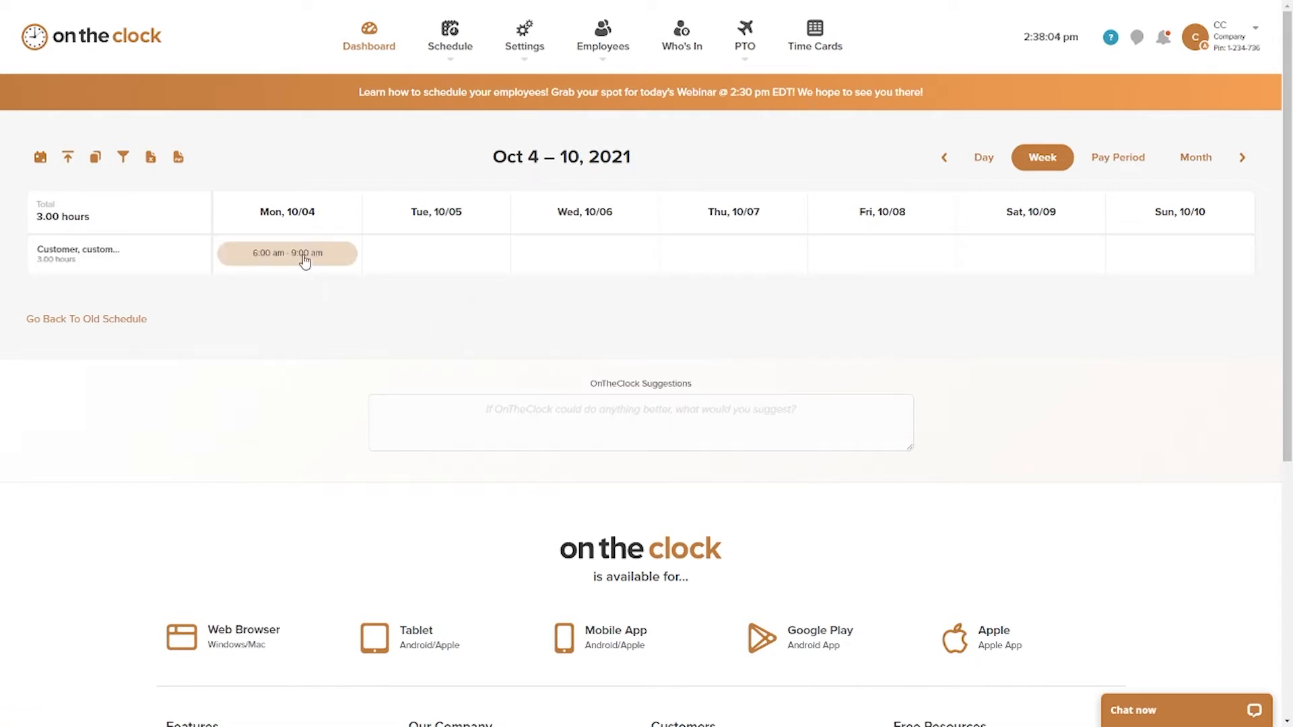
left_click(303, 255)
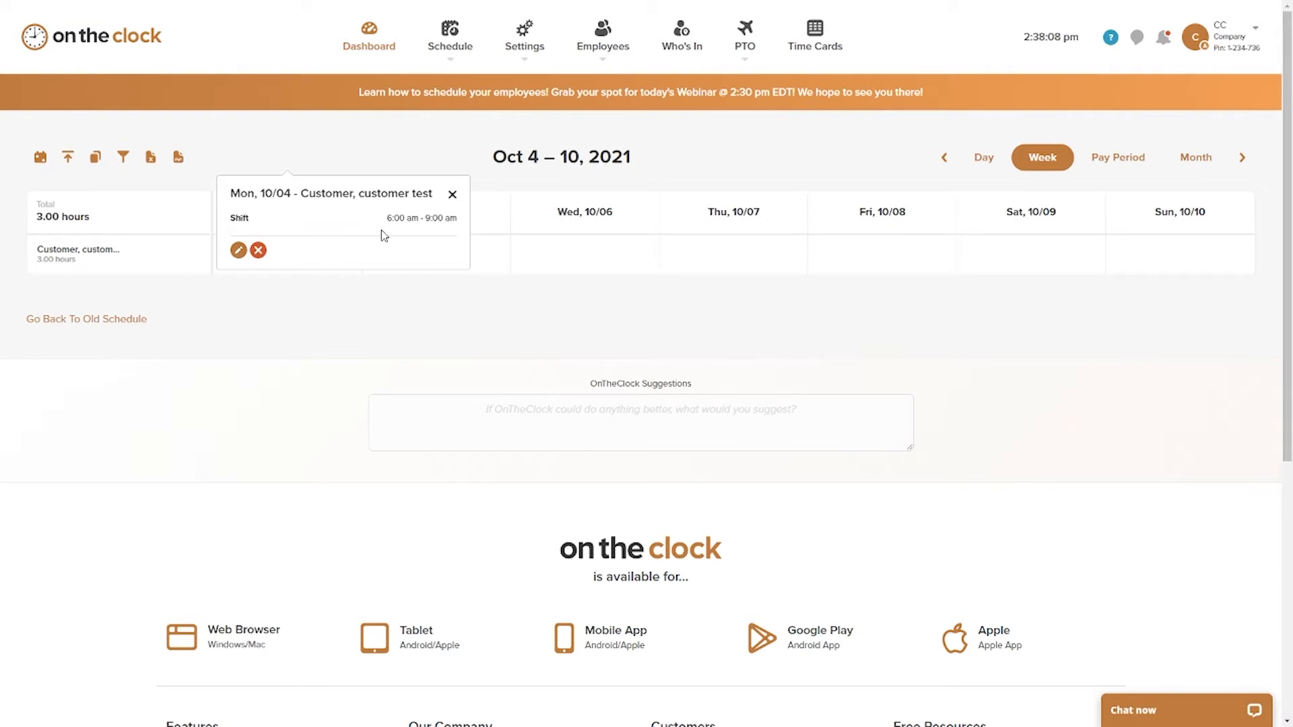
left_click(238, 251)
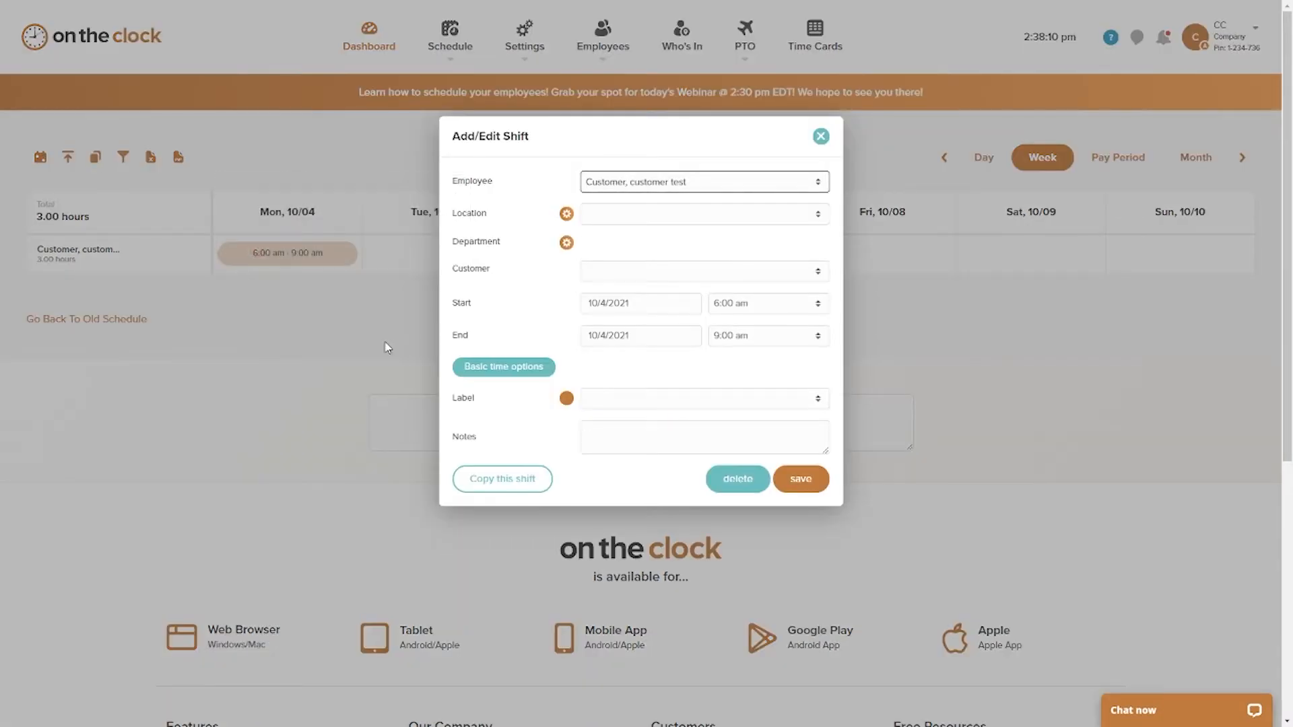
scroll(528, 293, "down", 1)
left_click(781, 398)
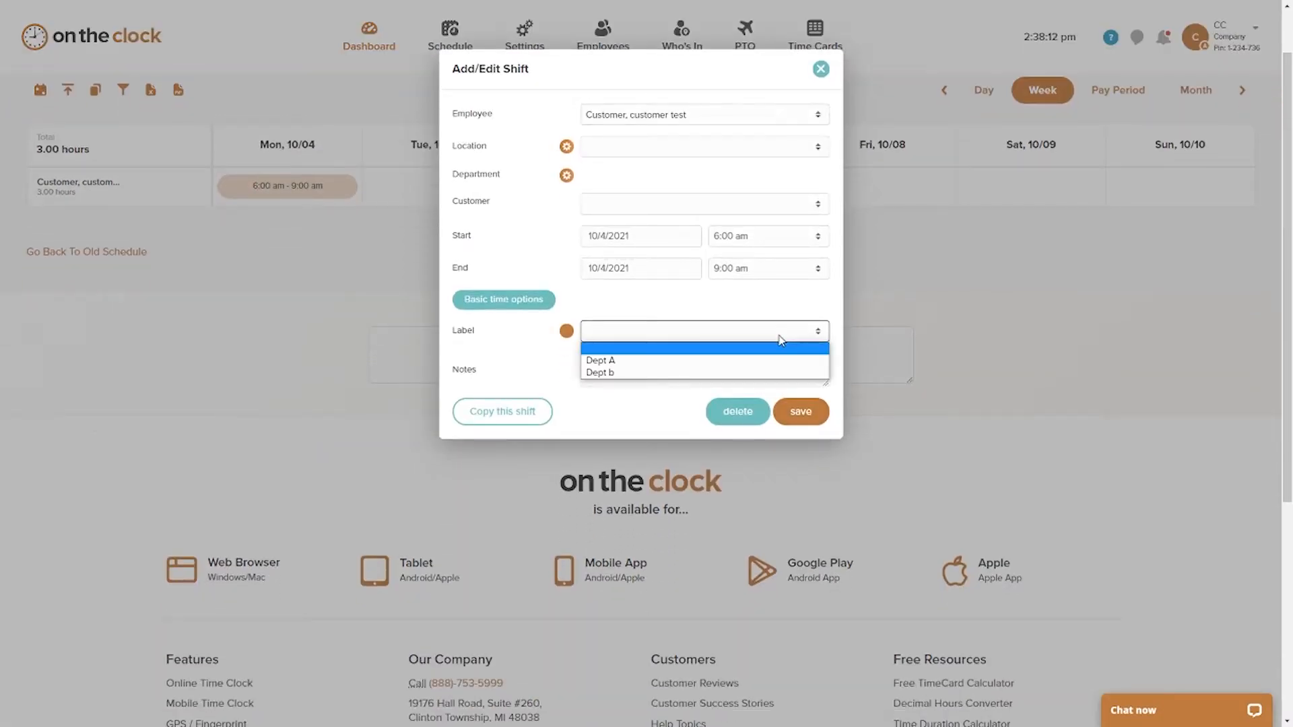
left_click(731, 365)
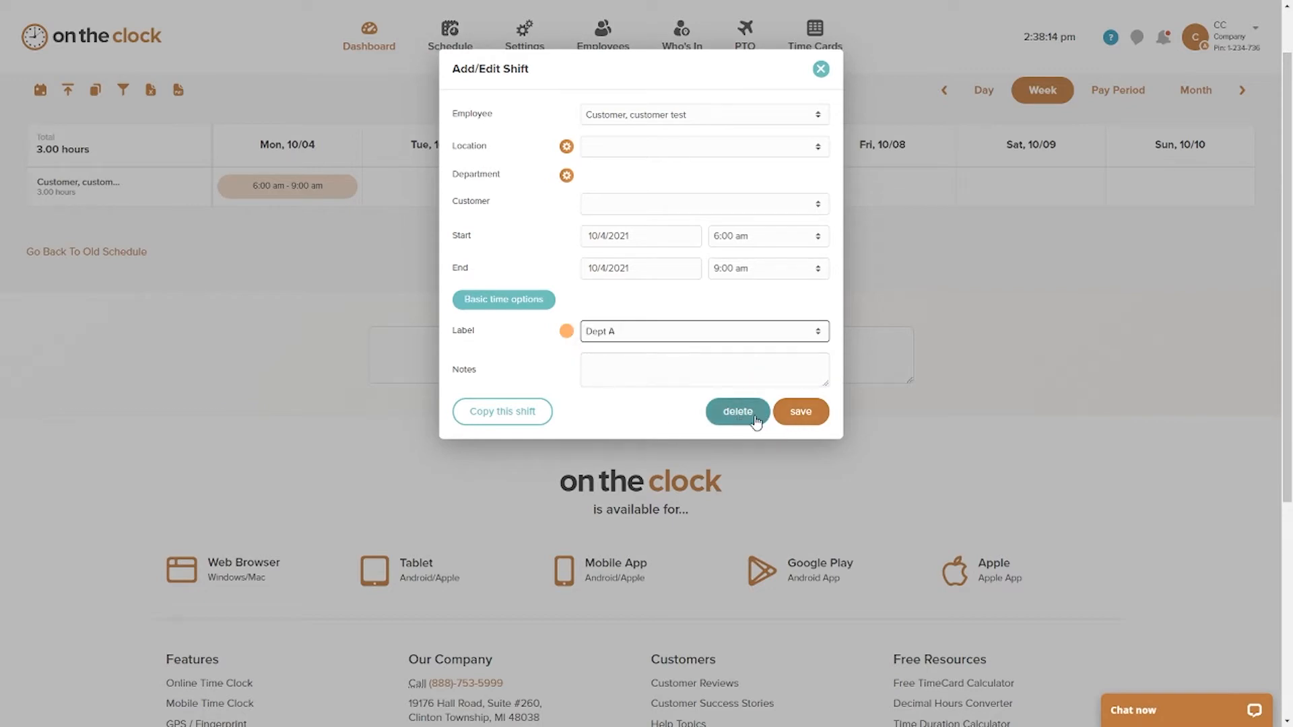
left_click(799, 419)
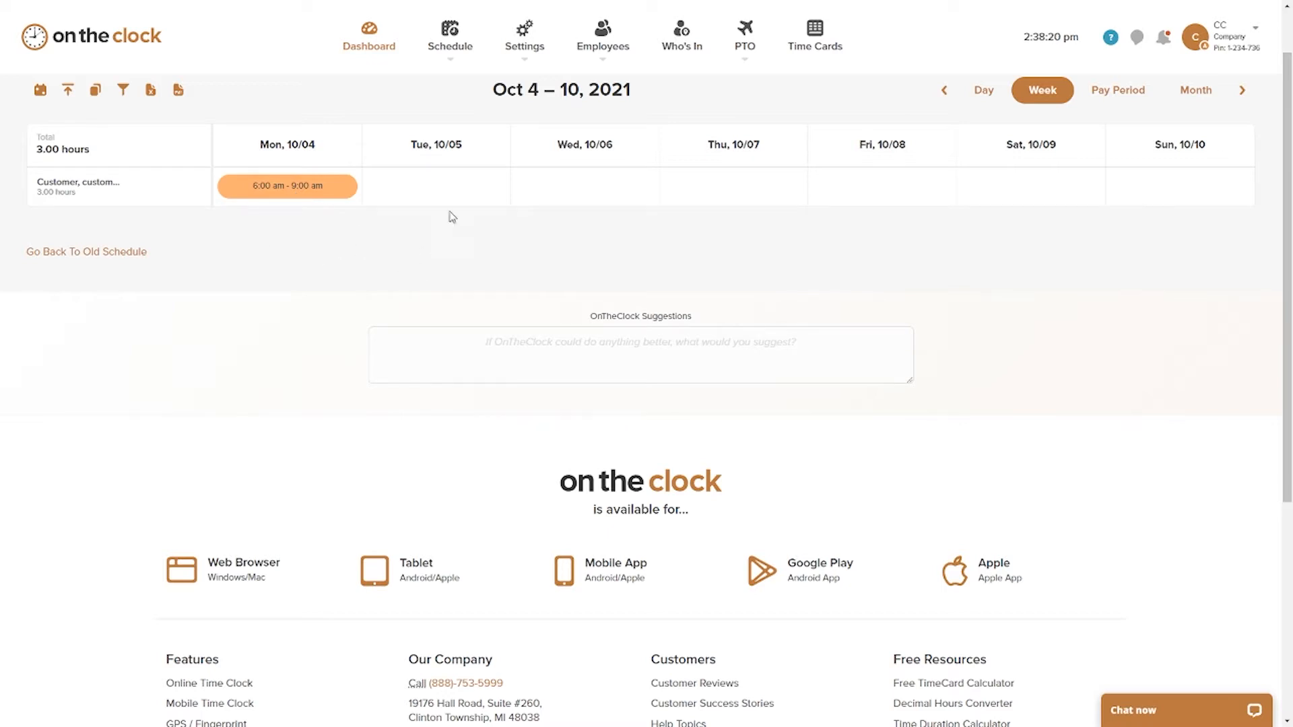
Step: Create and save a new location named Location A without a mobile GPS punch location
left_click(528, 47)
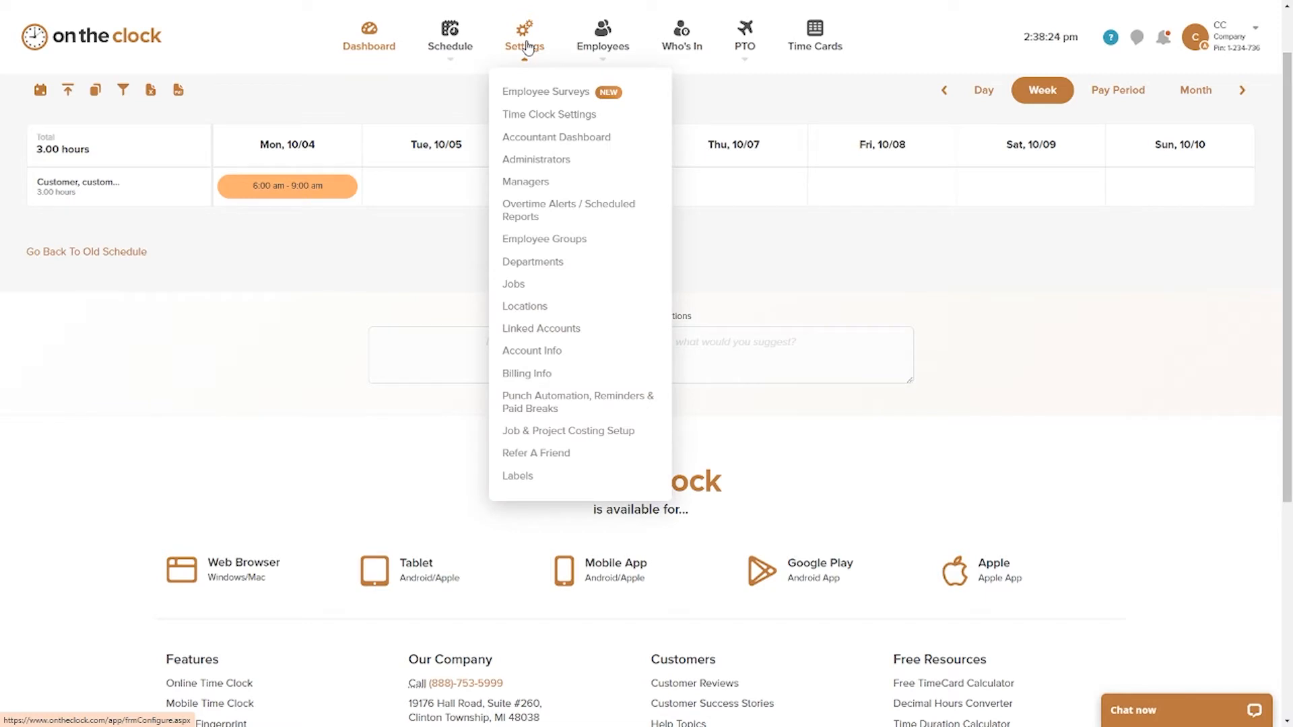
left_click(545, 308)
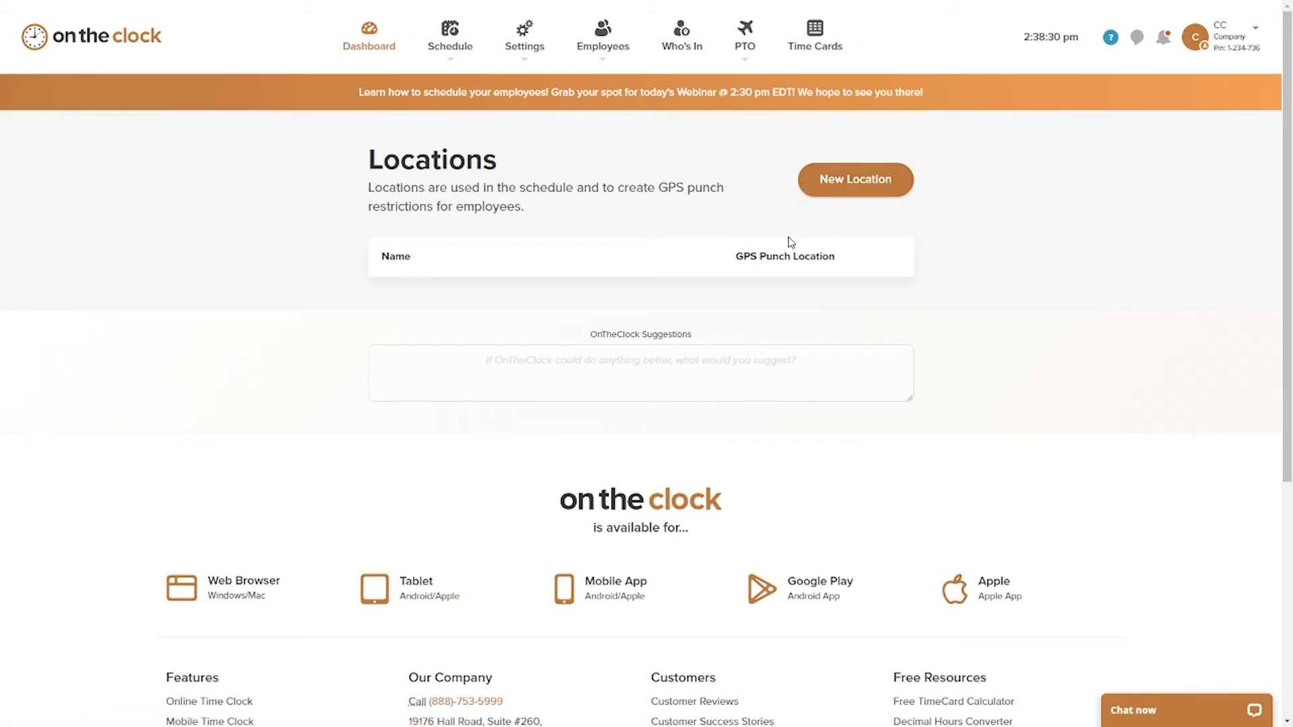
left_click(499, 235)
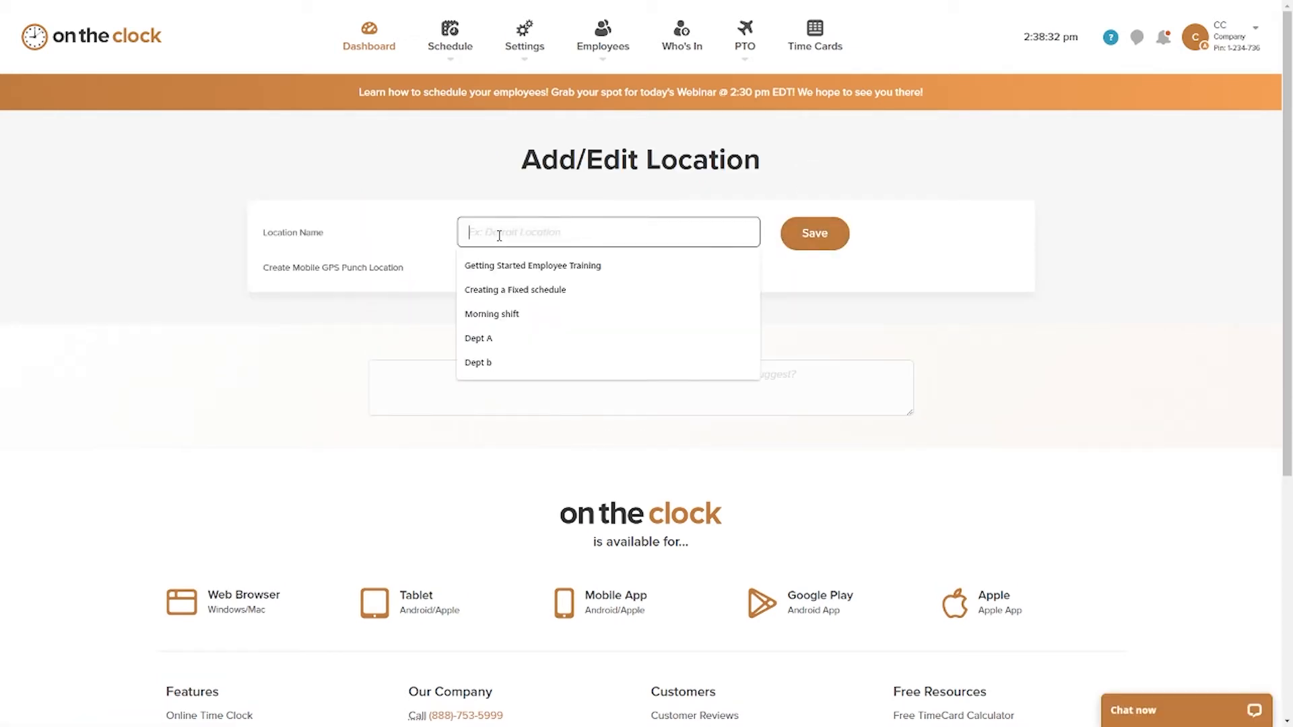
type("Loca")
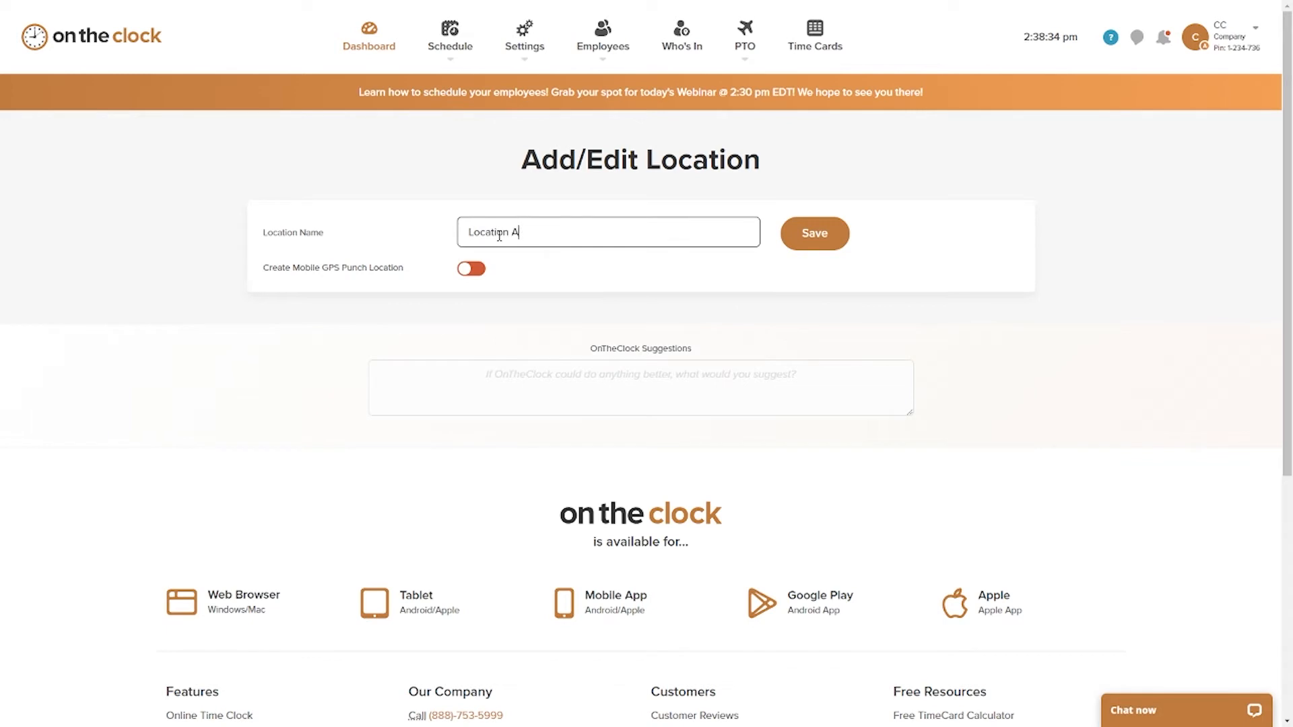
type("tion A")
left_click(805, 248)
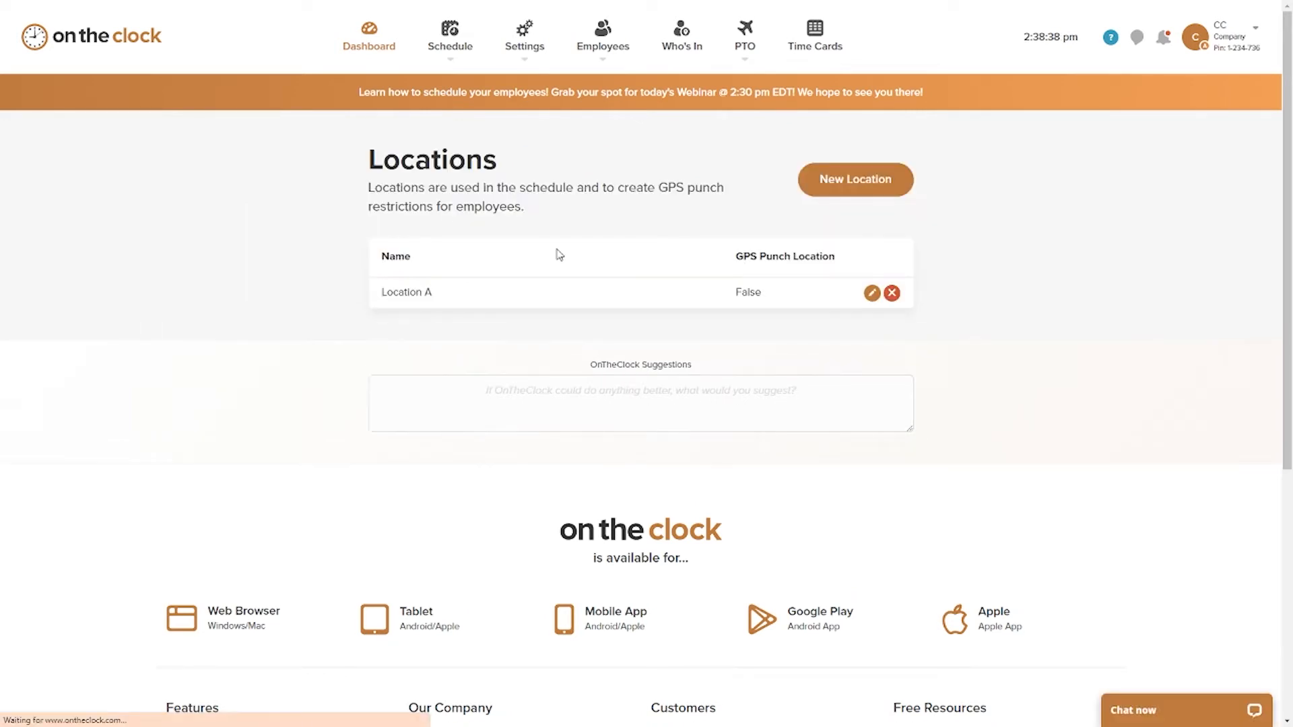
Step: Assign Location A to the Monday 10/04 shift in the employee schedule, enter "Notes" as its note, and save it
left_click(443, 55)
left_click(464, 92)
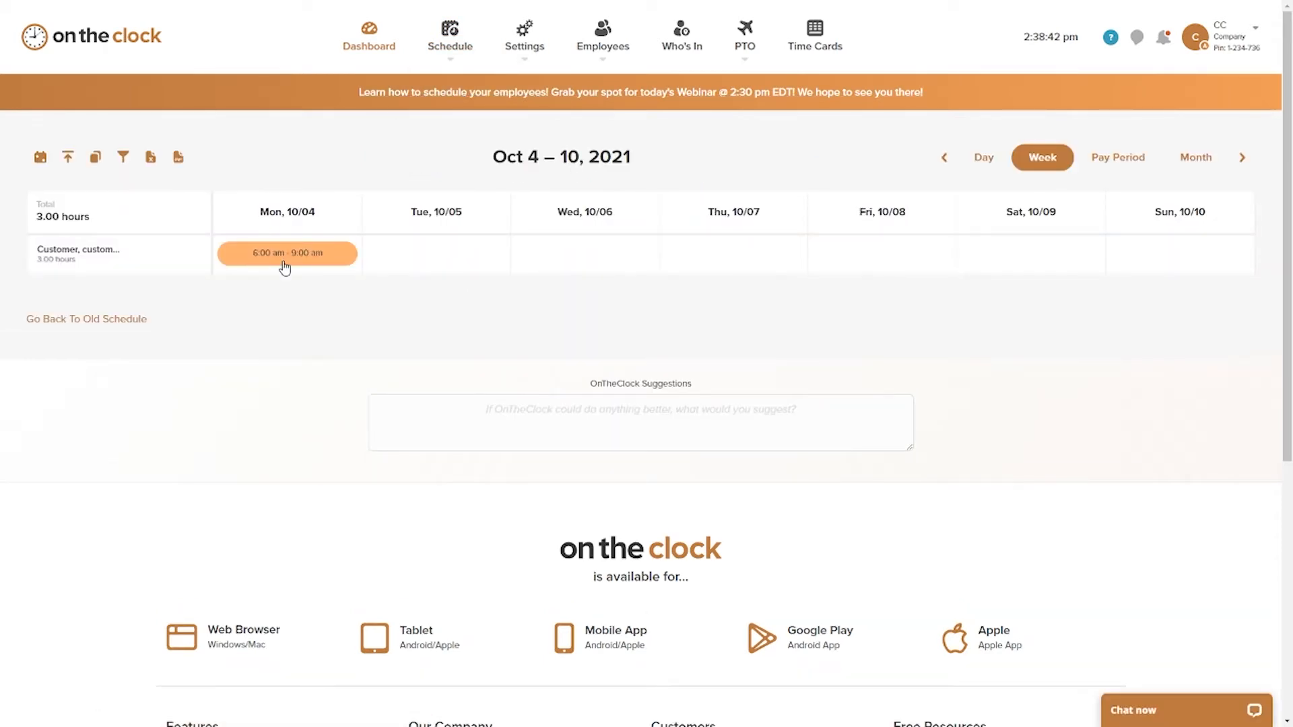
left_click(285, 268)
left_click(237, 249)
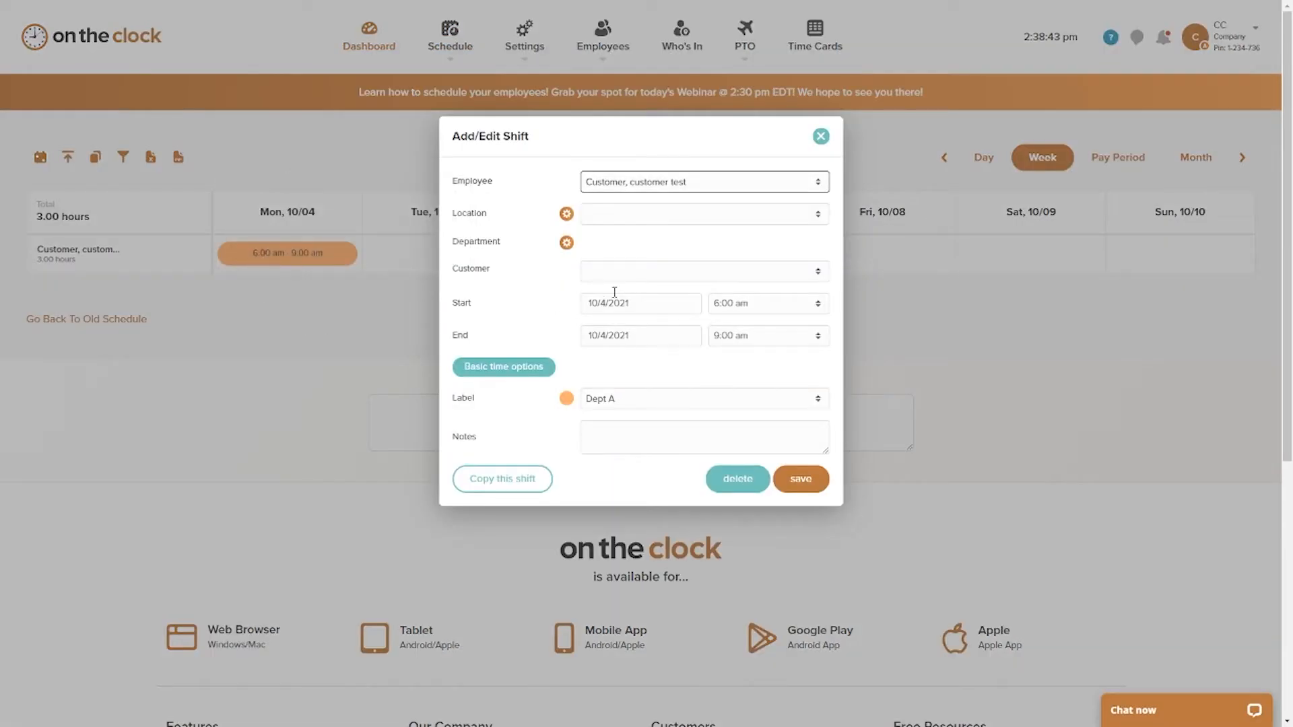
left_click(621, 214)
left_click(627, 244)
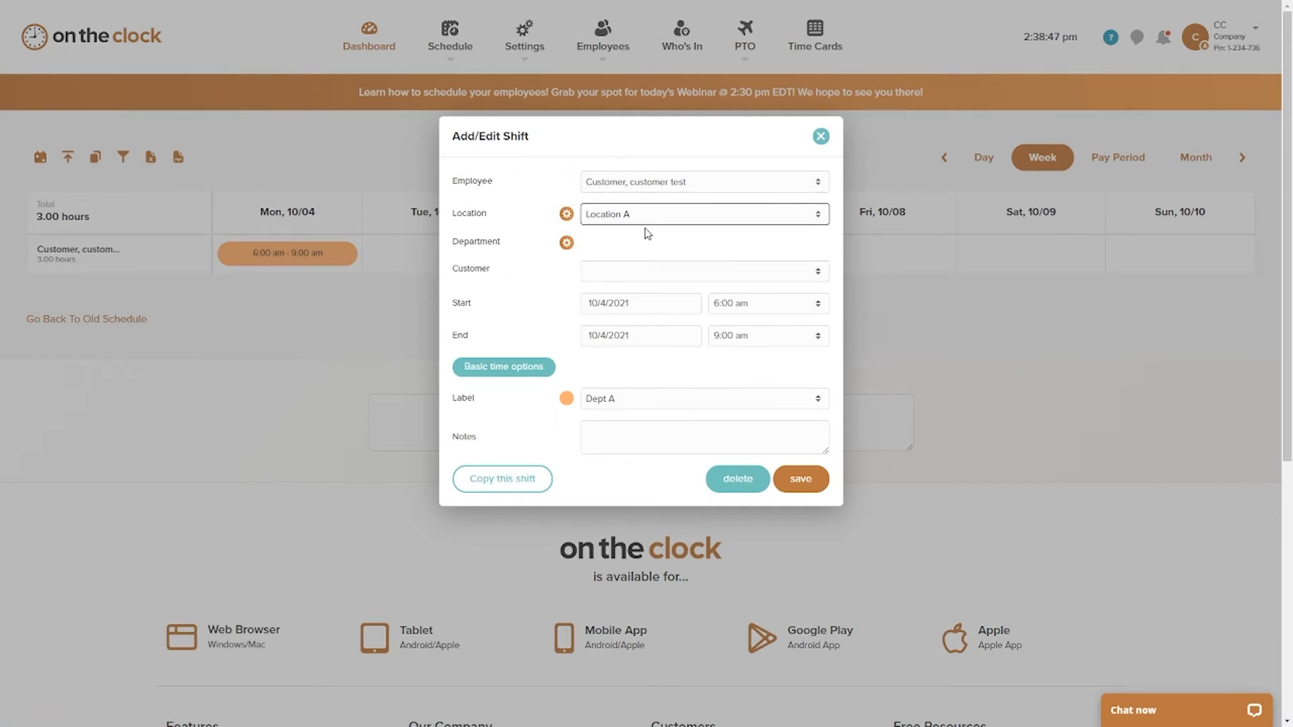
left_click(632, 442)
type("Notes")
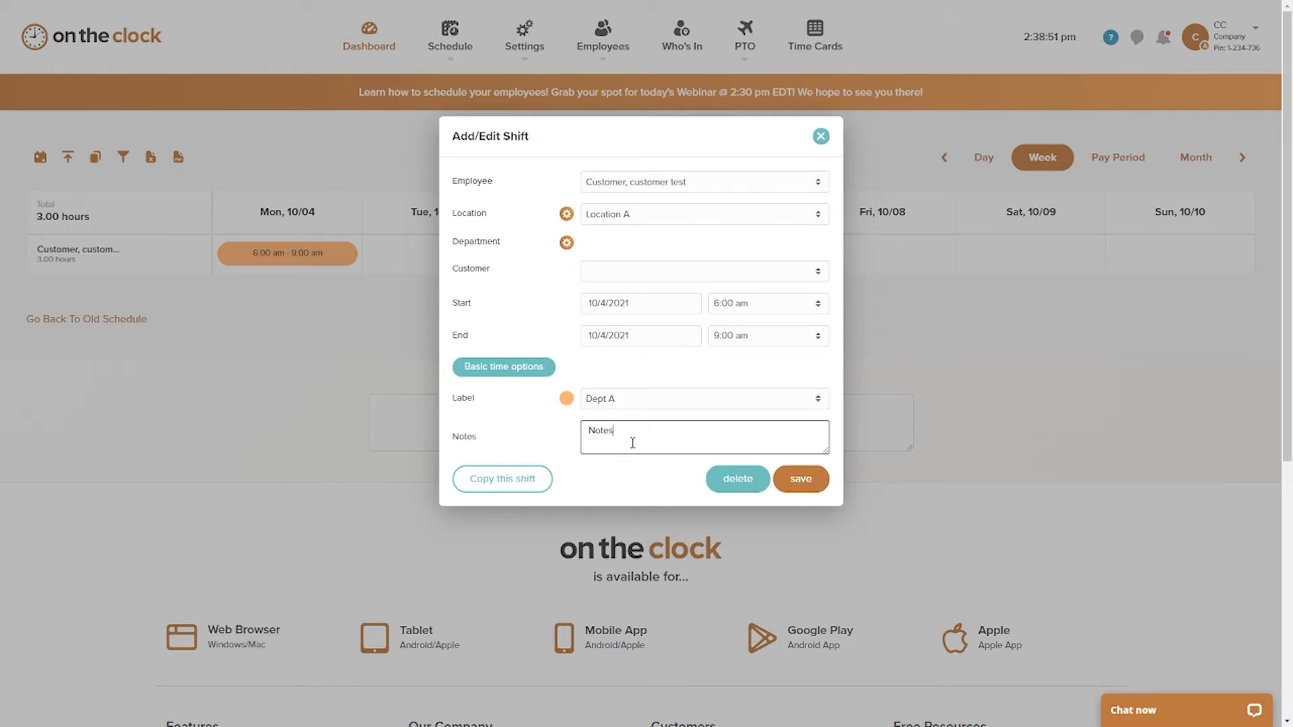
left_click(801, 481)
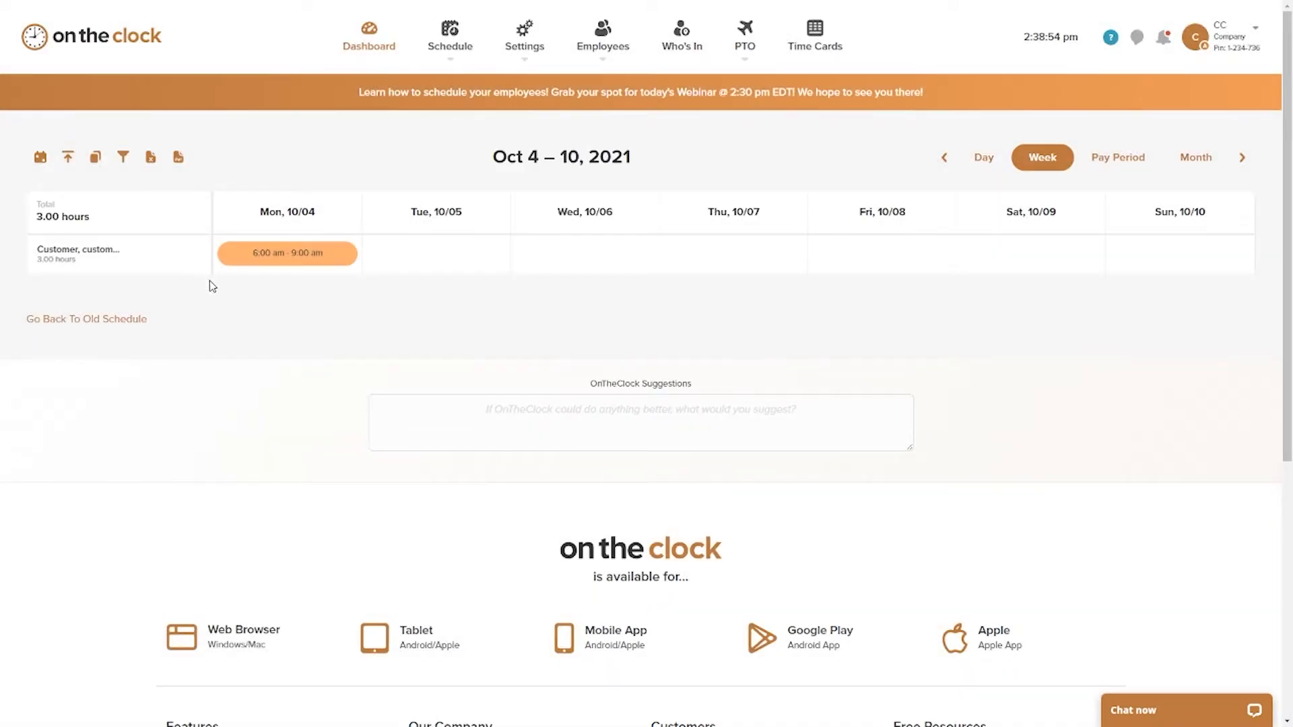
Step: Add a Morning shift (8:00 am - 4:30 pm) on Tuesday 10/5/2021 at Location A with the Dept b label, and save it
left_click(447, 257)
left_click(638, 269)
left_click(645, 295)
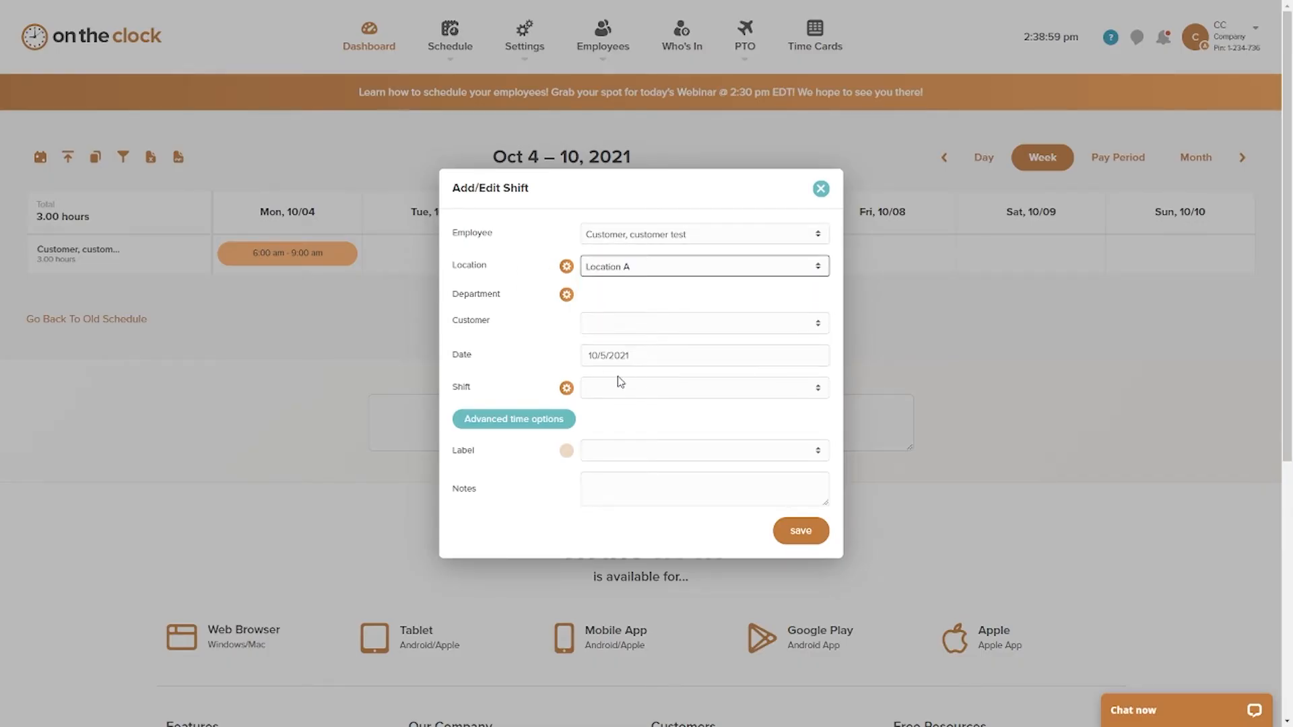
left_click(656, 388)
left_click(654, 417)
scroll(635, 438, "down", 1)
left_click(626, 384)
left_click(630, 426)
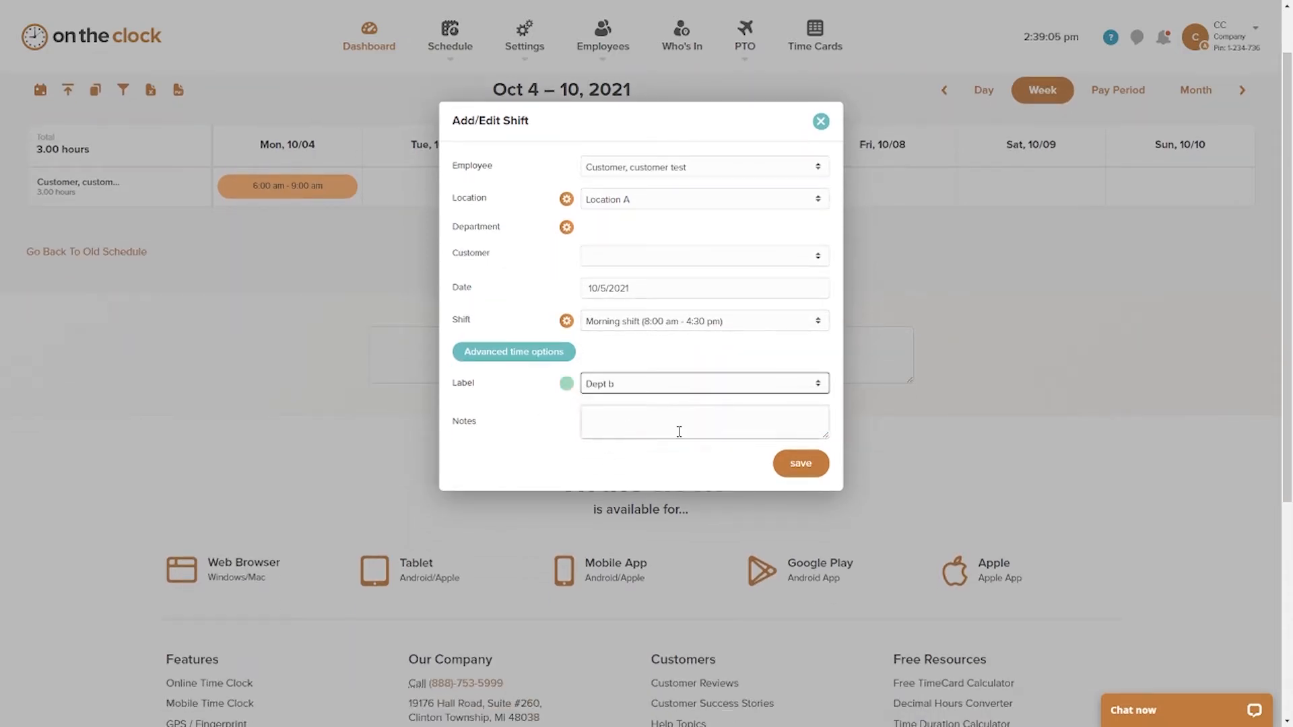
left_click(800, 463)
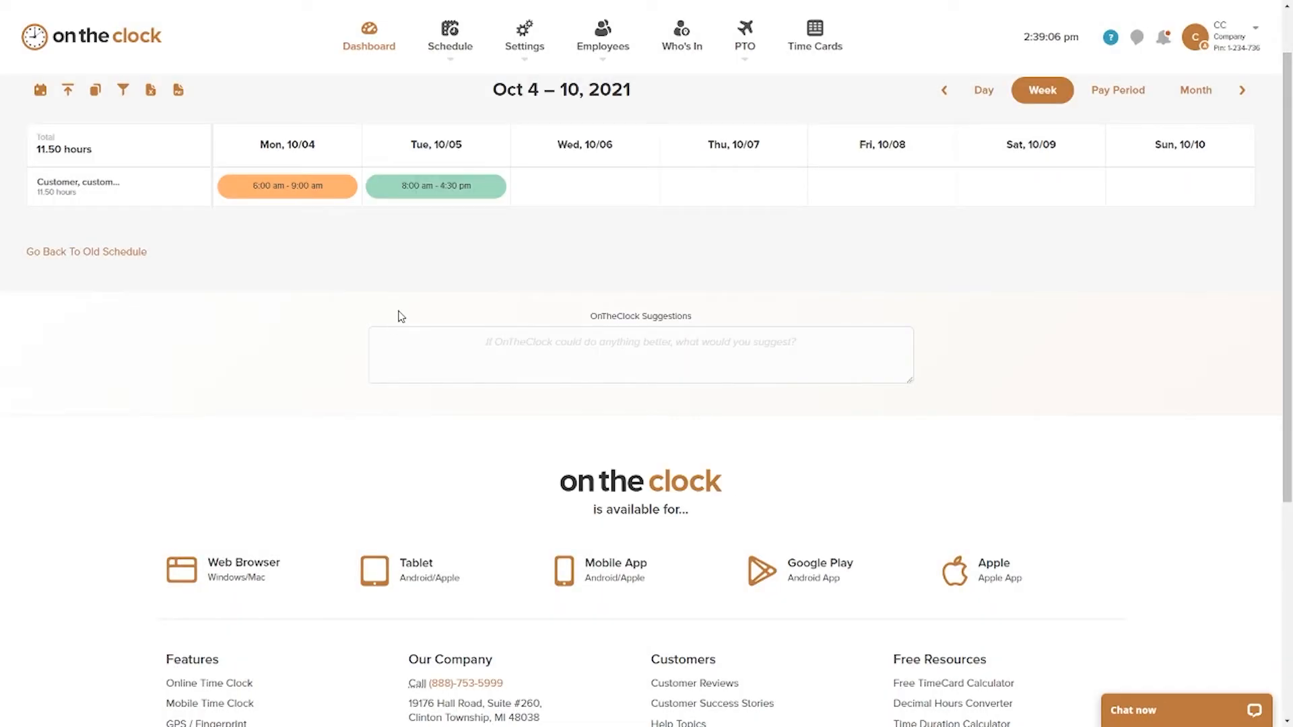
Step: Add a Morning shift (8:00 am - 4:30 pm) on Wednesday 10/06 with the Dept A label, and save it
left_click(602, 195)
left_click(644, 391)
left_click(651, 427)
left_click(675, 451)
left_click(664, 494)
left_click(801, 532)
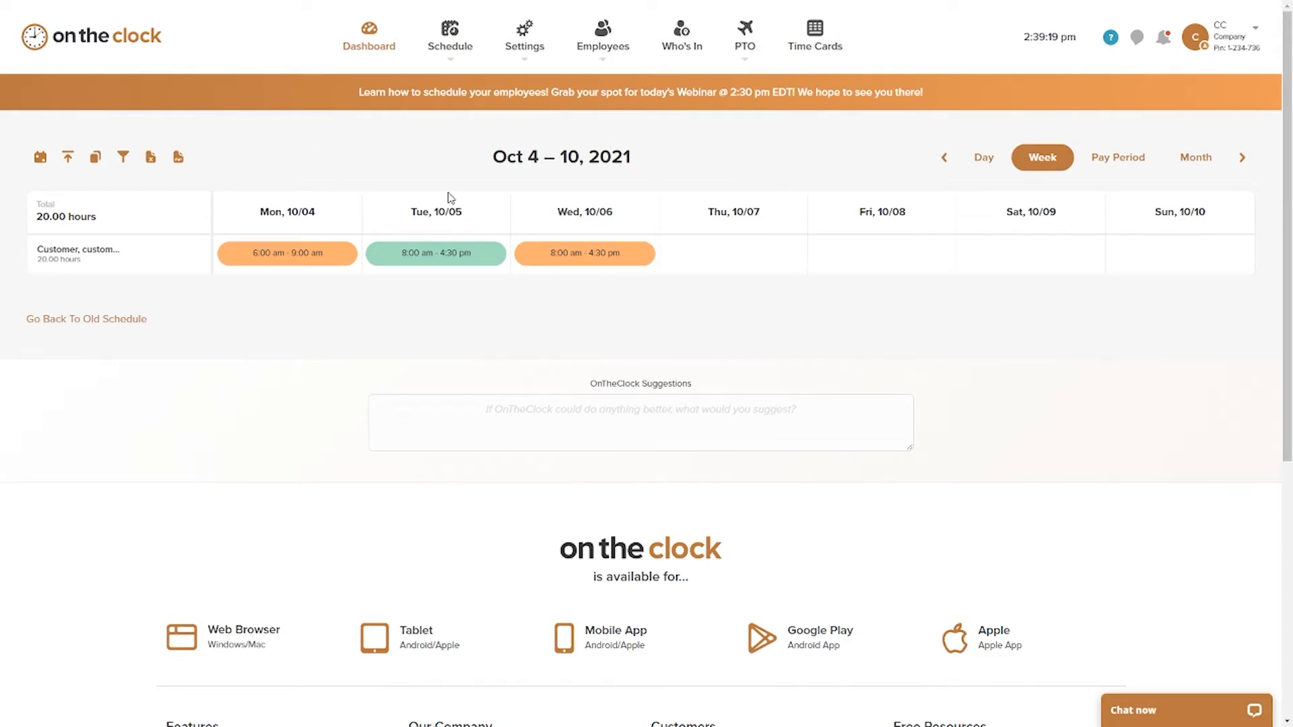
Step: Move the Tuesday 10/05 shift to Thursday 10/07 in the weekly schedule
left_click_drag(418, 261, 738, 256)
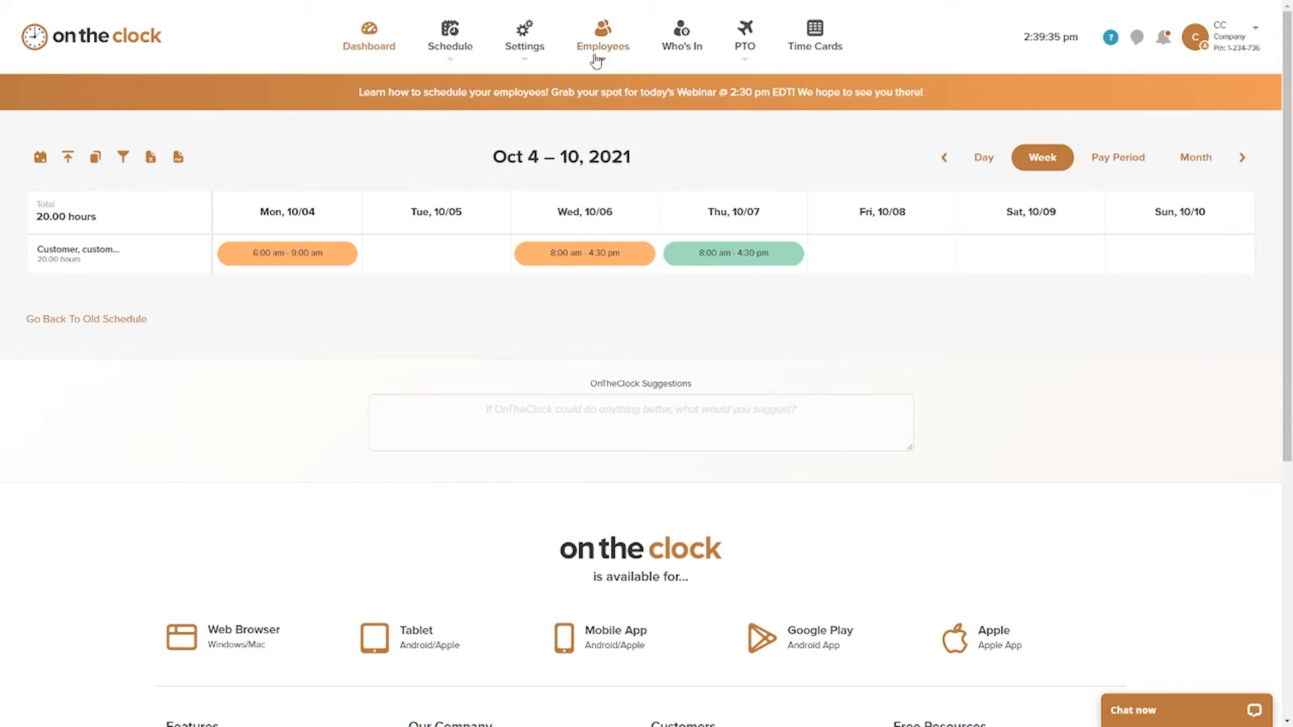
Step: Set the Employee Punch Site's Schedule option to Personal in the time clock settings and save the settings
left_click(523, 52)
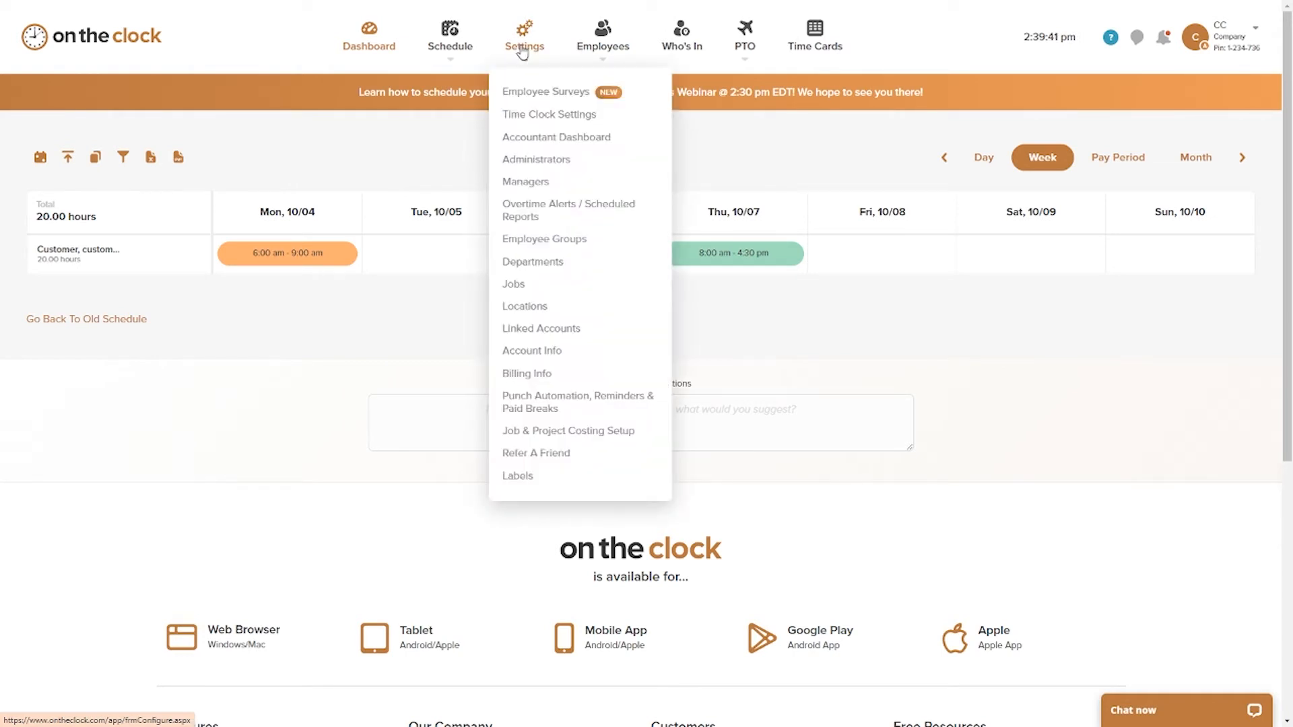
left_click(535, 114)
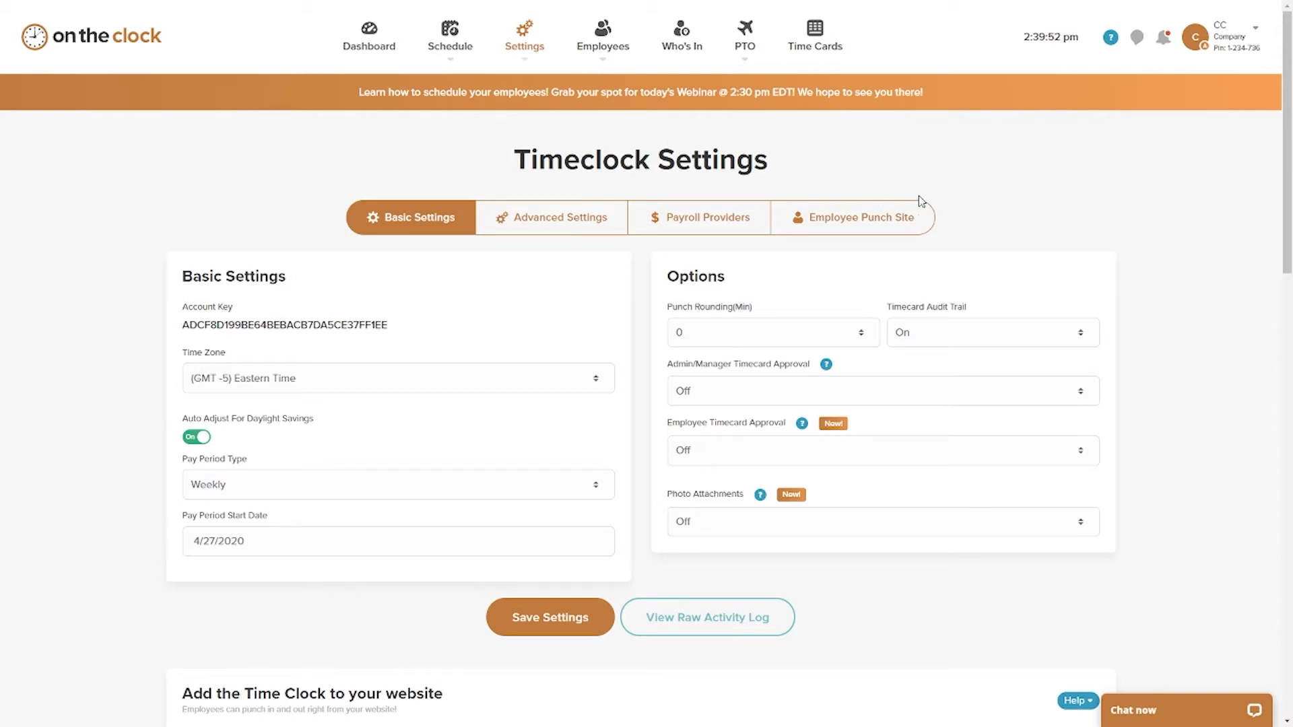
left_click(875, 228)
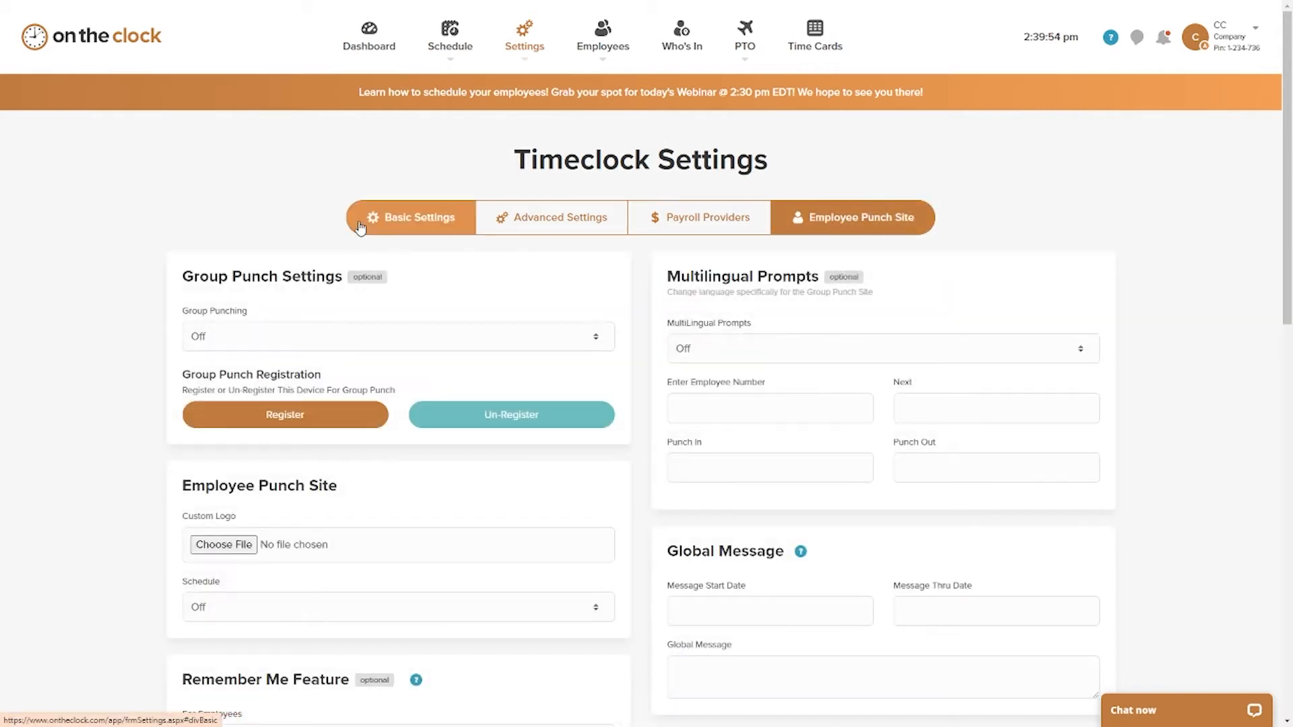
scroll(310, 201, "down", 4)
scroll(377, 202, "down", 2)
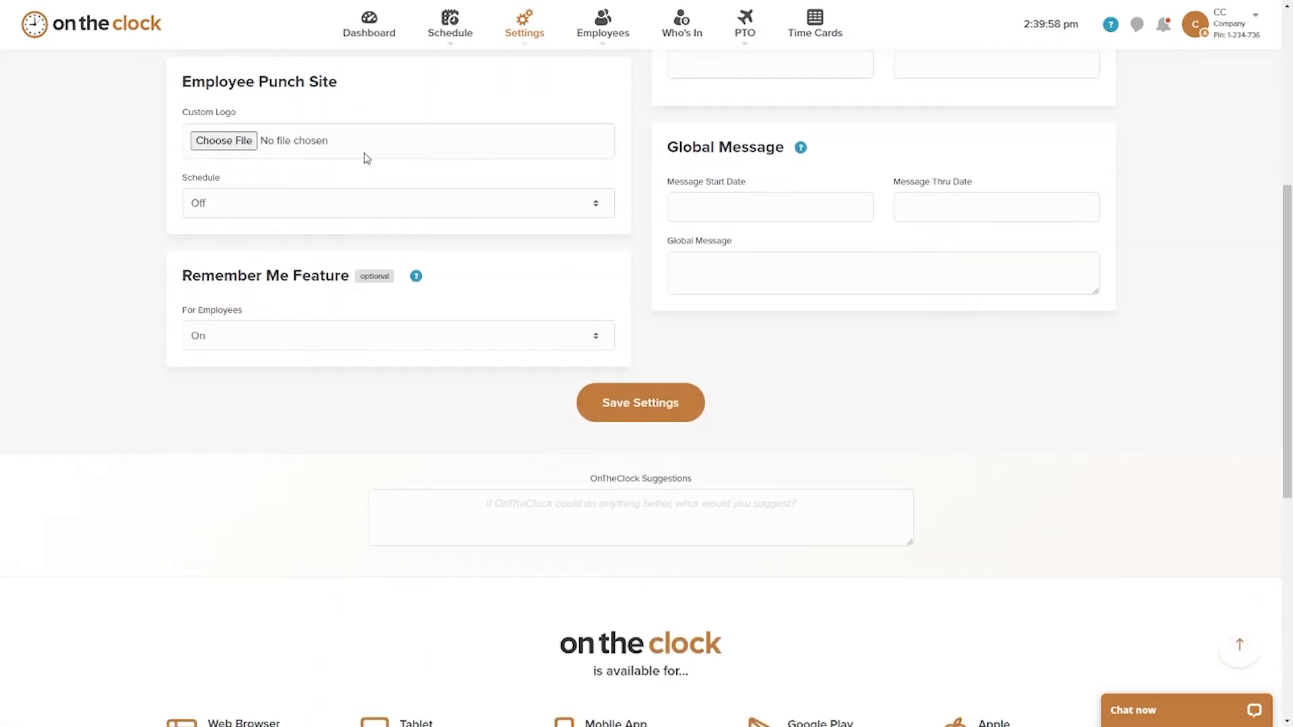
left_click(271, 216)
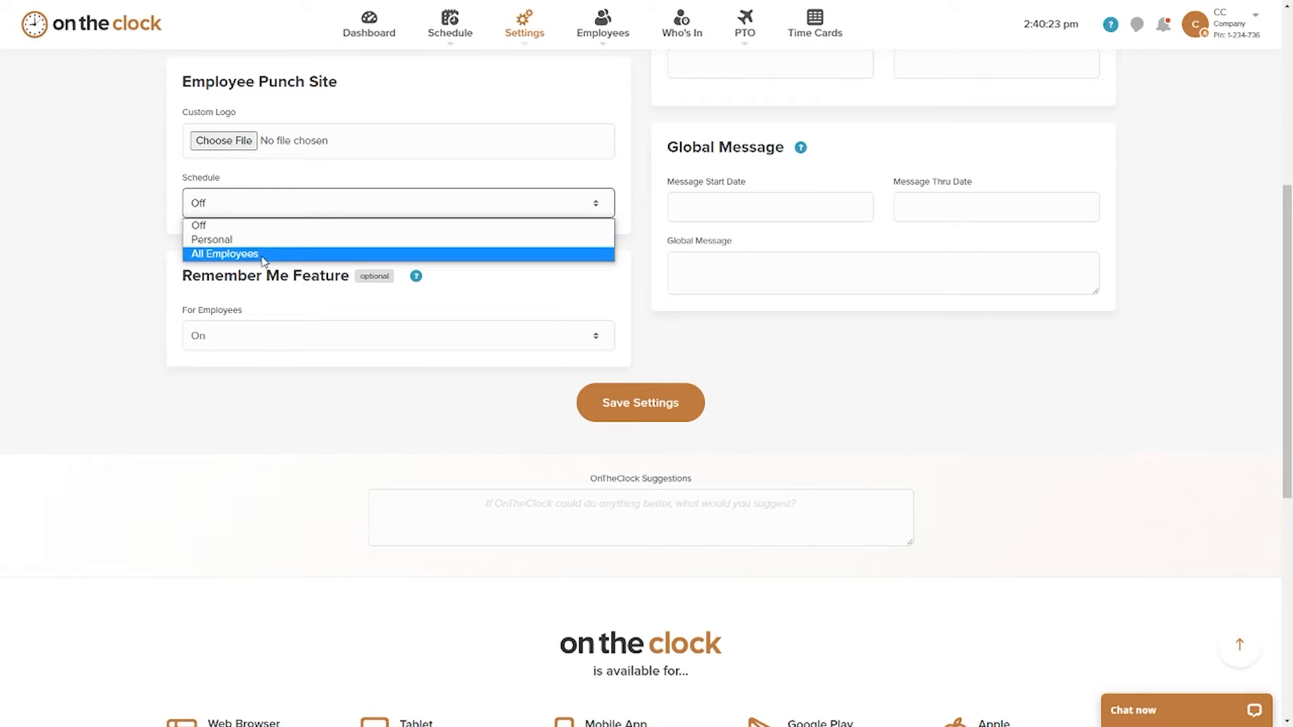
left_click(254, 241)
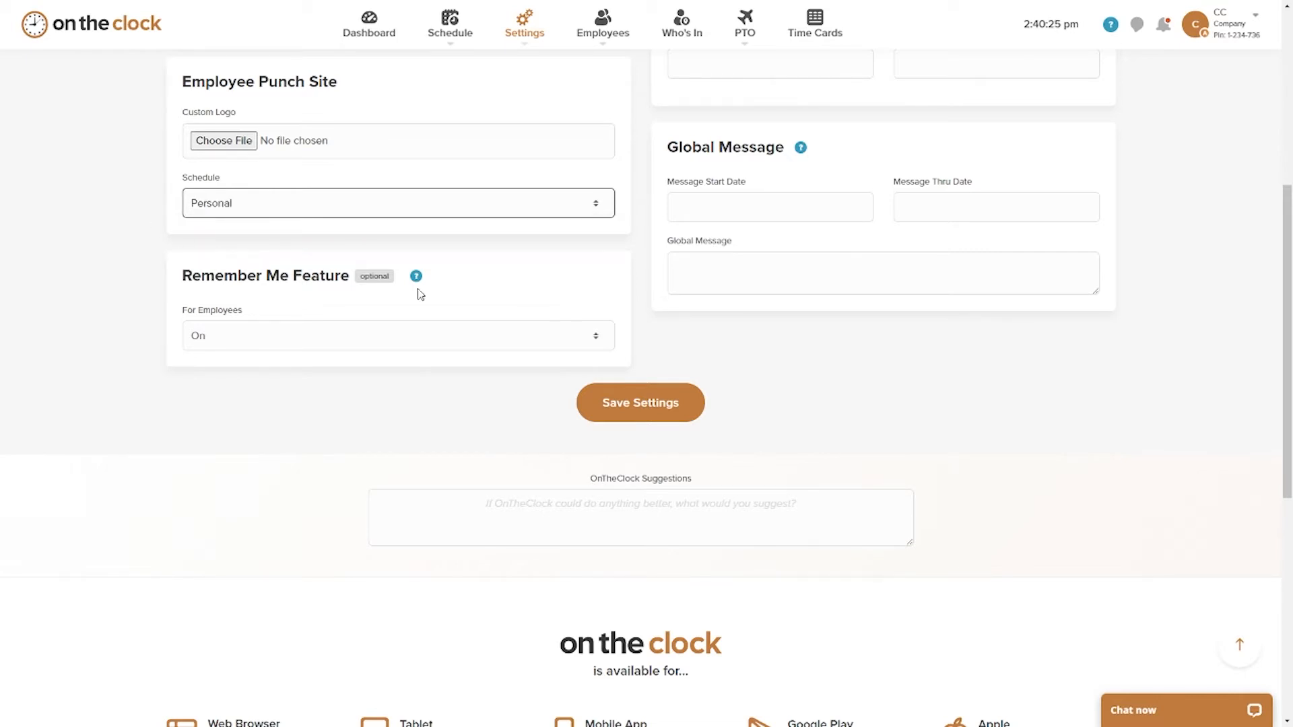
left_click(621, 402)
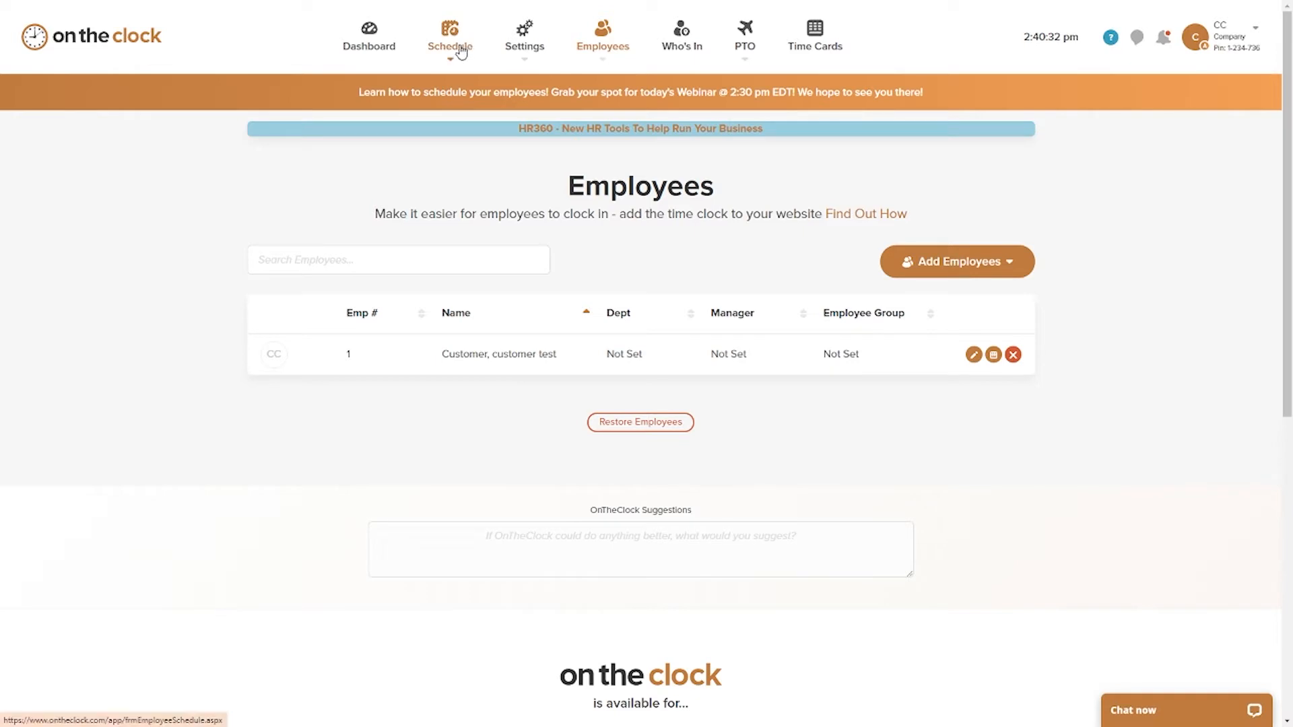
Step: Publish the employee schedule for the week of Oct 4 – 10, 2021 and confirm notifying employees and managers
mouse_move(460, 51)
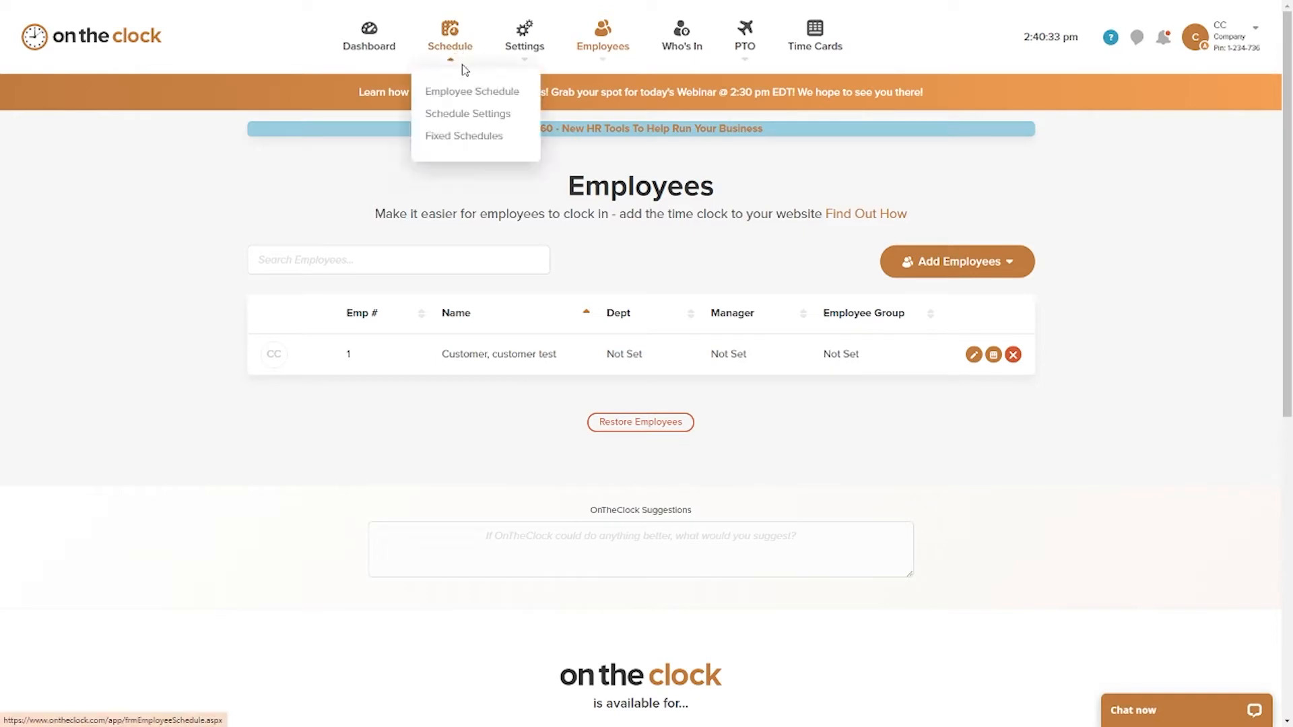
left_click(469, 98)
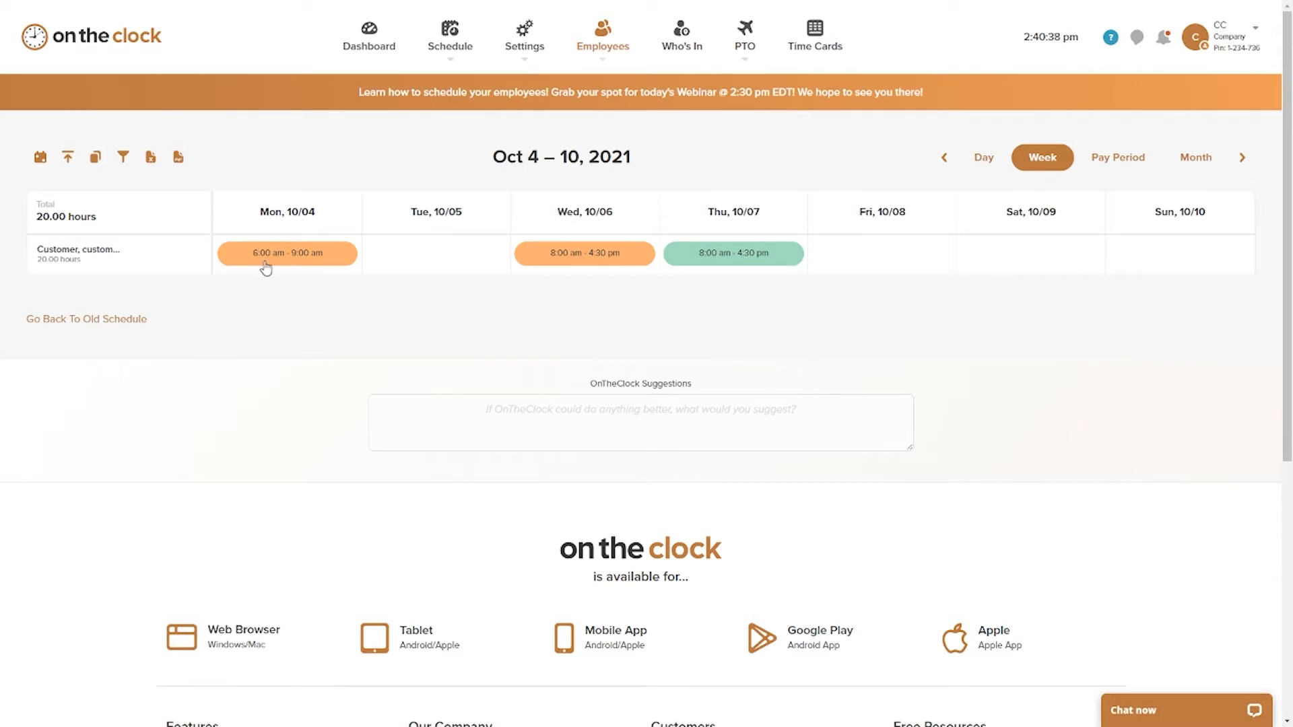
left_click(68, 161)
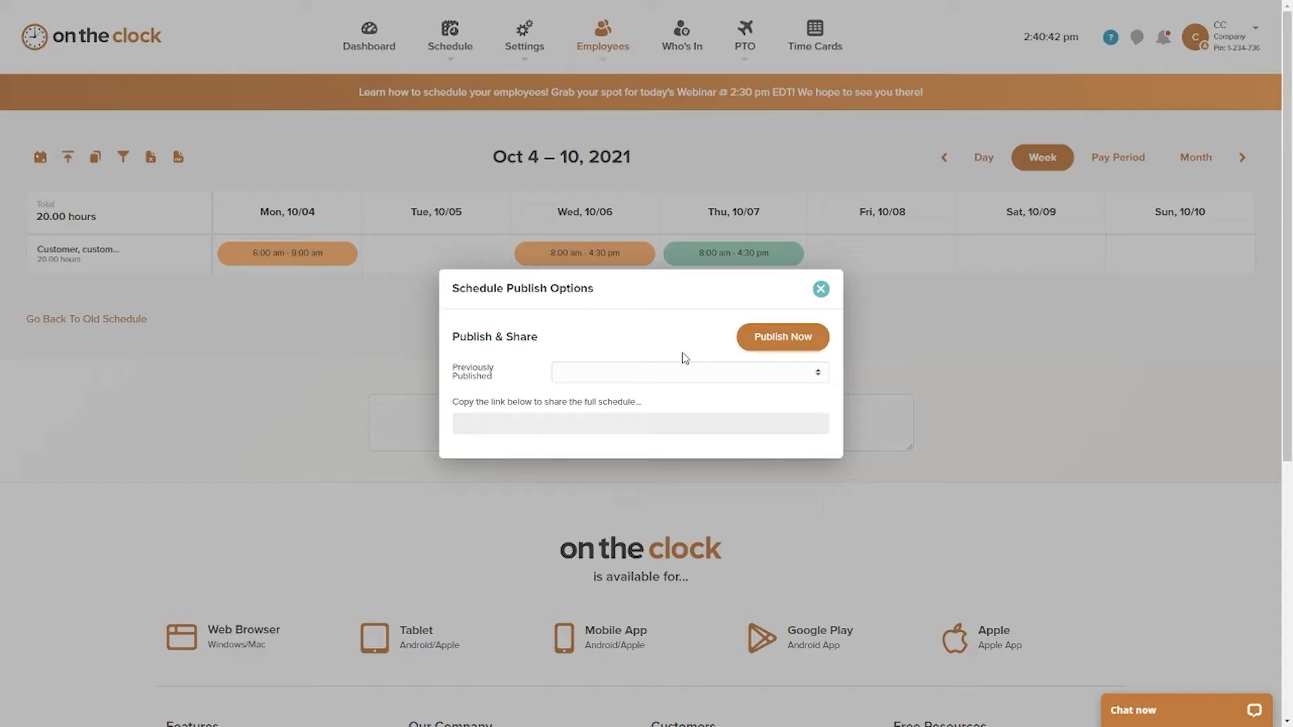
left_click(775, 347)
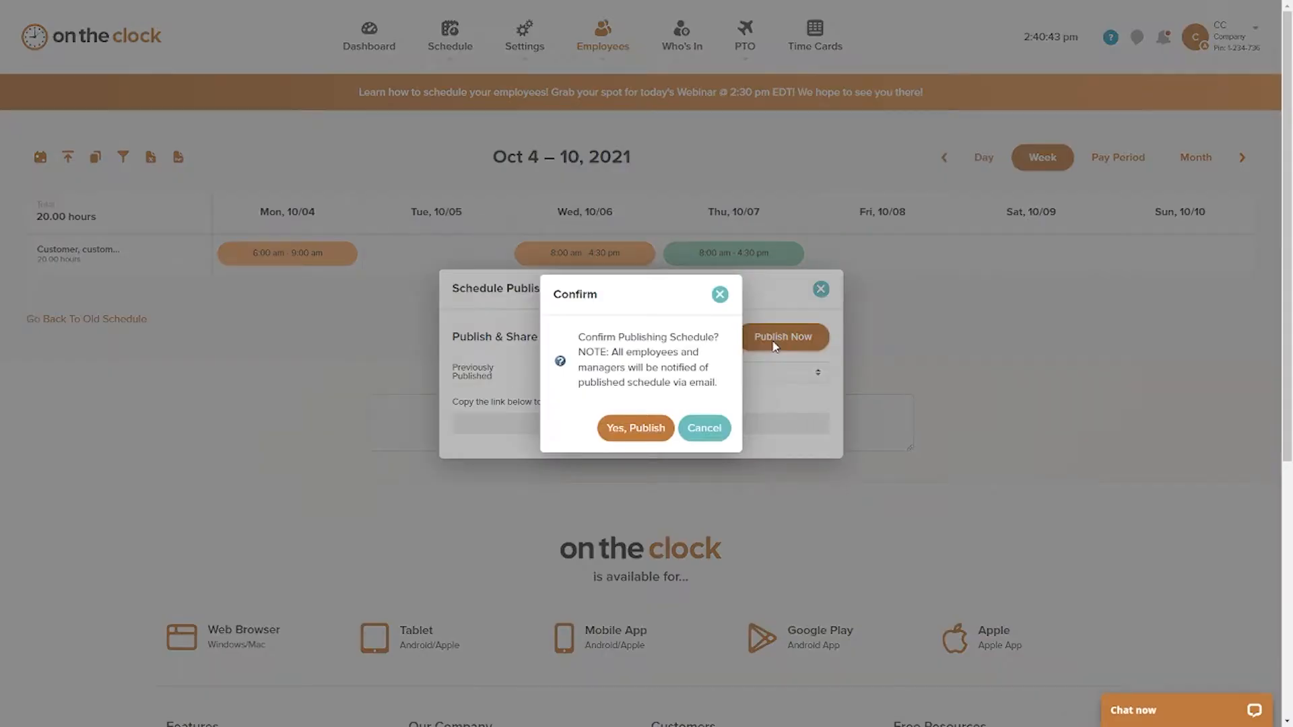
left_click(636, 444)
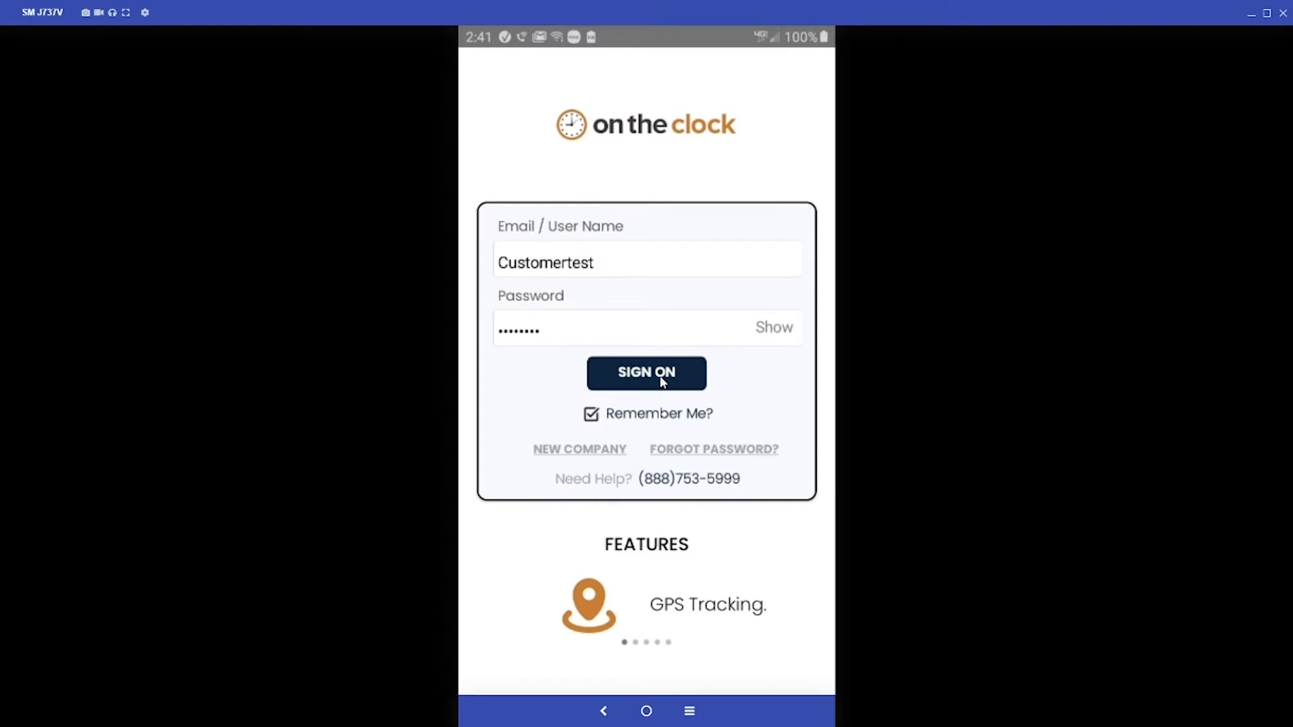
Step: Sign on to the OnTheClock mobile app as the employee, review the published schedule and its date ranges, and minimize the phone window
left_click(662, 381)
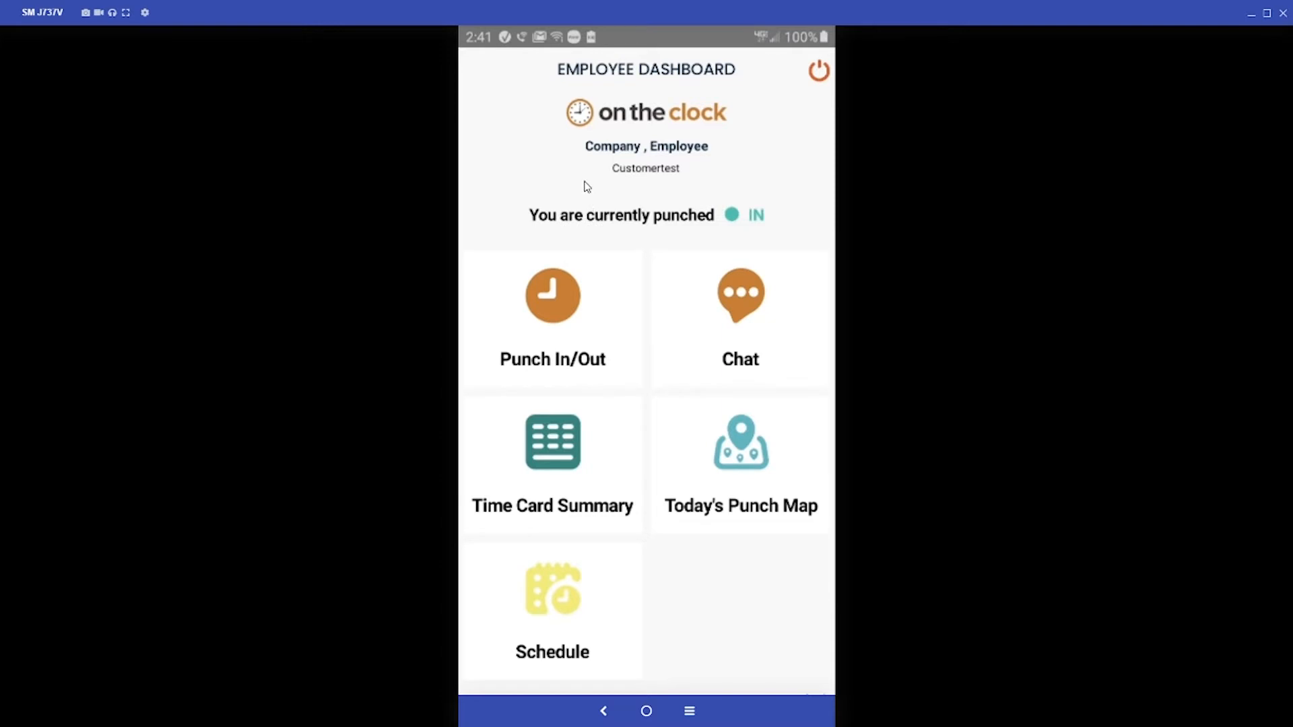
scroll(600, 252, "down", 1)
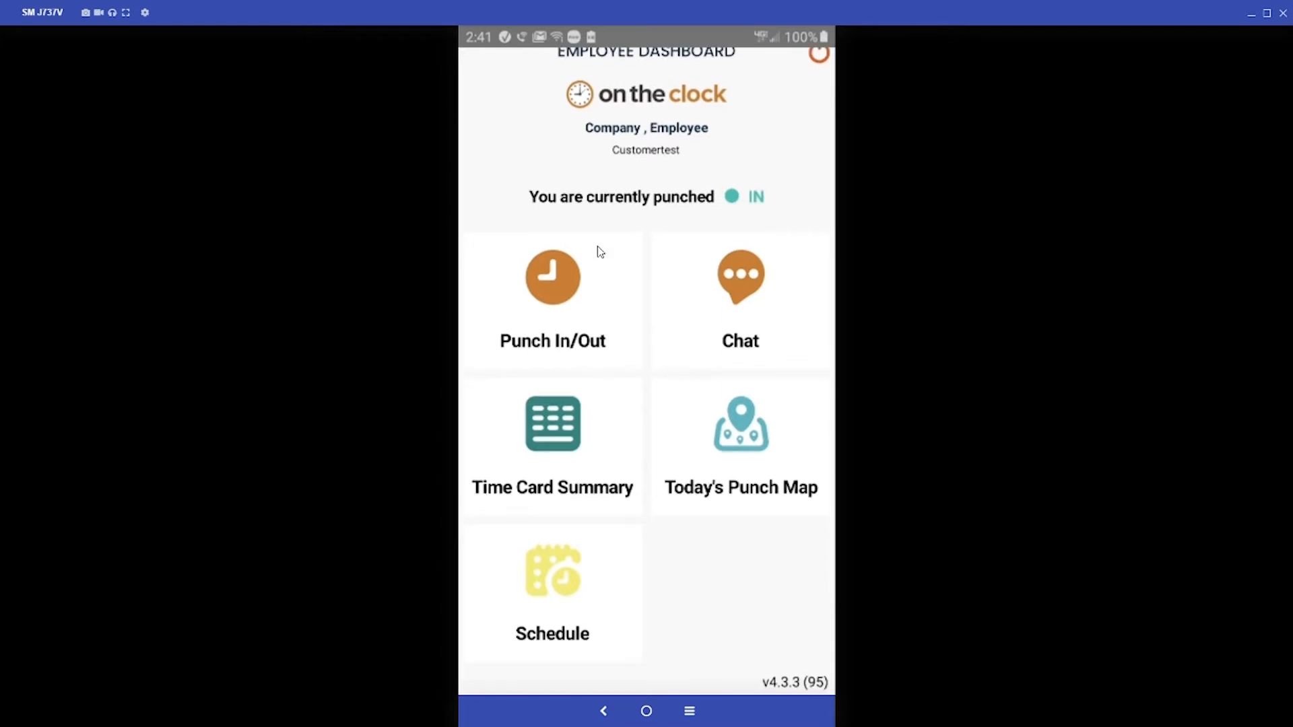
left_click(557, 585)
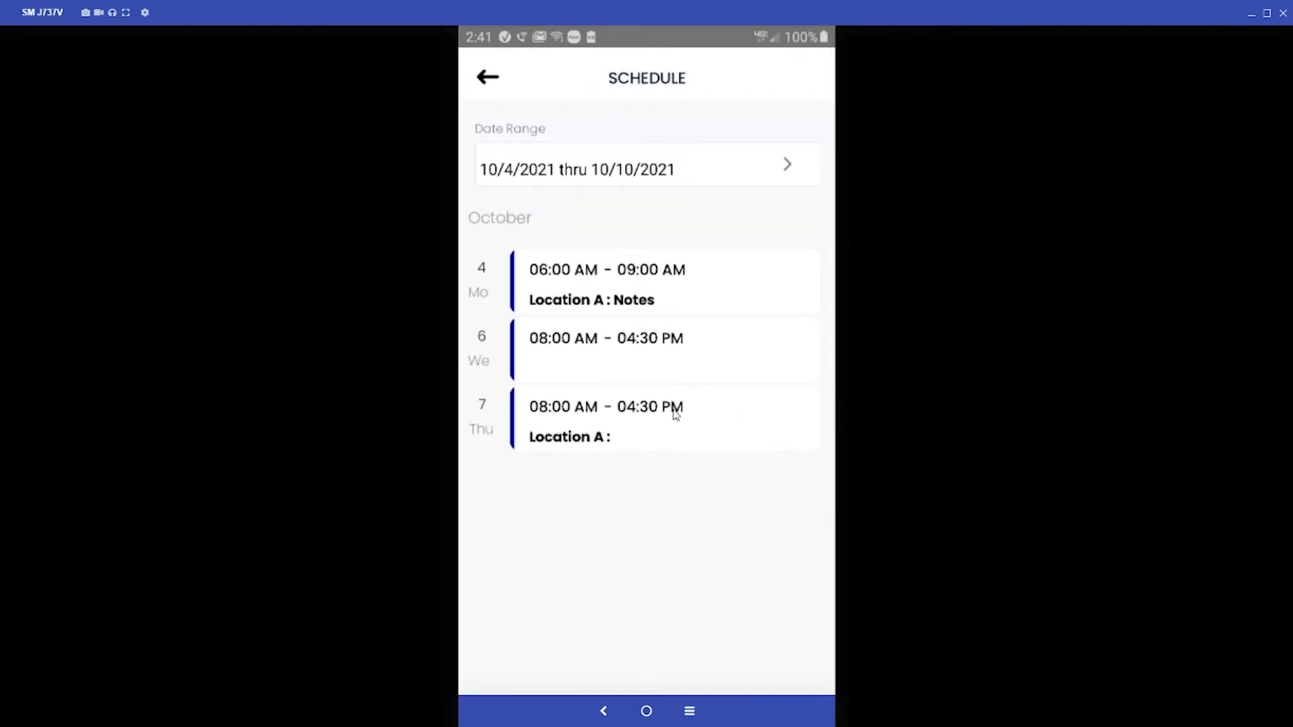
left_click(693, 177)
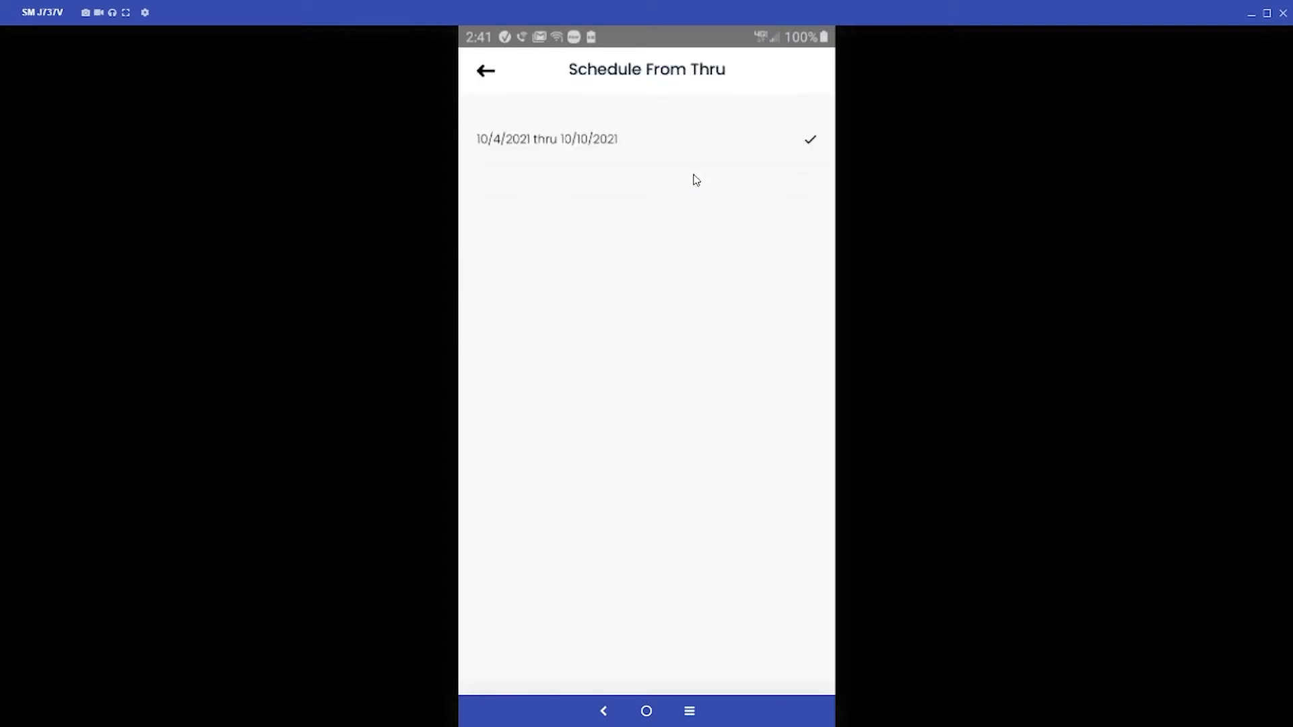
left_click(486, 73)
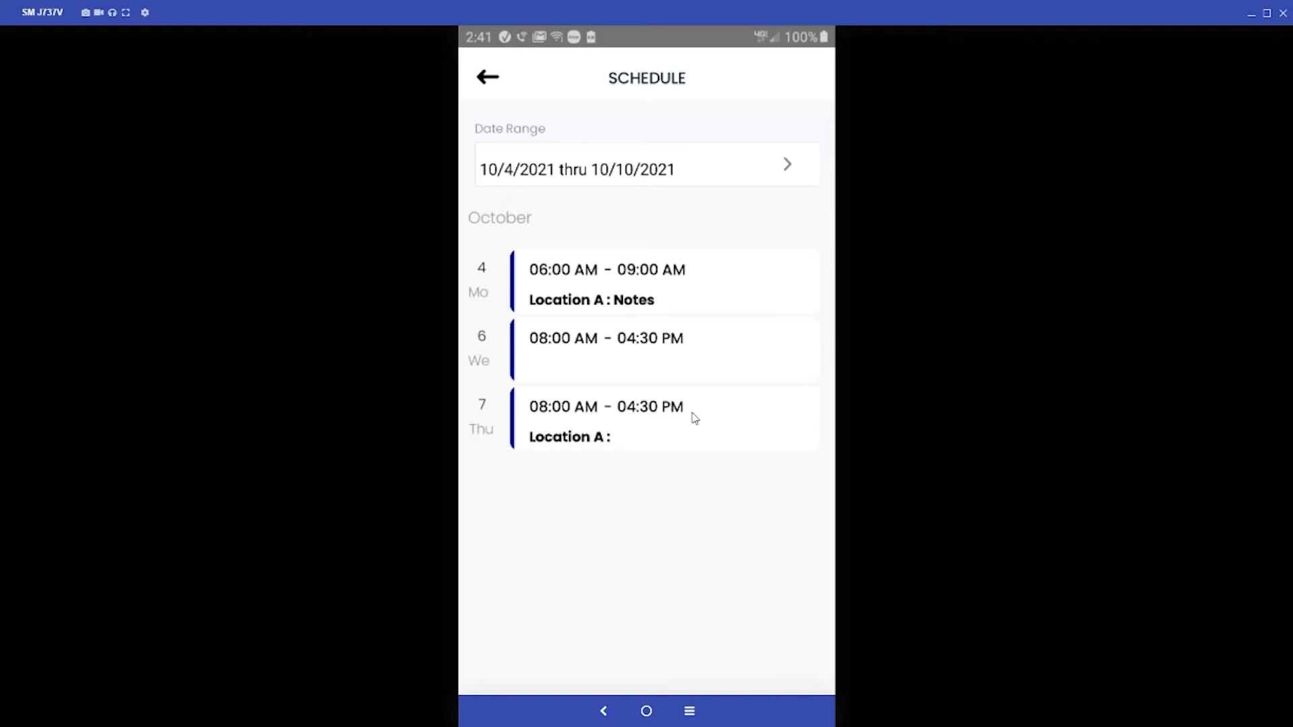
left_click(1247, 15)
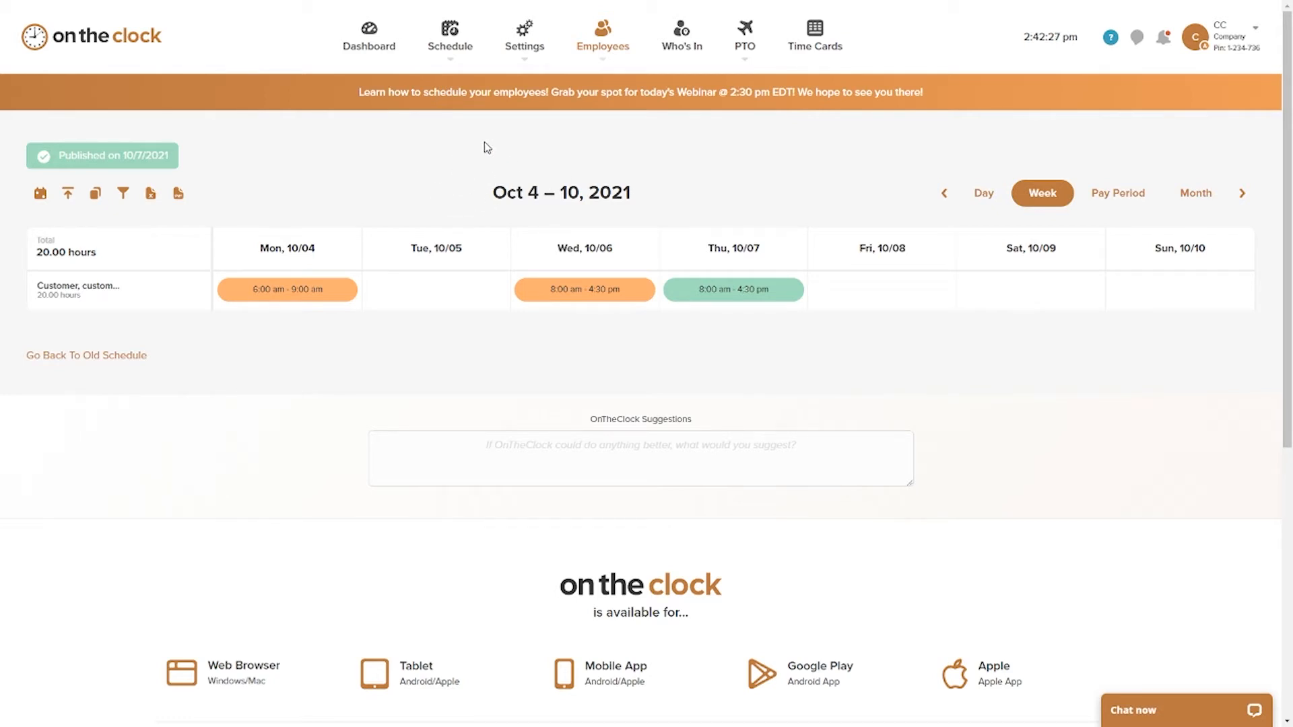
Step: Open the fixed schedule named "Creating a Fixed schedule" for editing and go to its name field
left_click(453, 53)
left_click(448, 48)
left_click(476, 140)
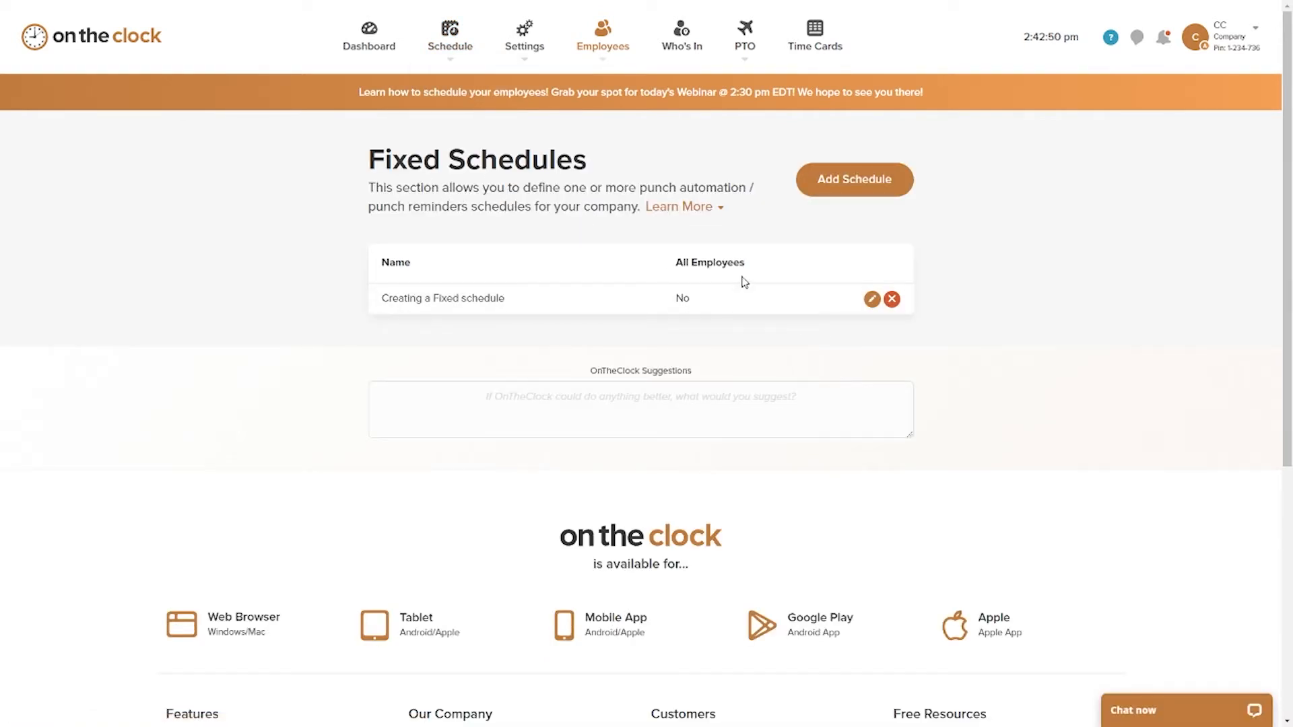
left_click(846, 186)
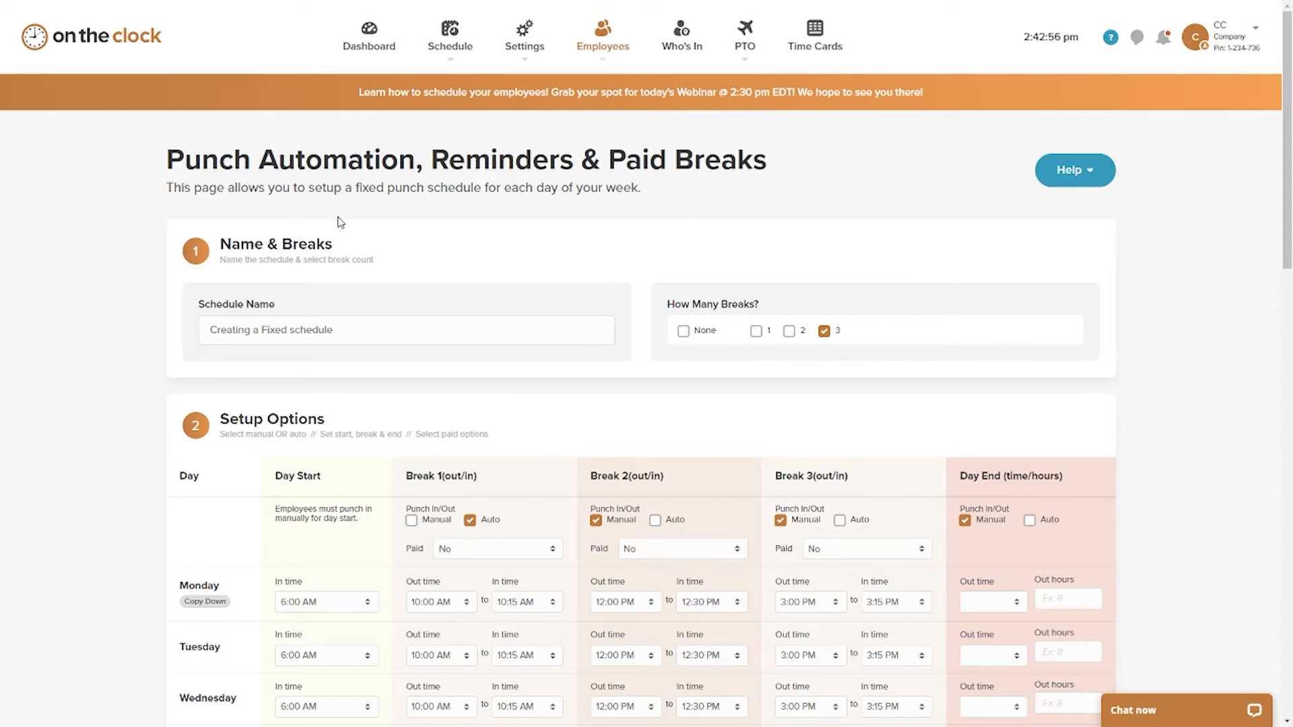
scroll(399, 215, "down", 1)
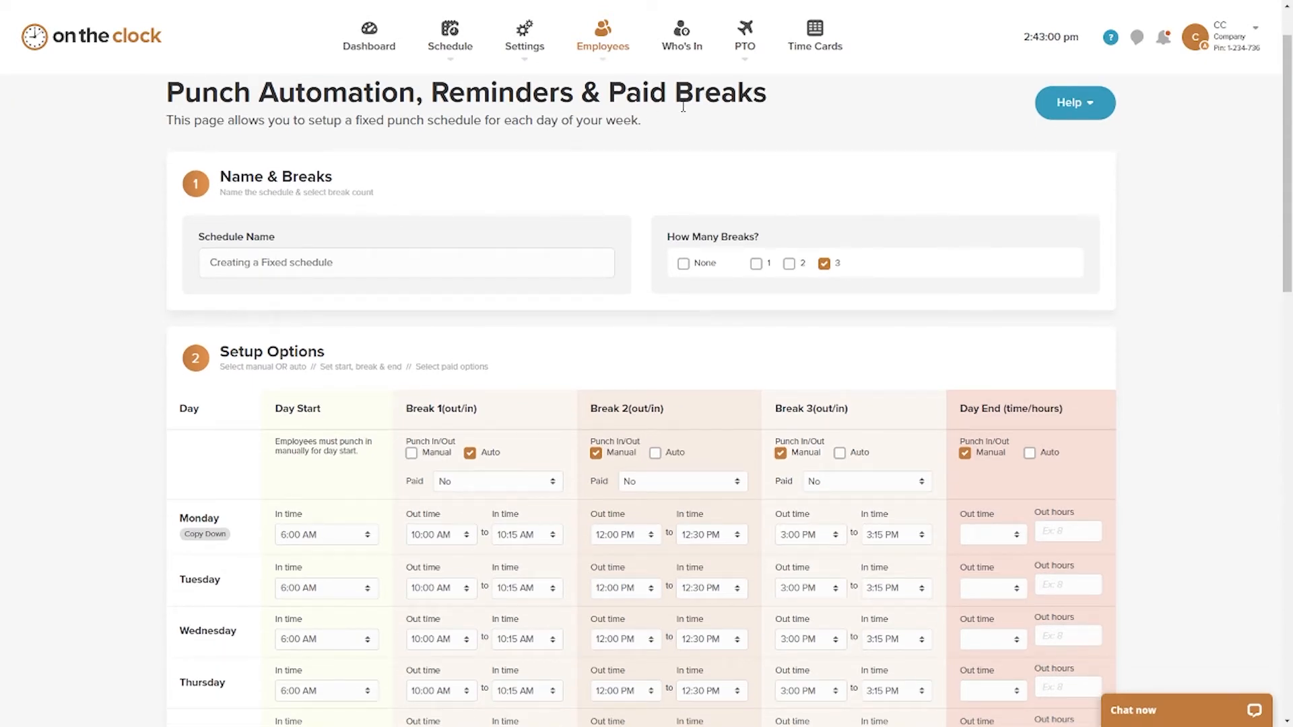
left_click(349, 263)
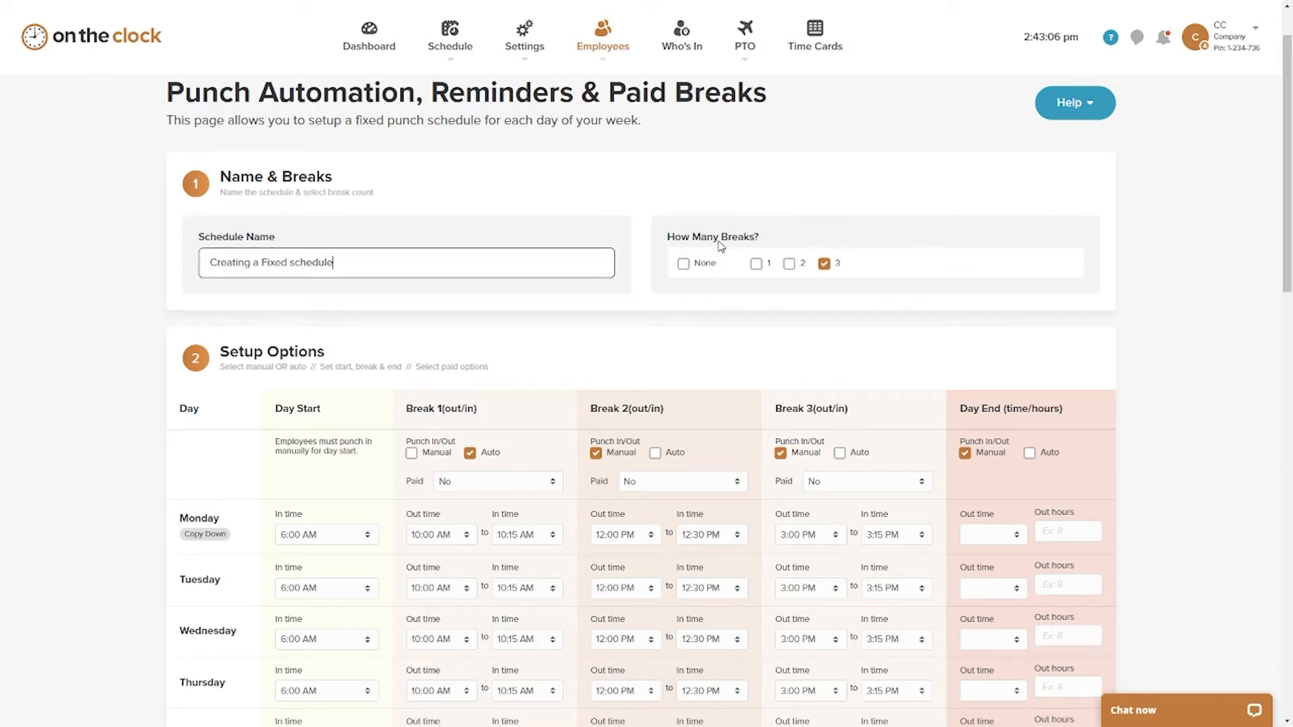
Step: Try the None, 1 and 2 break options for the fixed schedule and return the break count to 3
left_click(683, 268)
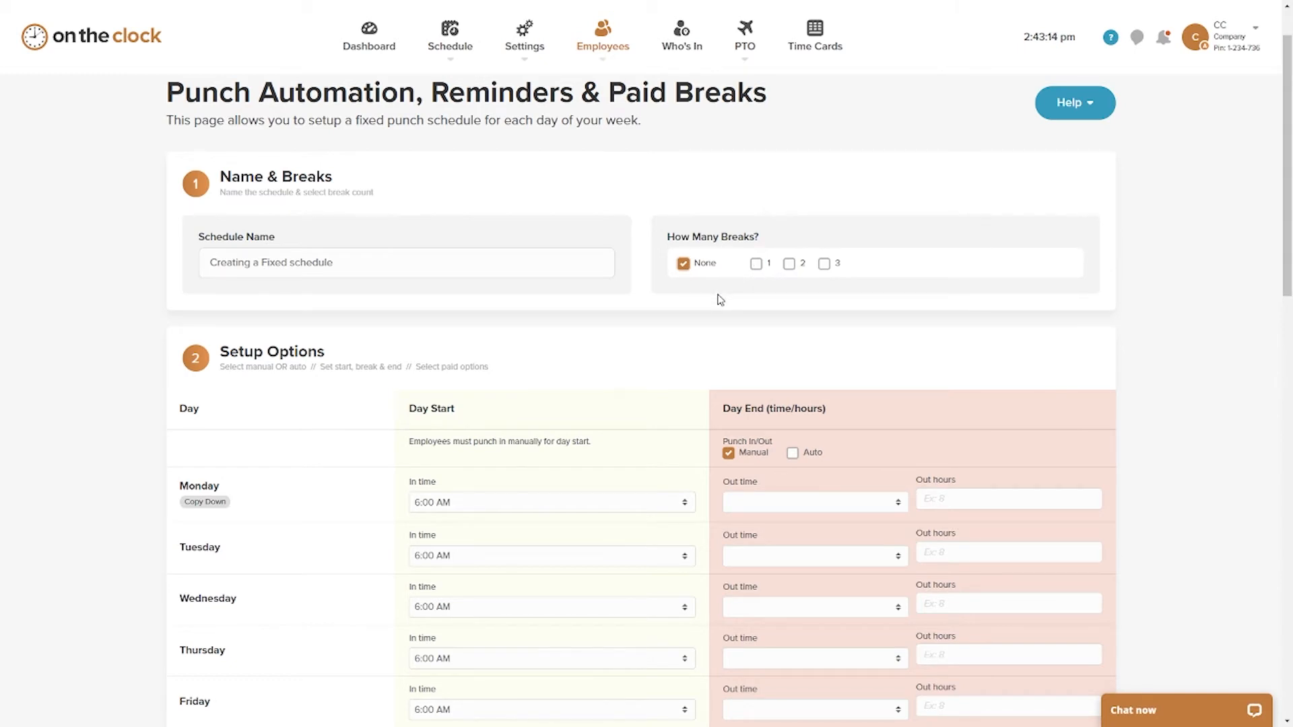
left_click(756, 264)
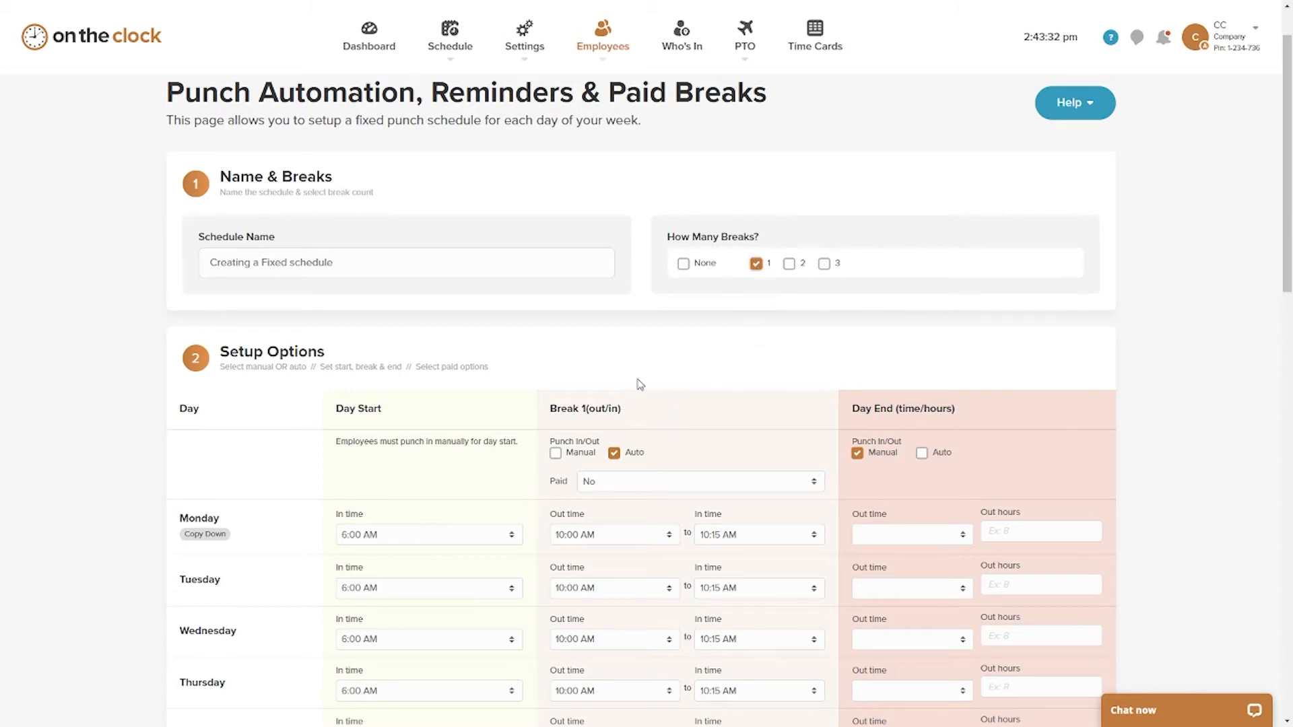
left_click(789, 265)
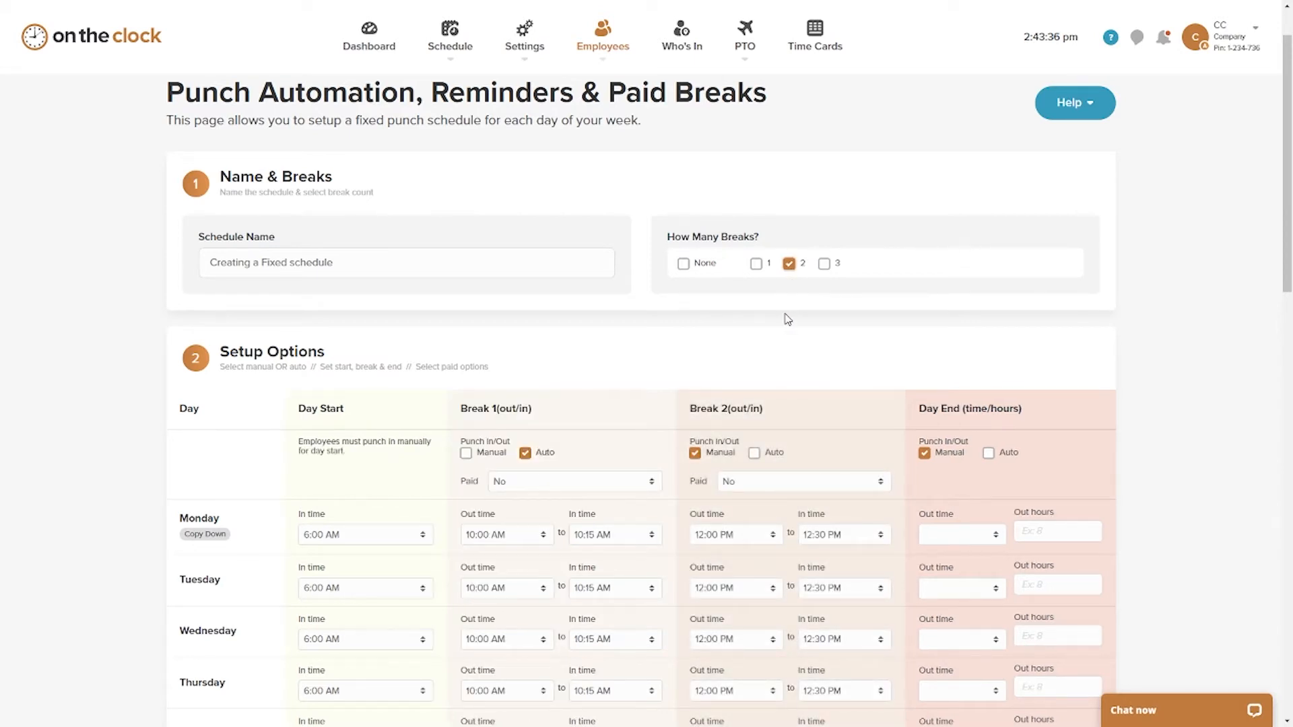
left_click(824, 264)
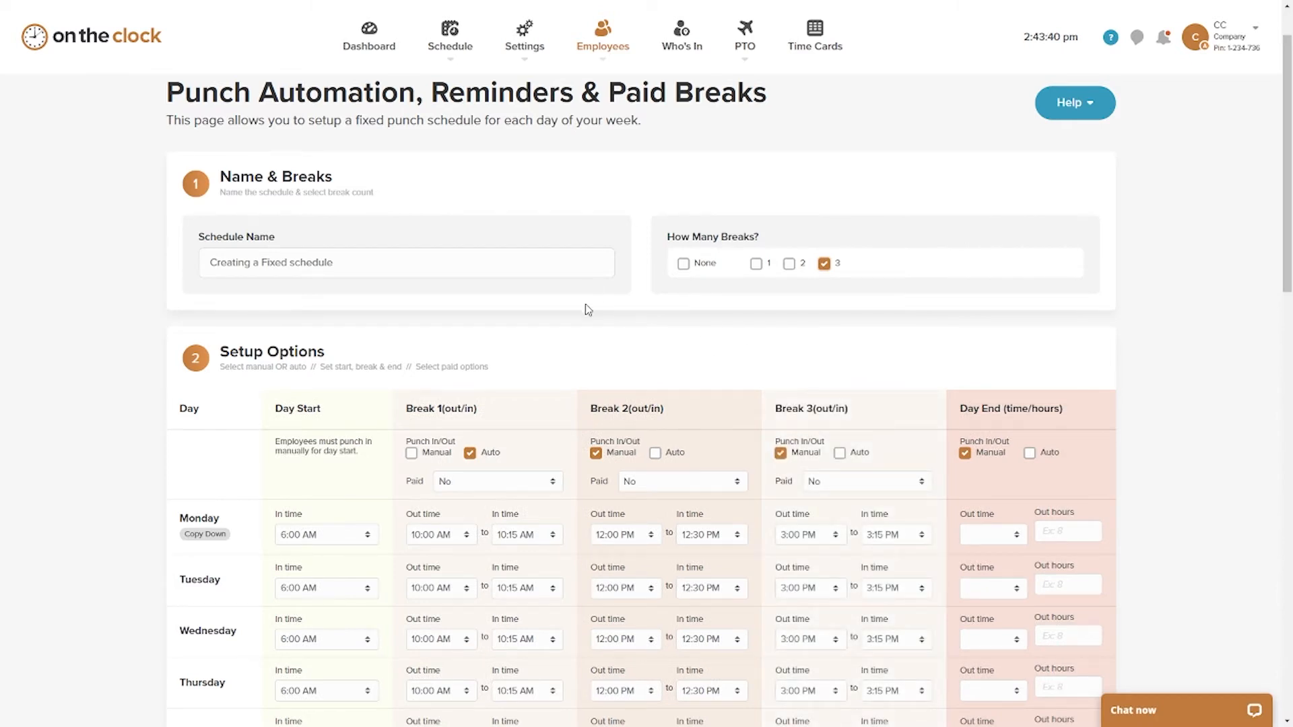
Step: Try manual punching for Break 1, switch it back to Auto, and set its Paid option to Yes
scroll(532, 306, "down", 1)
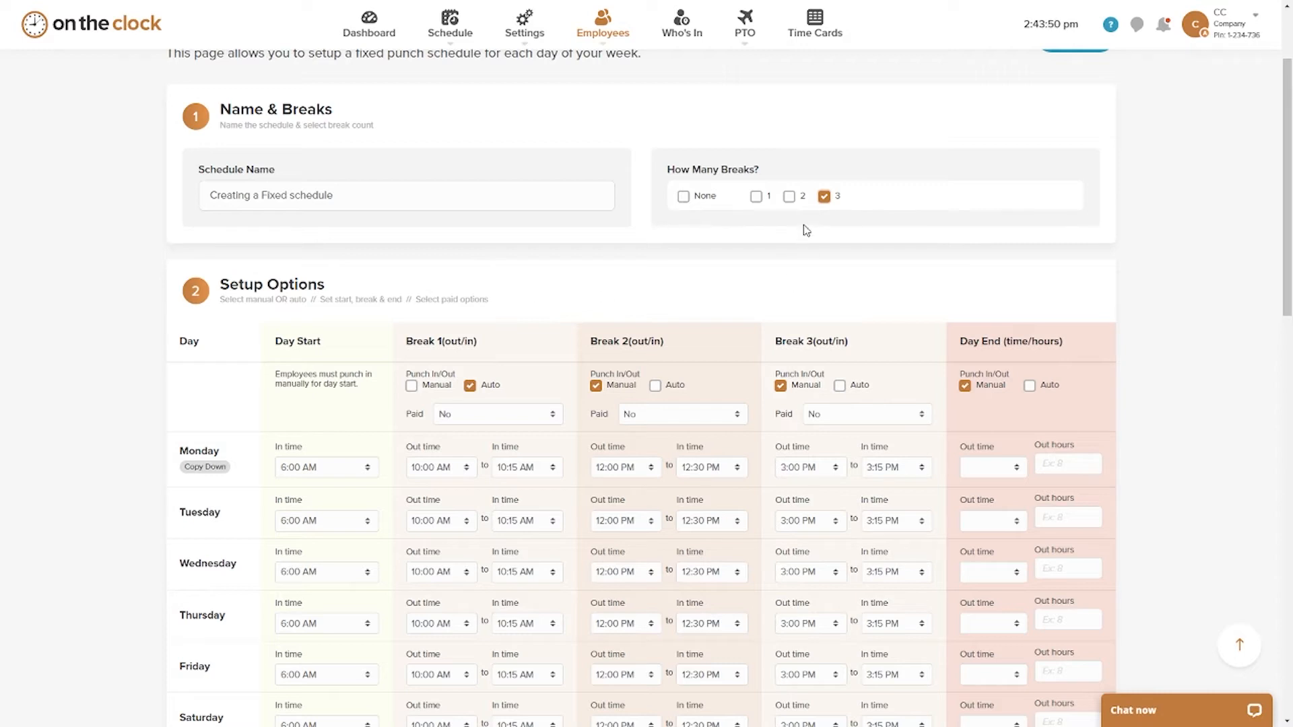
scroll(548, 275, "down", 2)
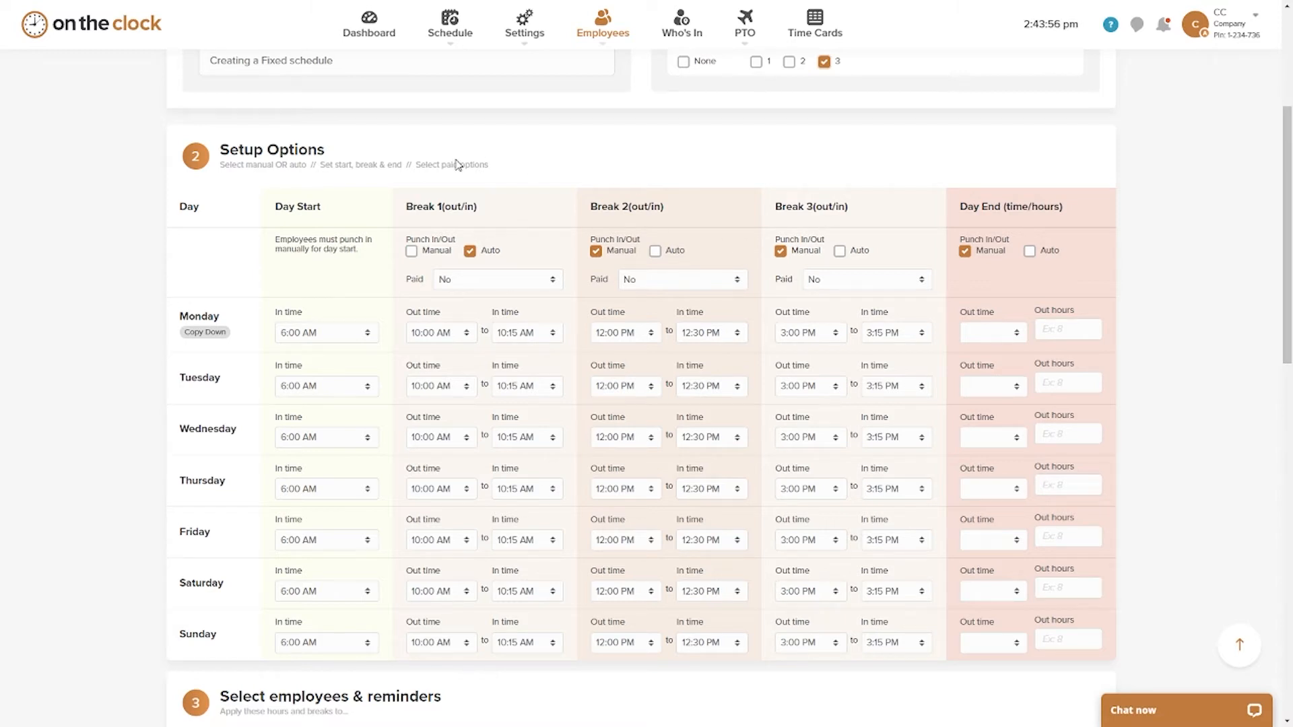
scroll(335, 197, "down", 1)
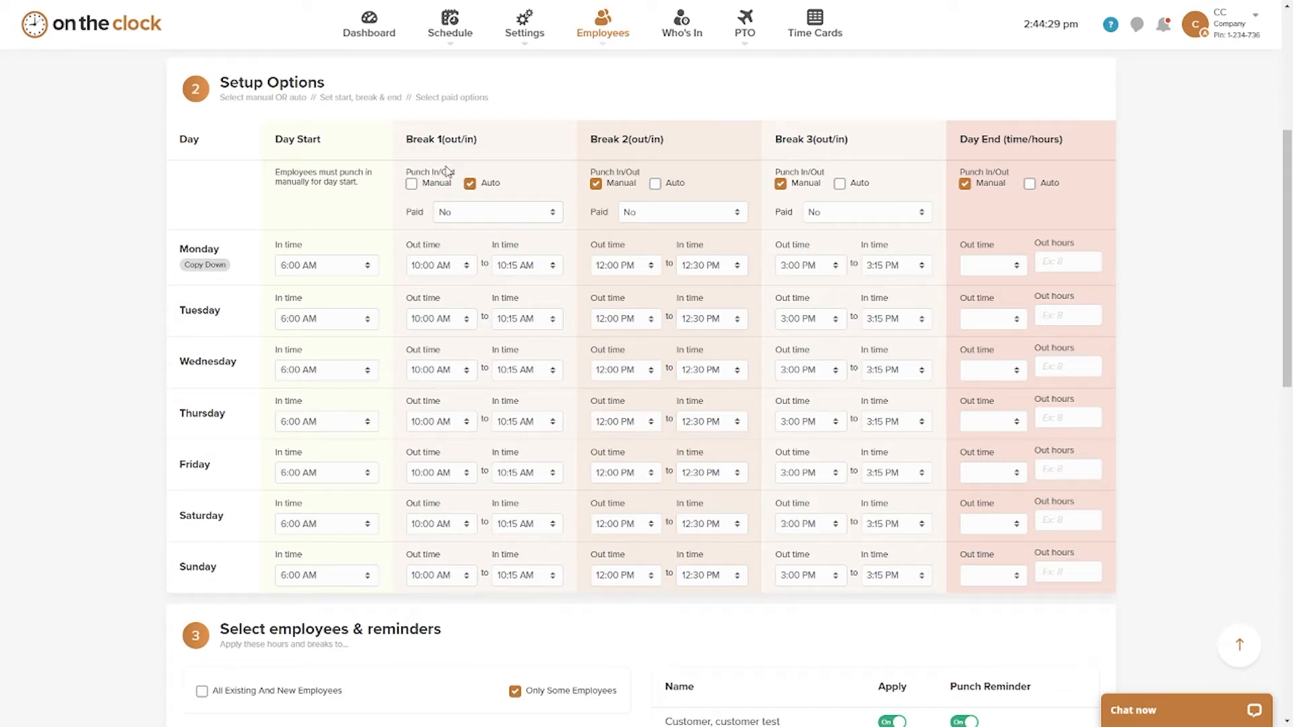
left_click(412, 183)
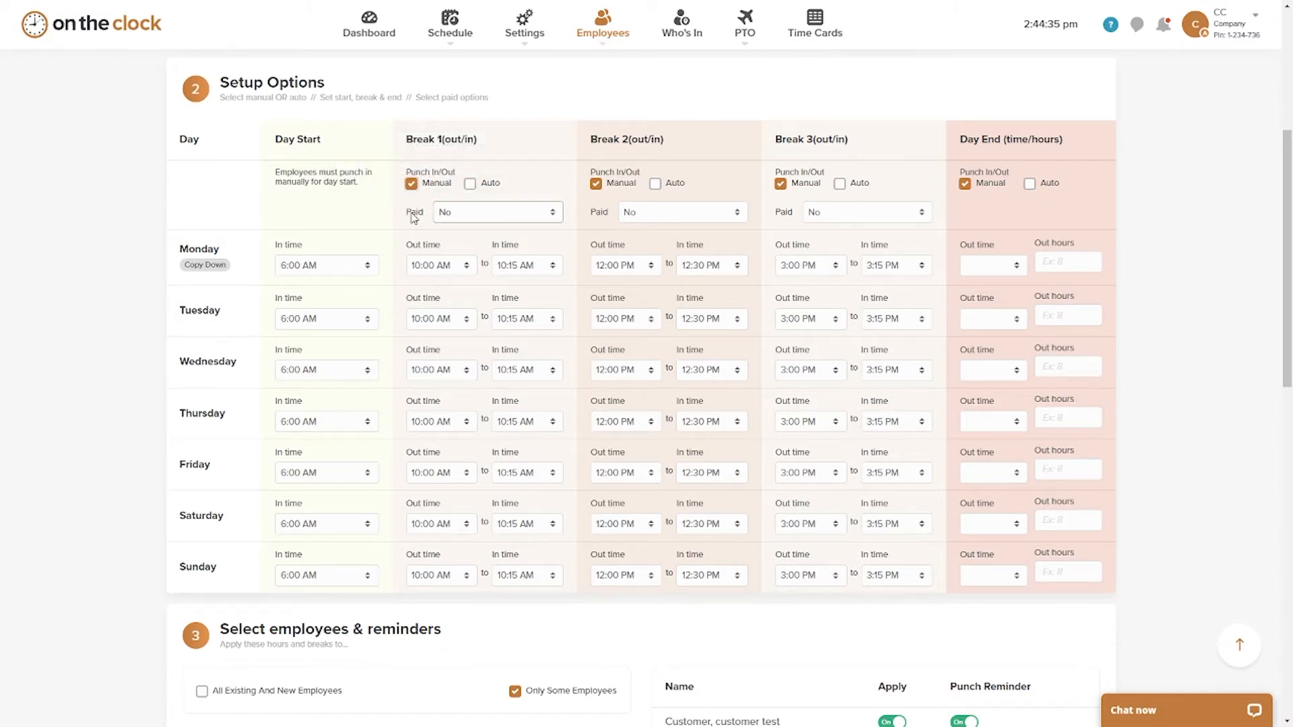
left_click(469, 183)
left_click(503, 217)
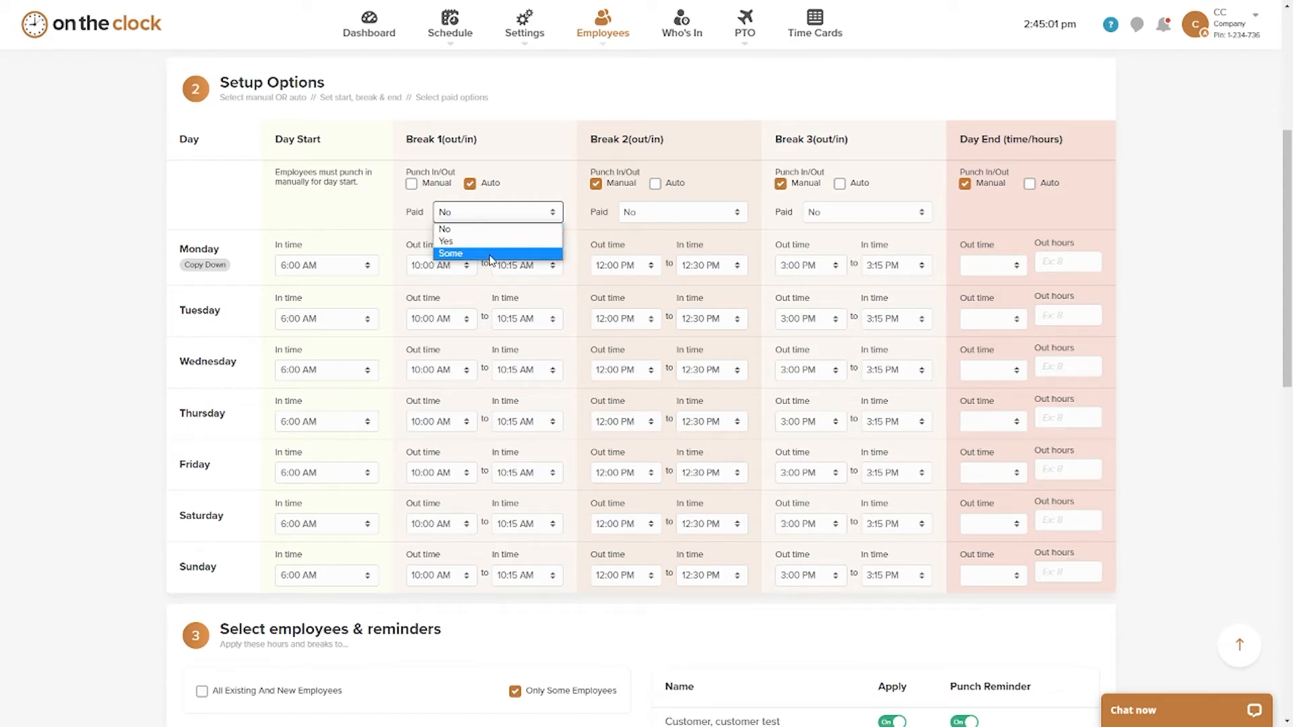
left_click(490, 241)
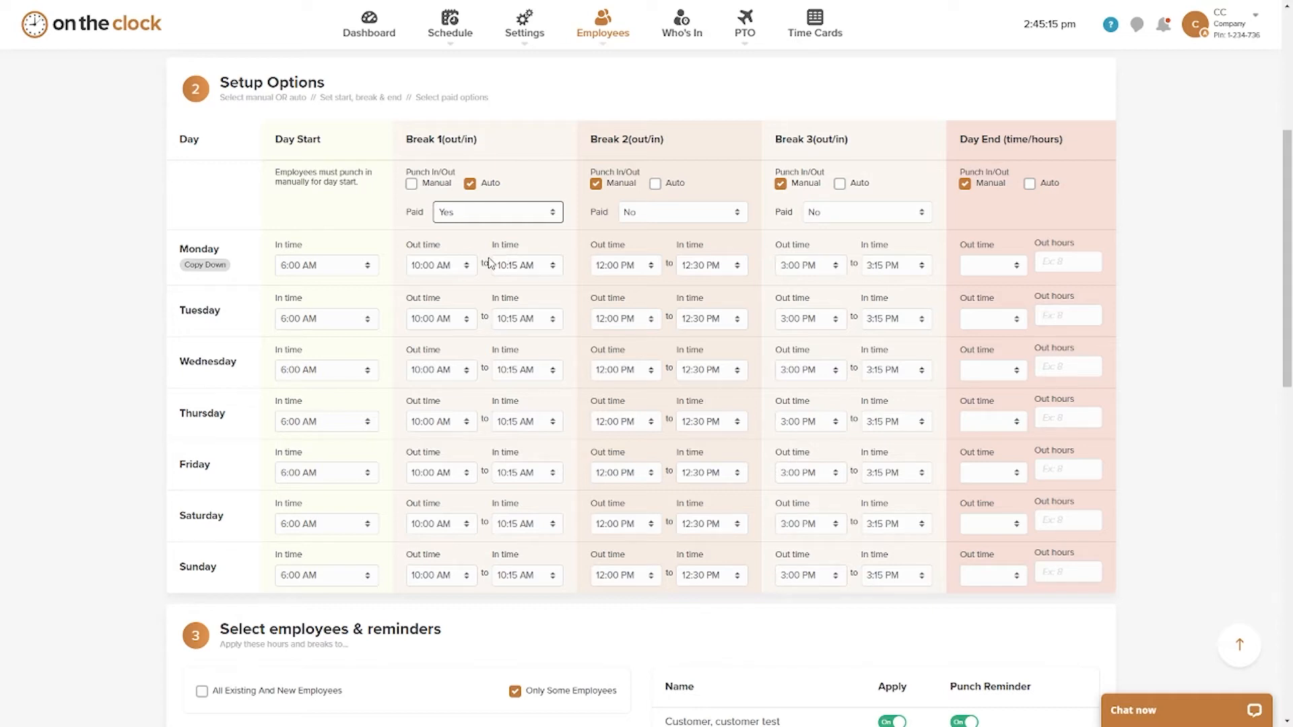
Step: Switch Break 1 to manual punching, set its Paid option to Some, and enter .25 paid hours
left_click(411, 186)
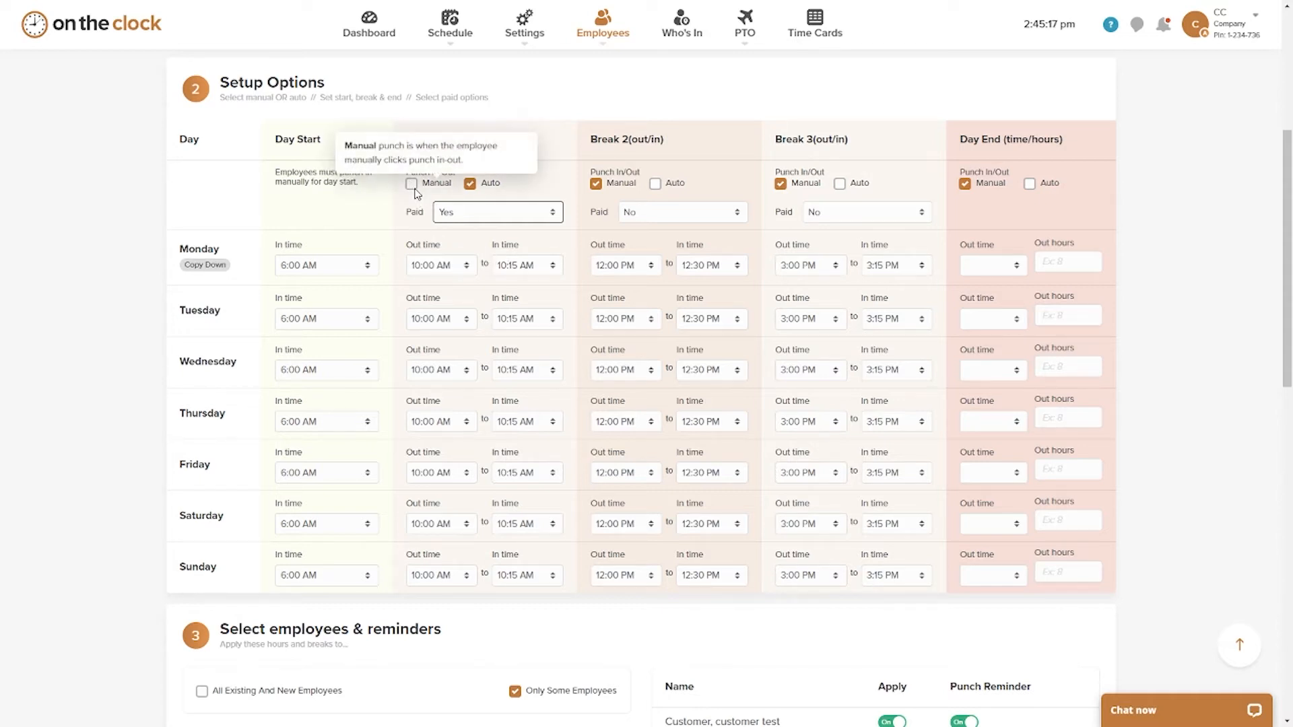
left_click(500, 217)
left_click(492, 258)
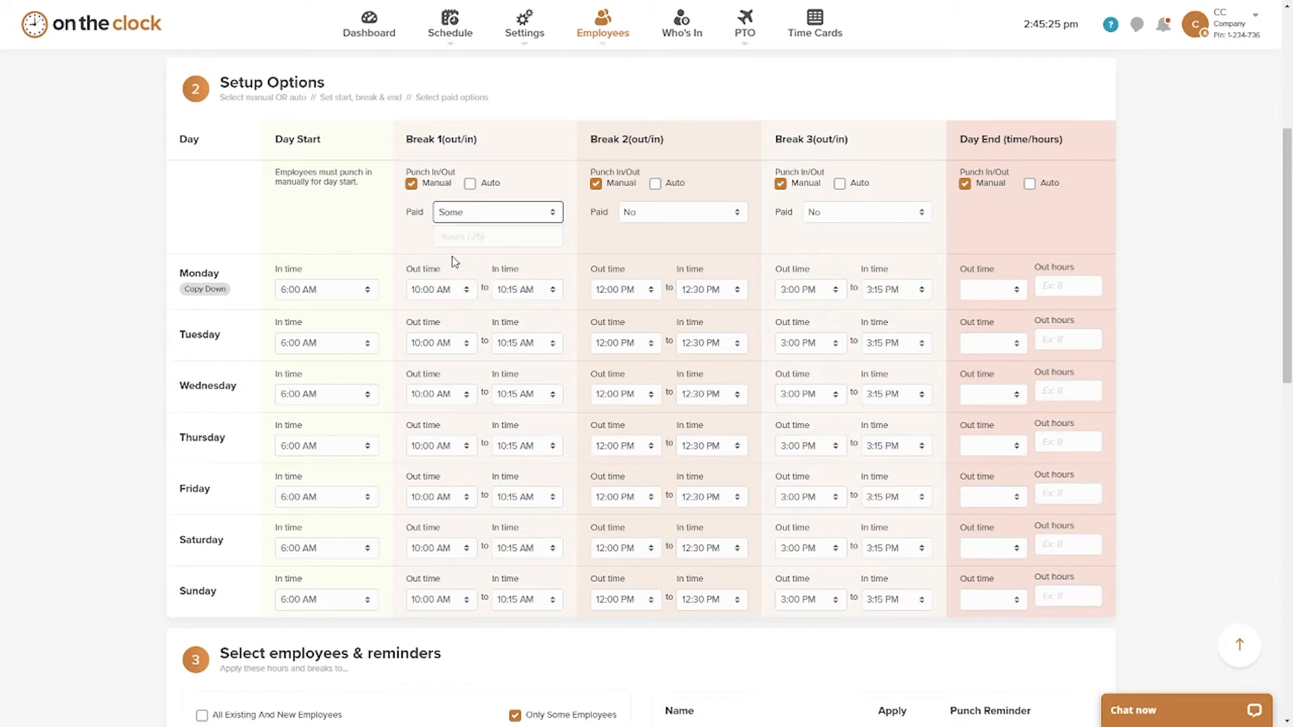
left_click(467, 239)
type(".25")
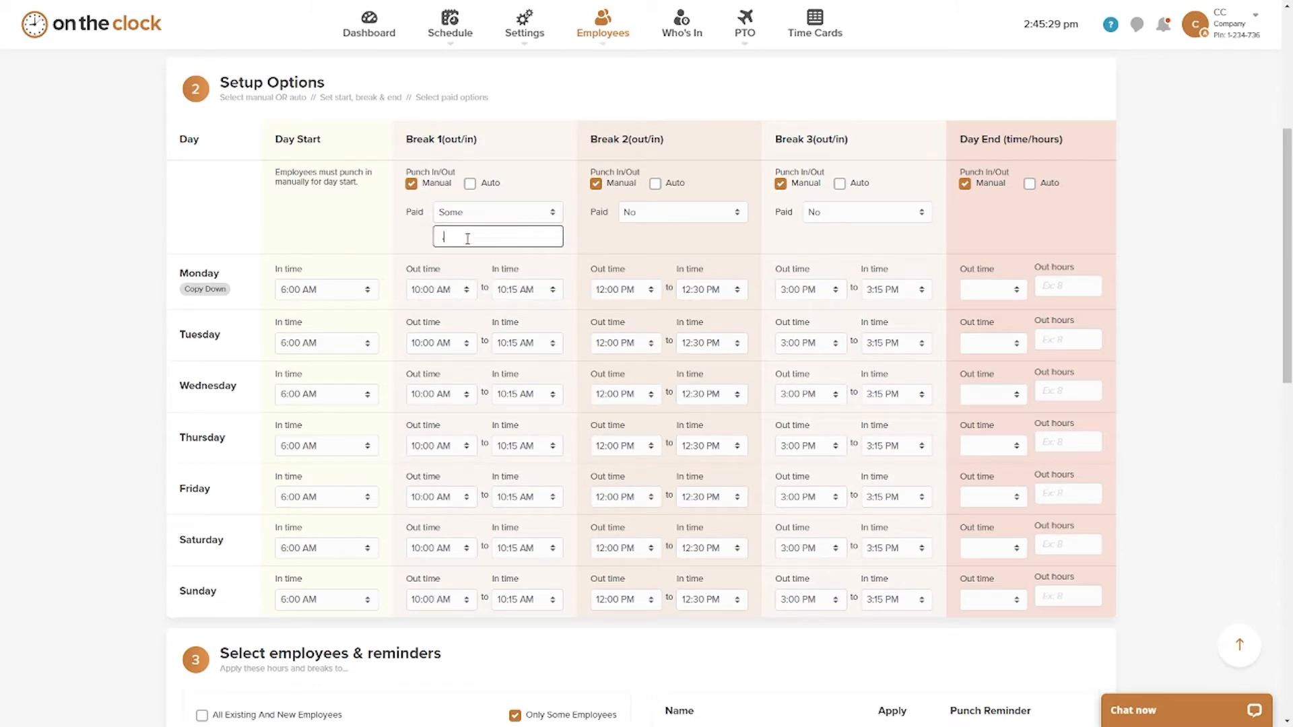
Step: Leave Break 1's paid hours field and switch Break 1 to automatic punching
key("shift+Tab")
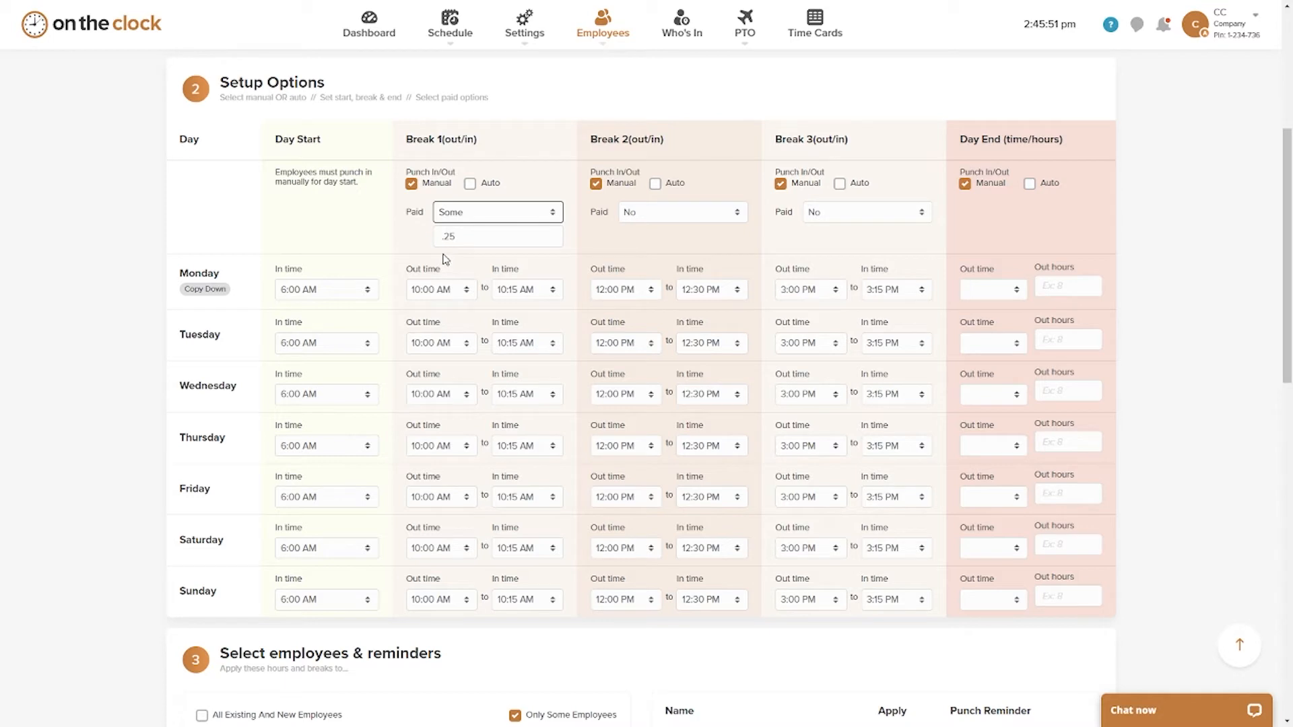
left_click(473, 189)
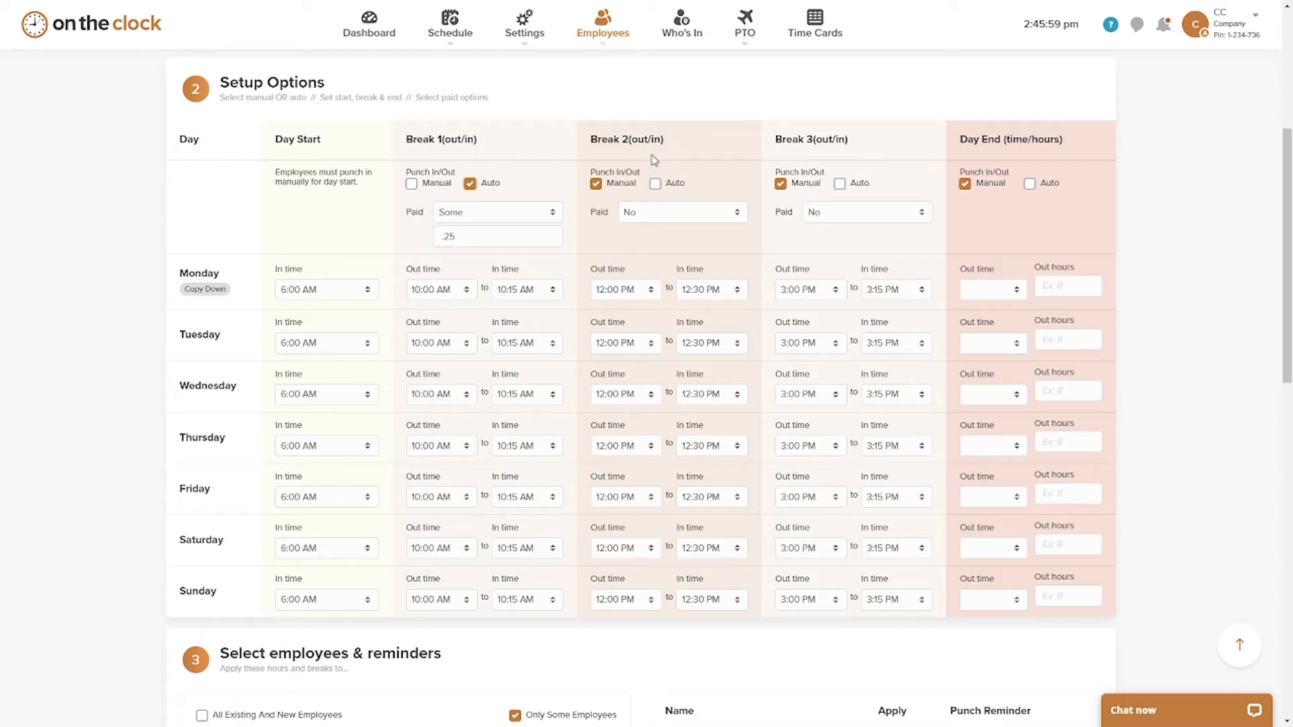
Step: Try the Some paid option for Break 2 and return its Paid setting to No
scroll(654, 160, "down", 1)
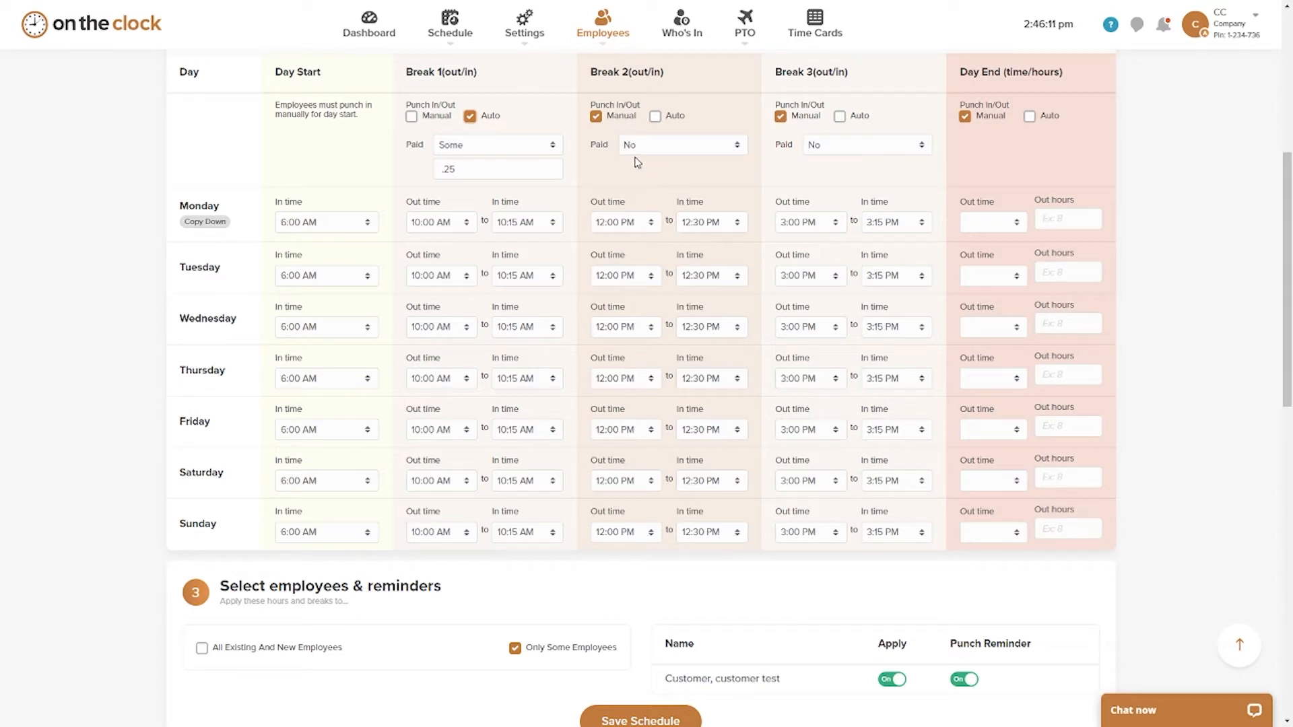
mouse_move(620, 127)
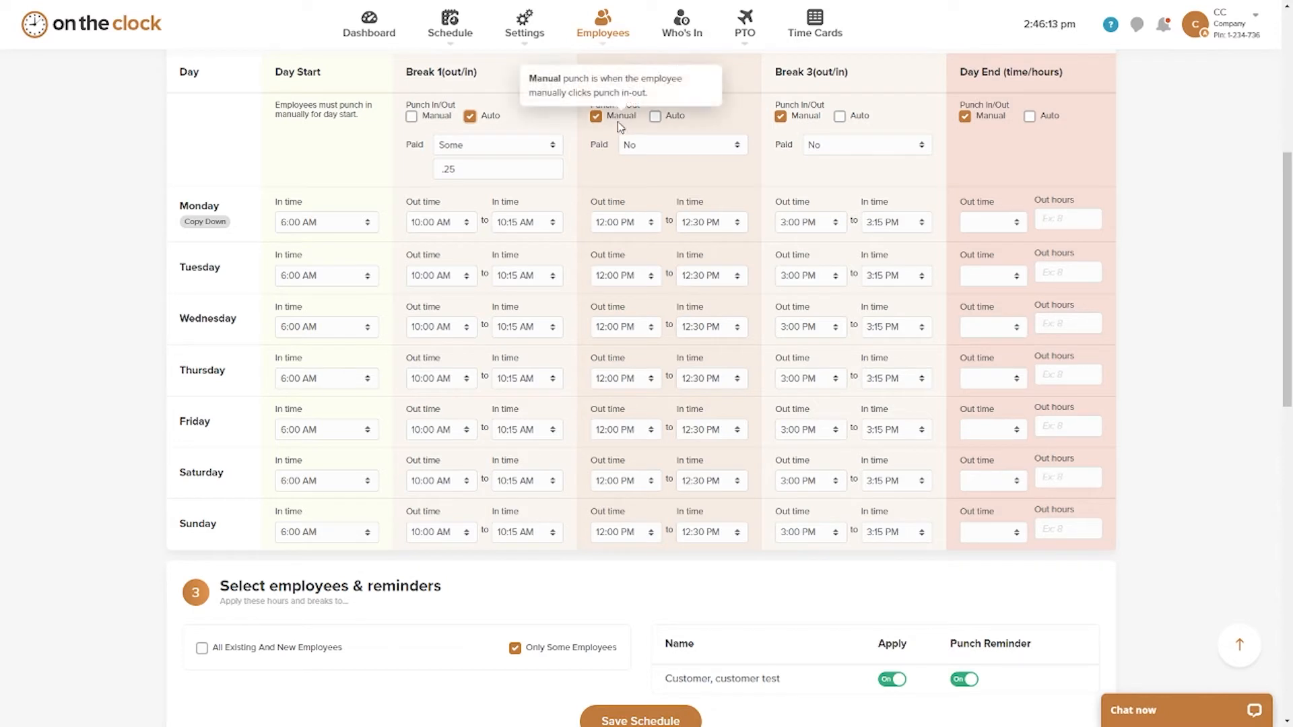
left_click(652, 145)
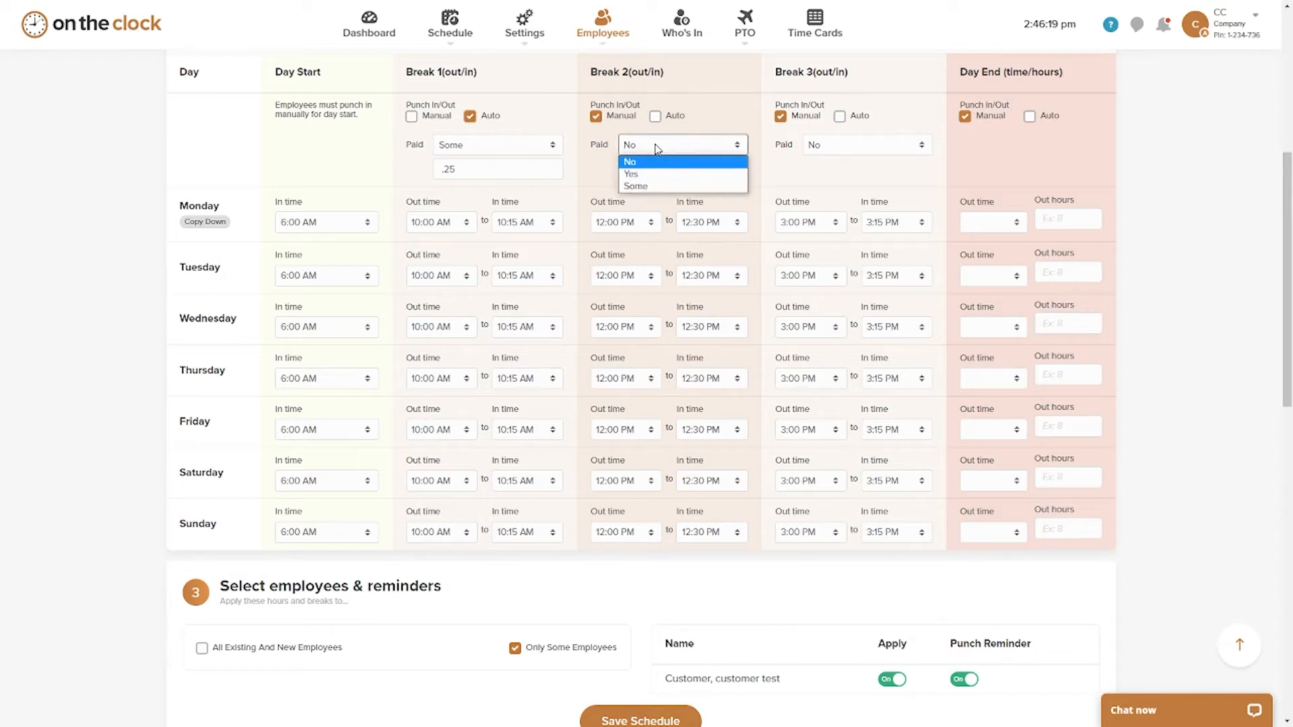
left_click(657, 163)
scroll(626, 172, "down", 1)
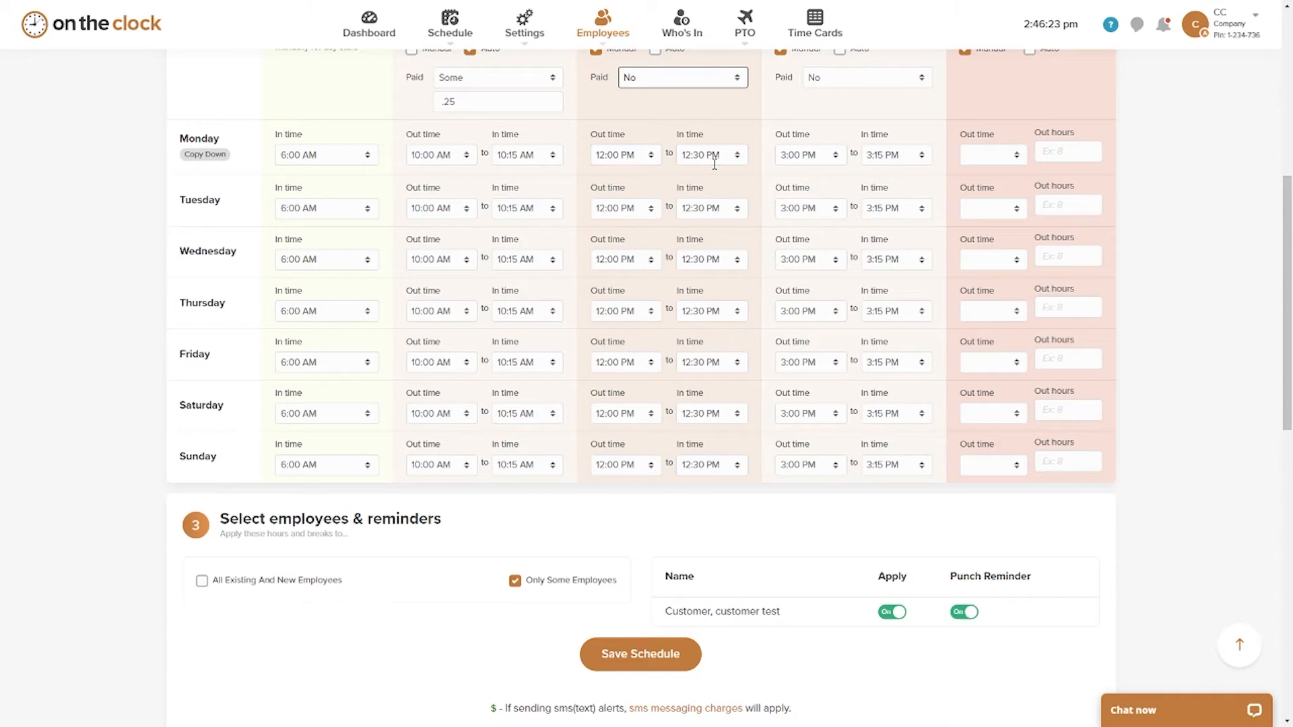
scroll(708, 182, "up", 2)
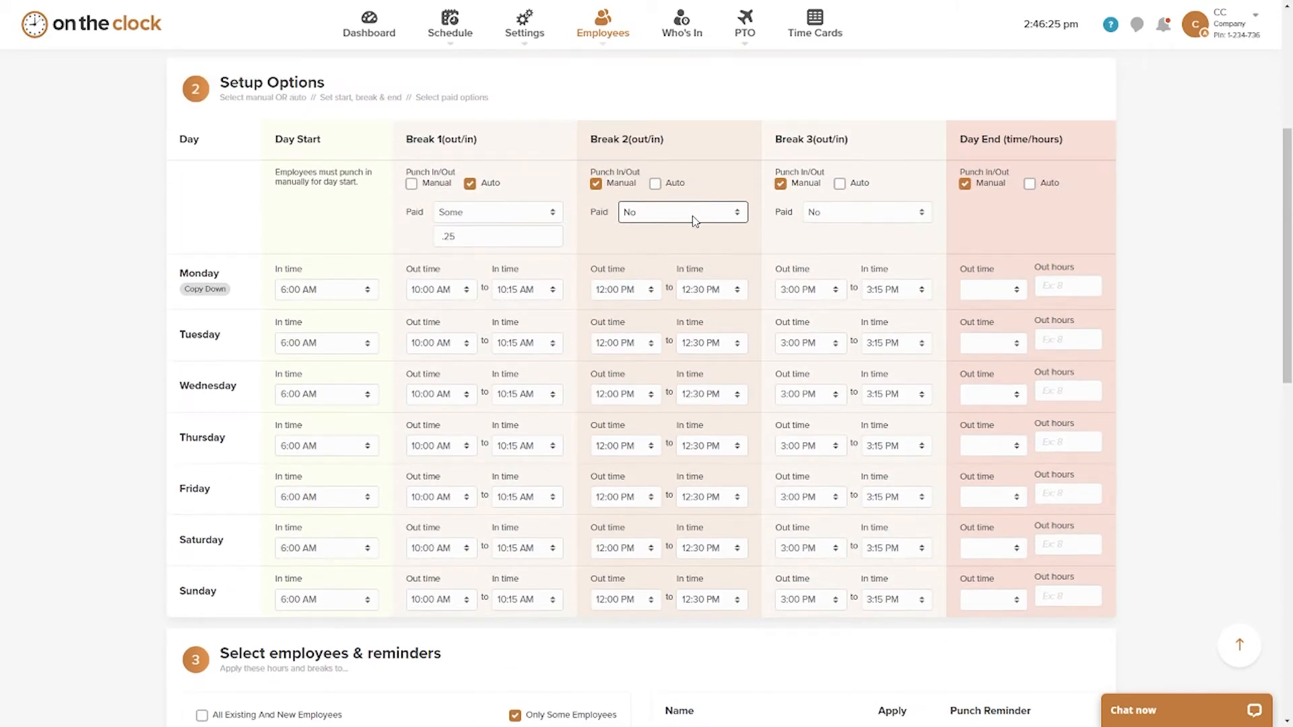
left_click(694, 213)
left_click(682, 252)
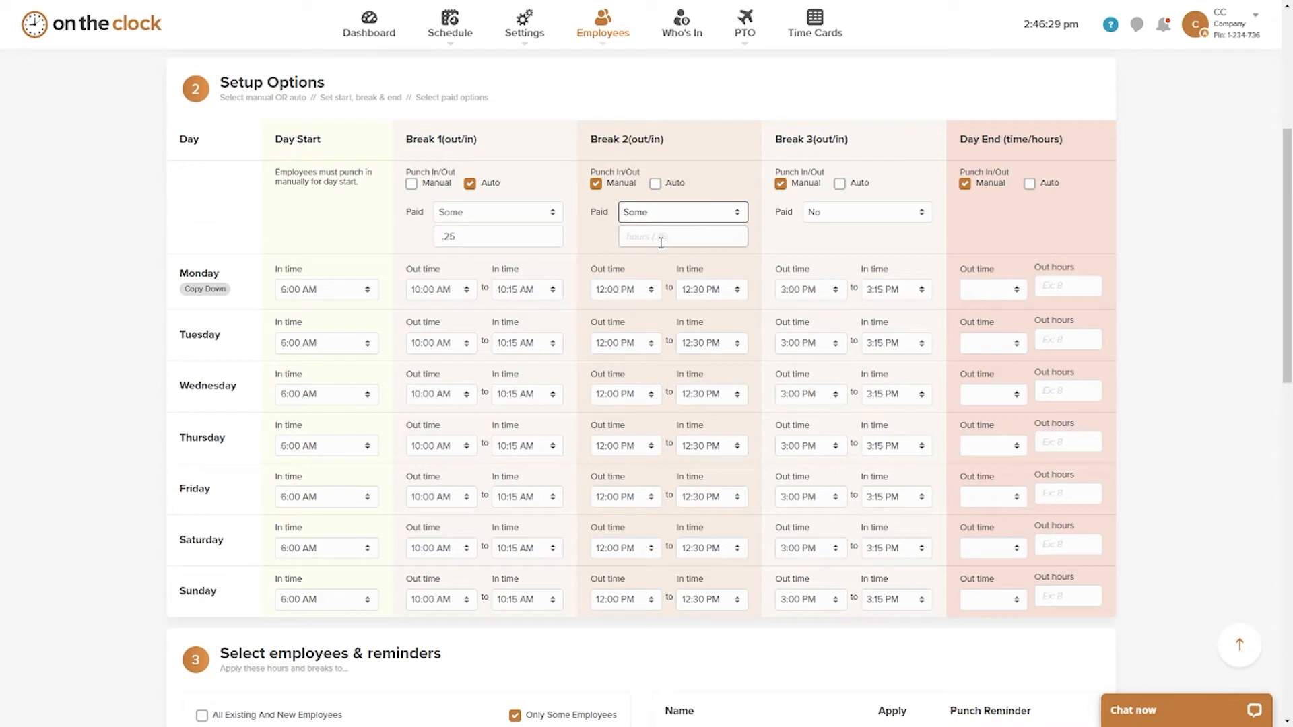
left_click(669, 215)
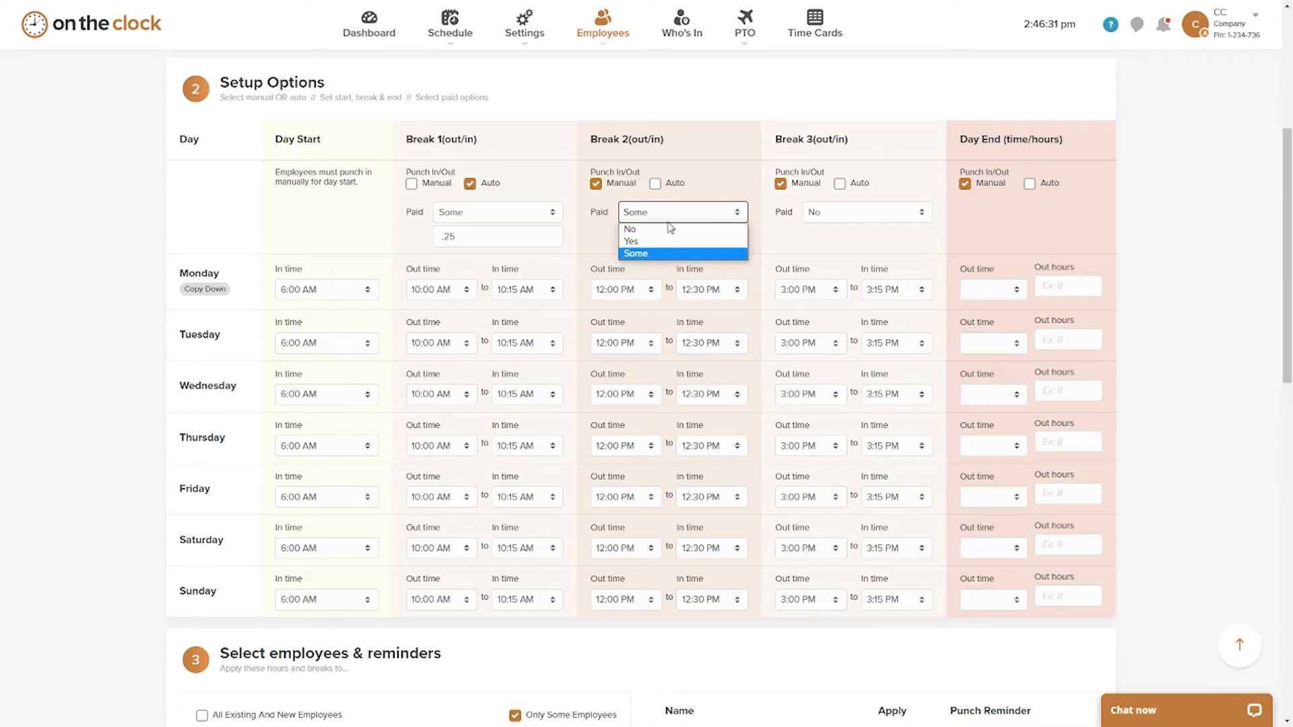
left_click(669, 229)
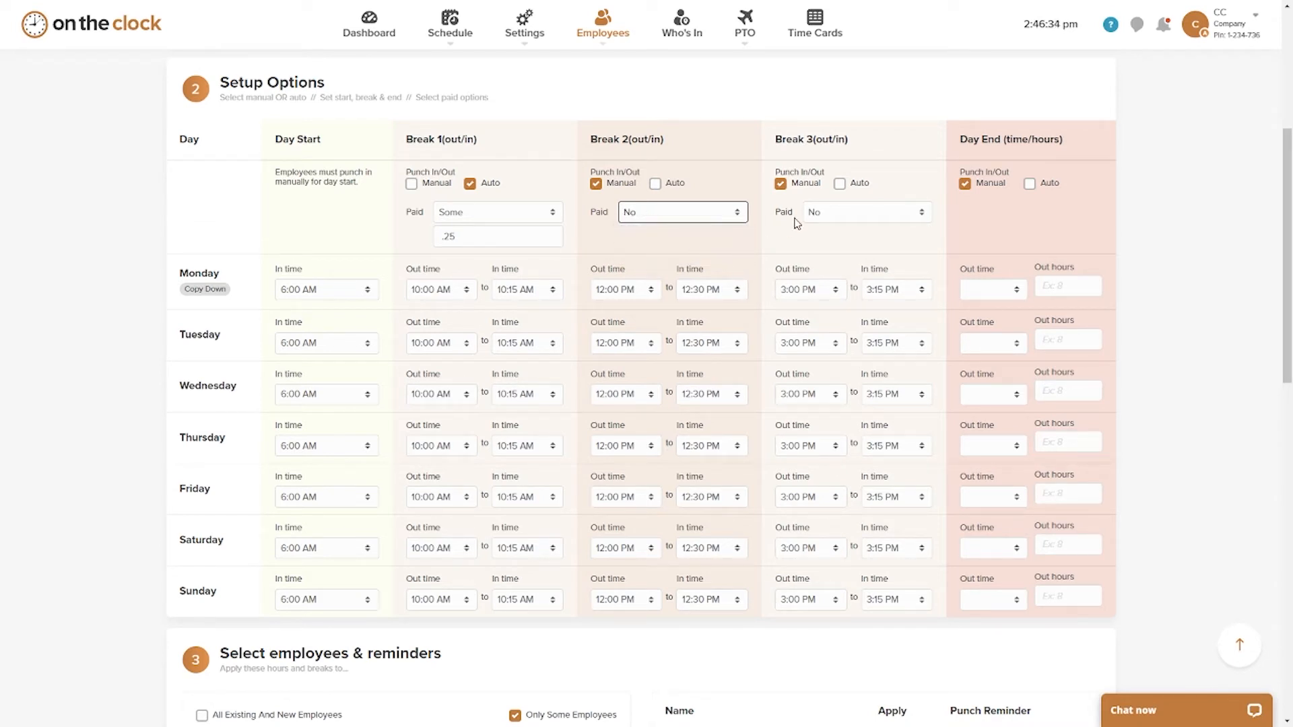
Step: Switch Break 3 to automatic punching, and try Auto for Day End before returning it to Manual
scroll(867, 190, "down", 1)
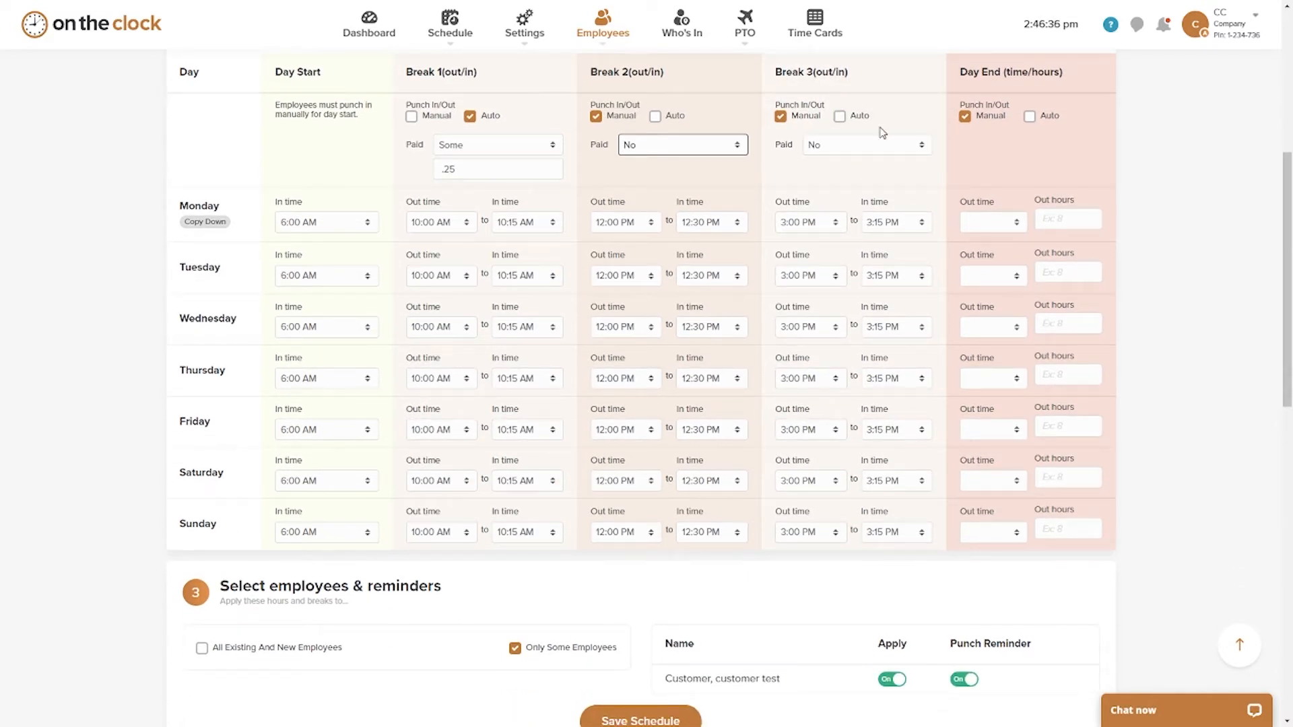
left_click(840, 117)
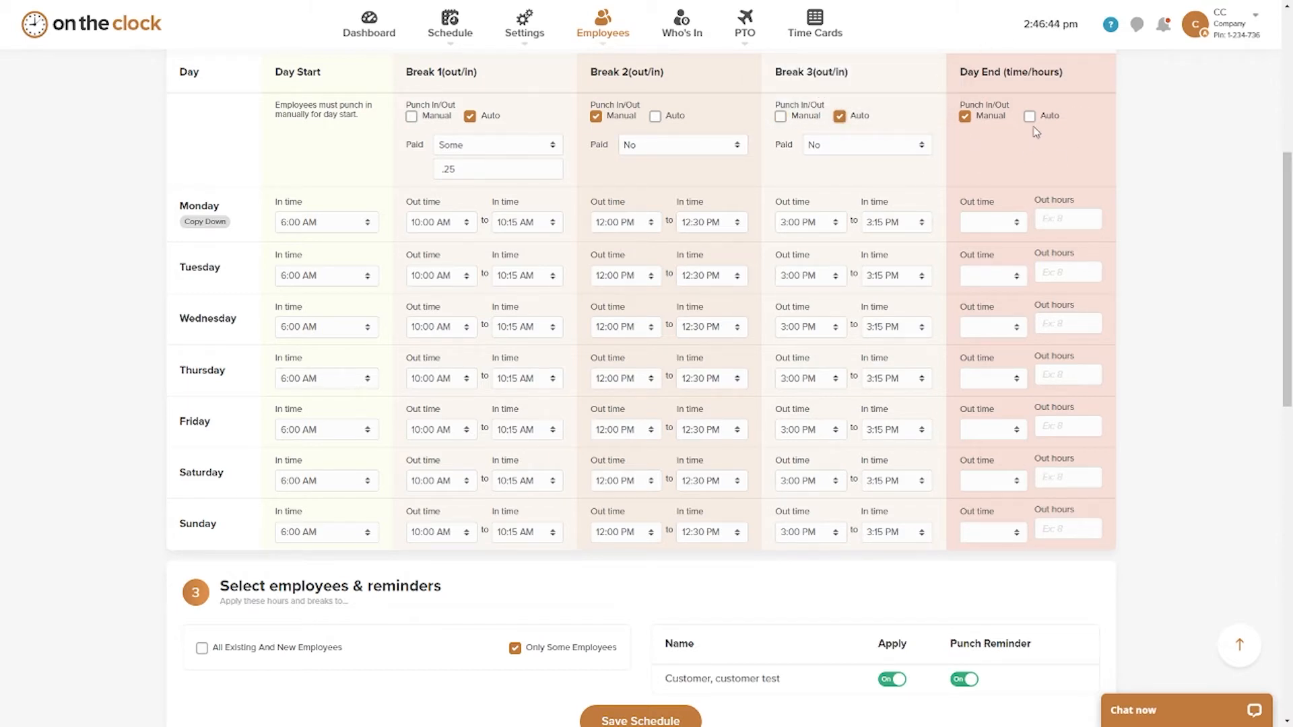
mouse_move(1034, 127)
left_click(1030, 117)
left_click(968, 119)
Step: Set Monday's Day End out time to 5:00 pm
left_click(988, 224)
left_click(982, 226)
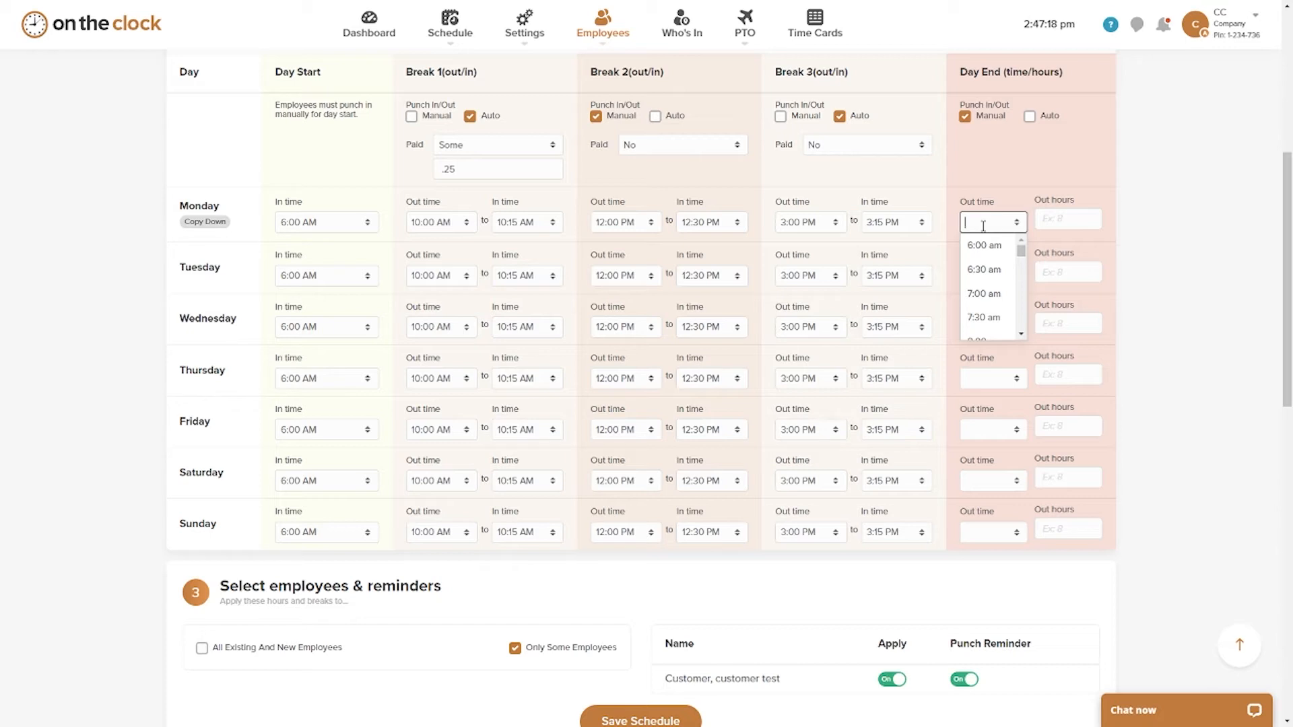
type(":00 pm")
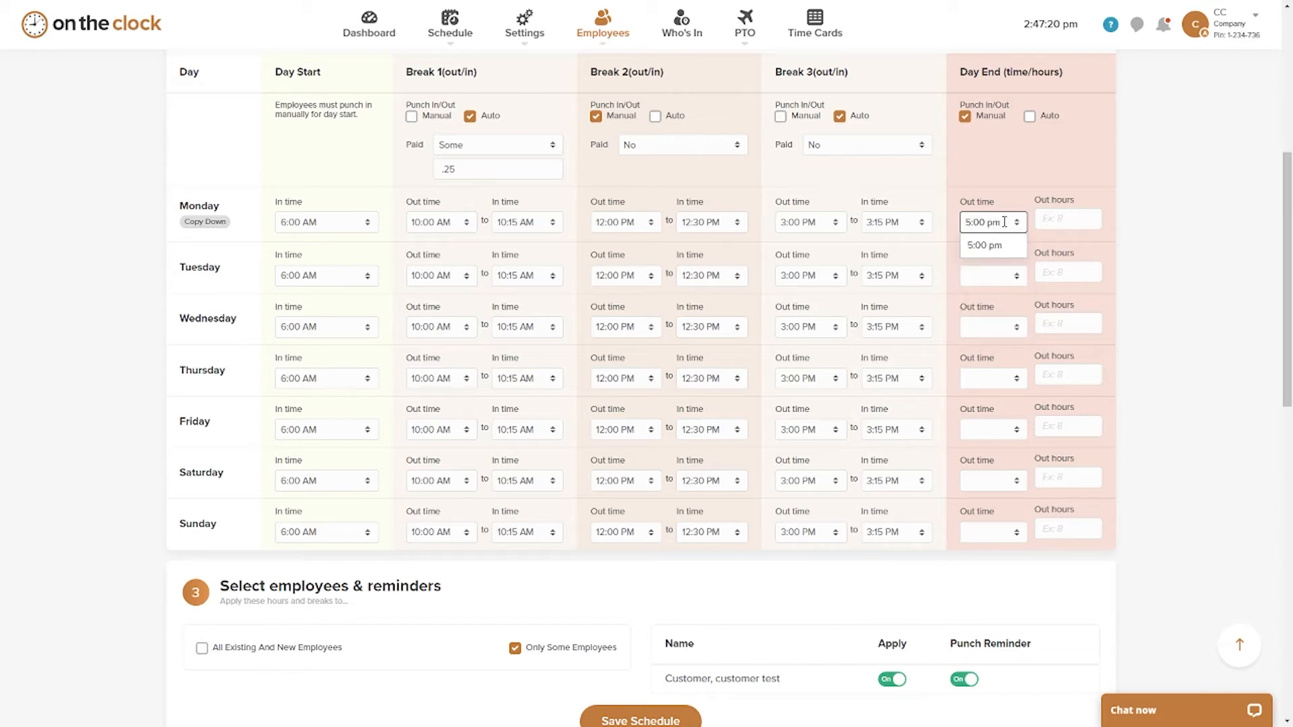
left_click(1017, 222)
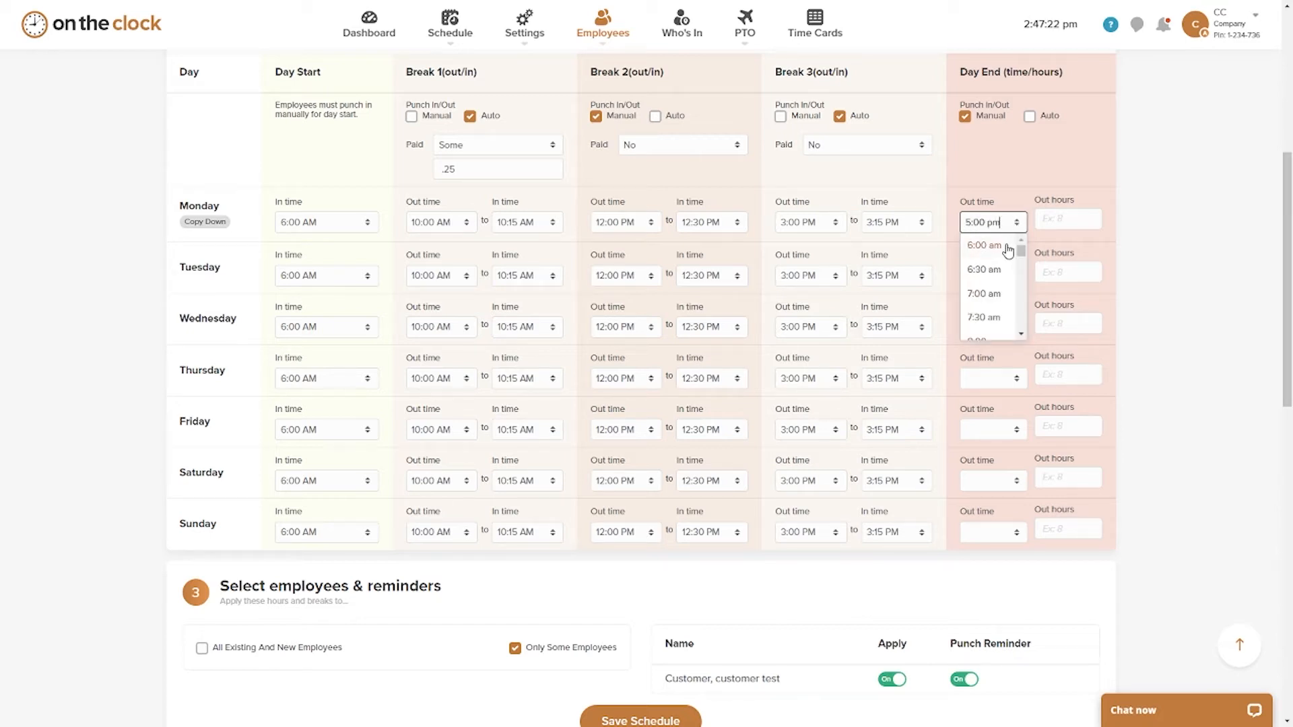
mouse_move(1022, 250)
left_mouse_down()
mouse_move(1019, 330)
mouse_move(1020, 246)
left_mouse_up()
left_click(1002, 190)
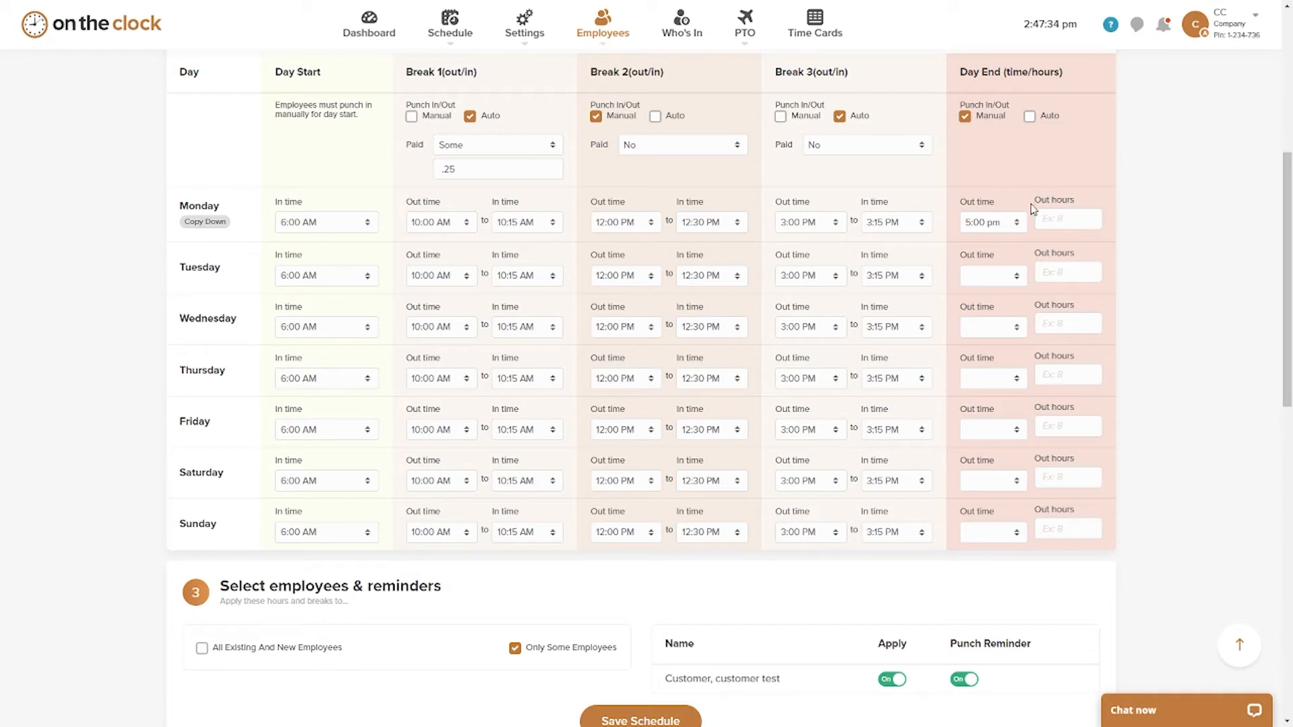
Step: Try entering 8.00 as Monday's Day End out hours and clear the value again
left_click(1059, 219)
left_click(1061, 222)
type("8.00")
left_click_drag(1066, 218, 997, 217)
key("BackSpace")
Step: Copy Monday's times down to all the other days of the fixed schedule
left_click(205, 223)
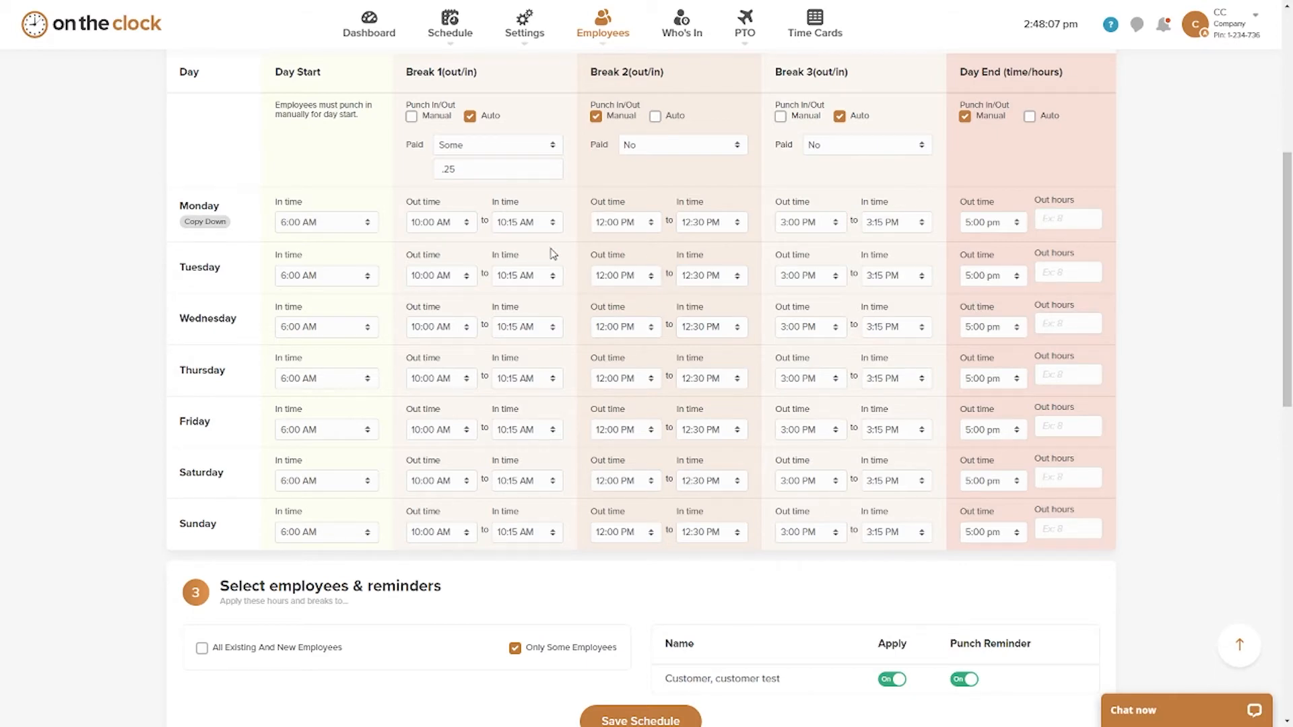
scroll(282, 162, "down", 3)
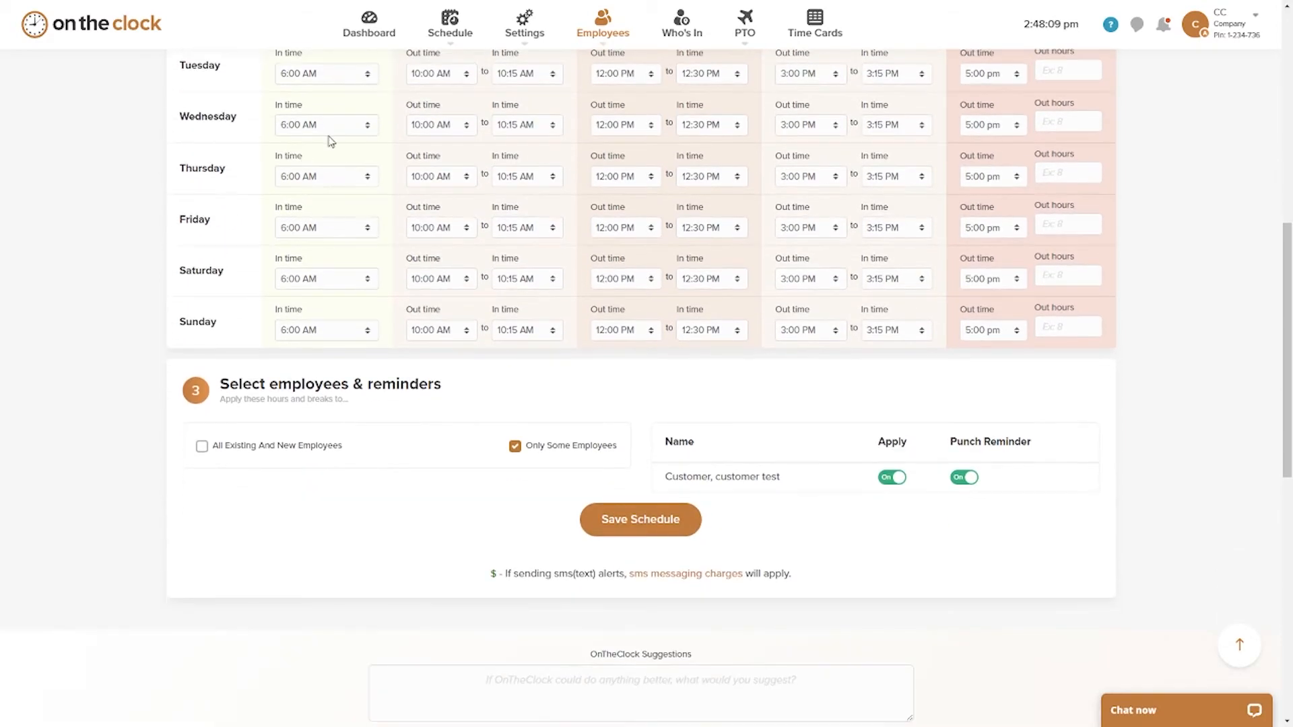
Step: Try turning the test employee's Punch Reminder off and switch it back on
scroll(330, 142, "down", 4)
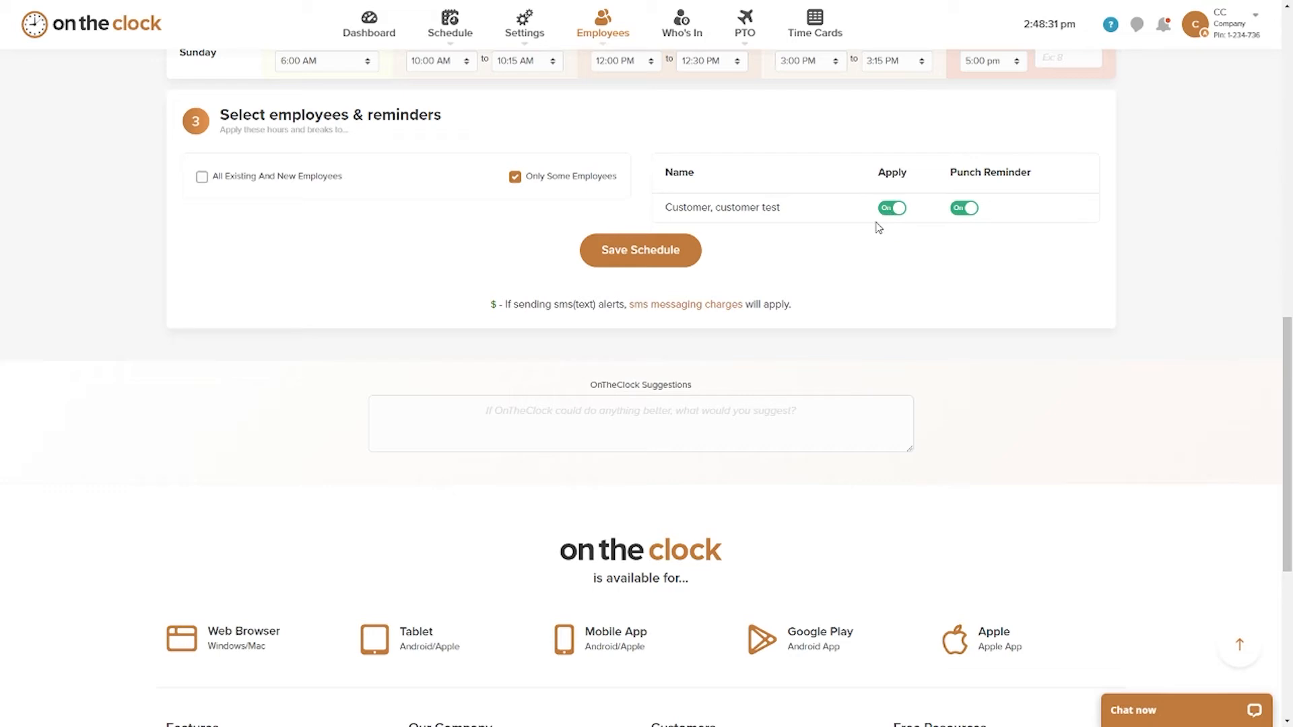
left_click(966, 210)
left_click(977, 209)
Step: Open the test employee's settings page from the fixed schedule setup
scroll(842, 277, "up", 1)
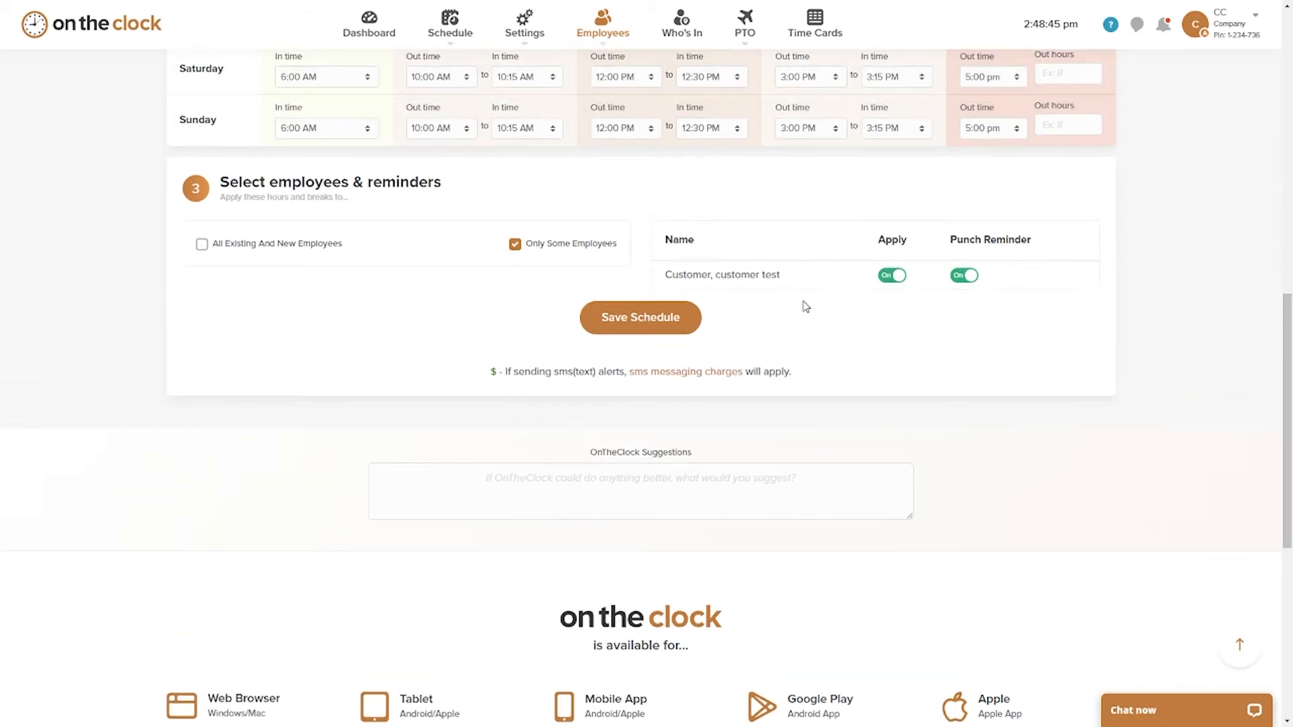
scroll(805, 317, "up", 1)
scroll(805, 346, "up", 2)
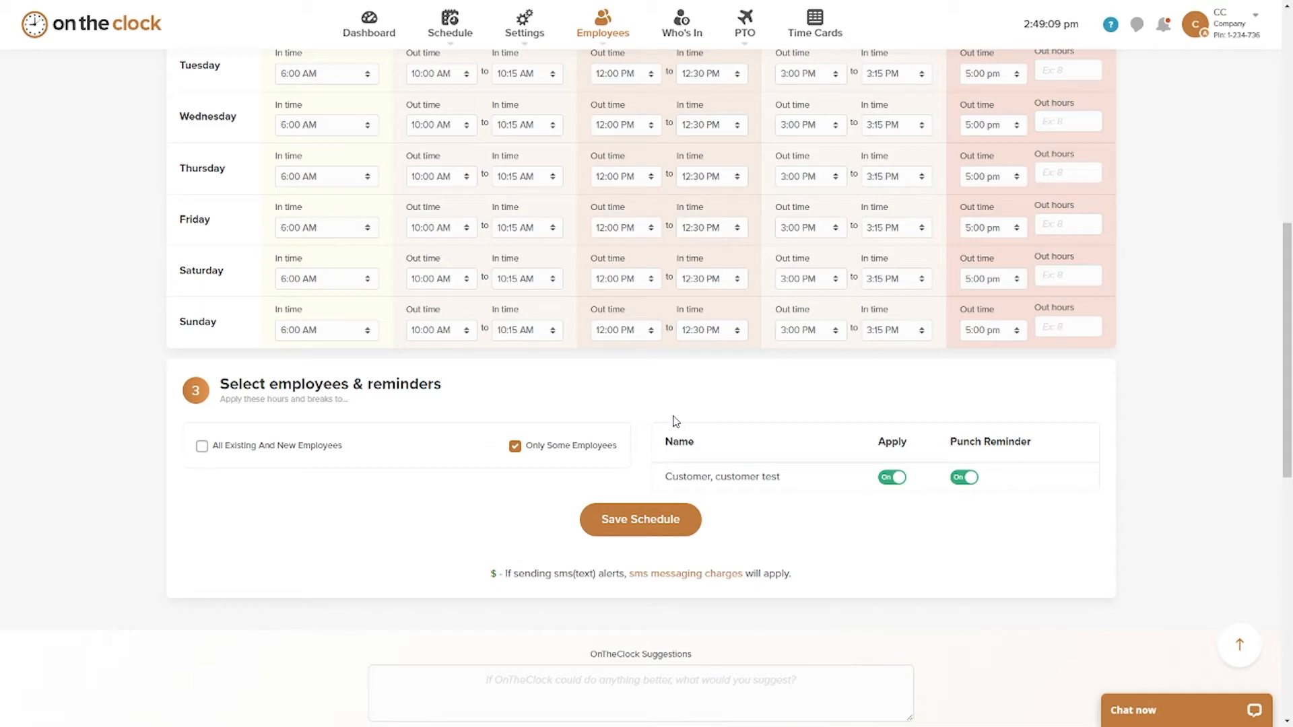
scroll(672, 428, "up", 3)
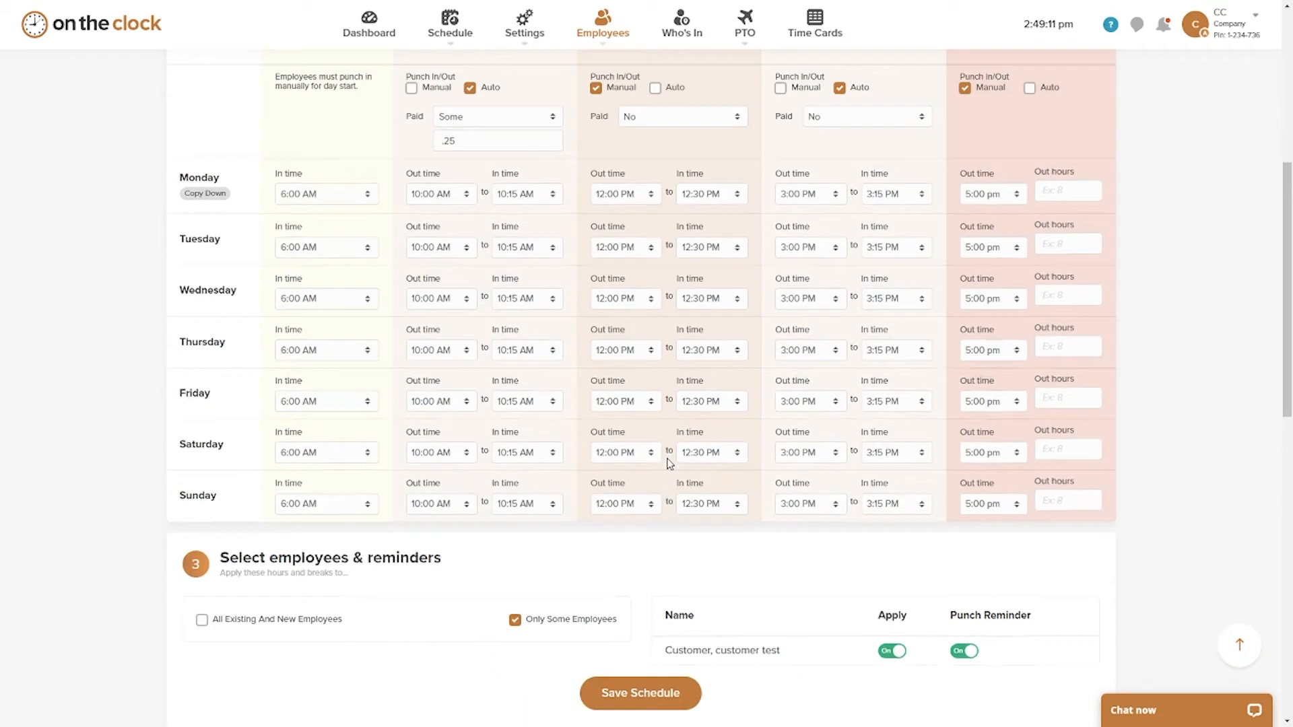
scroll(669, 464, "up", 1)
scroll(653, 425, "up", 7)
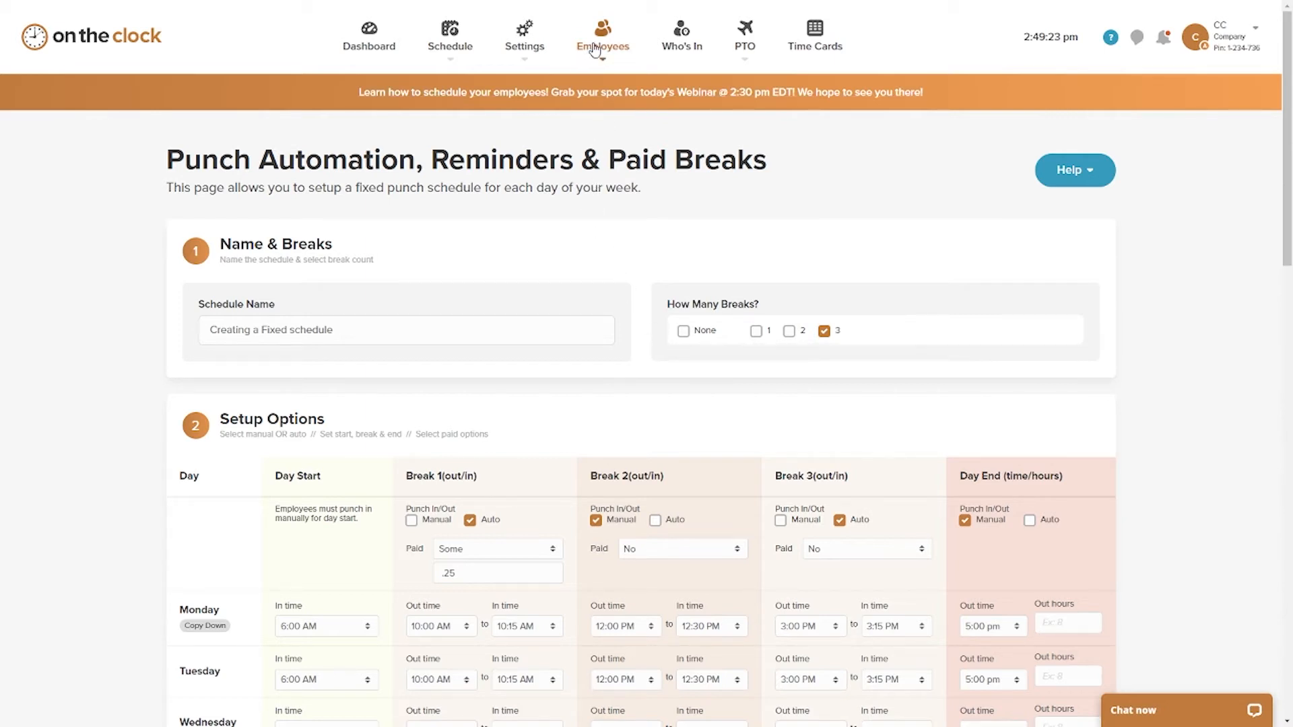
mouse_move(603, 46)
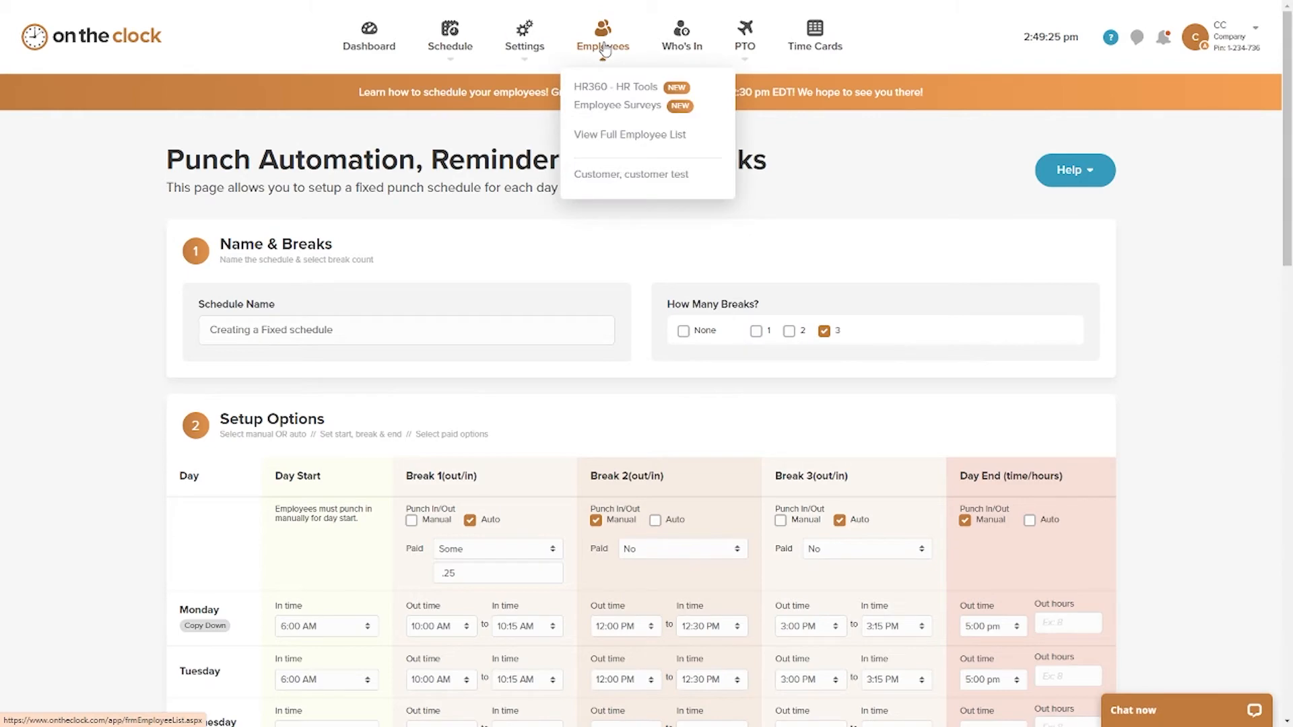
left_click(615, 178)
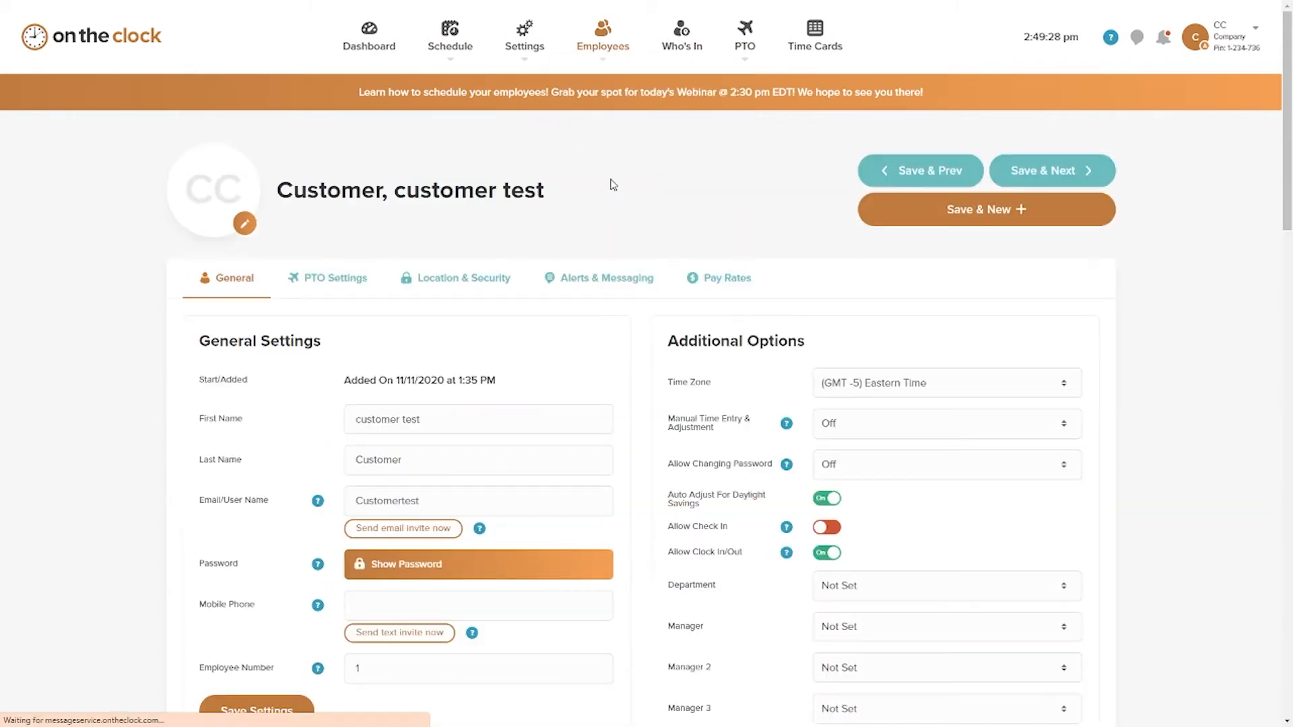
Step: Examine the notice about the employee's scheduled automatic punch below the Additional Features settings
scroll(616, 161, "down", 6)
scroll(619, 159, "down", 9)
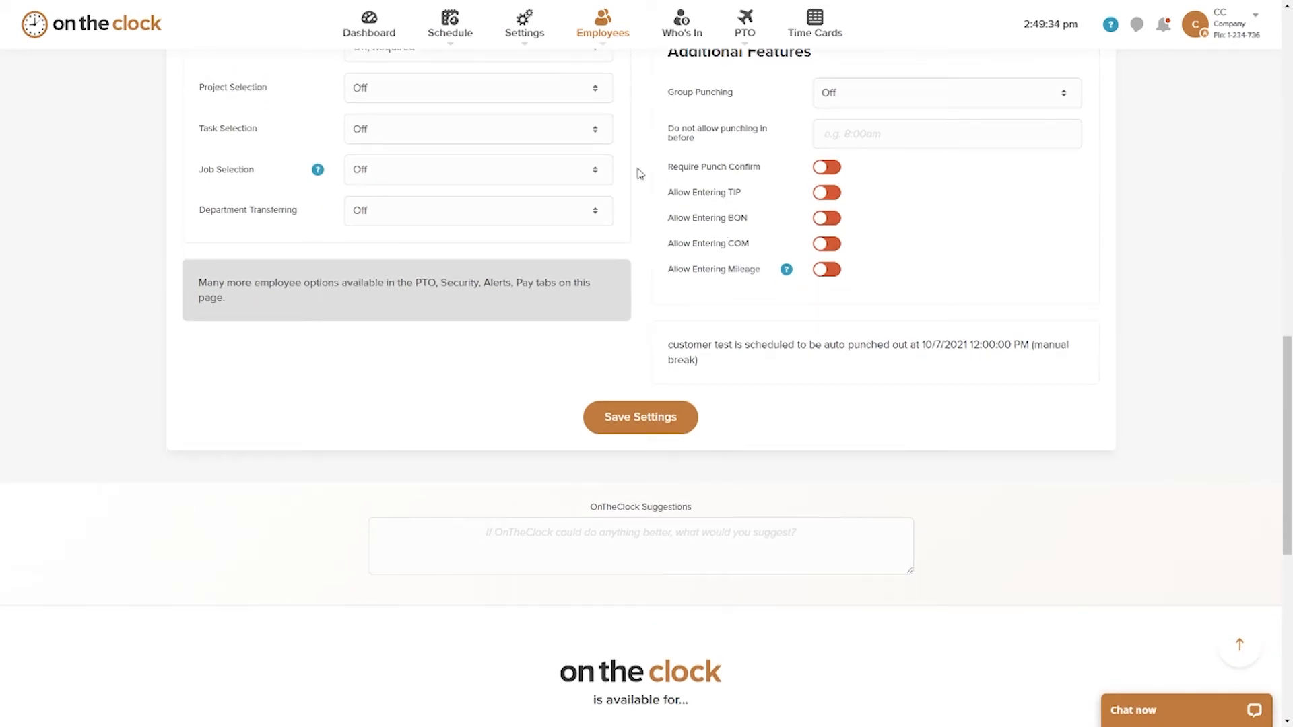
mouse_move(606, 41)
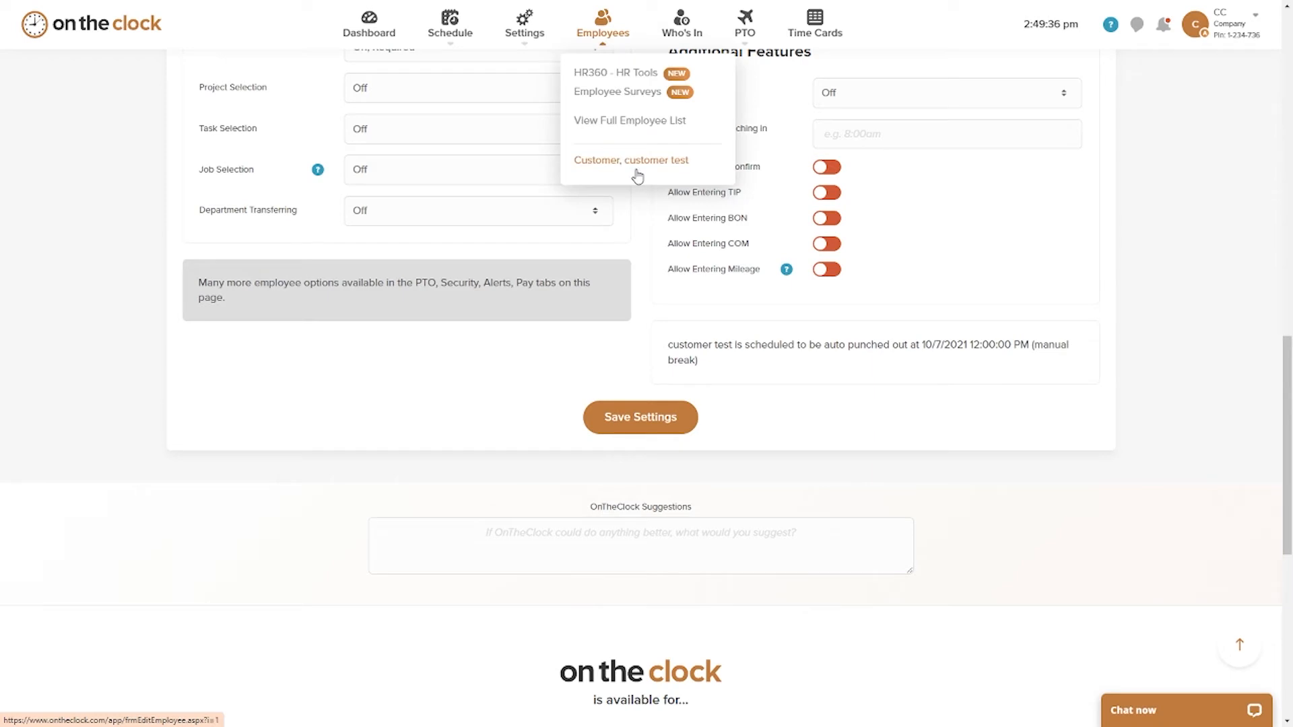
scroll(698, 223, "up", 1)
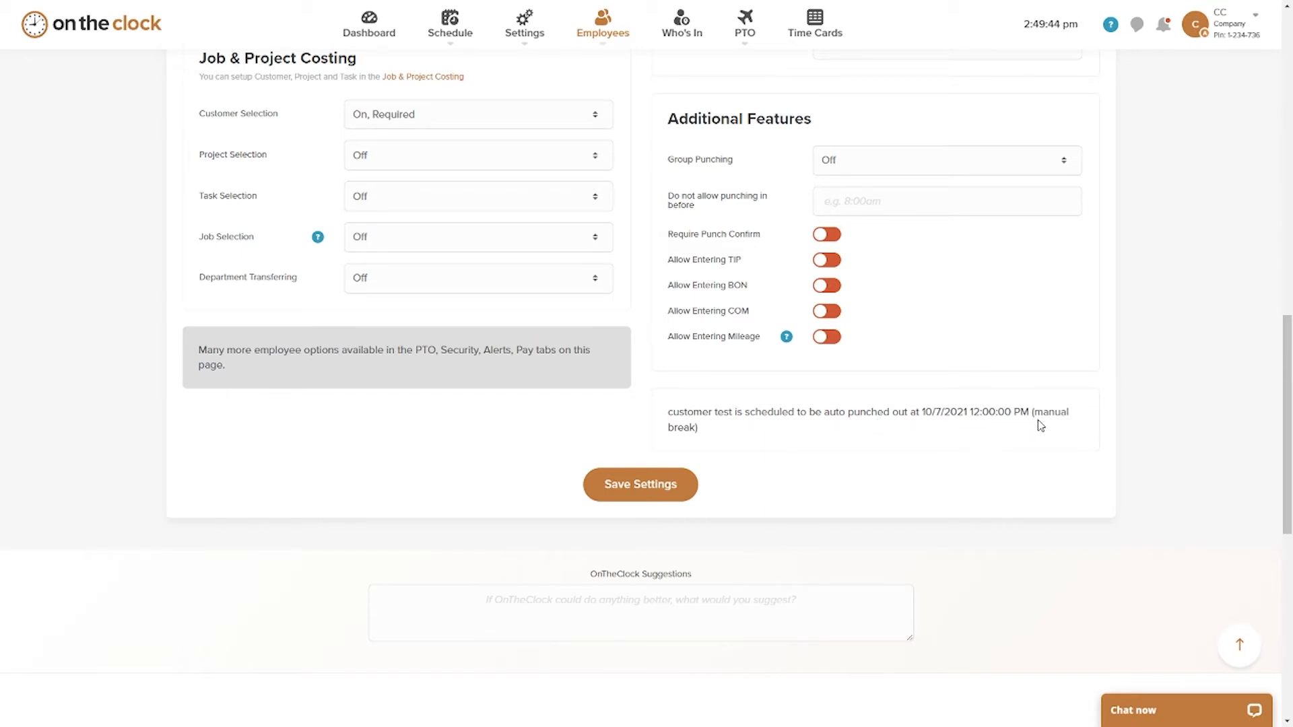
left_click_drag(1033, 413, 1094, 438)
left_click_drag(684, 411, 987, 462)
left_click(880, 470)
Step: Open the Employee Schedule from the employee's settings page
scroll(804, 453, "up", 14)
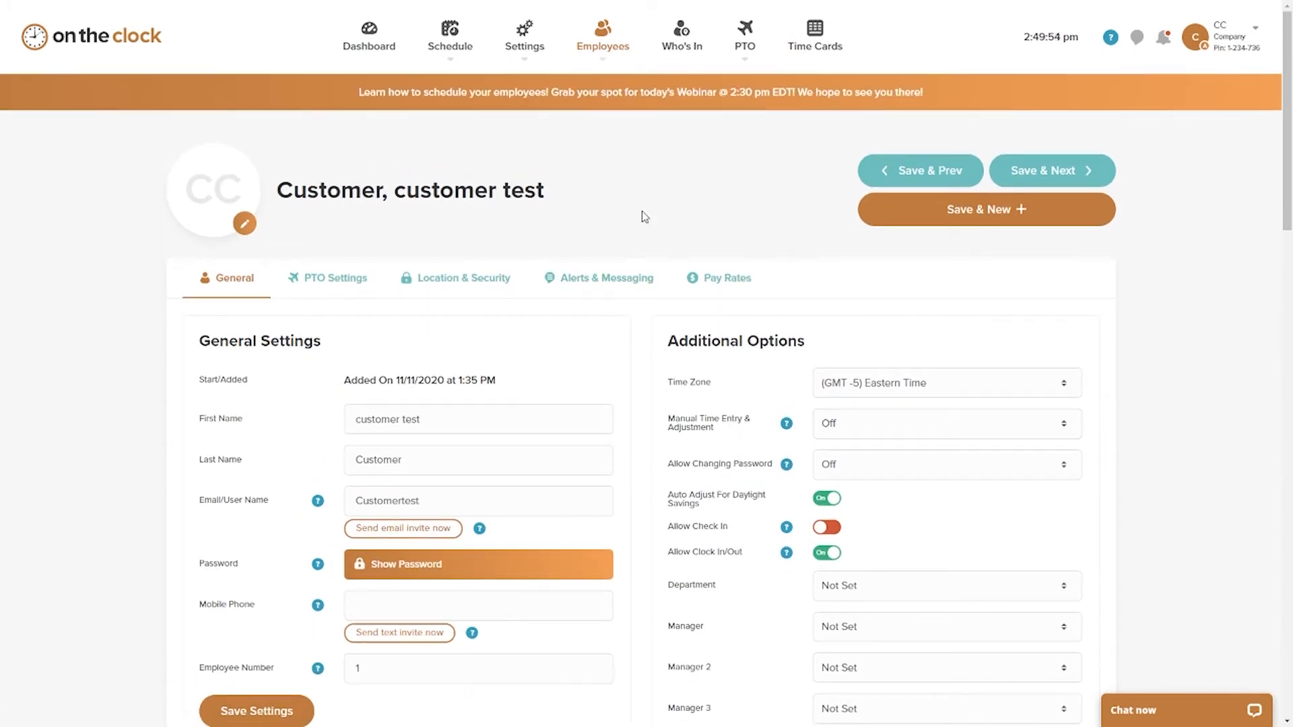
mouse_move(454, 42)
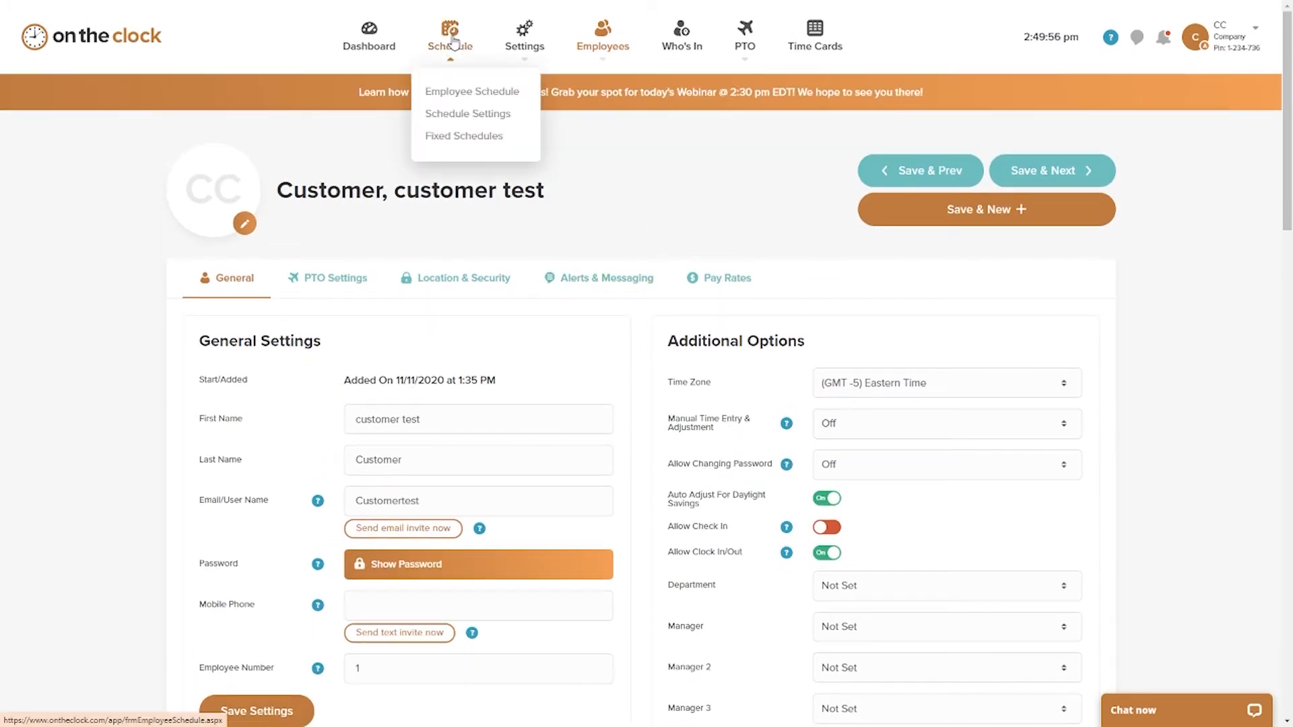
left_click(463, 92)
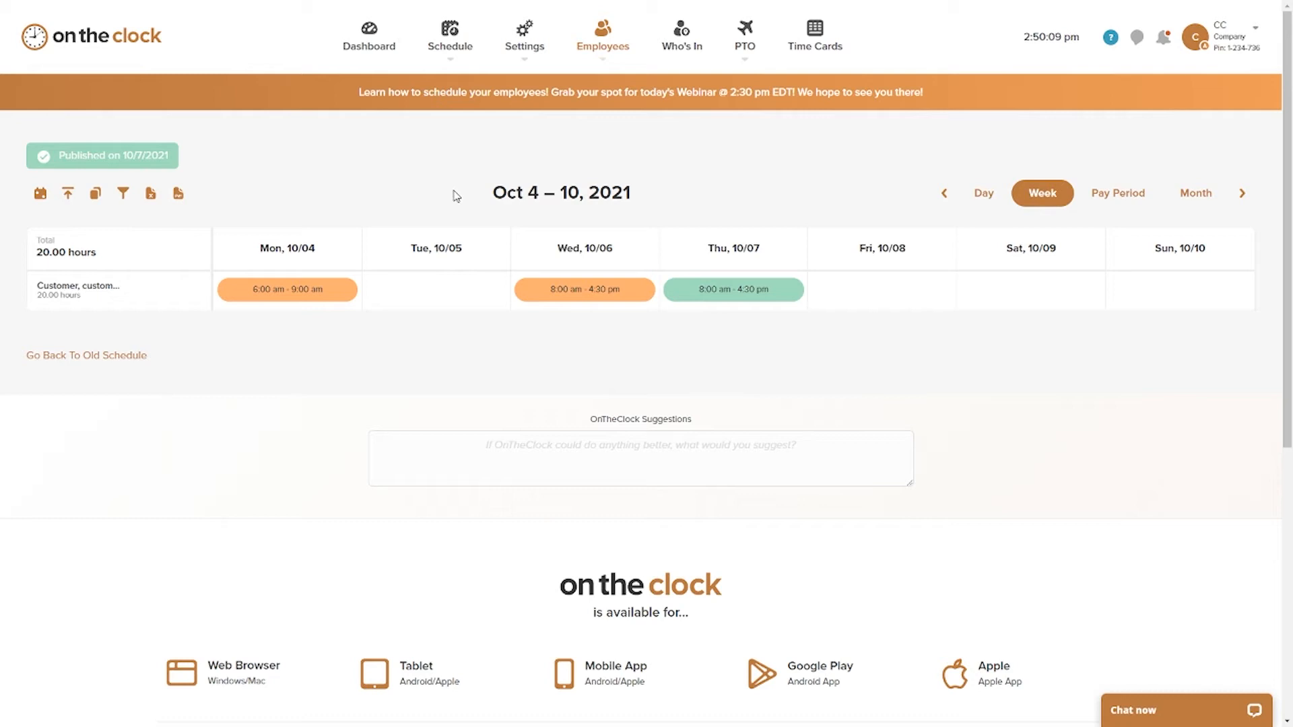
Step: Start a new shift for the test employee on 10/5/2021 and use advanced time options to set it from 6:00 am to 12:00 pm
left_click(422, 294)
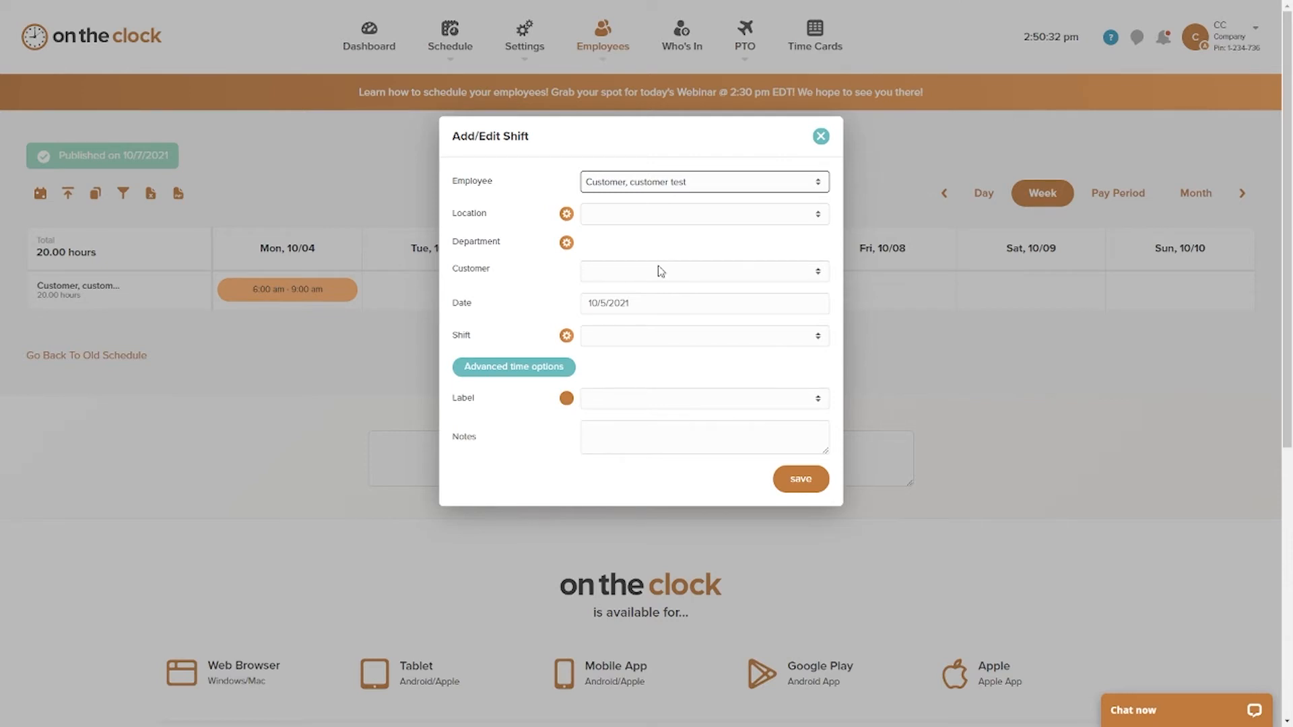
left_click(547, 371)
left_click(750, 303)
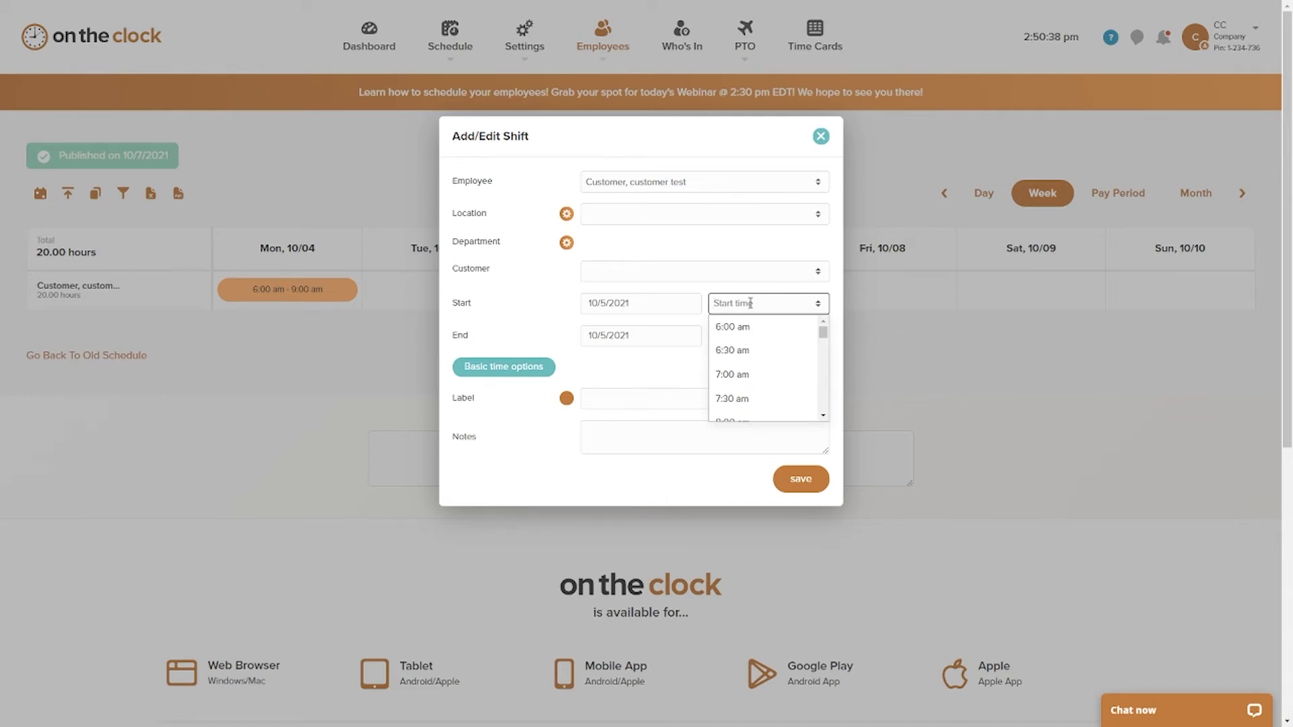
type("6:00 am")
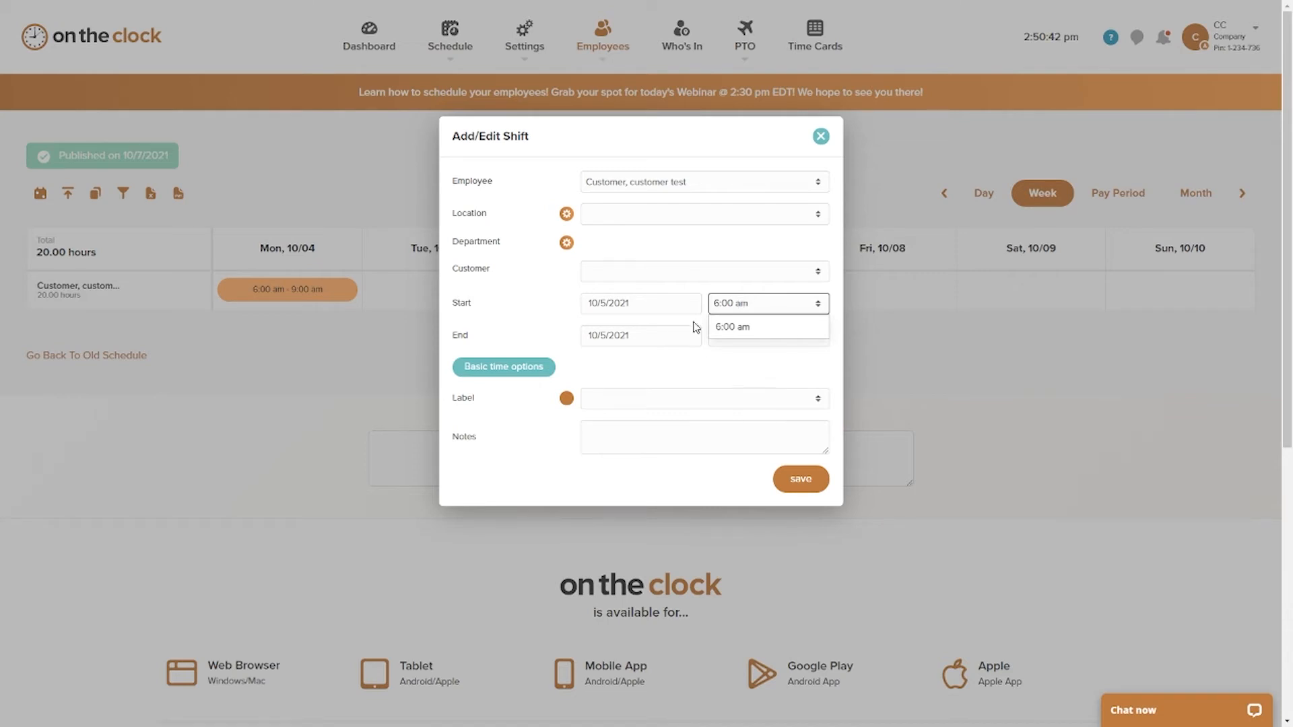
key("Return")
left_click(726, 339)
type("12:00 pm")
key("Return")
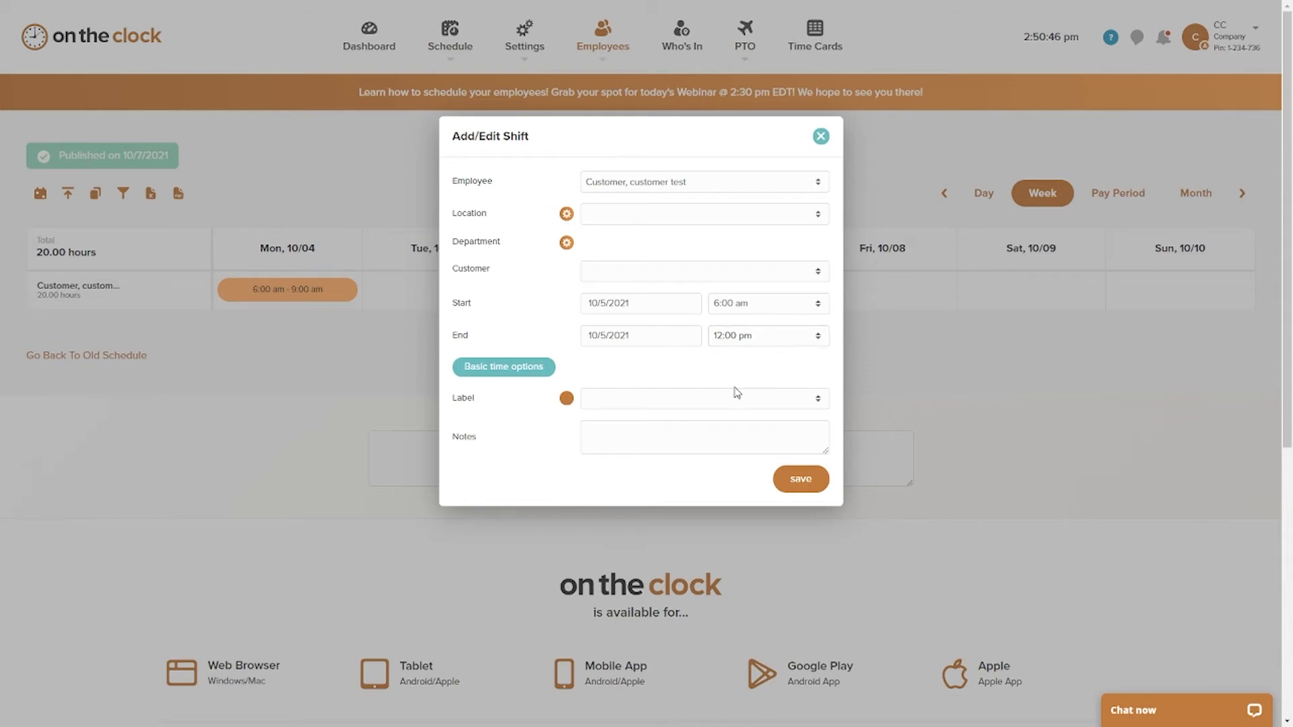
Step: Save the morning shift and add a second shift for the test employee on 10/5/2021 from 12:30 pm to 5:00 pm
left_click(798, 479)
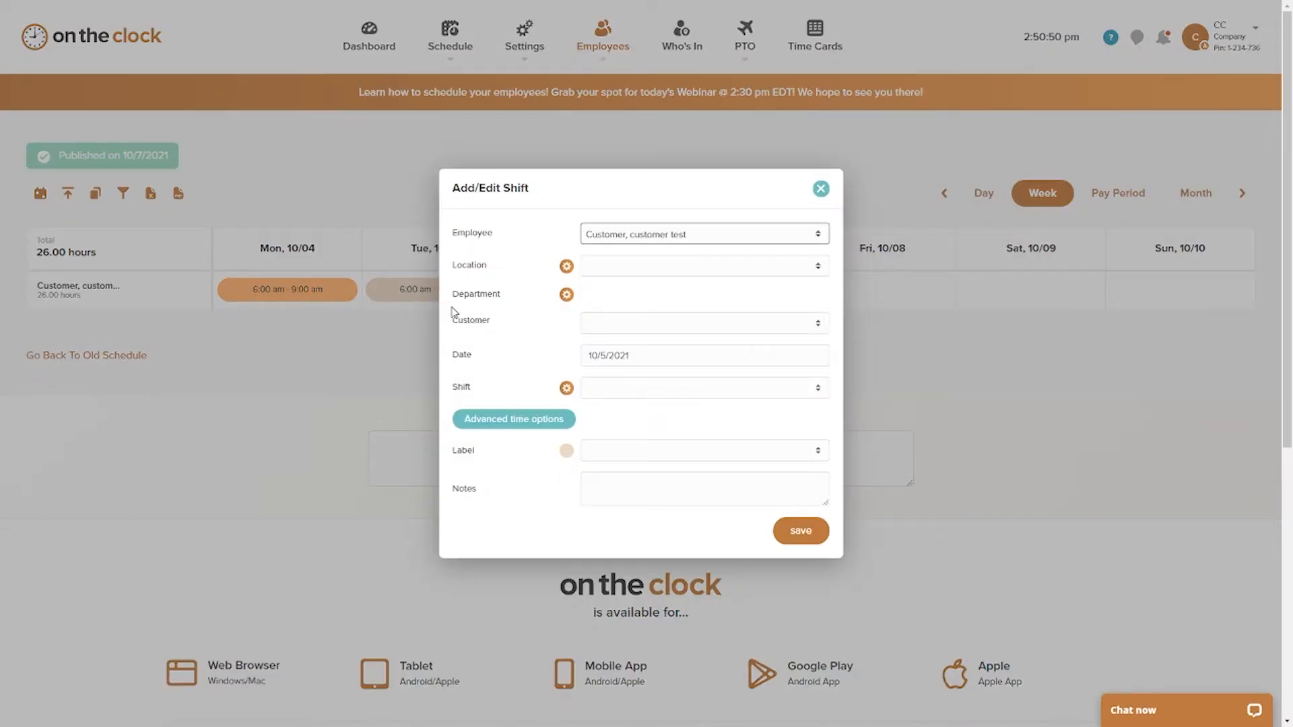
left_click(455, 307)
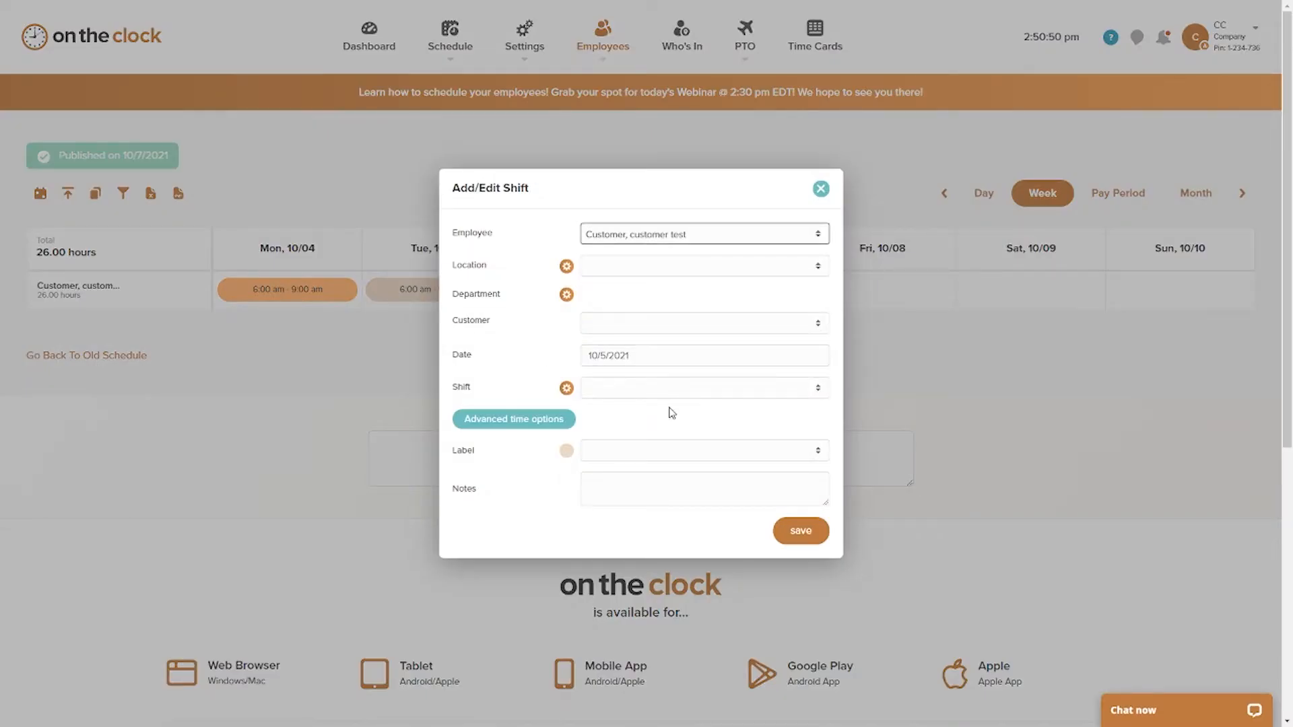
left_click(539, 419)
left_click(752, 356)
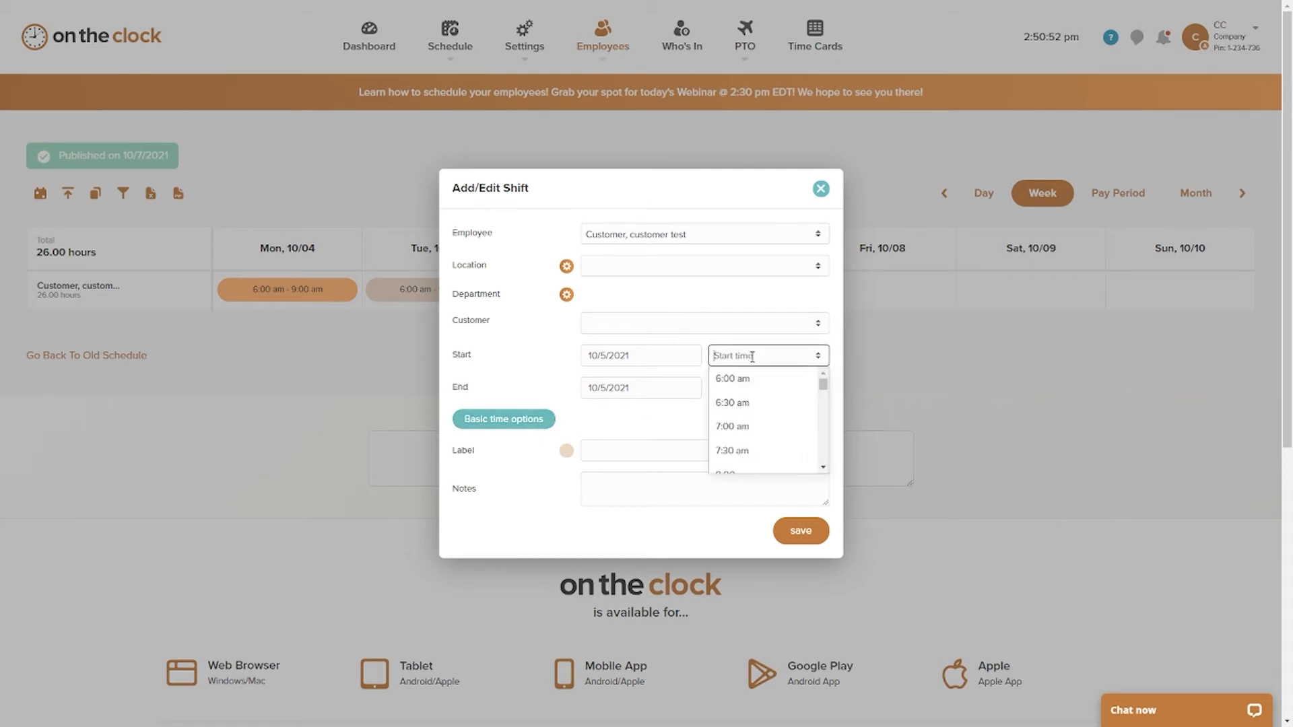
type("12:30 pm")
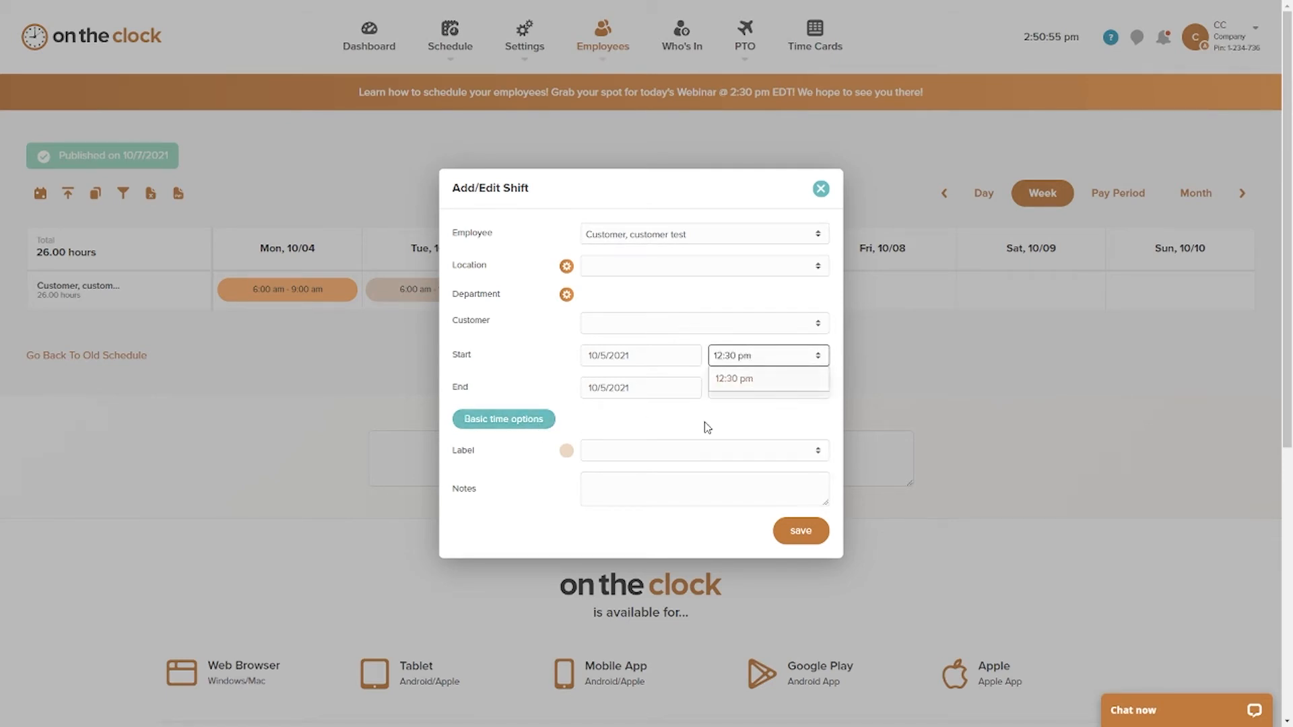
left_click(755, 388)
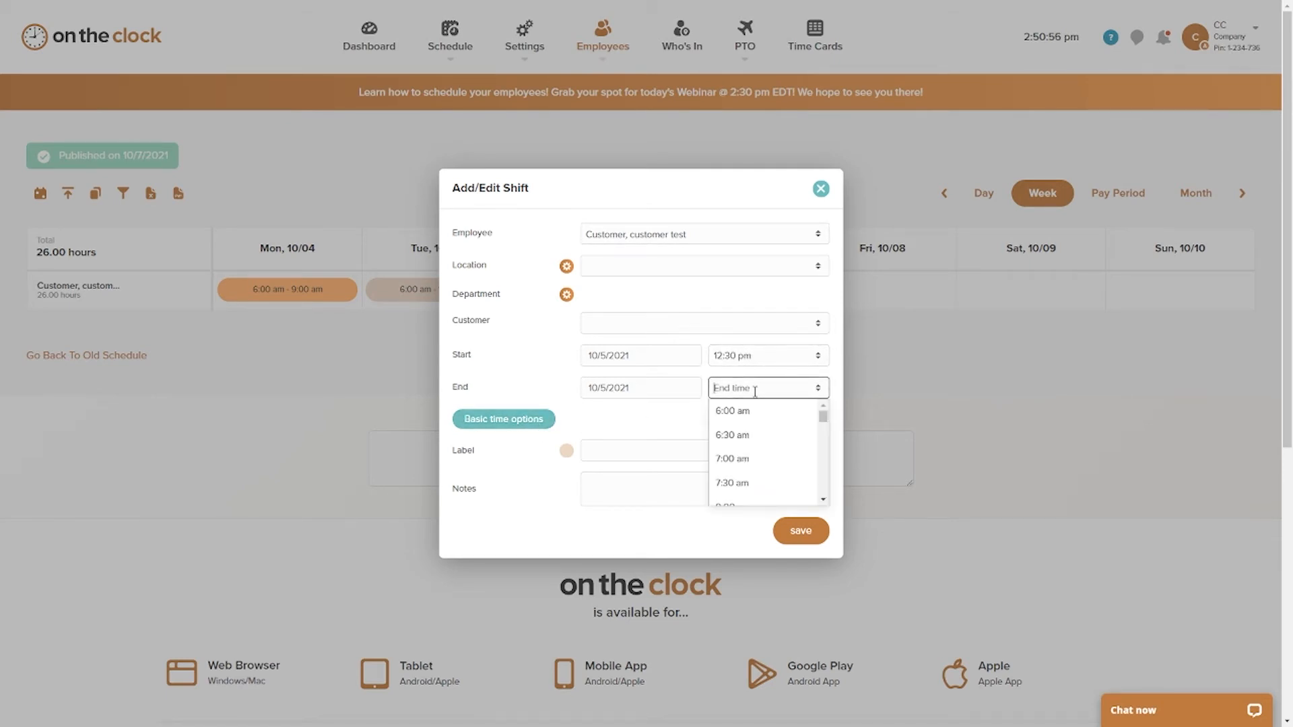
type("5:0")
left_click(795, 531)
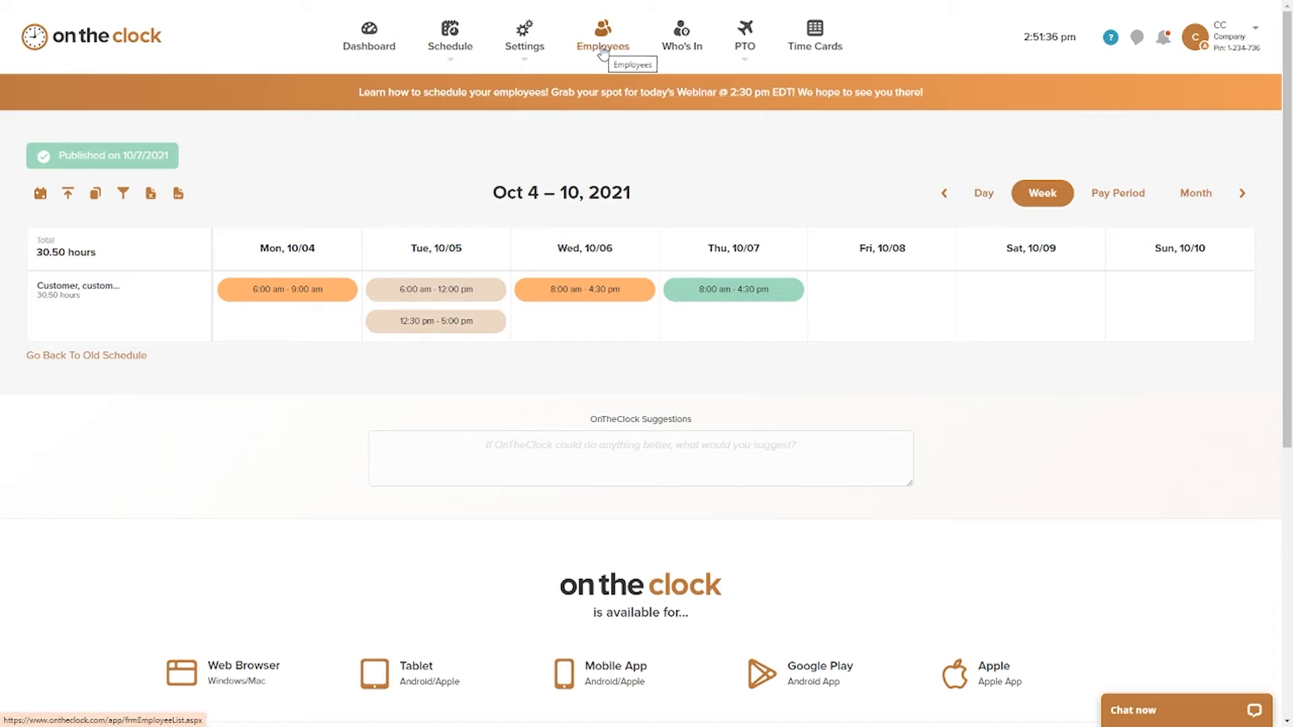
Step: In the test employee's settings, disallow punching in before 8:55 am and save the settings
mouse_move(603, 54)
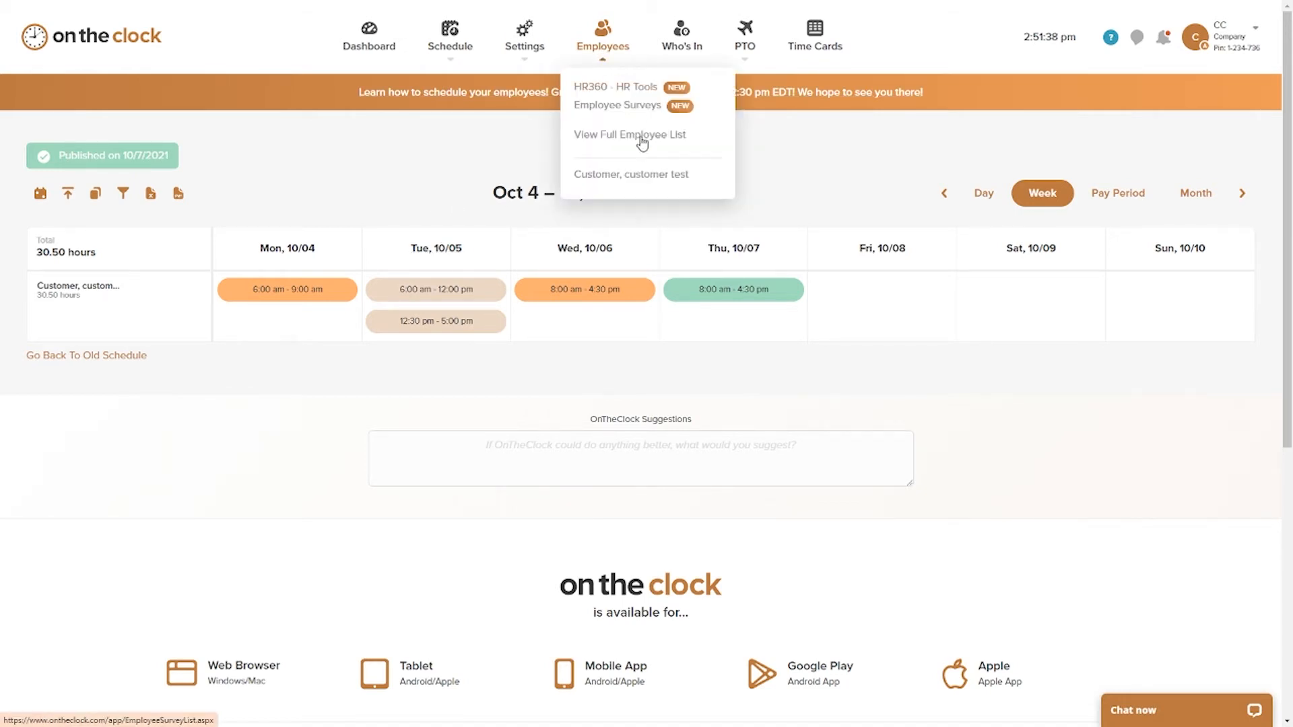
left_click(636, 174)
scroll(633, 235, "down", 10)
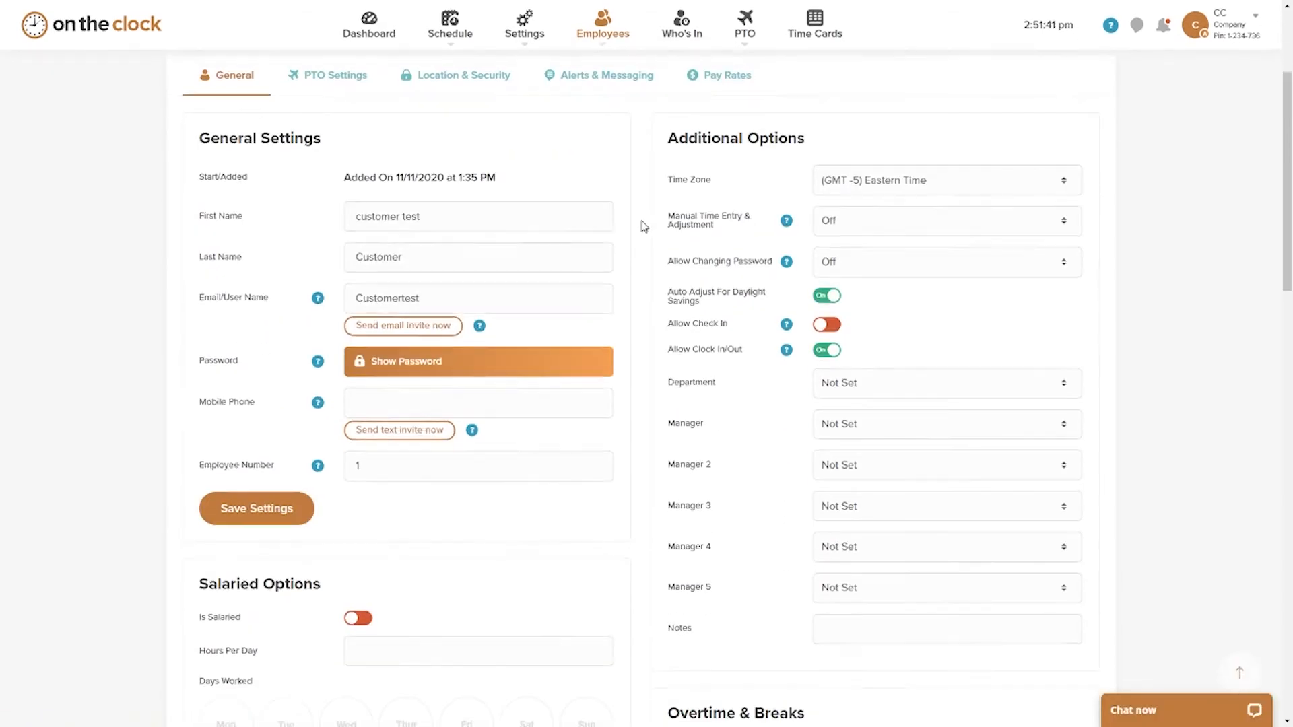
scroll(642, 225, "down", 3)
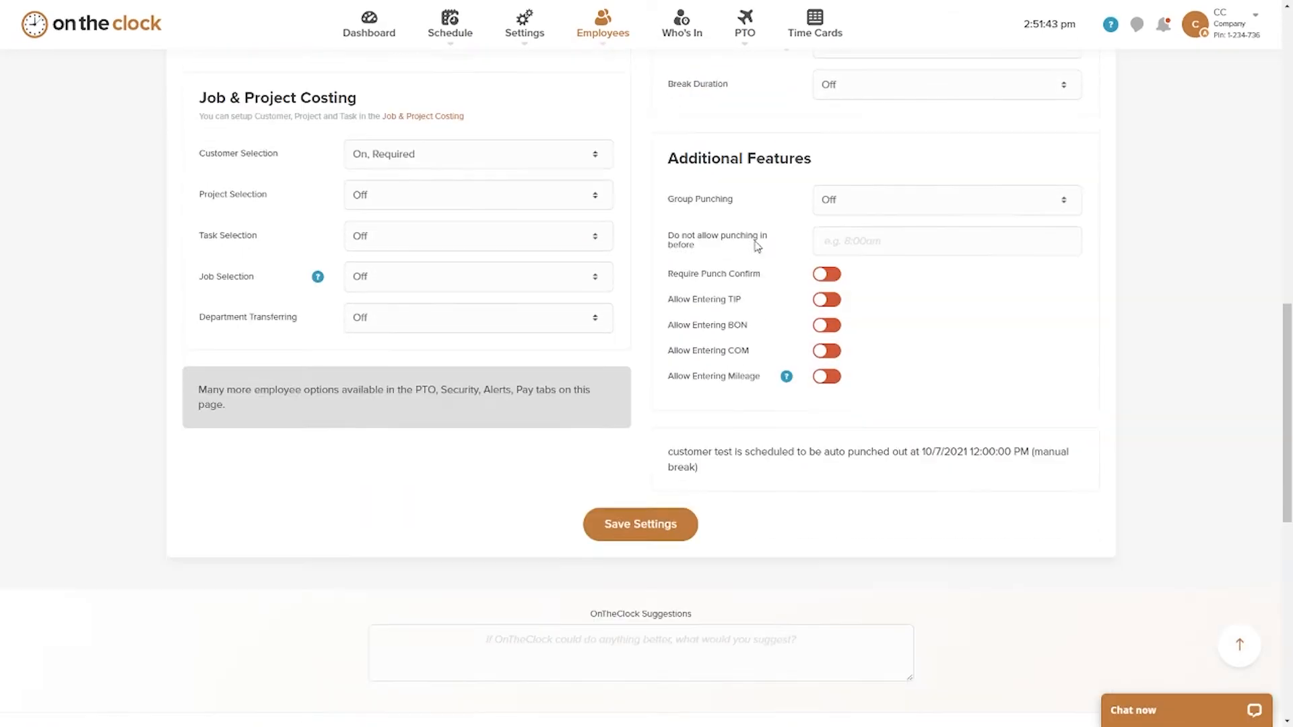
left_click_drag(667, 196, 757, 216)
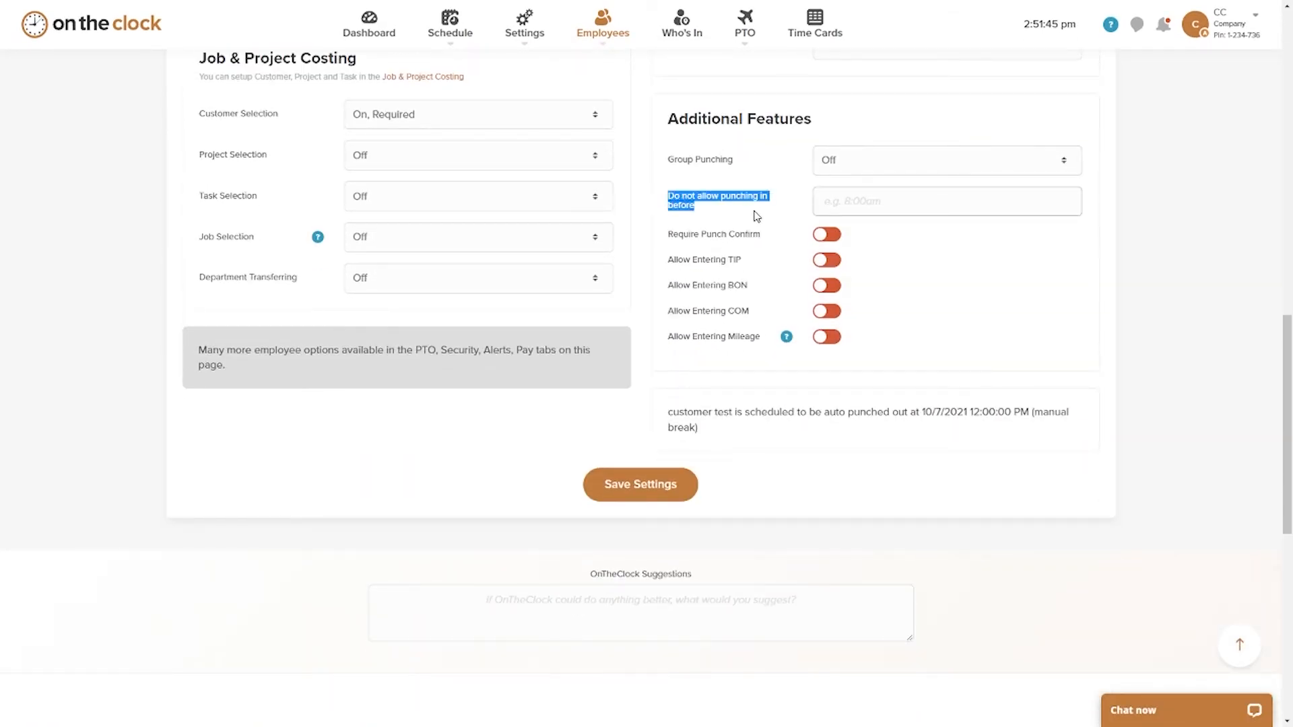
left_click(882, 201)
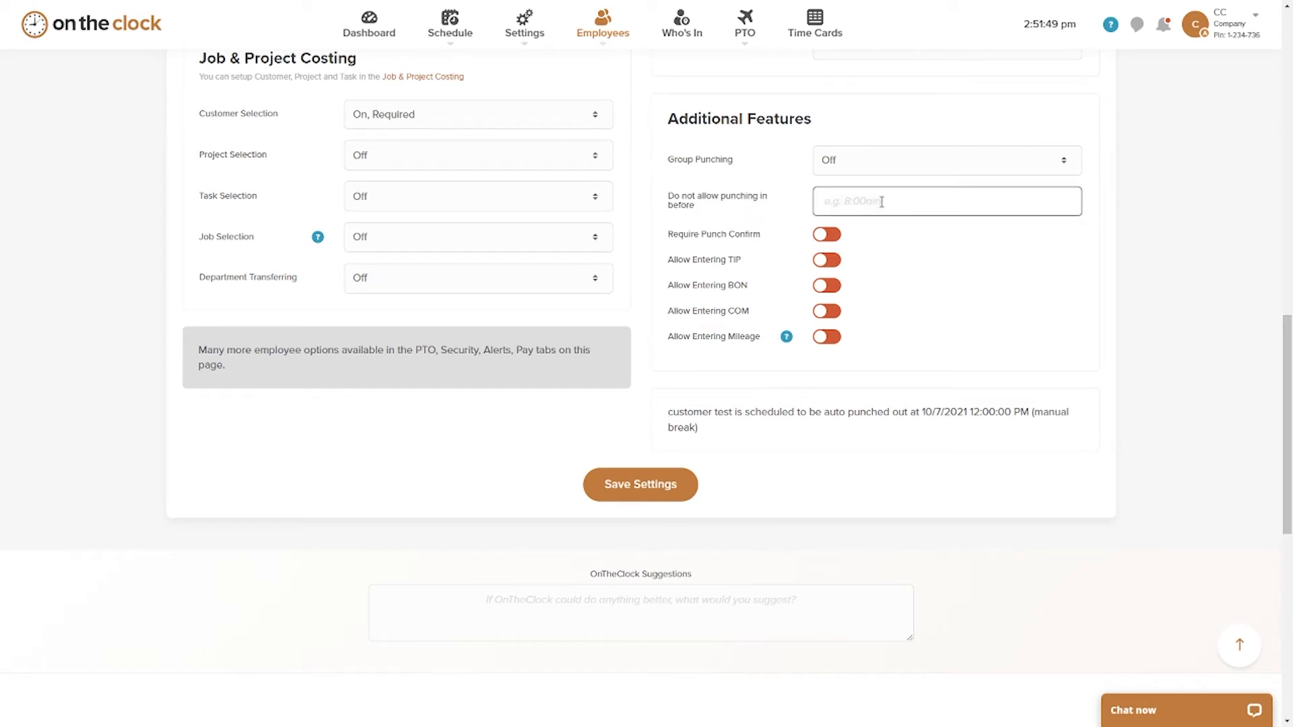
type("8:55 am")
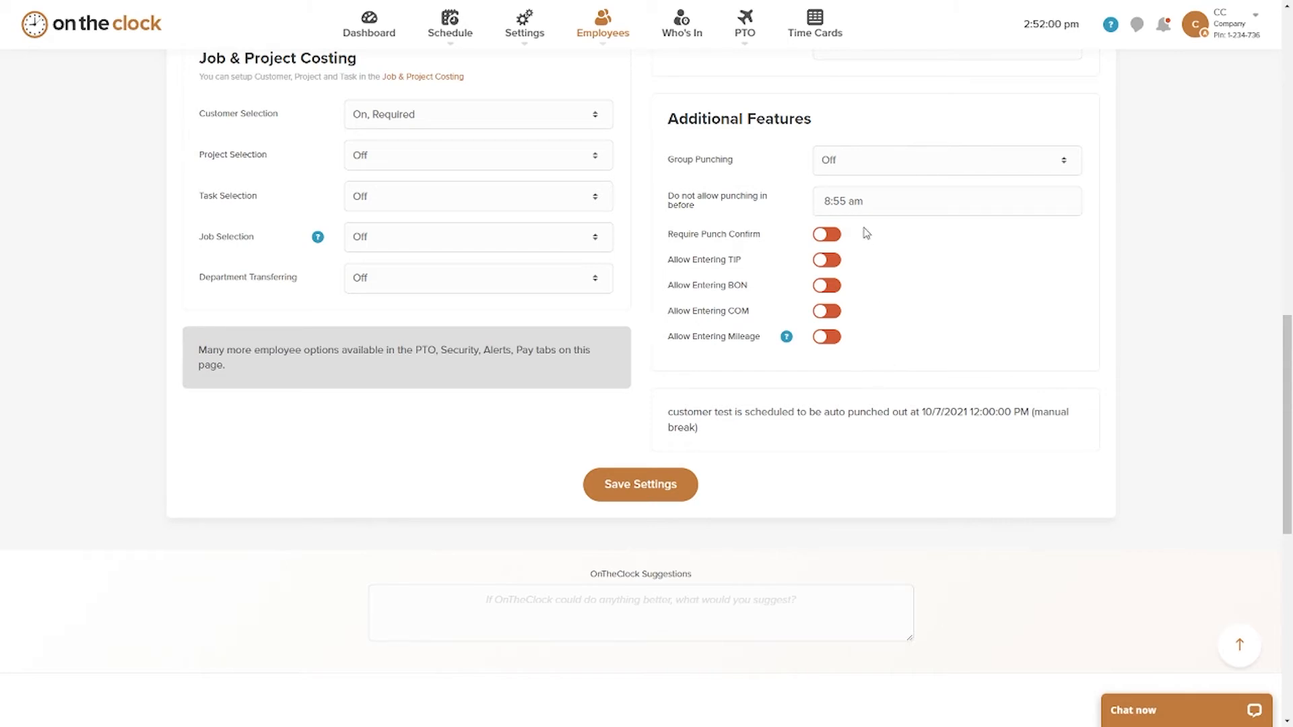
left_click(640, 498)
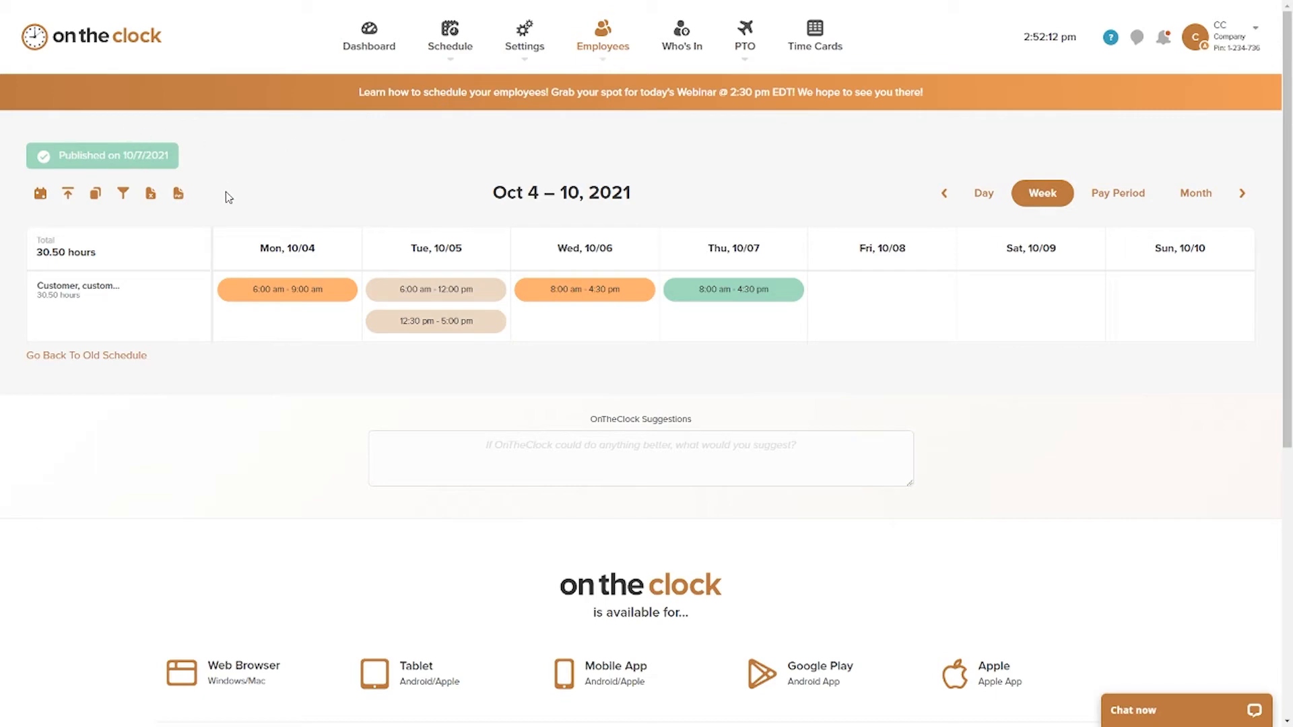
Step: Examine the schedule filter options for manager, employee department, location and schedule department without applying any filter
left_click(122, 194)
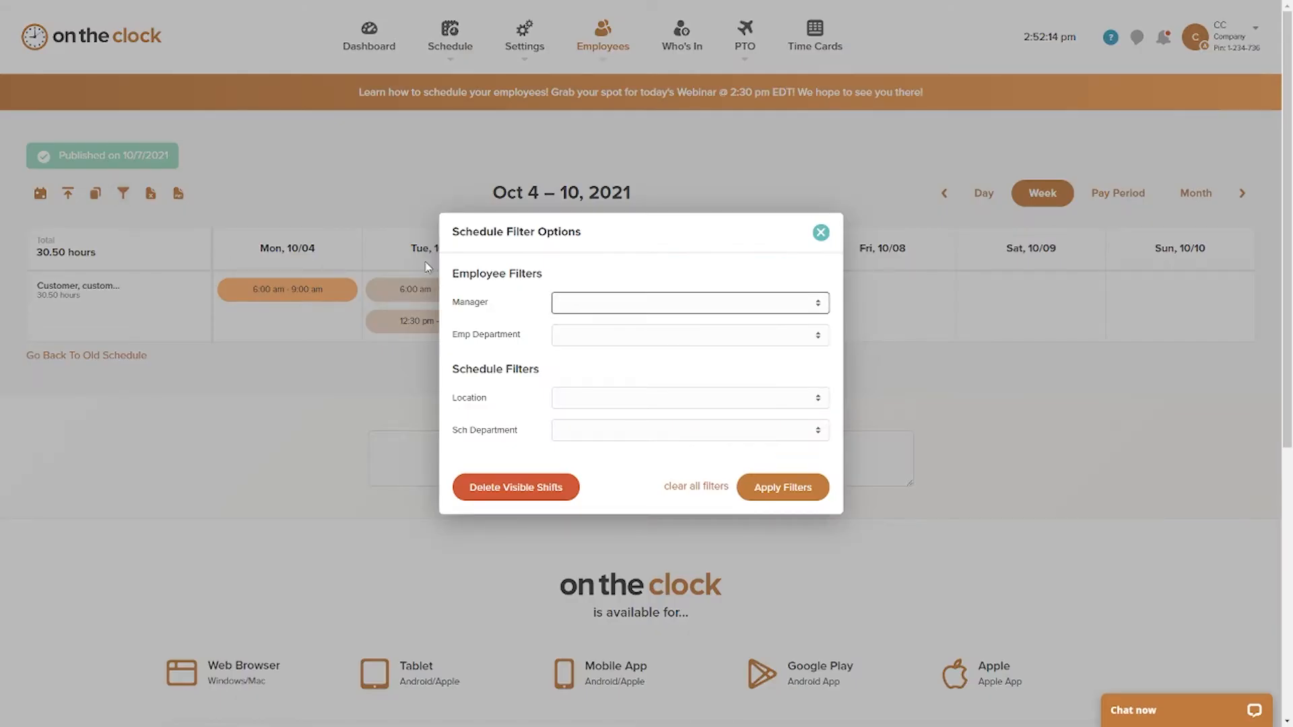
left_click_drag(571, 231, 596, 300)
left_click(595, 301)
left_click(566, 336)
left_click(529, 350)
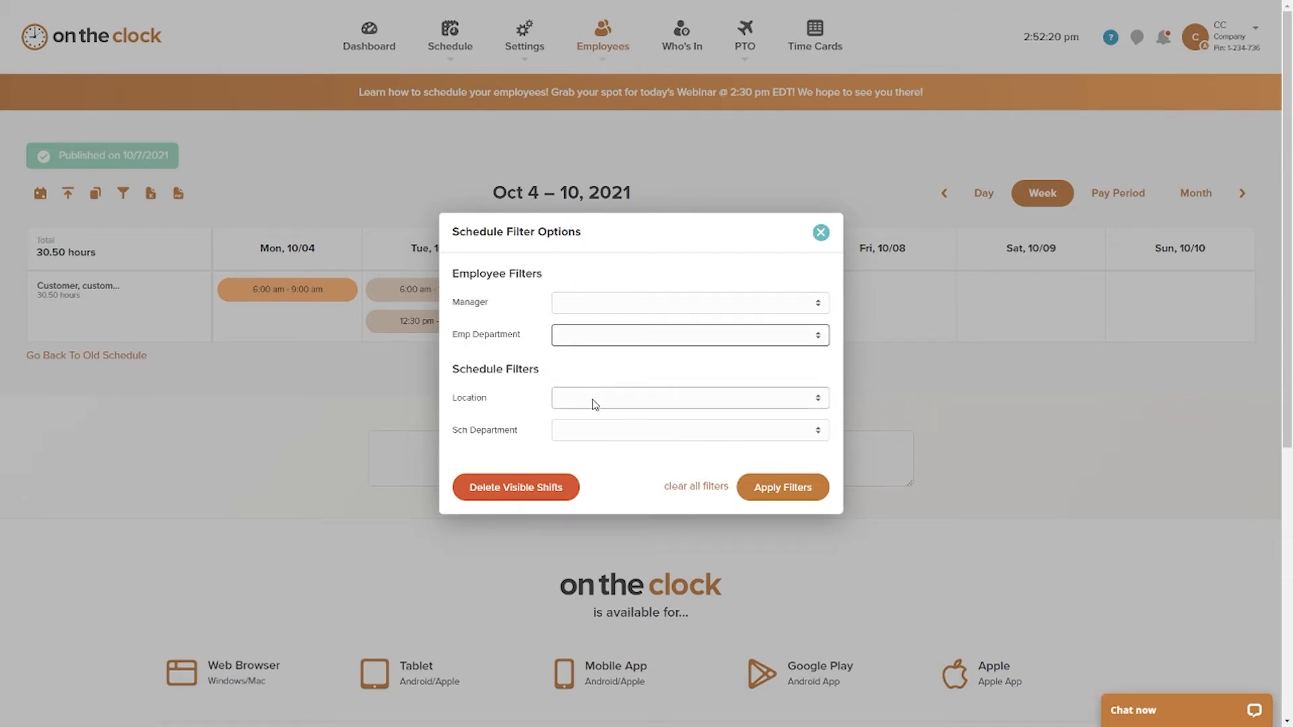
left_click(821, 233)
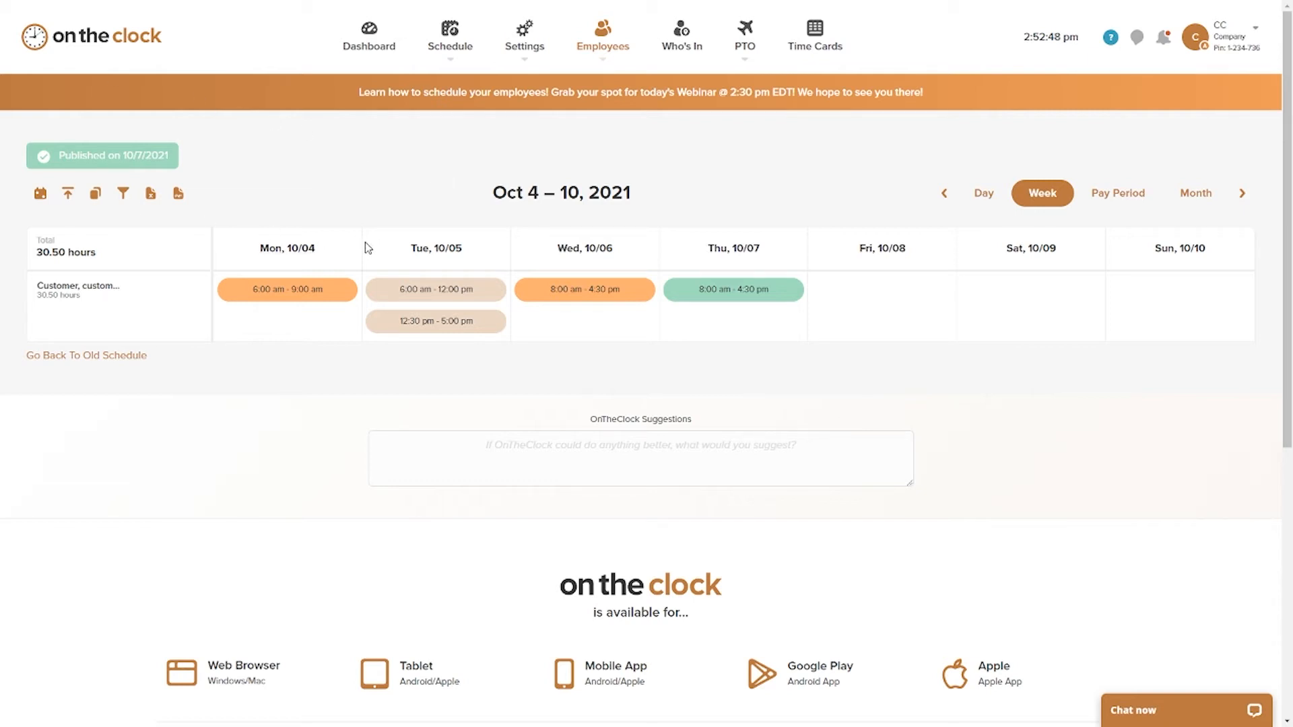
Step: Move the Wednesday 10/06 shift to Friday 10/08 and the Thursday 10/07 shift to Saturday 10/09
scroll(536, 249, "down", 1)
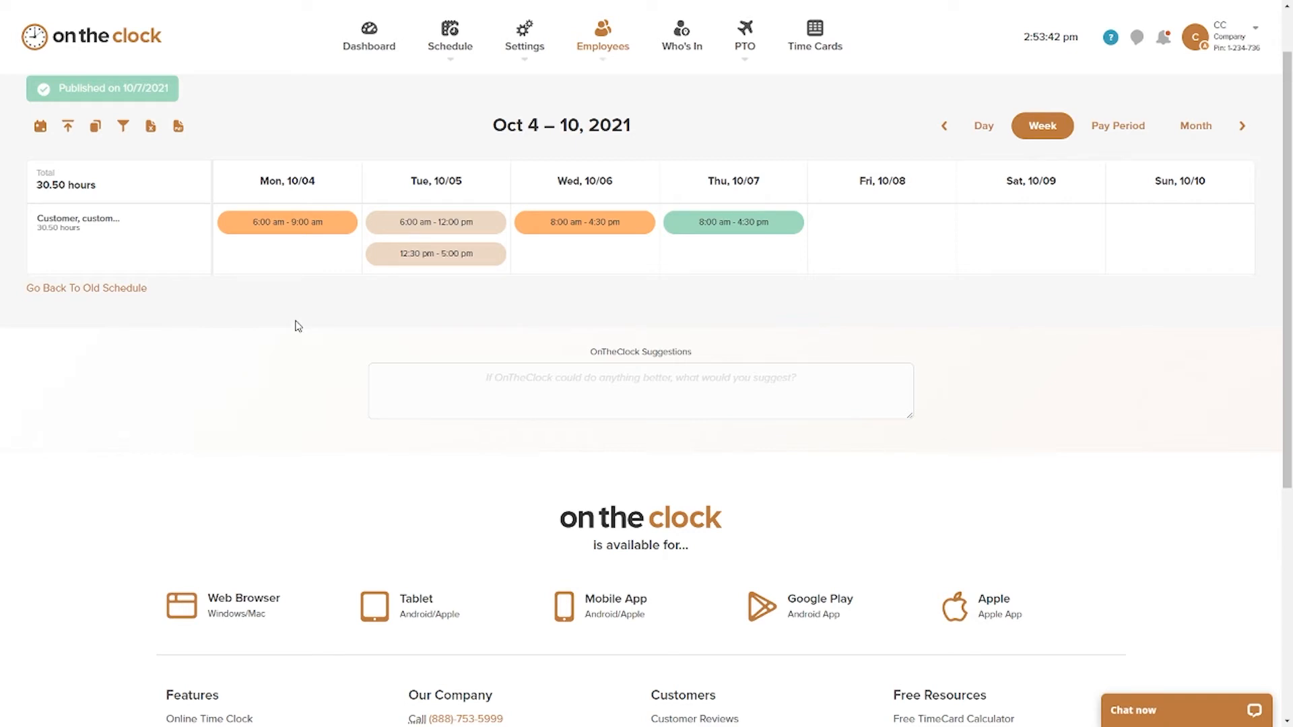
left_click_drag(633, 282, 822, 243)
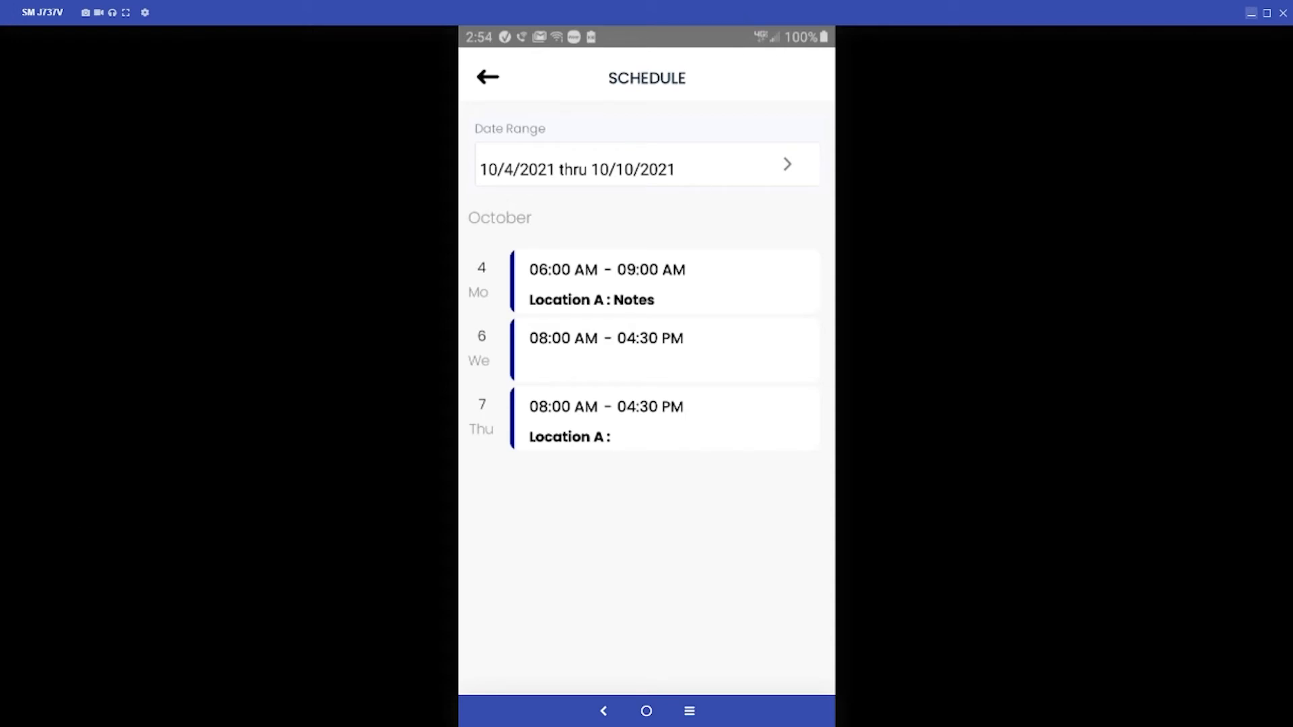
left_click_drag(631, 13, 363, 18)
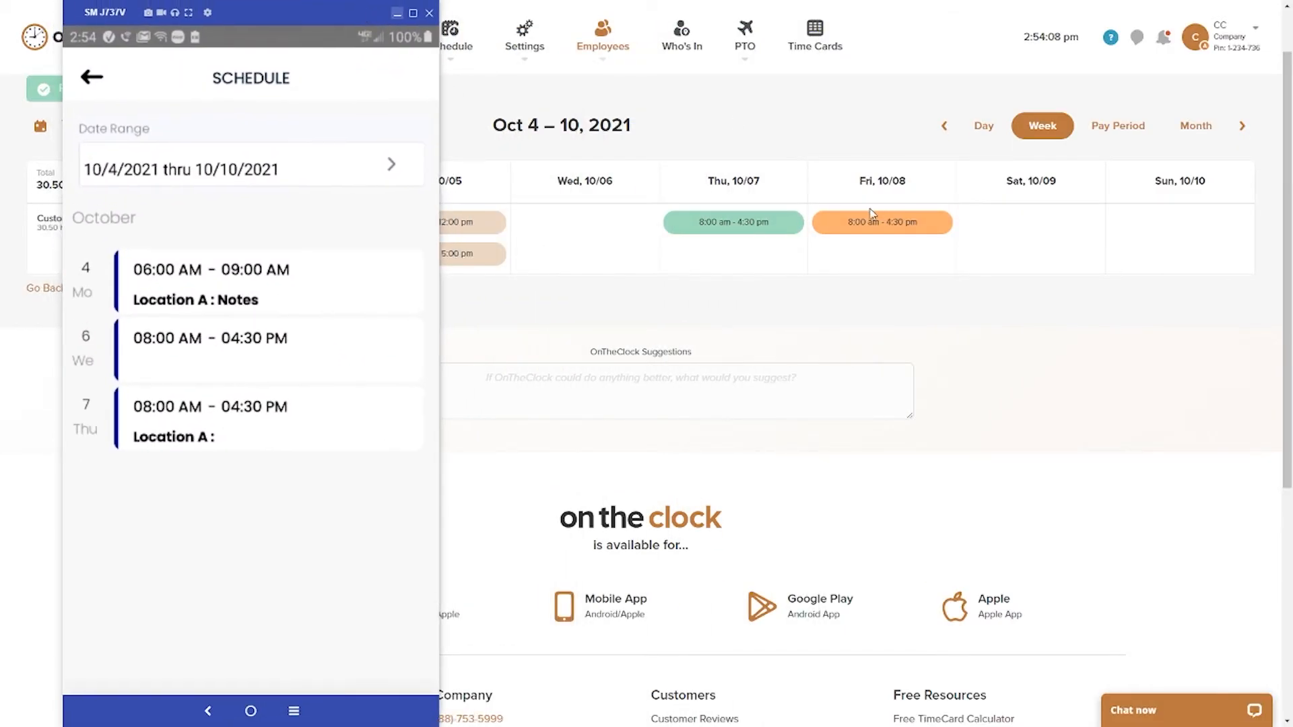
left_click_drag(751, 229, 1010, 234)
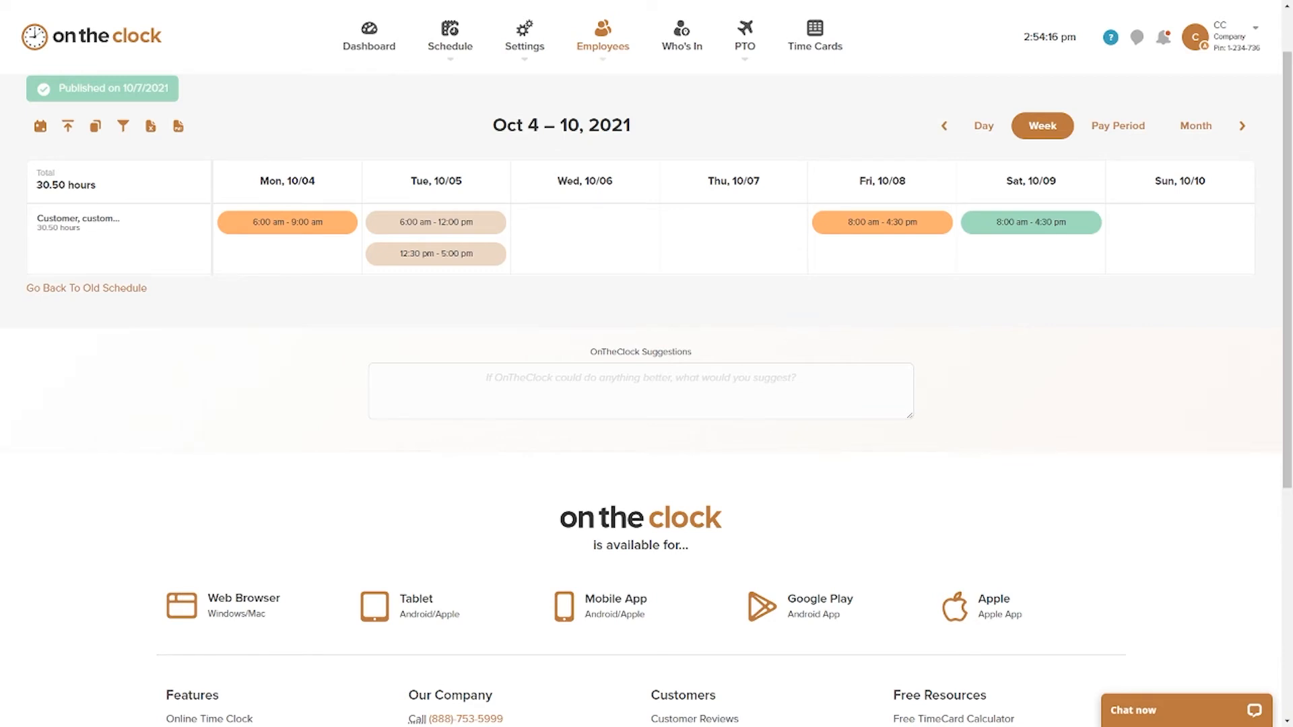
Step: Switch to the mirrored phone and reload the employee's schedule in the mobile app to check the shifts for 10/4/2021 thru 10/10/2021
key("alt+Tab")
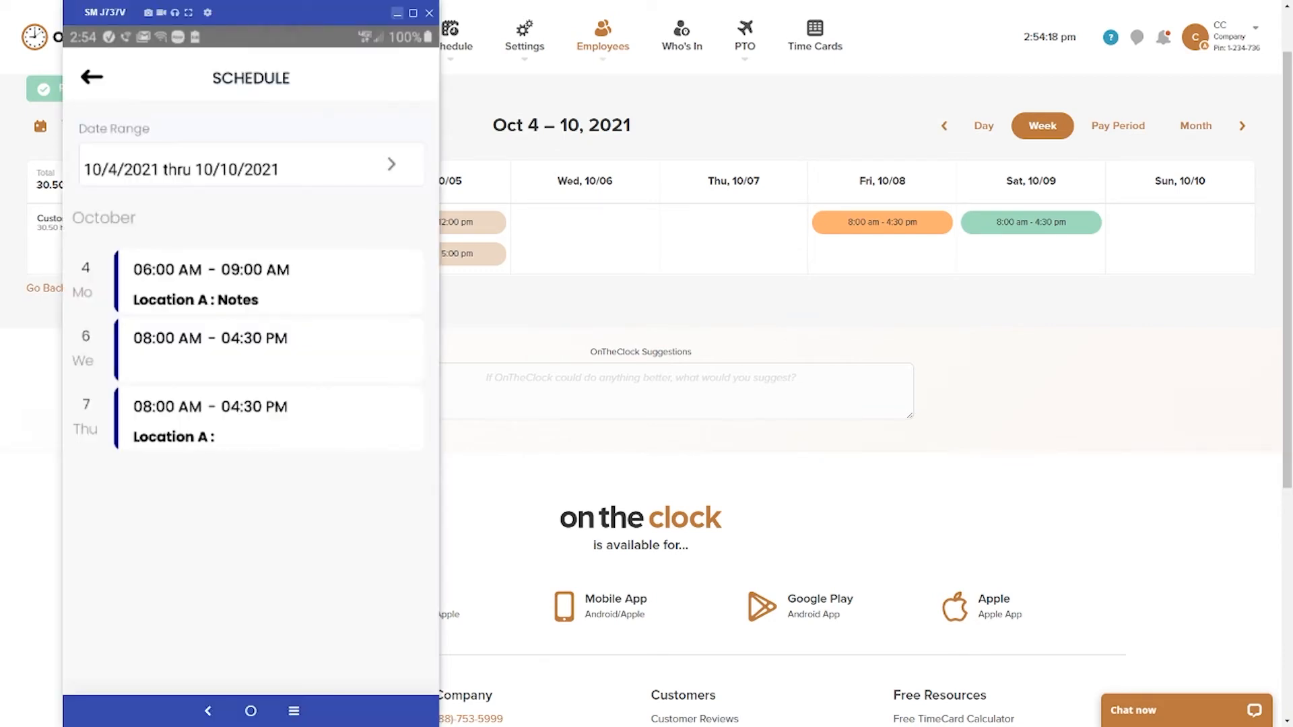
left_click(93, 79)
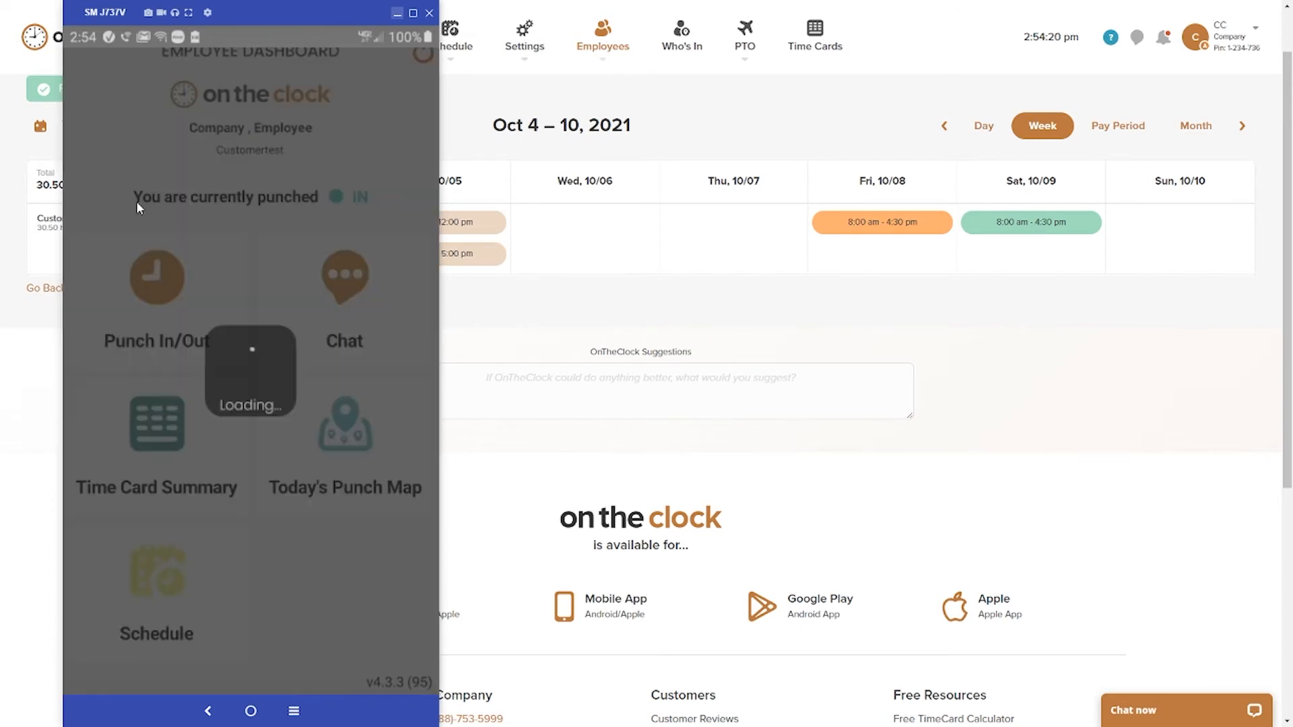
left_click(168, 574)
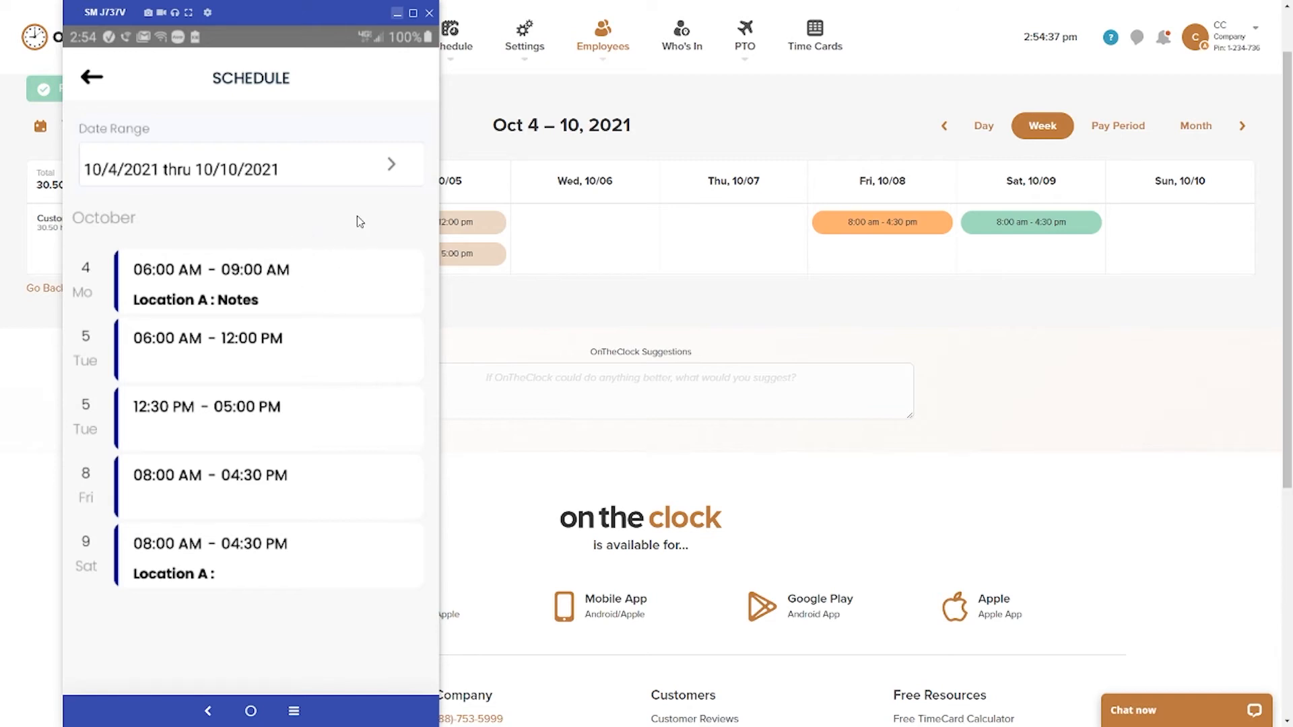
left_click(413, 16)
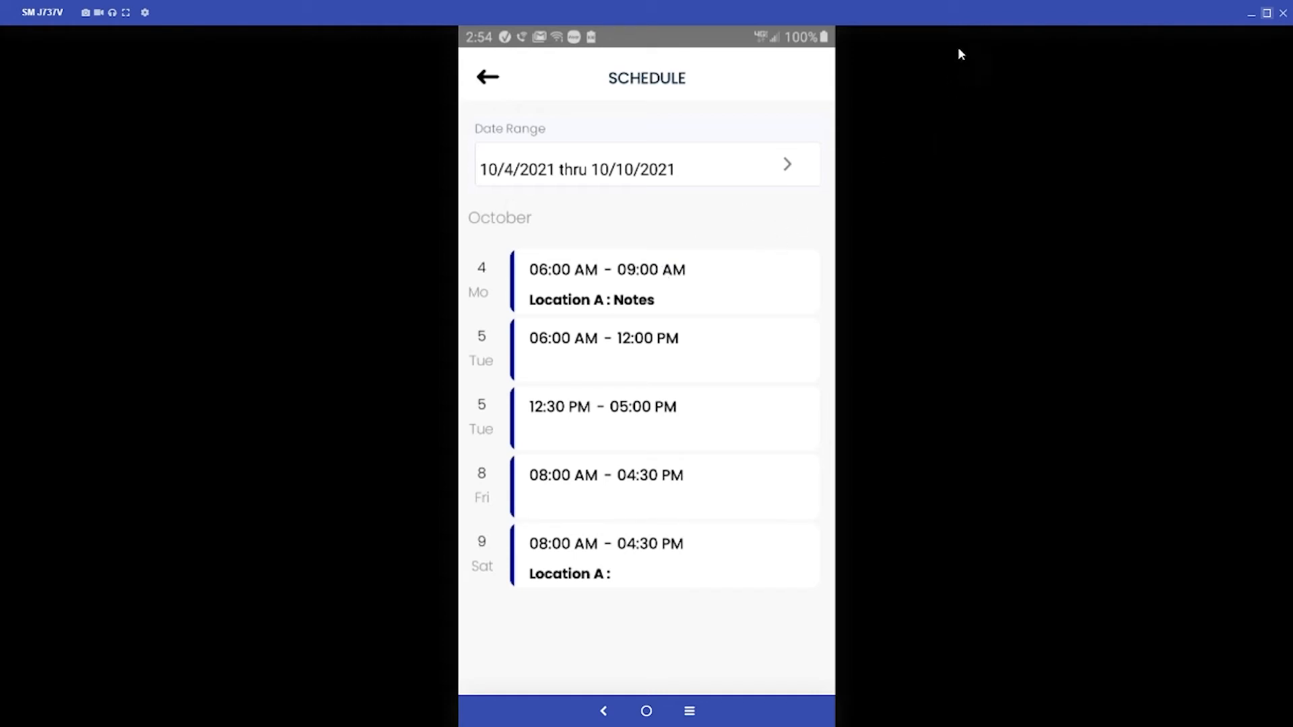
left_click(1265, 15)
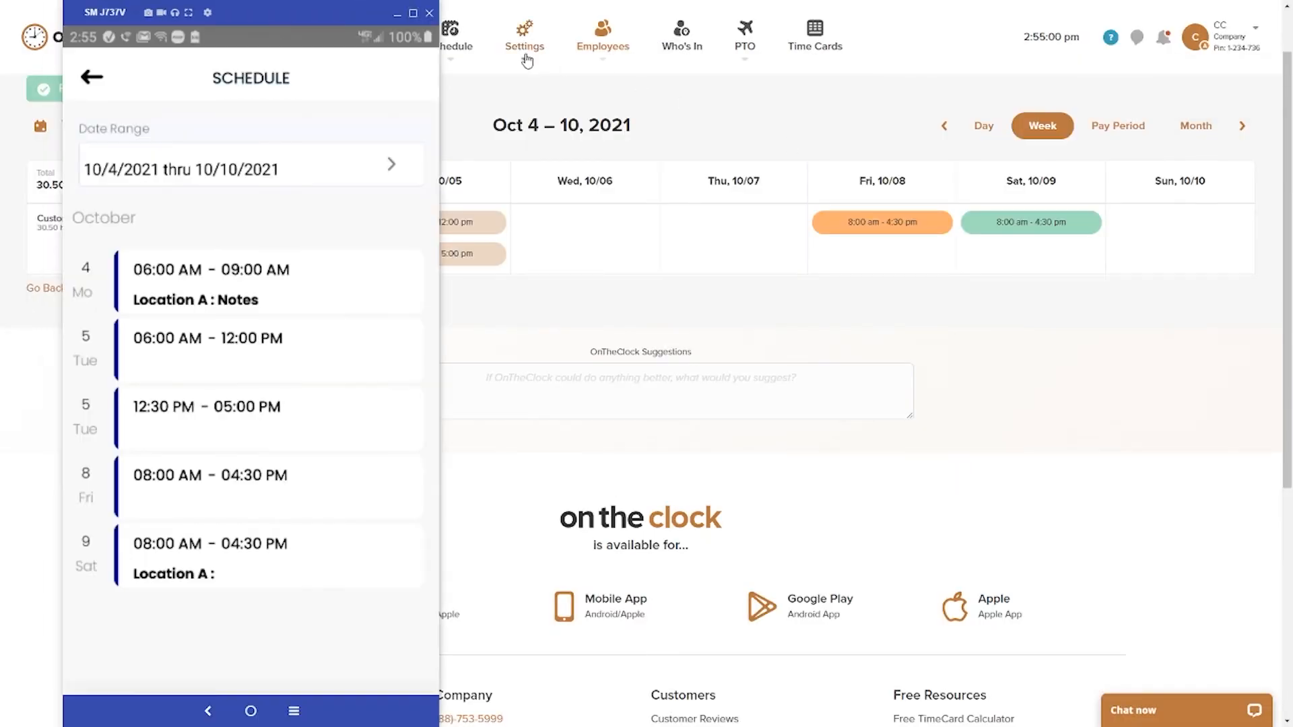
Step: Return to the web schedule and review the publish and share options for the Oct 4 – 10 week
left_click(397, 17)
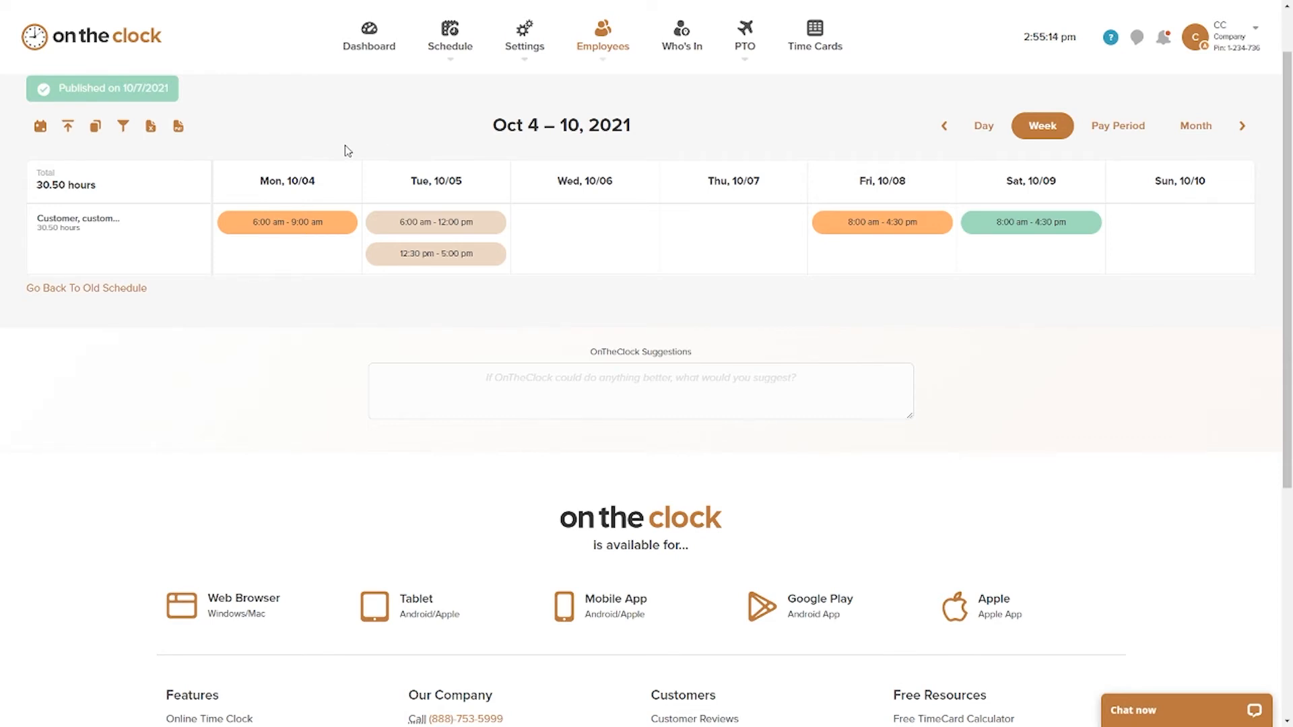
left_click(68, 127)
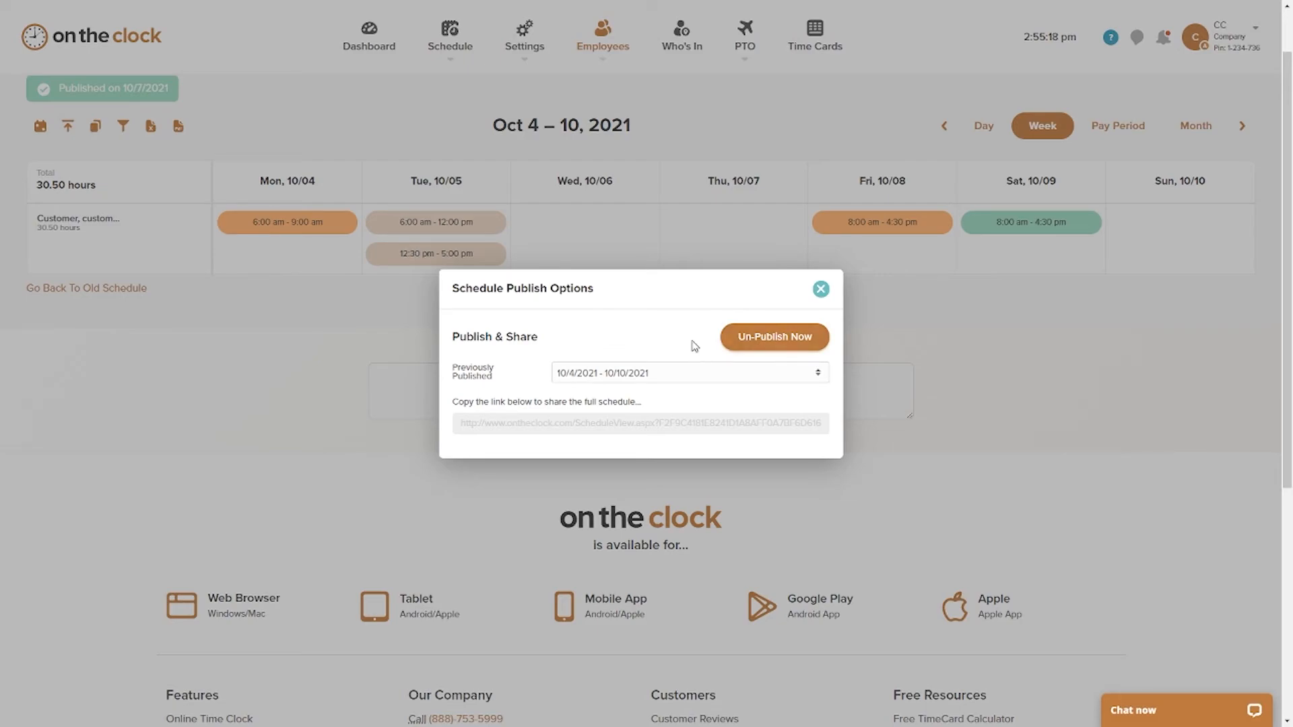
left_click(821, 289)
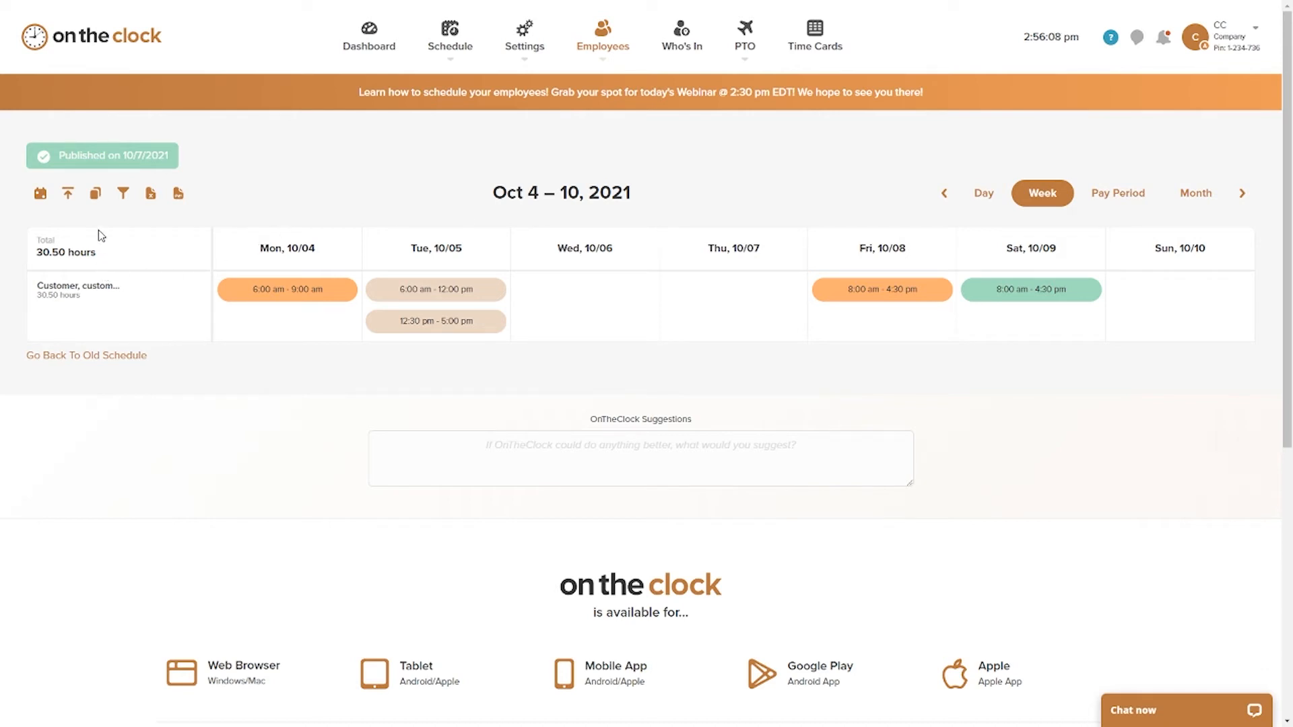
Step: Copy the schedule from 10/4/2021 thru 10/10/2021 to the week starting 10/11/2021
left_click(95, 195)
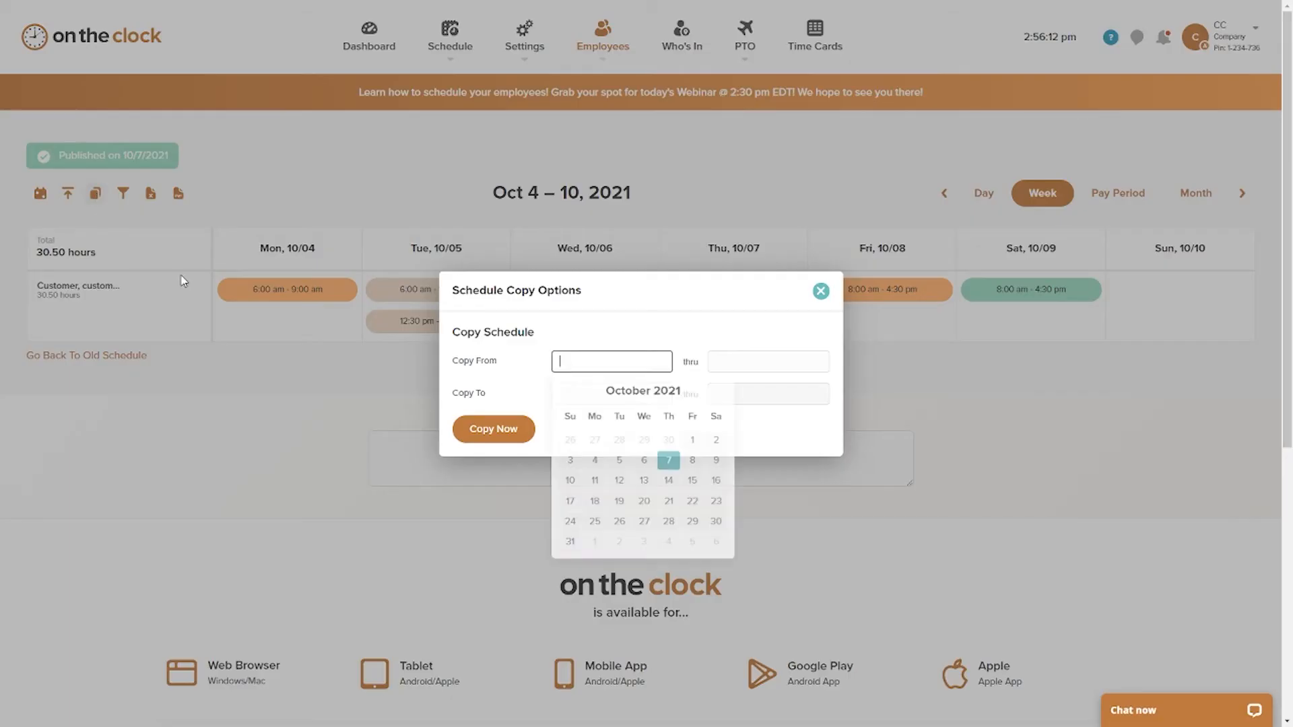
left_click(593, 338)
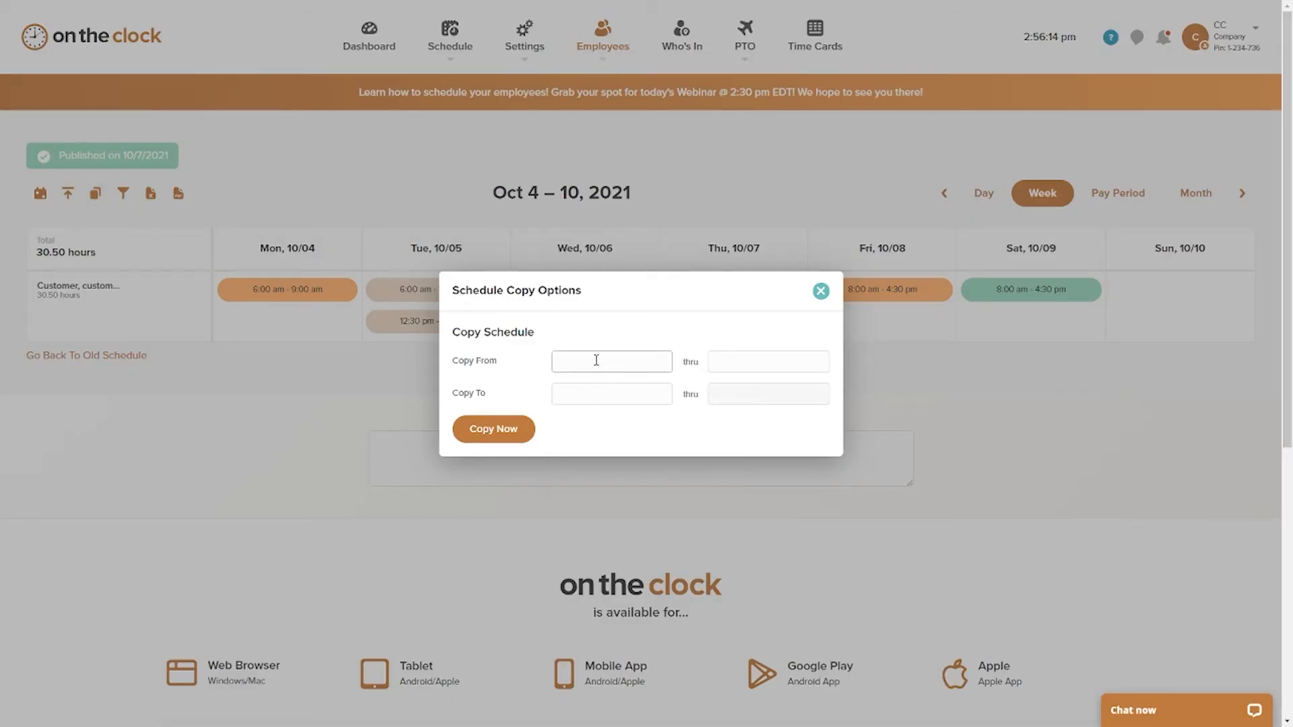
left_click(596, 360)
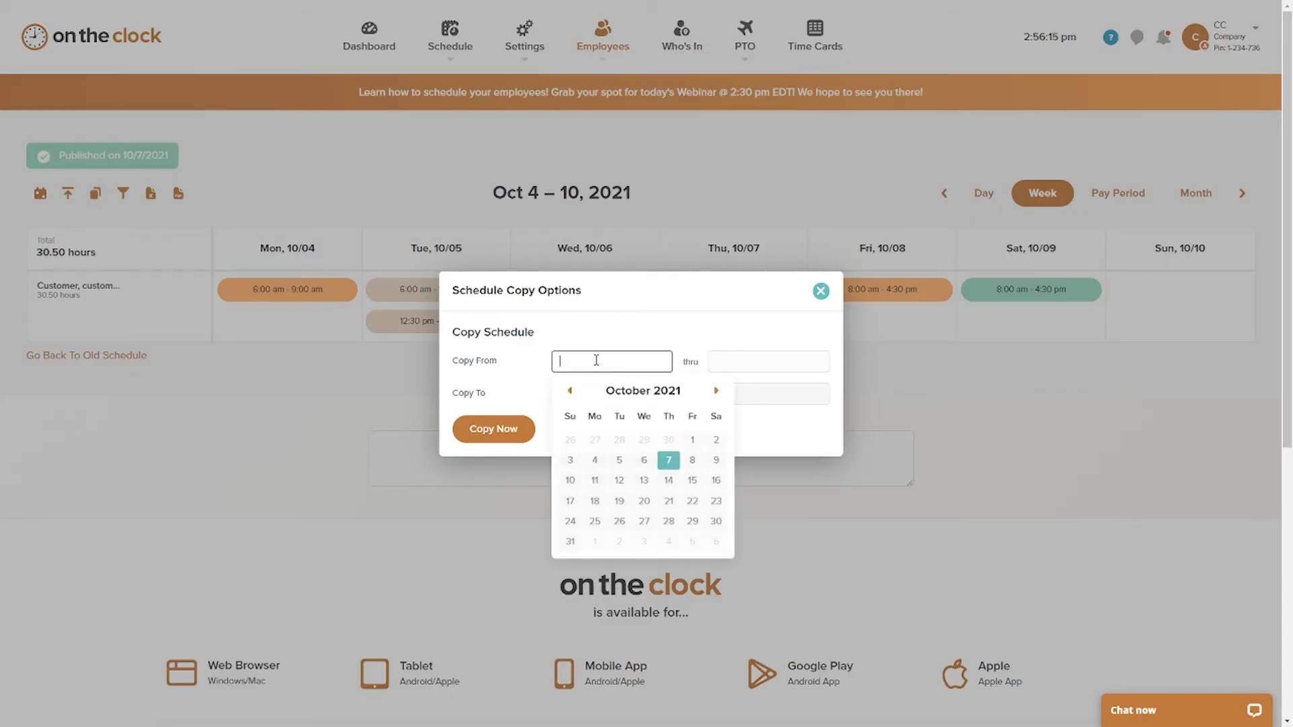
left_click(595, 460)
left_click(767, 361)
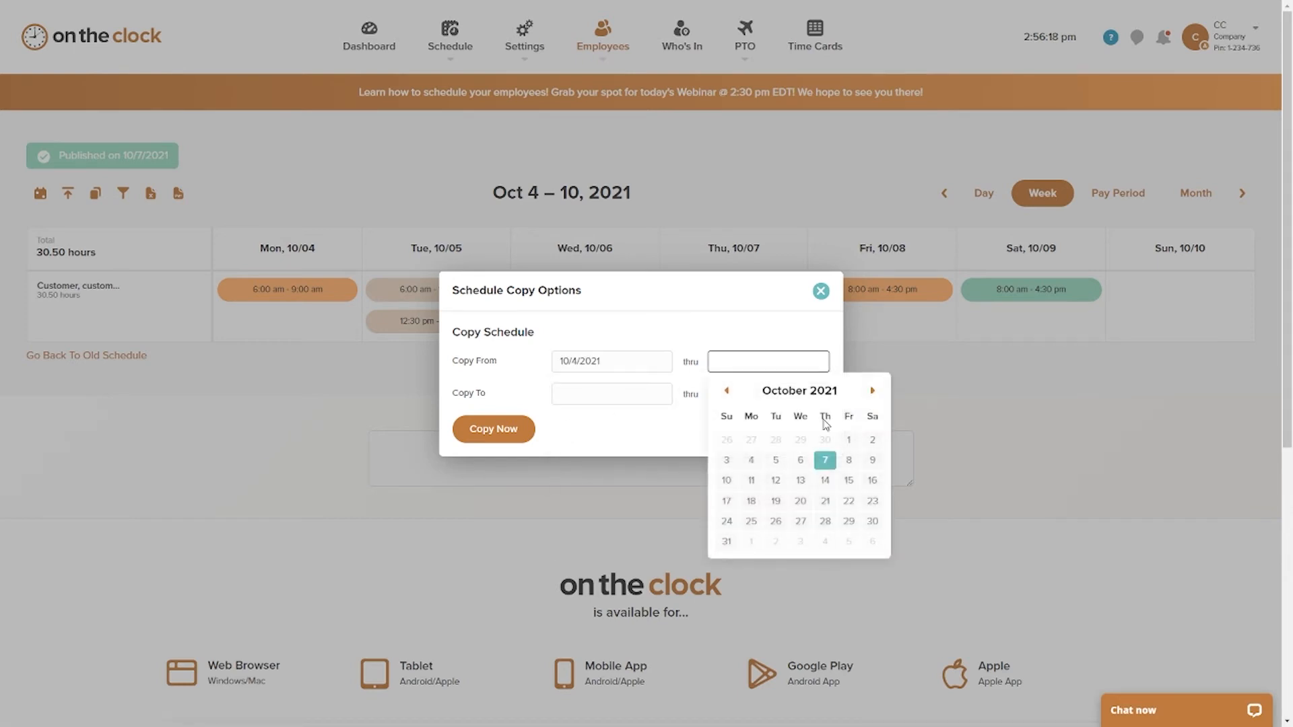
left_click(727, 481)
left_click(577, 396)
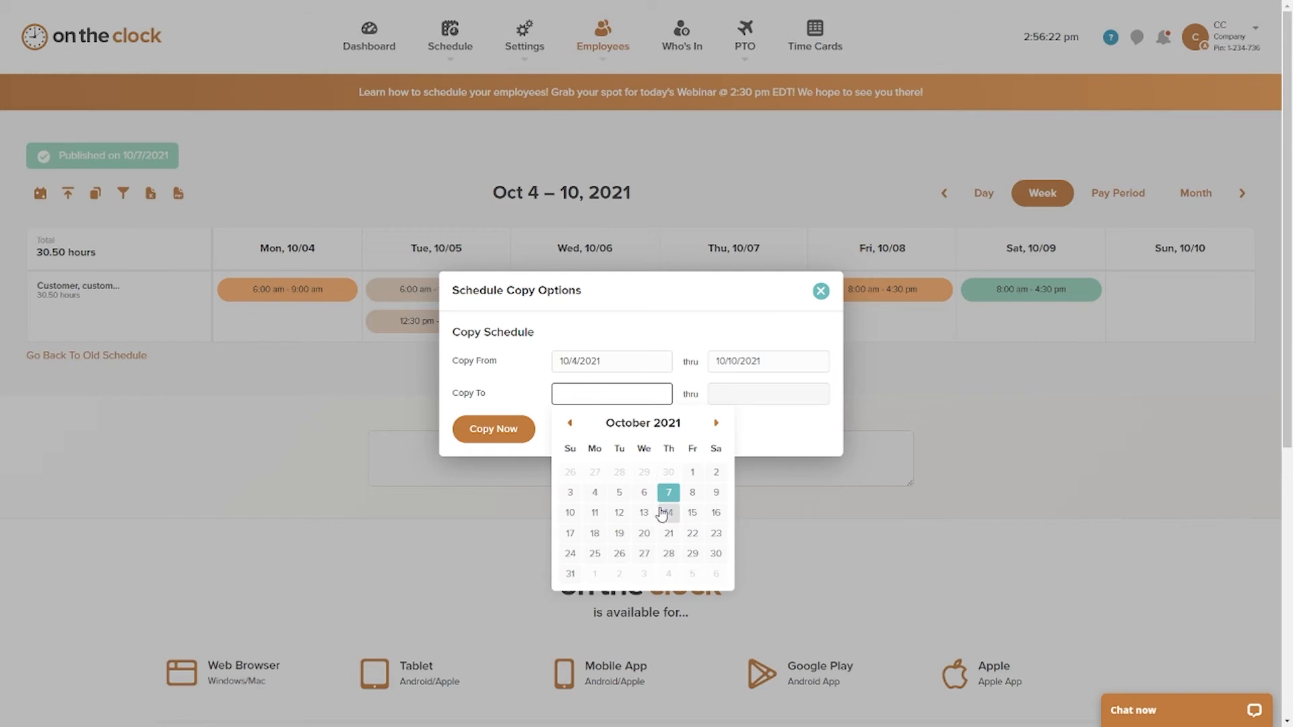
left_click(595, 513)
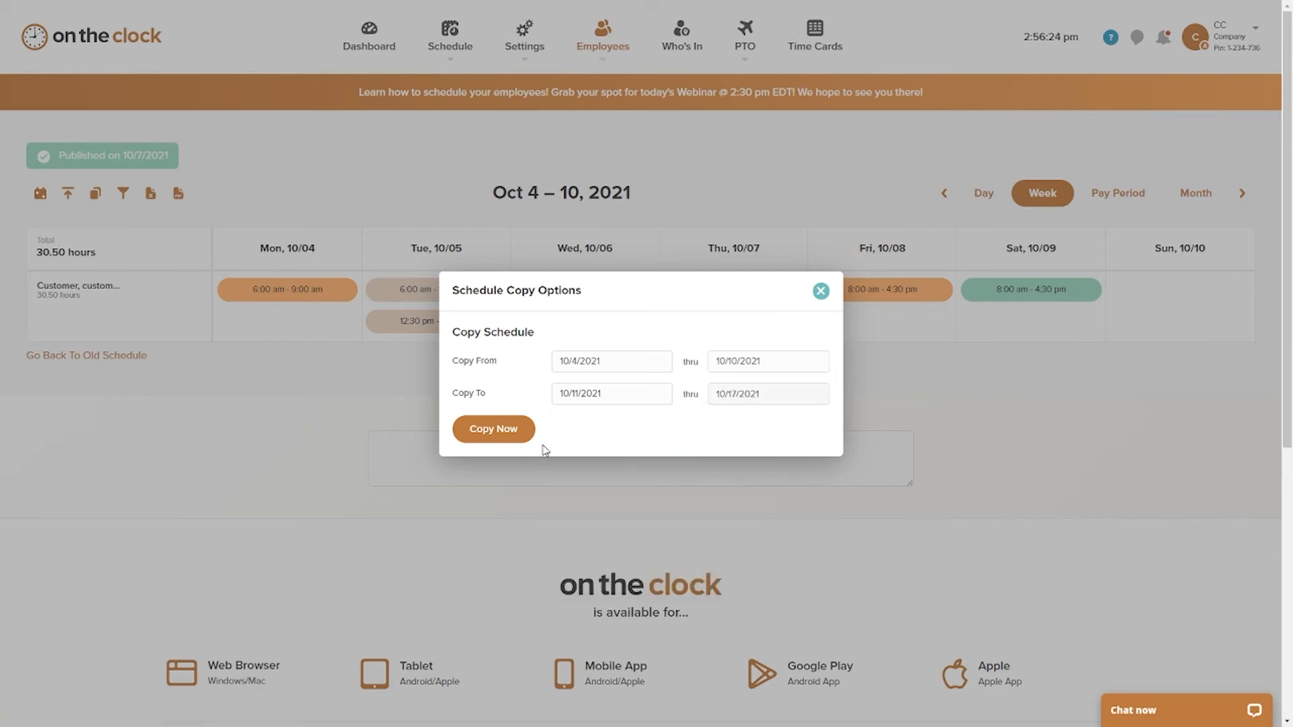
left_click(513, 439)
left_click(641, 421)
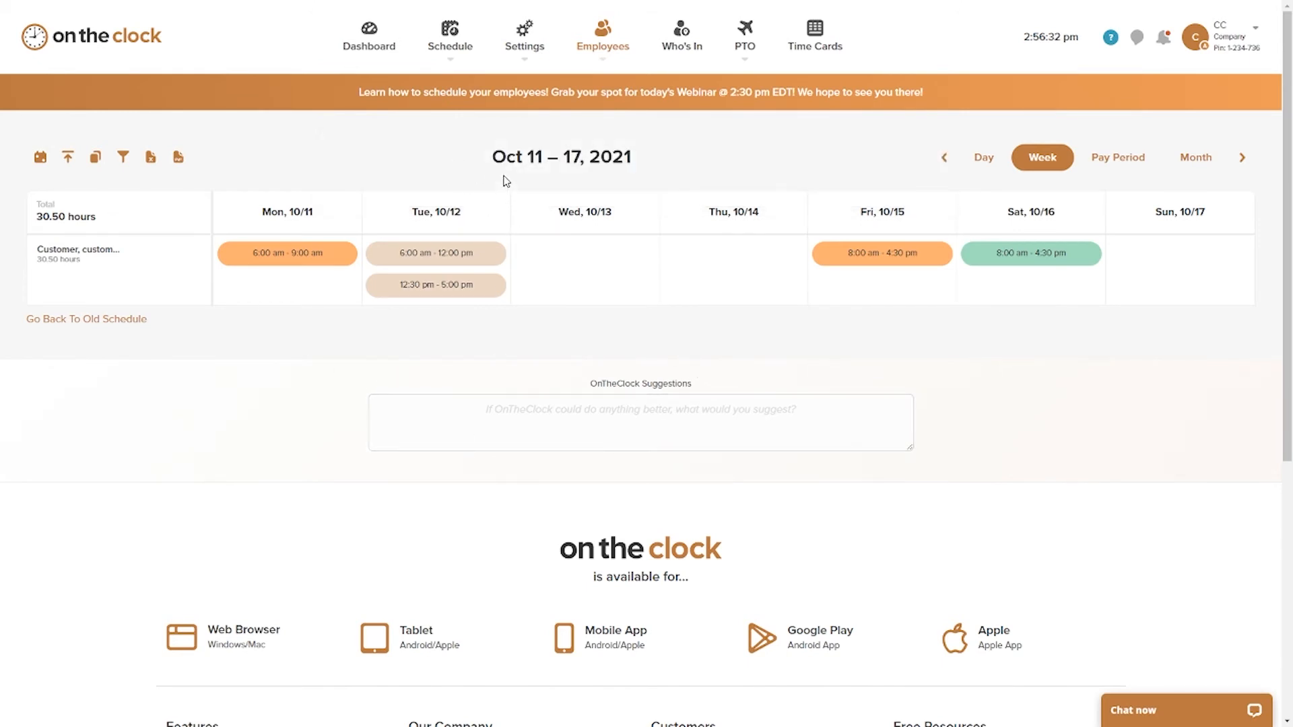
Step: Publish the copied schedule for Oct 11 – 17, 2021
left_click(69, 159)
left_click(763, 350)
left_click(640, 435)
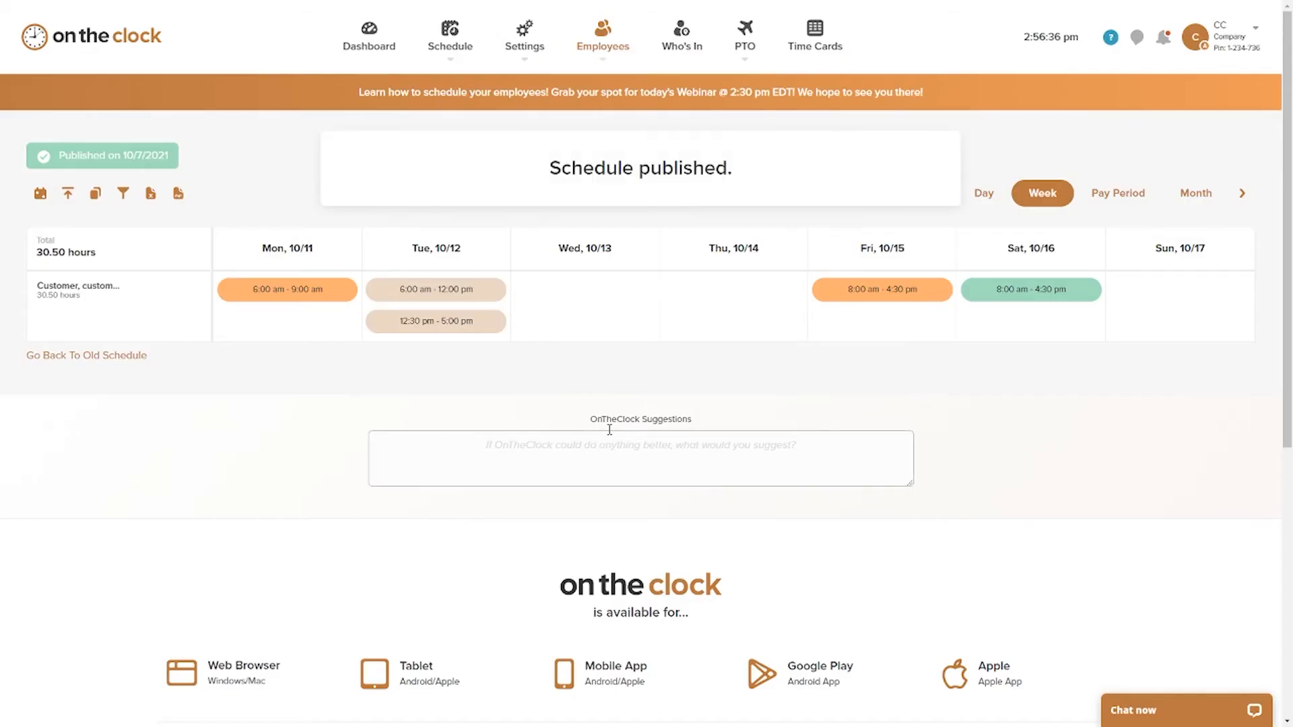
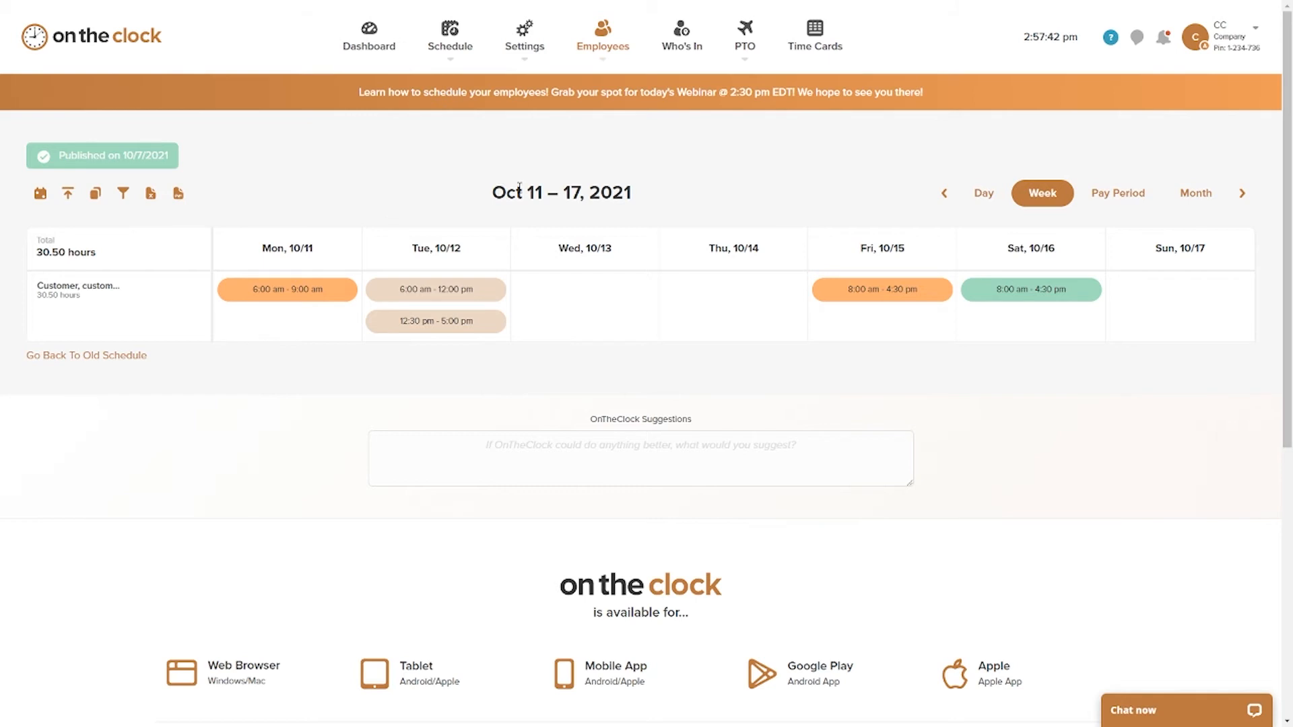
Step: Delete employee number 1 from the full employee list, including future PTO entries and timecards
mouse_move(600, 51)
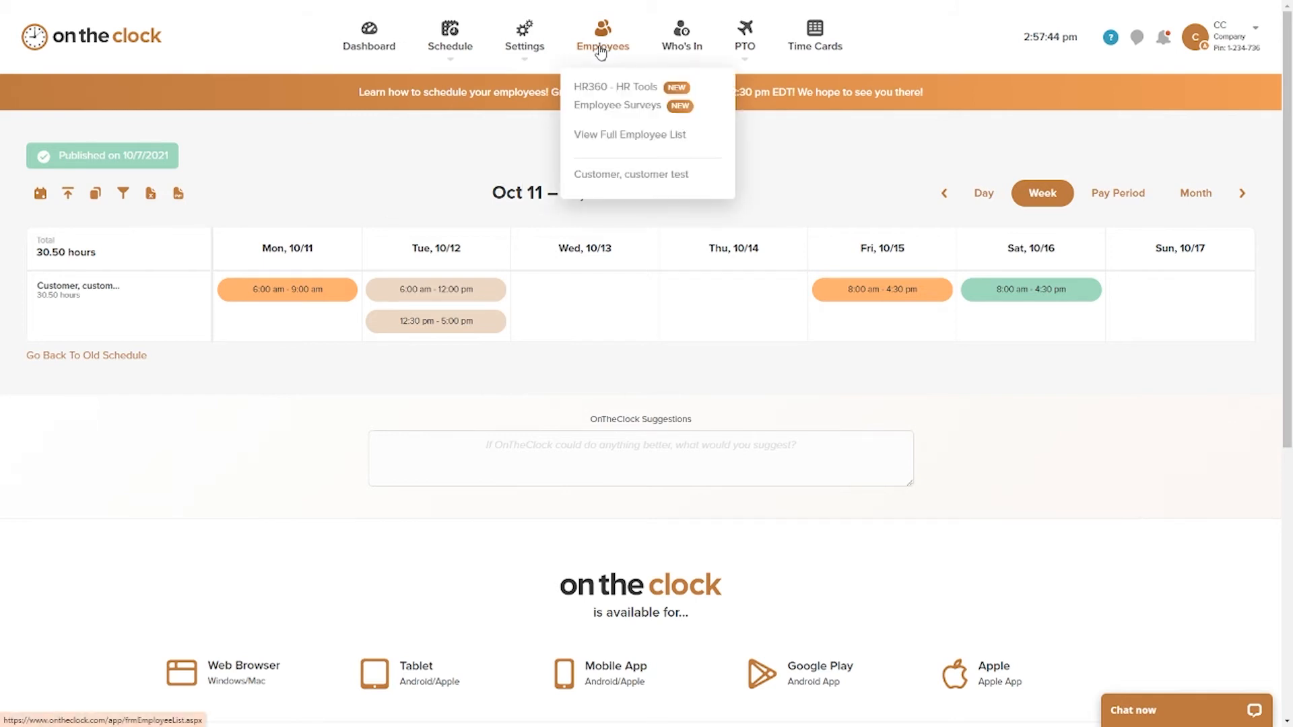
left_click(607, 135)
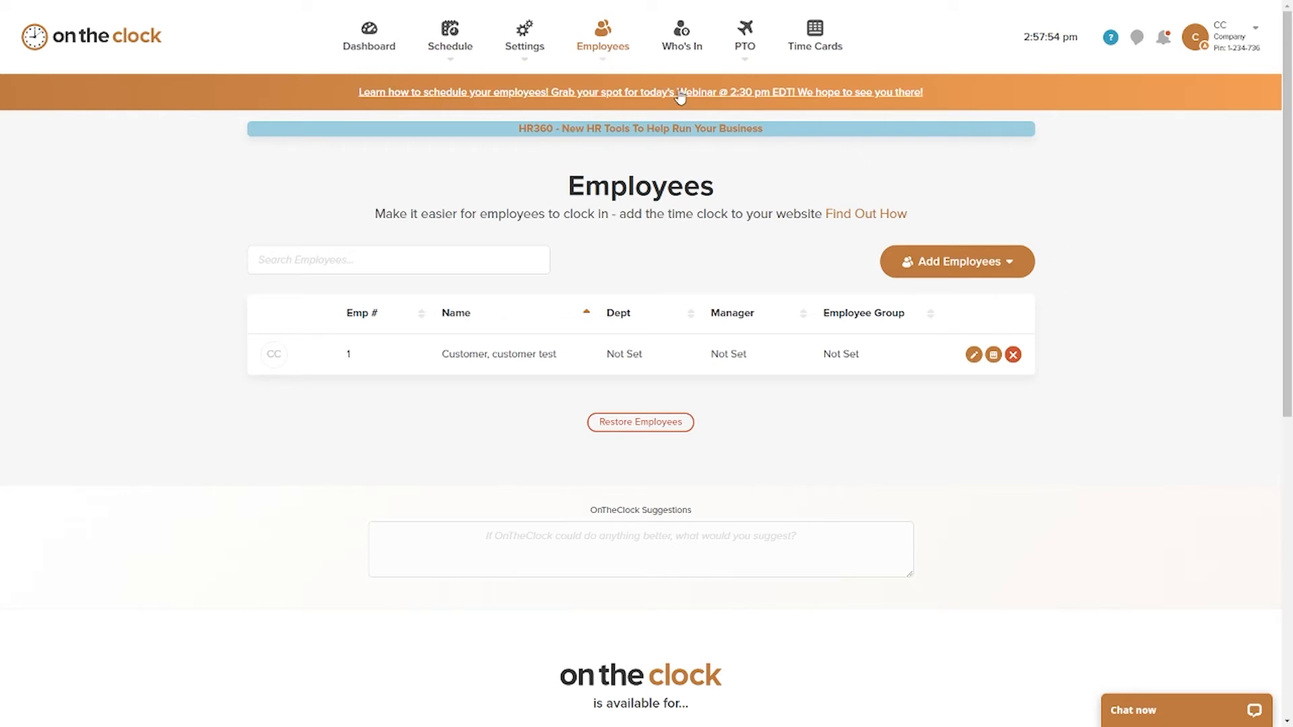
mouse_move(606, 69)
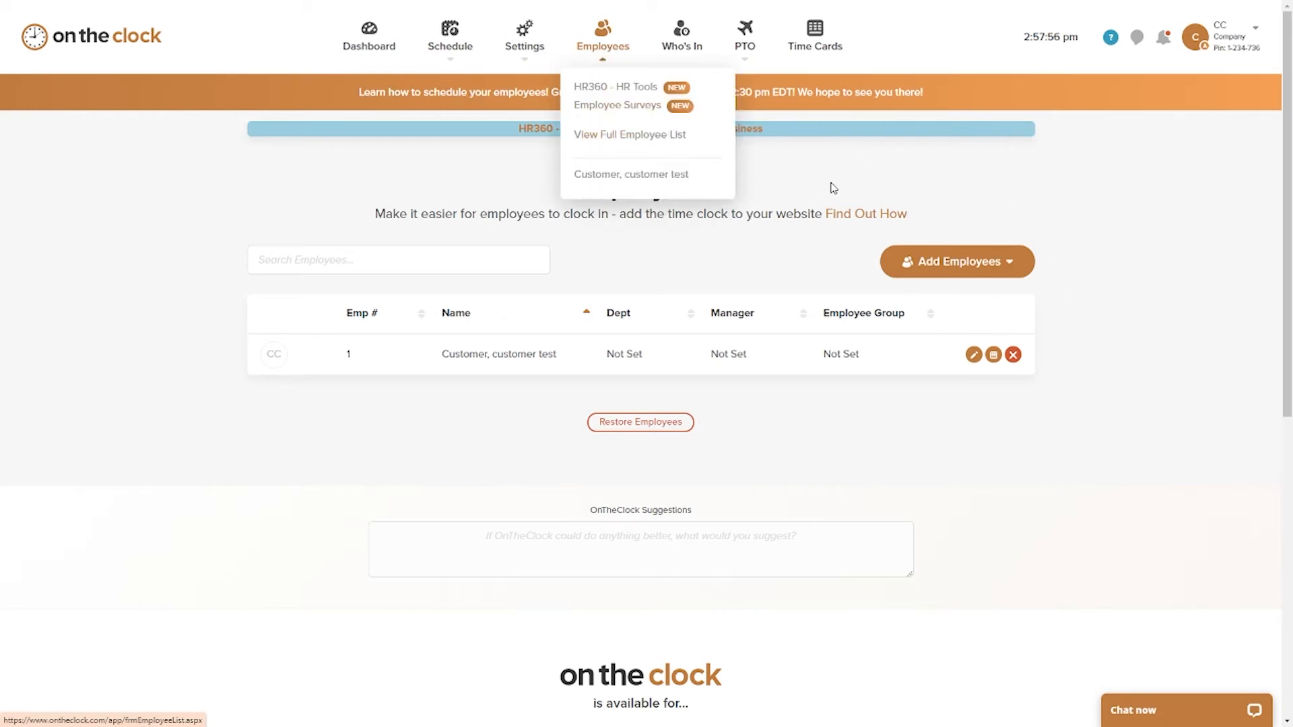
left_click(1012, 355)
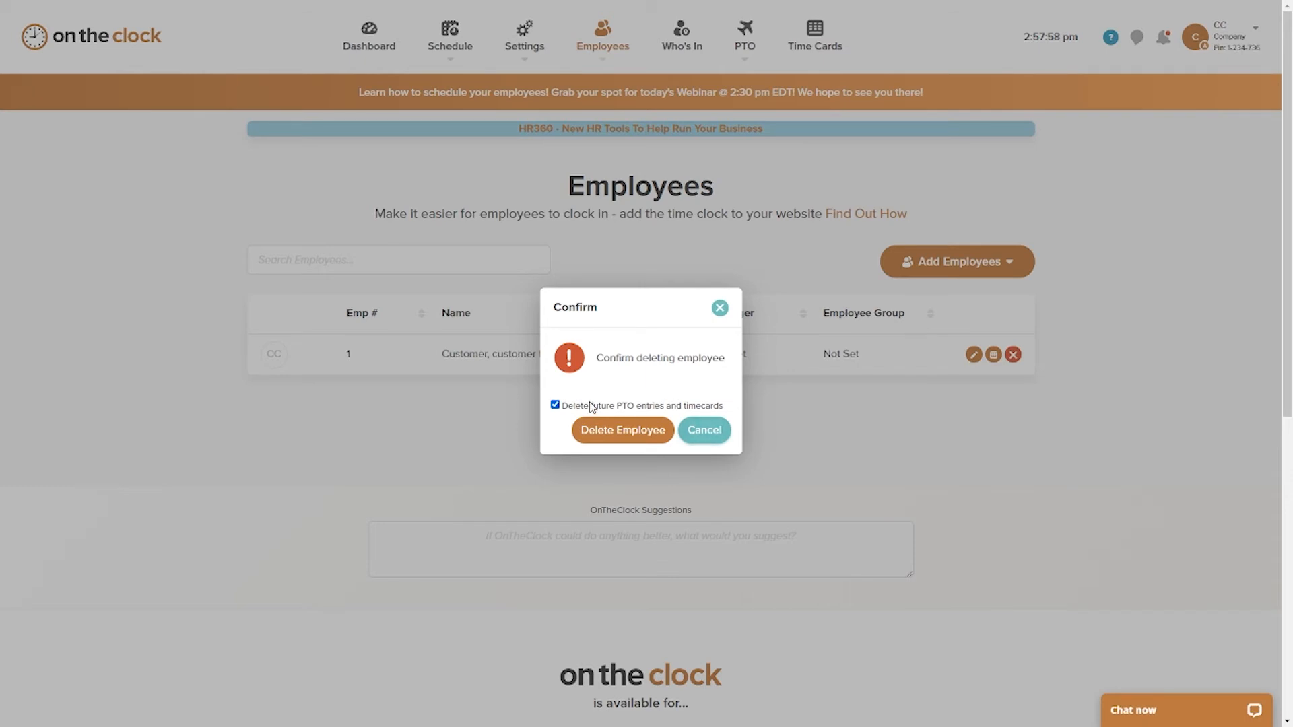
left_click(621, 431)
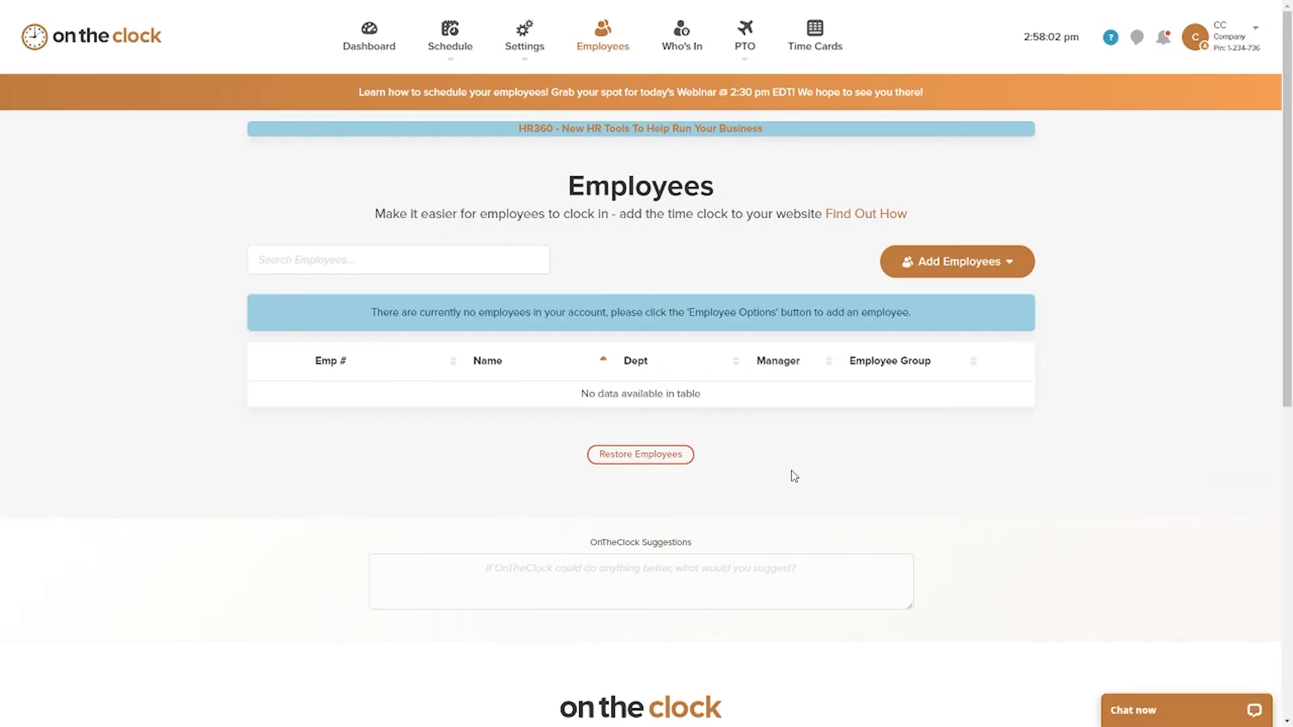
Step: Restore employee number 1 from the deleted employees
left_click(657, 456)
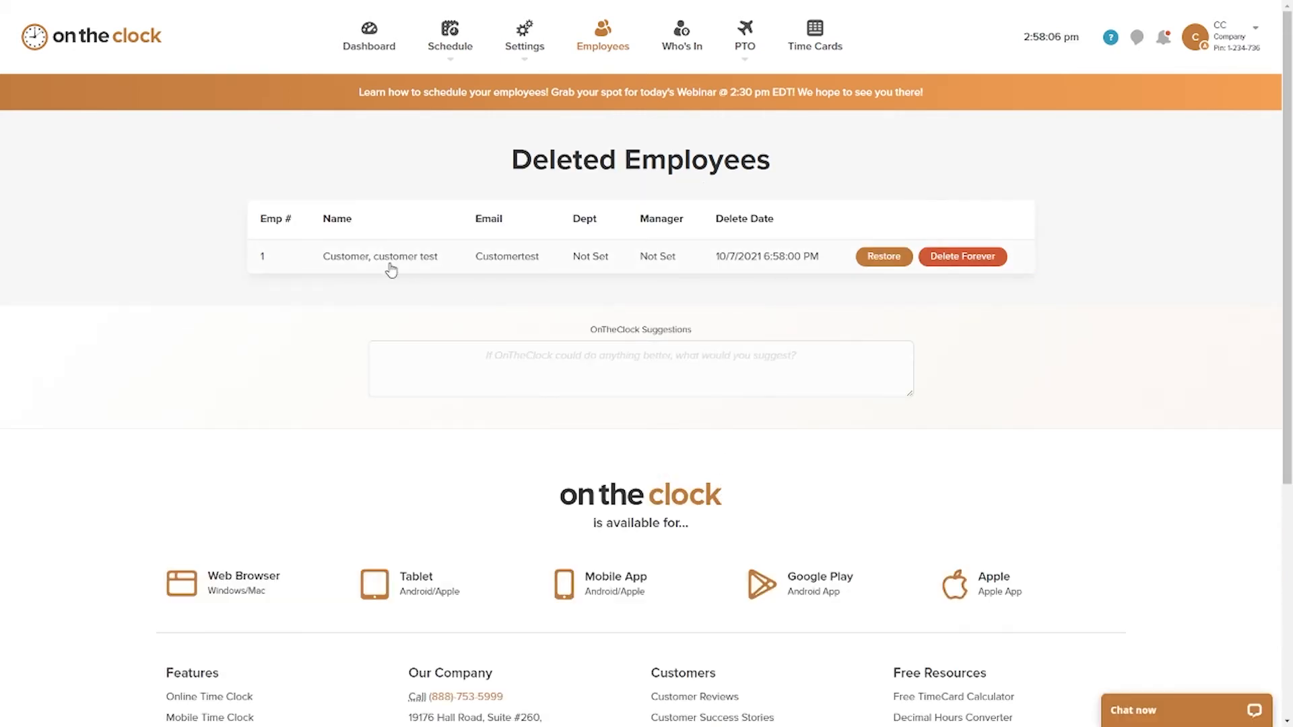
left_click(883, 257)
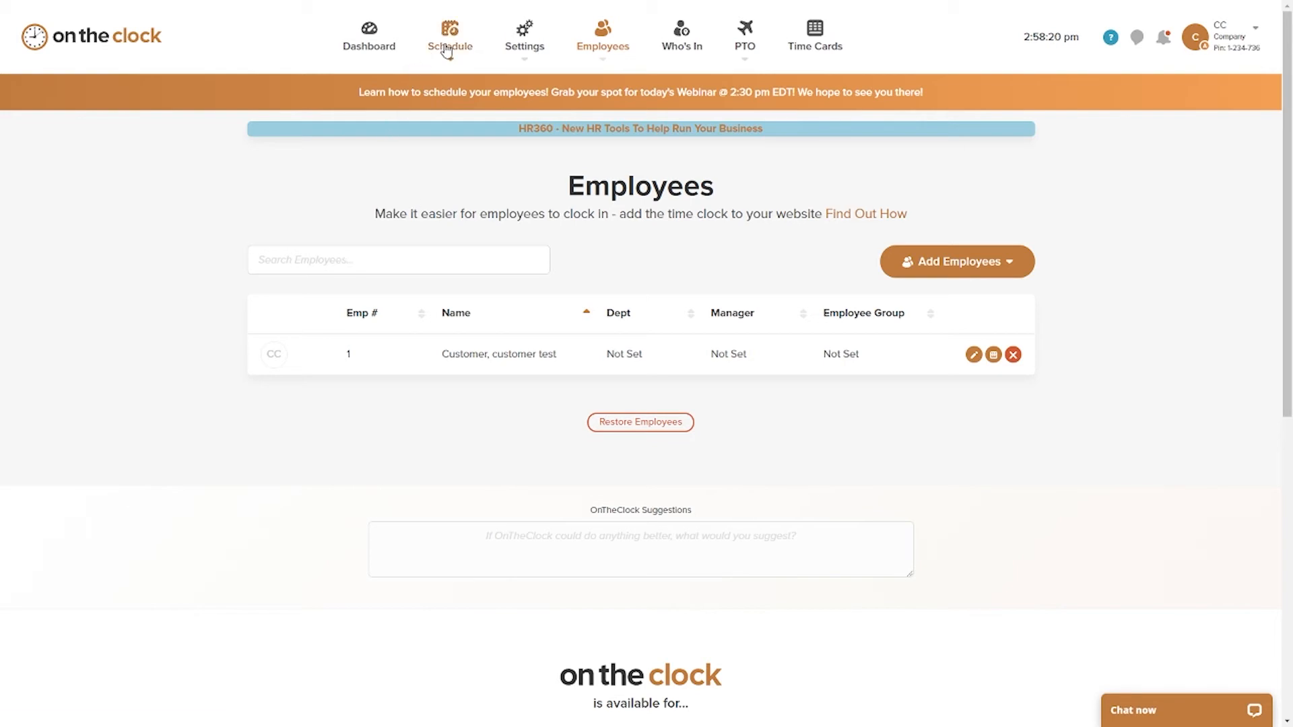
Step: Return to the employee schedule and review the publish options for the week of Oct 4 – 10, 2021
mouse_move(450, 41)
left_click(448, 90)
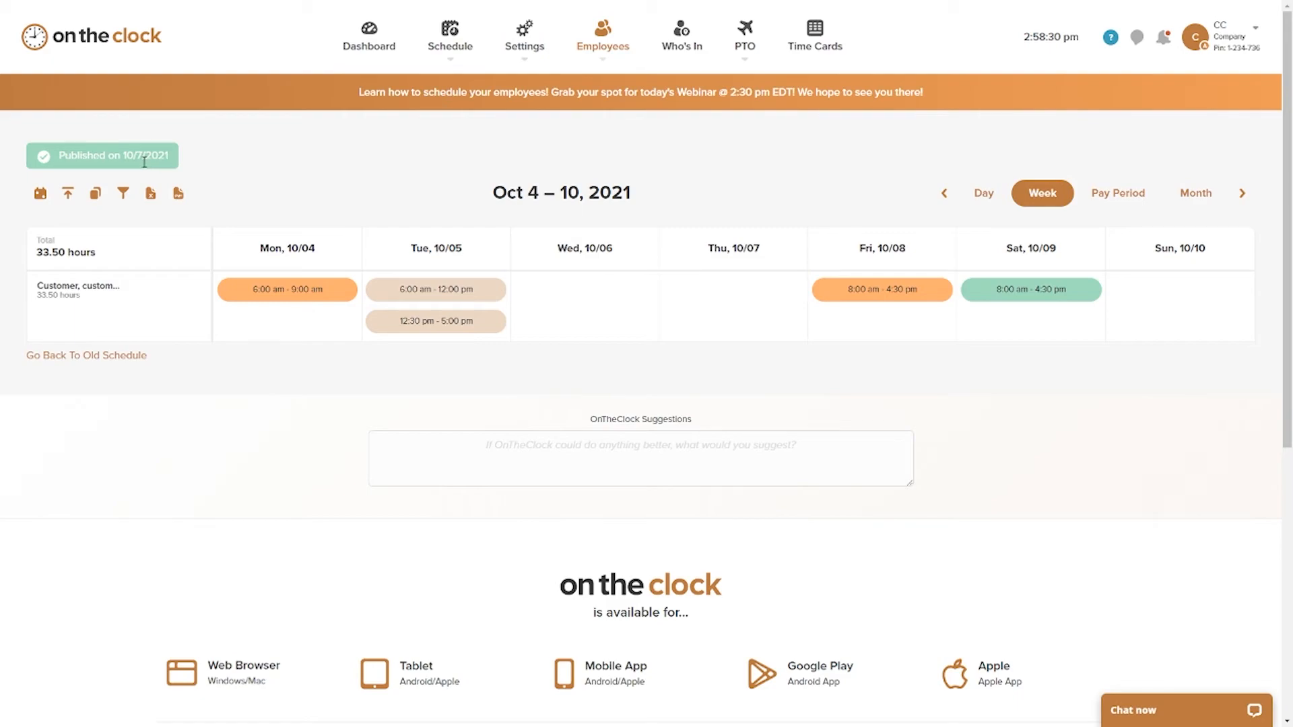
left_click(68, 193)
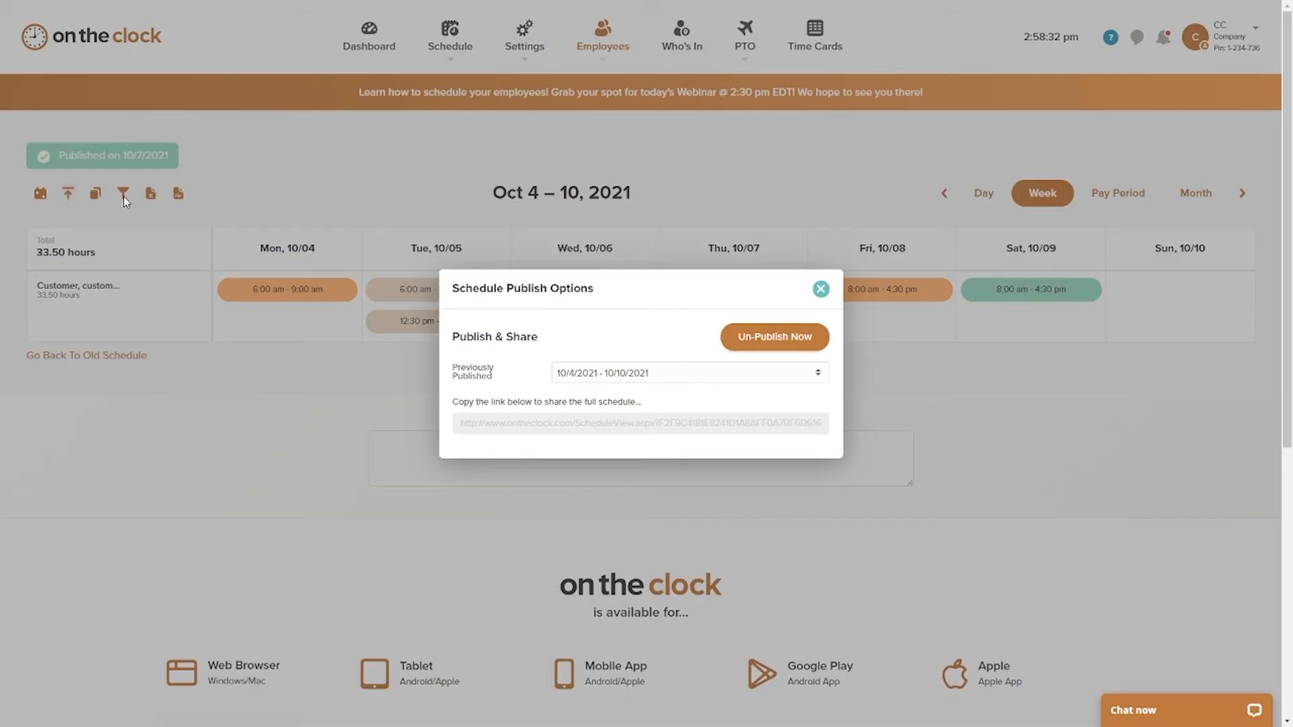
left_click(818, 297)
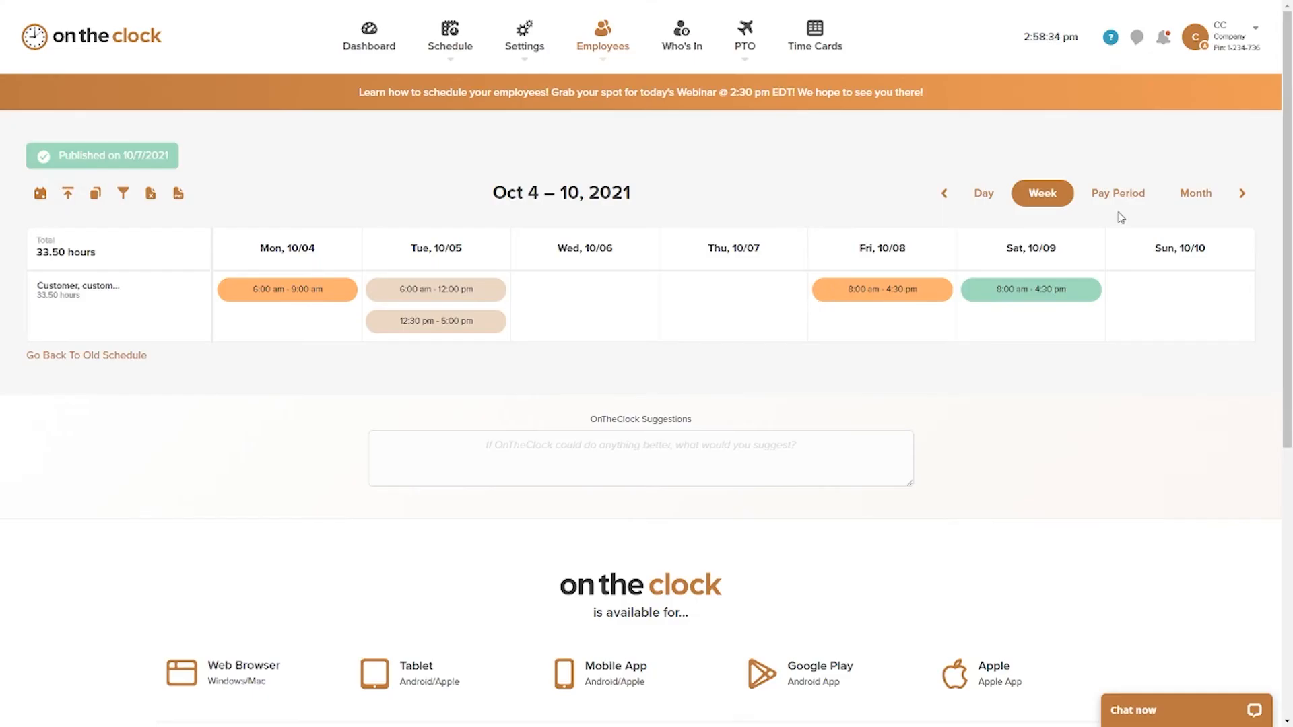
Step: Show the schedule for the whole month and publish October 2021
left_click(1201, 194)
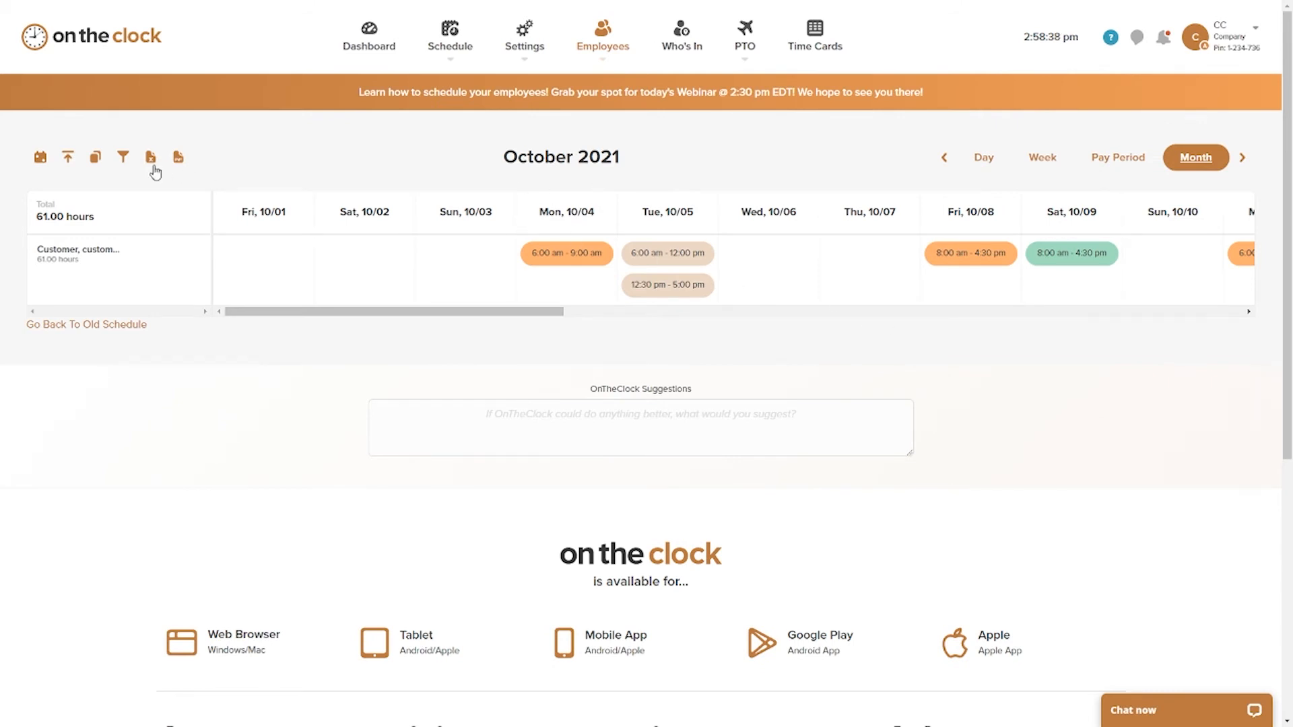
left_click(68, 158)
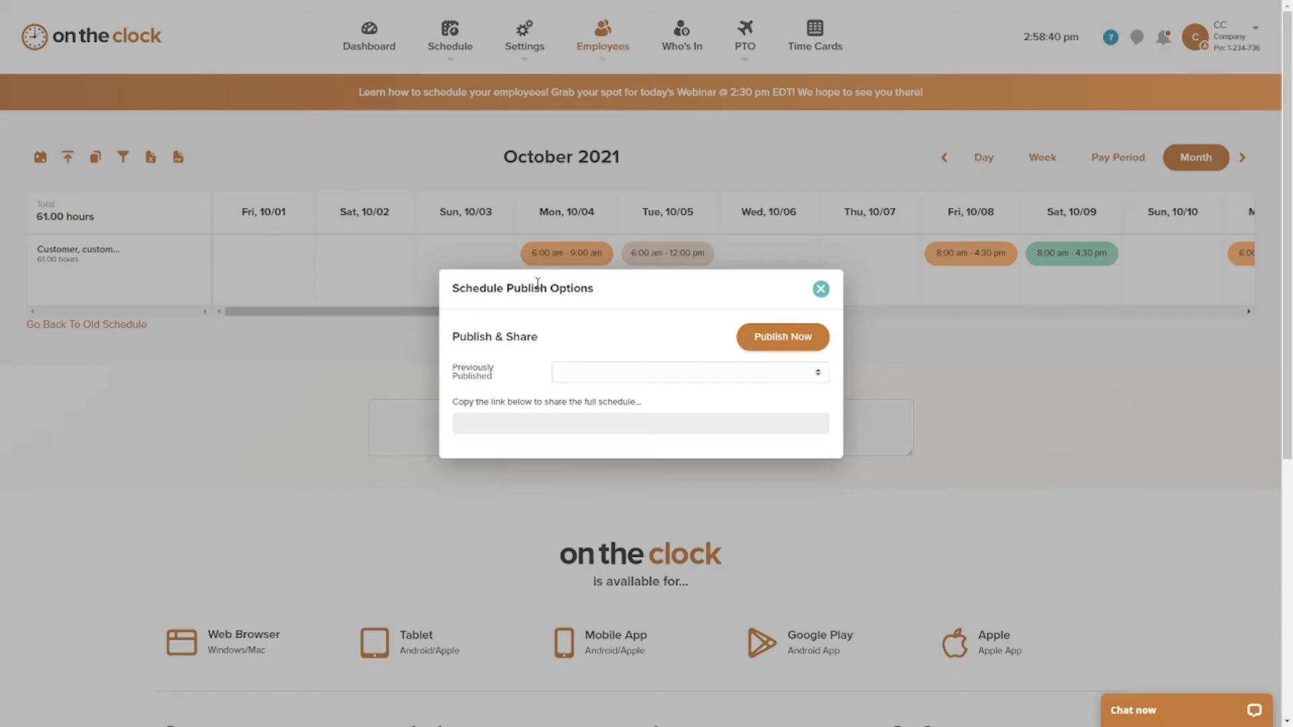
left_click(773, 347)
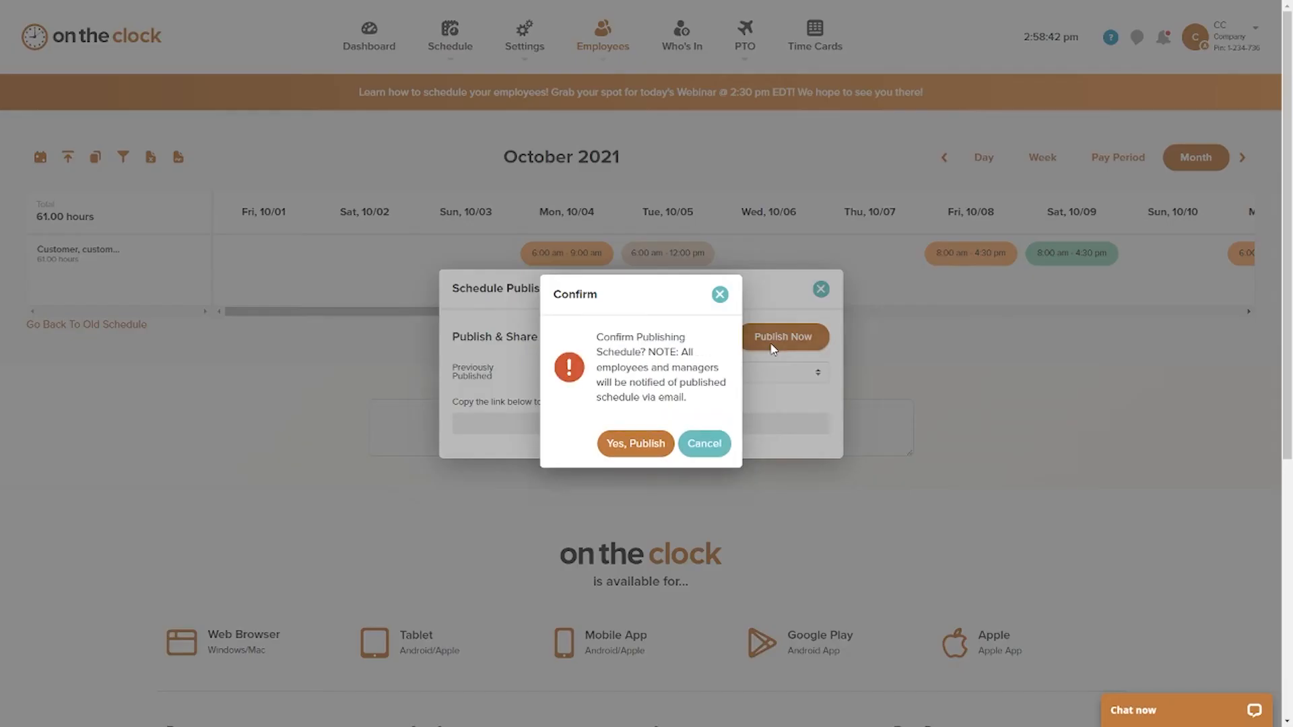
left_click(635, 443)
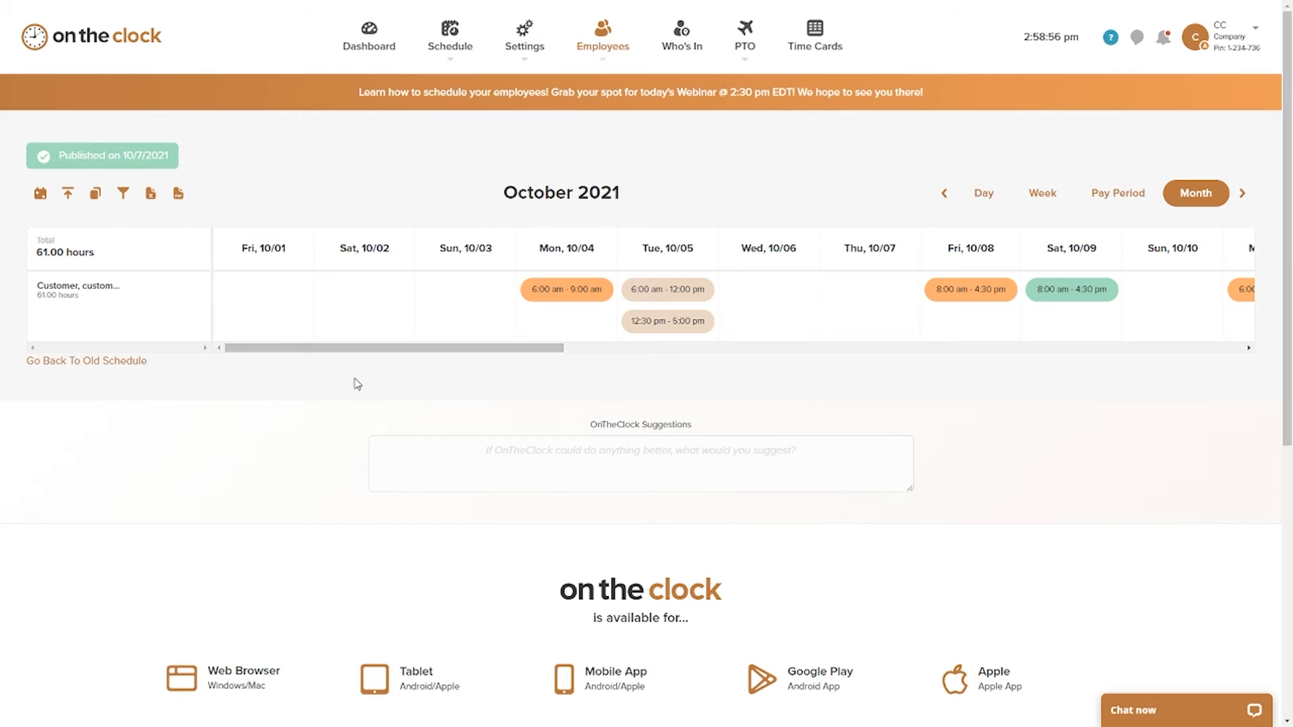
Step: Move the 8:00 am - 4:30 pm shift from Fri, 10/08 to Thu, 10/07
left_click_drag(354, 354, 323, 398)
left_click_drag(412, 348, 291, 340)
left_click_drag(961, 293, 873, 326)
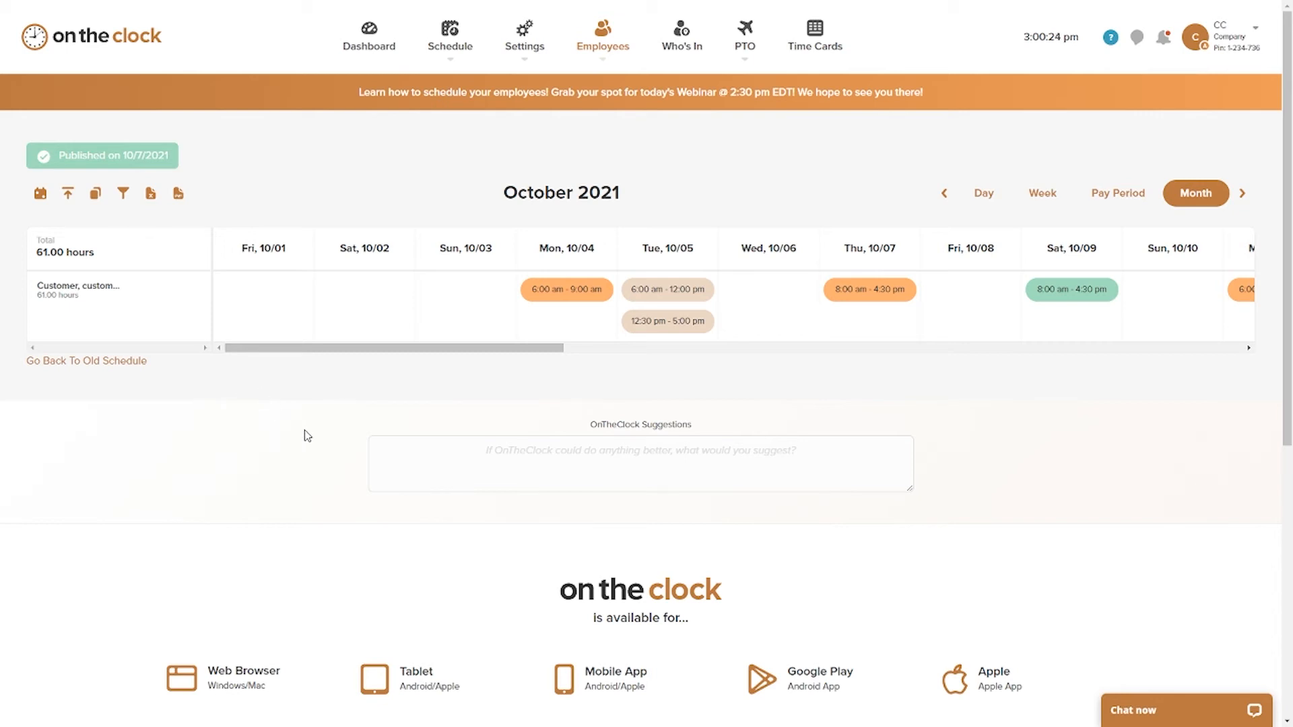
Step: Start adding one employee from the full employee list and fill in the first and last name
left_click(602, 45)
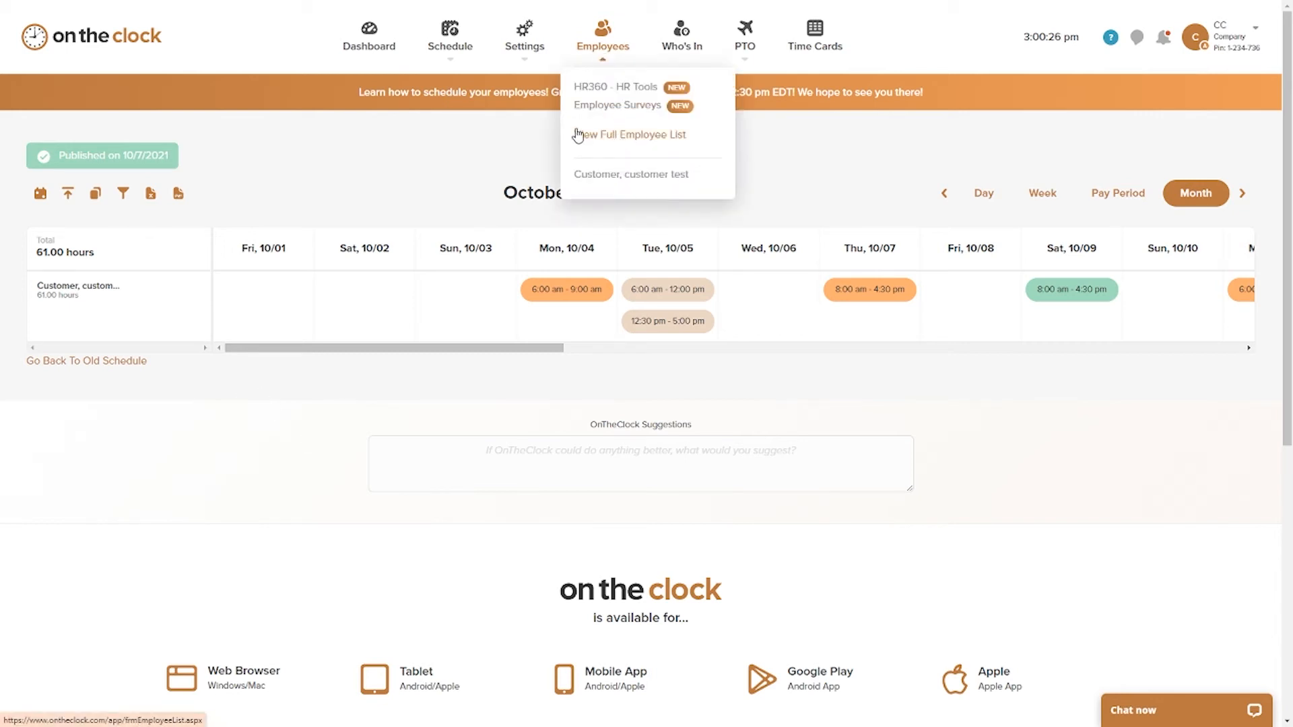
left_click(648, 135)
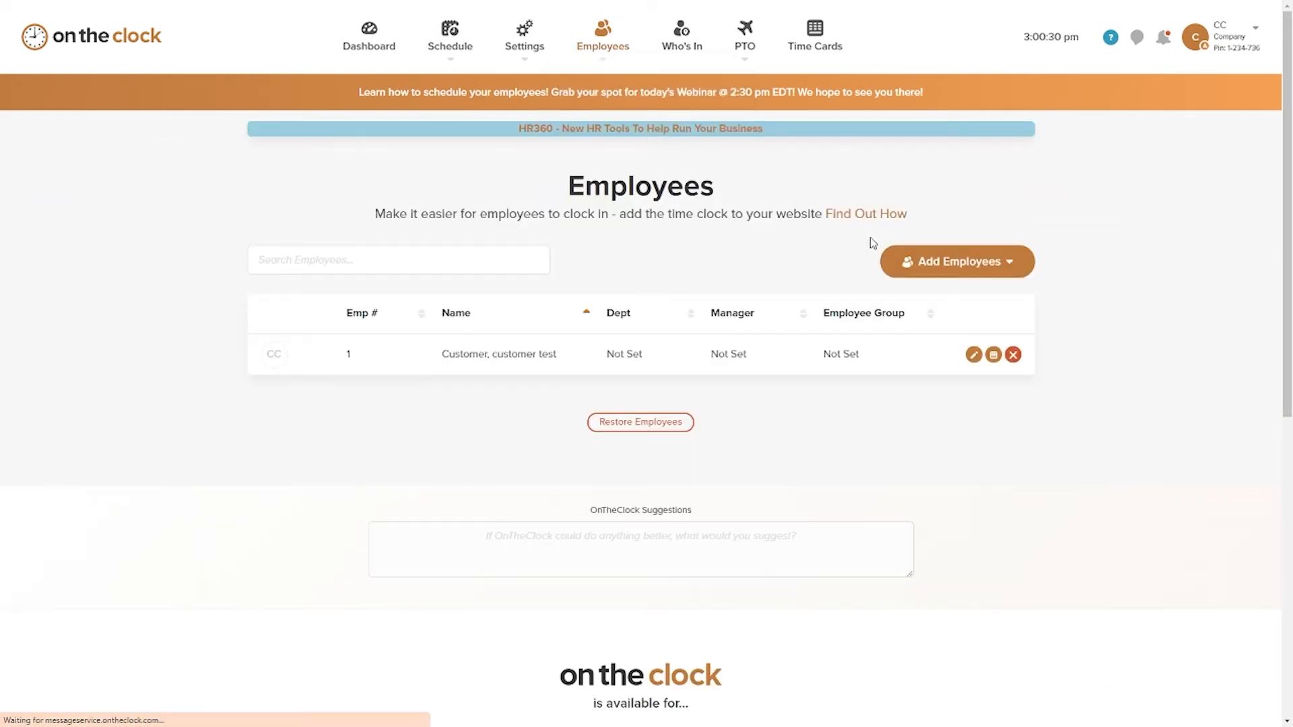
left_click(942, 263)
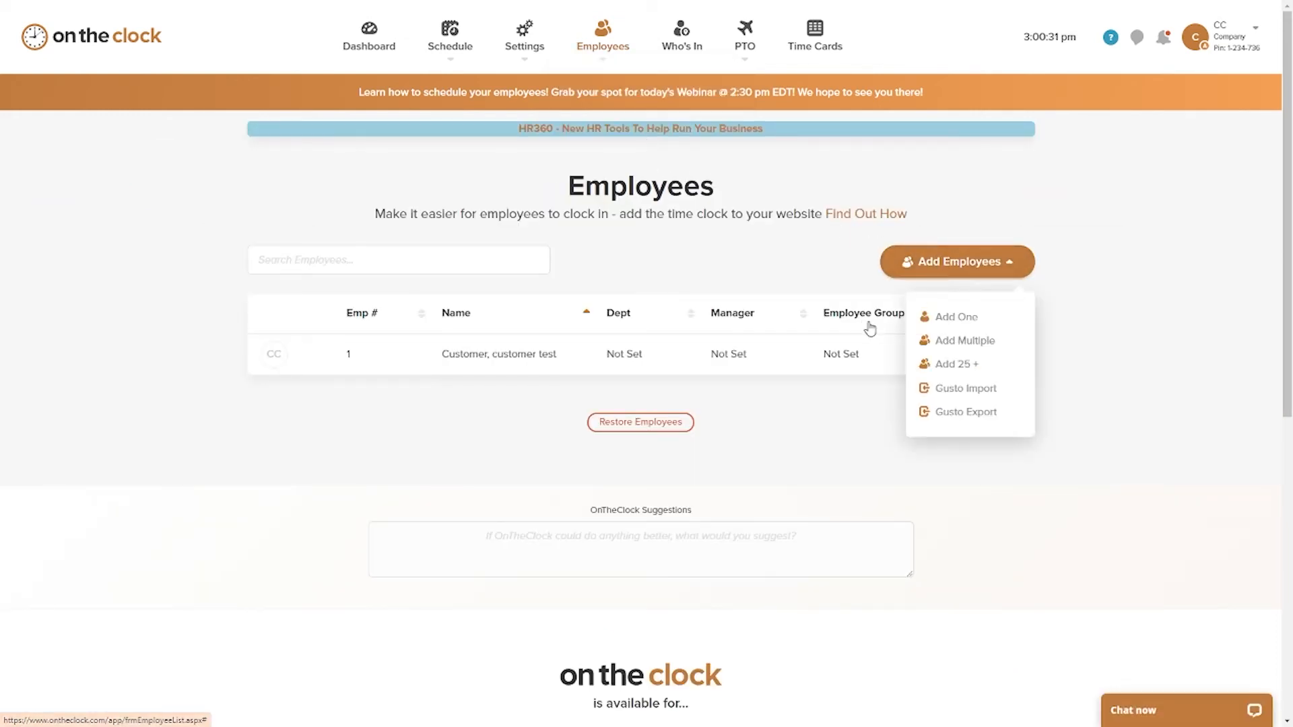
left_click(961, 319)
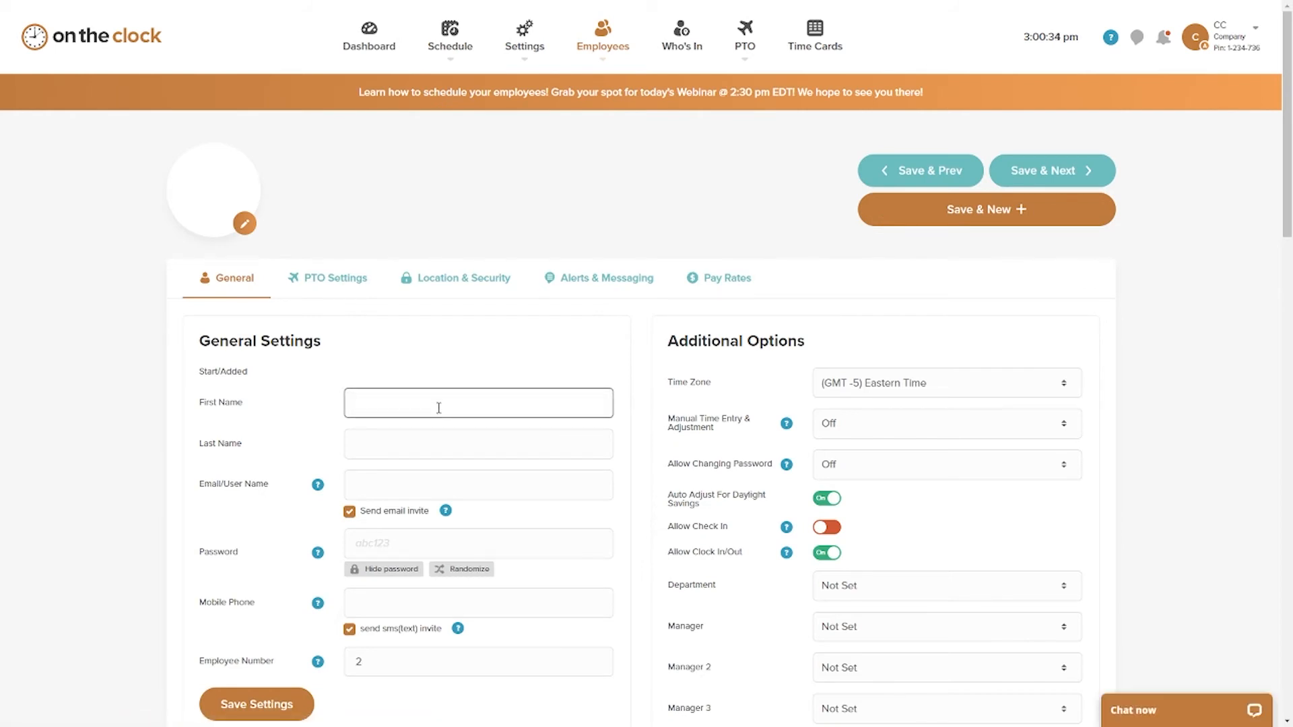
type("Test")
left_click(391, 448)
type("Employee")
Step: Fill in the new employee's user name, generate a random password and save the settings
left_click(406, 485)
type("Temp")
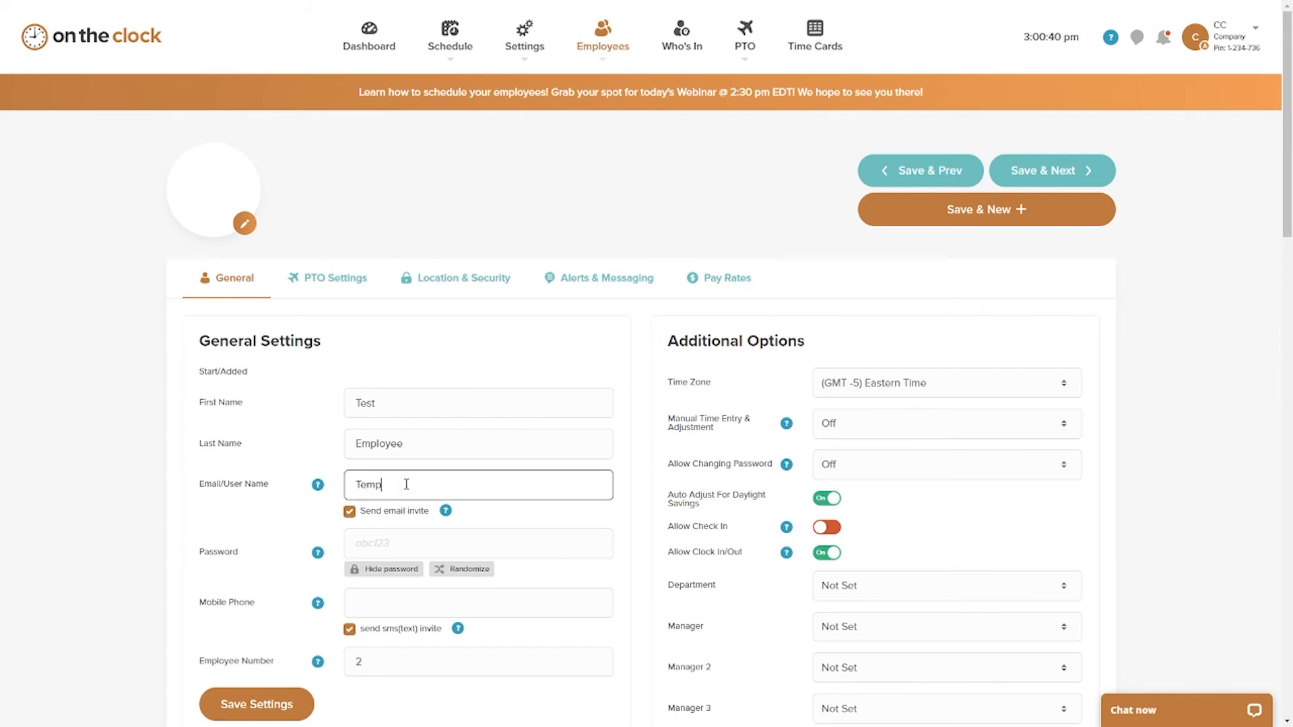
scroll(425, 439, "down", 1)
type("22334")
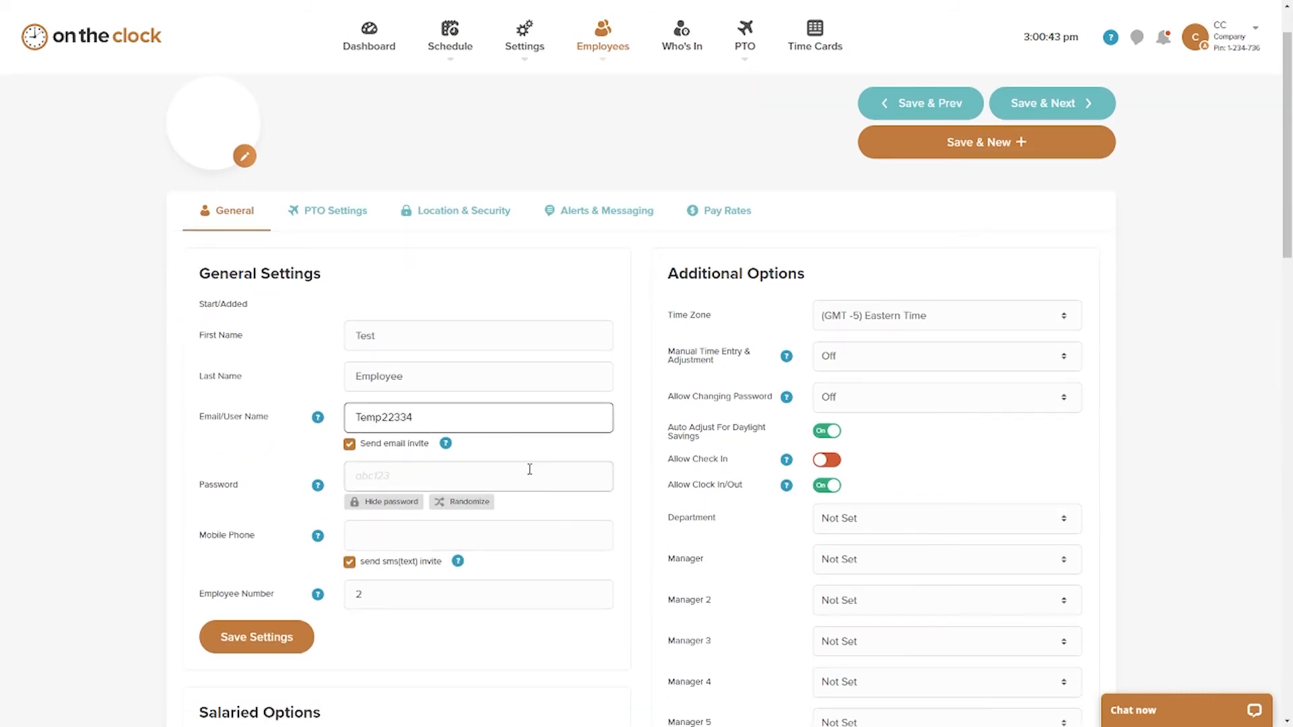
scroll(471, 455, "down", 1)
left_click(459, 436)
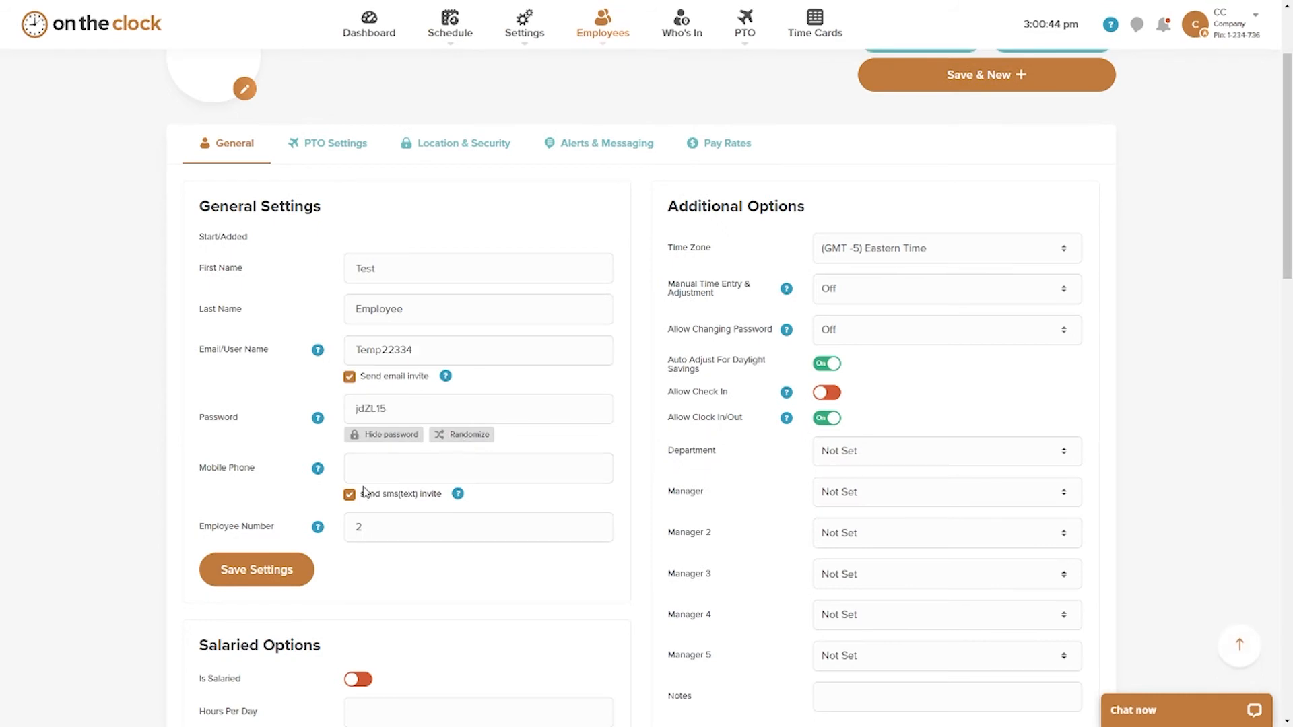
left_click(274, 580)
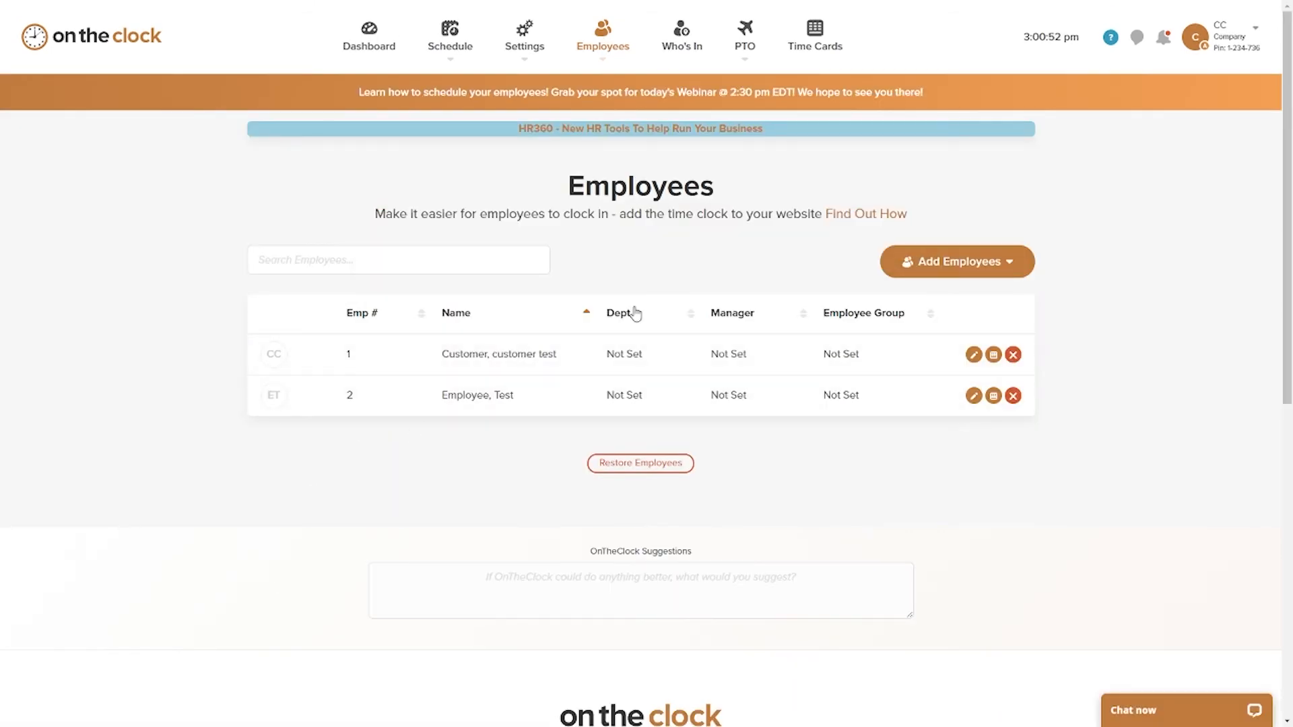
Step: Add a Morning shift (8:00 am - 4:30 pm) on 10/4/2021 for the new employee in the employee schedule
mouse_move(448, 51)
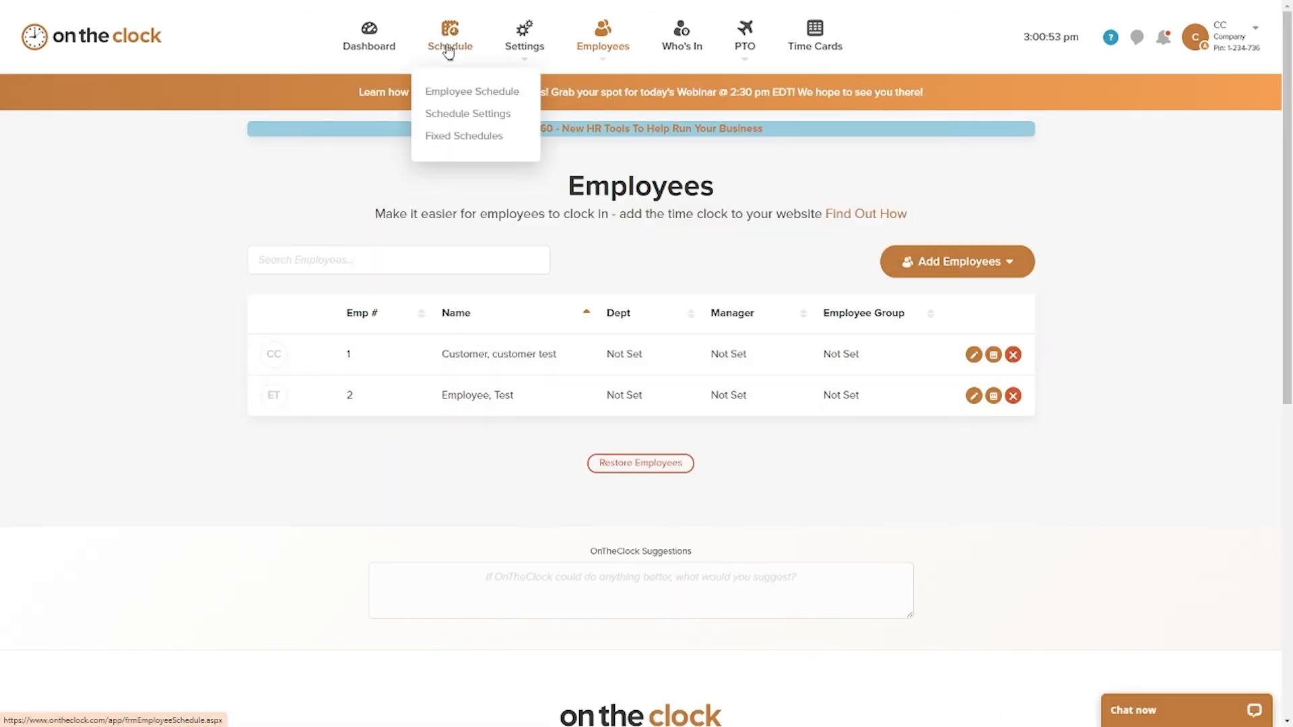
left_click(461, 100)
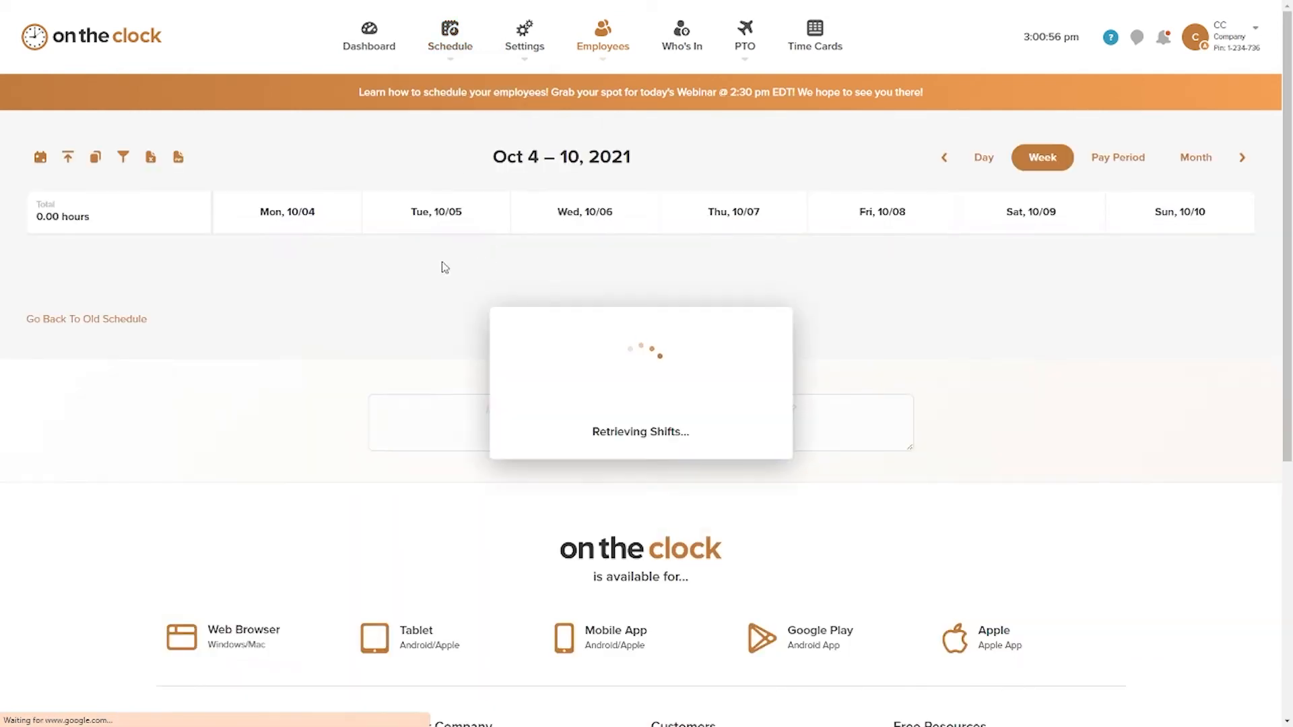
left_click(314, 366)
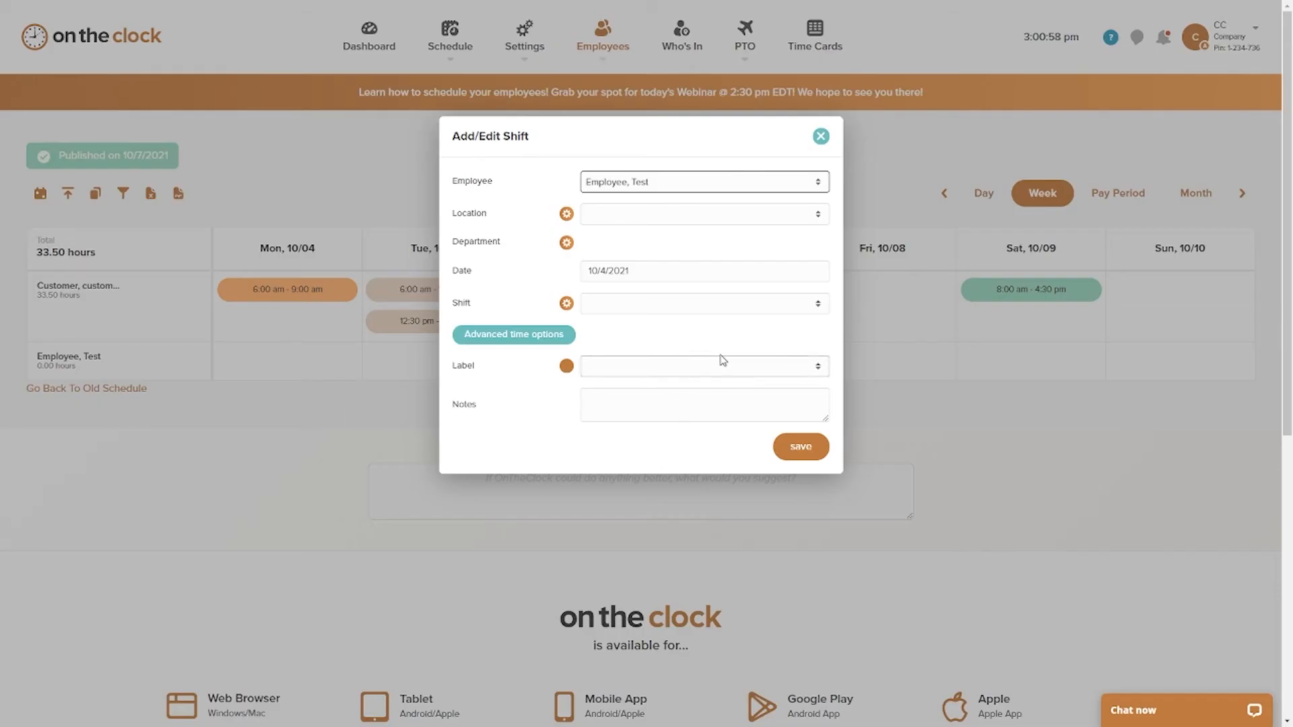
left_click(681, 366)
left_click(658, 312)
left_click(659, 343)
left_click(646, 306)
left_click(657, 333)
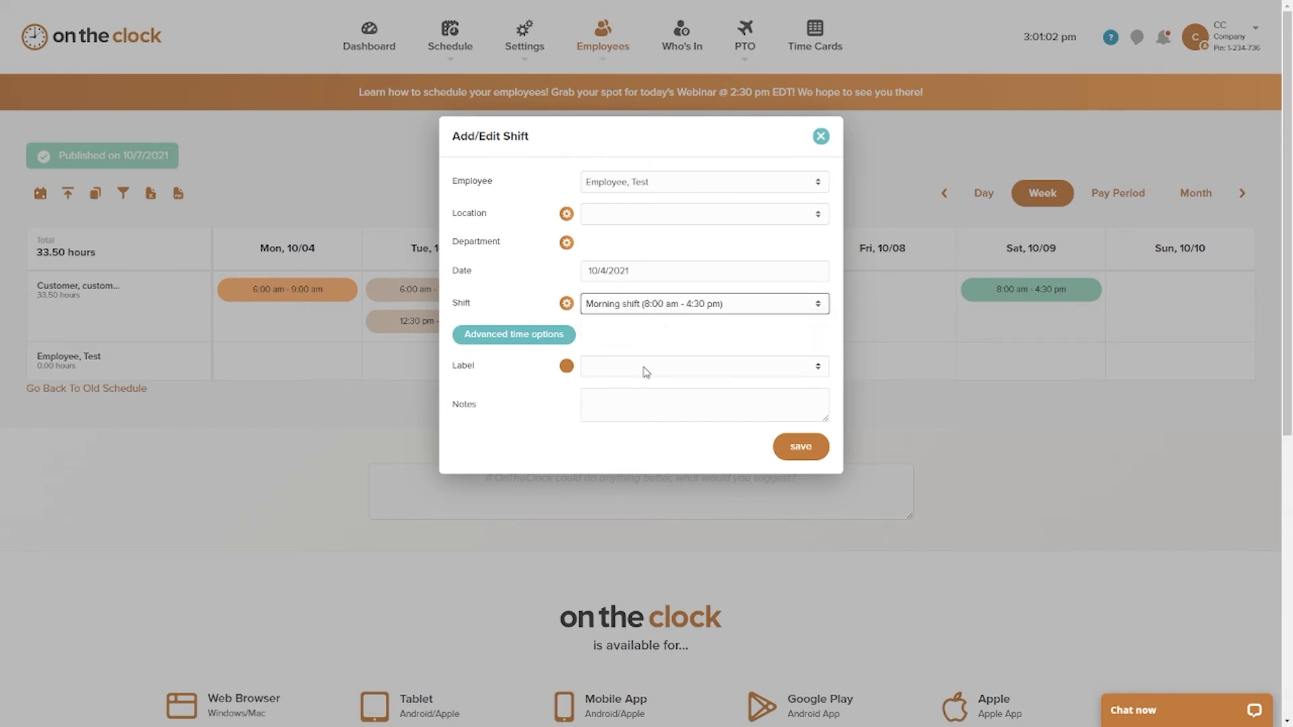
left_click(785, 447)
Step: Add an 8:00 am - 4:30 pm shift with the label Dept A on 10/6/2021 for the new employee
left_click(563, 375)
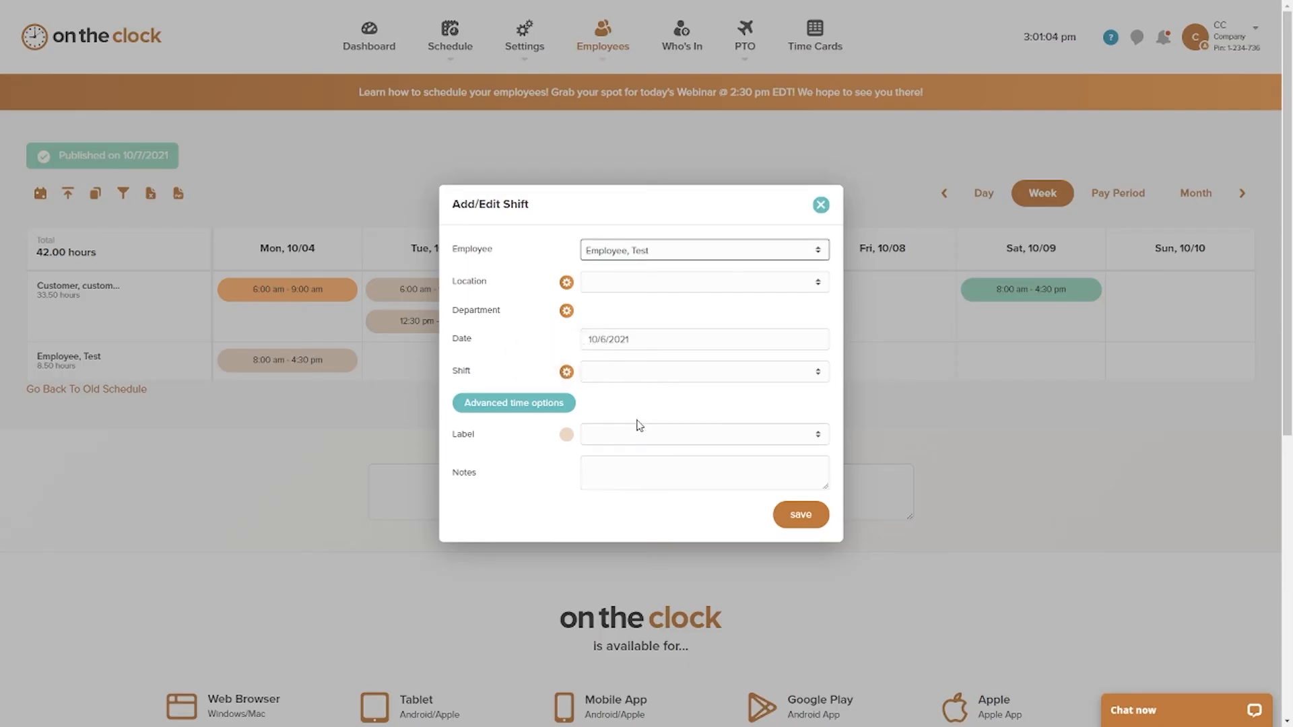
left_click(640, 436)
left_click(610, 475)
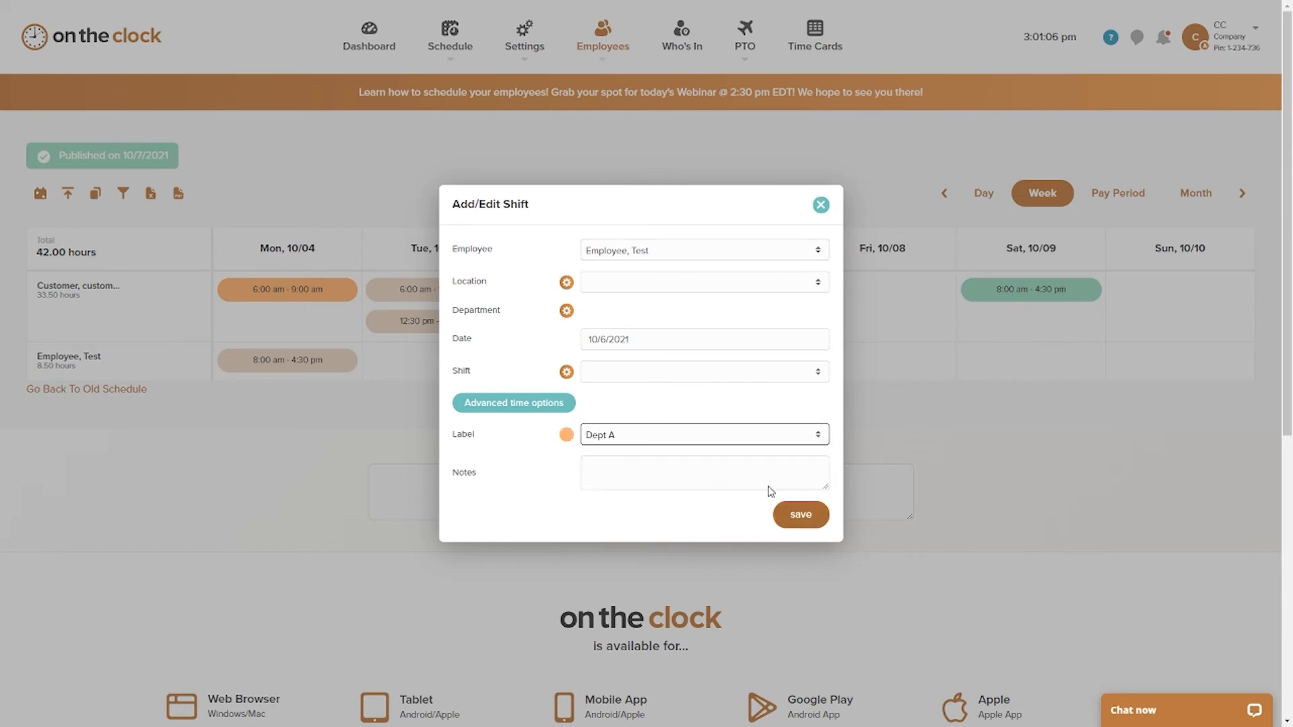
left_click(638, 371)
left_click(665, 404)
left_click(804, 527)
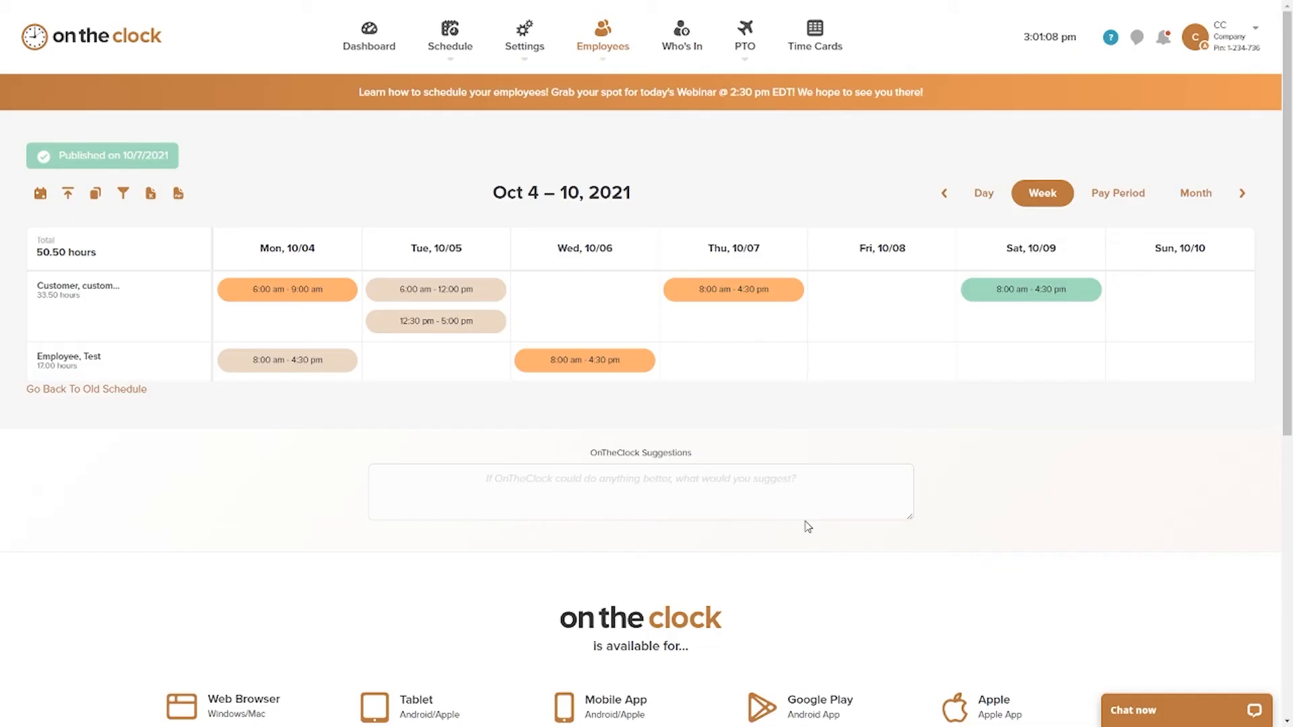
Step: Un-publish the schedule for 10/4/2021 - 10/10/2021 and publish it again with the added shifts
left_click(68, 194)
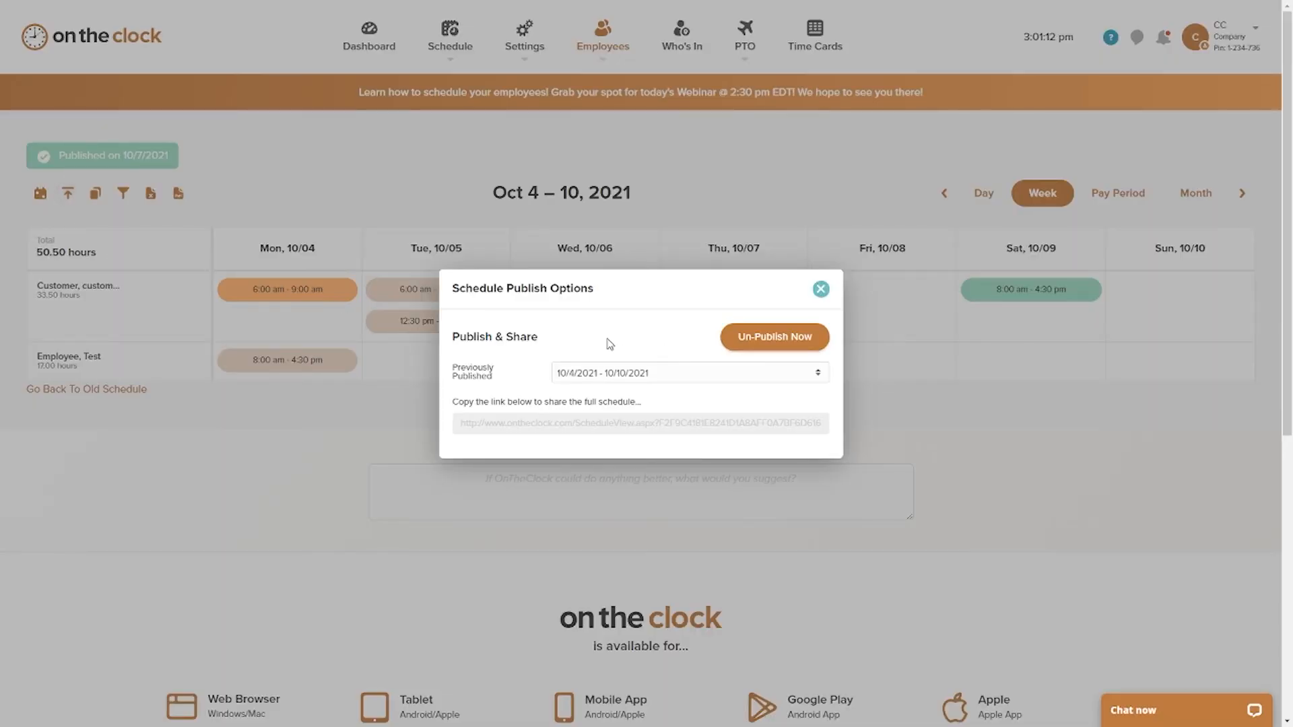
left_click(768, 346)
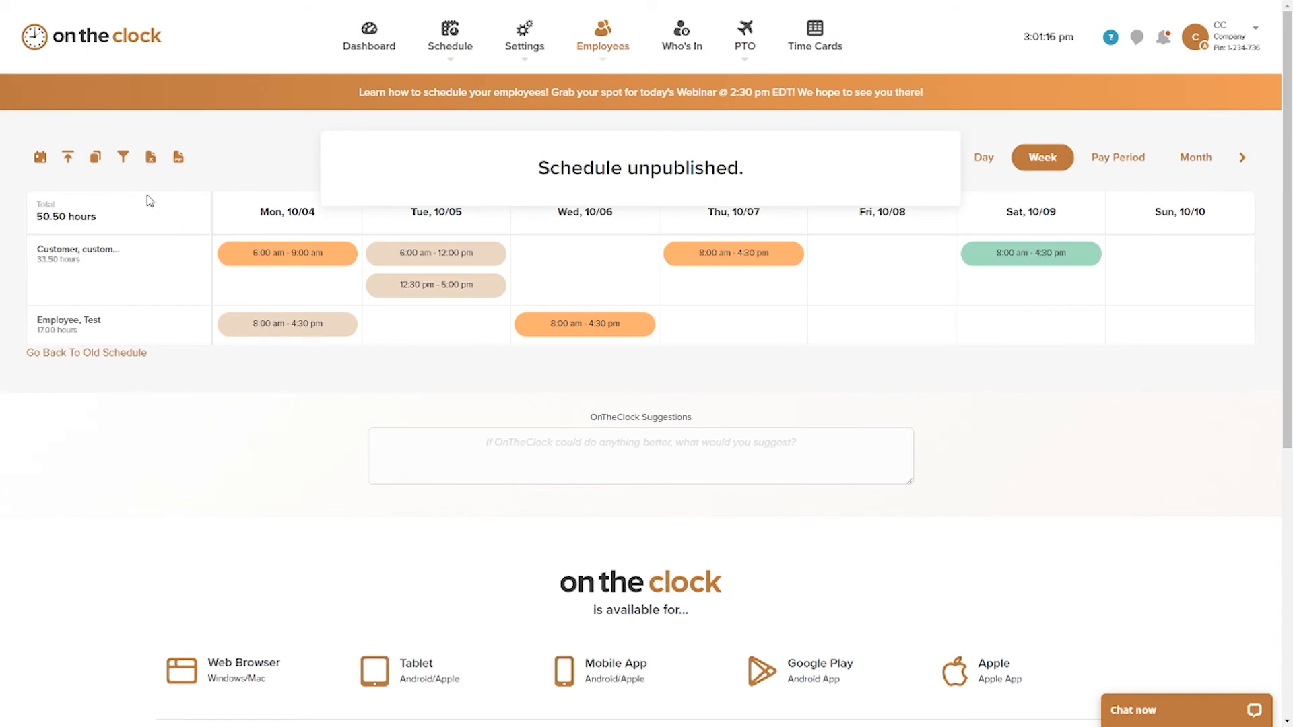
left_click(68, 157)
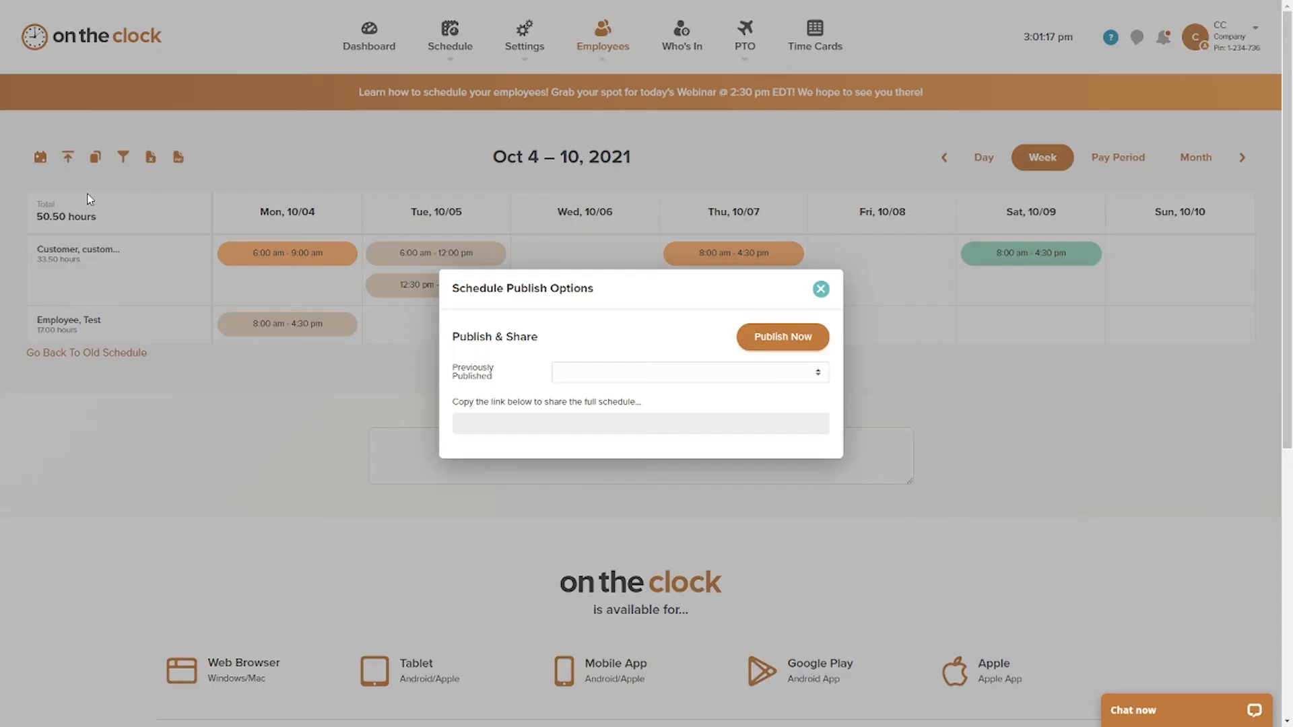
left_click(767, 334)
left_click(637, 445)
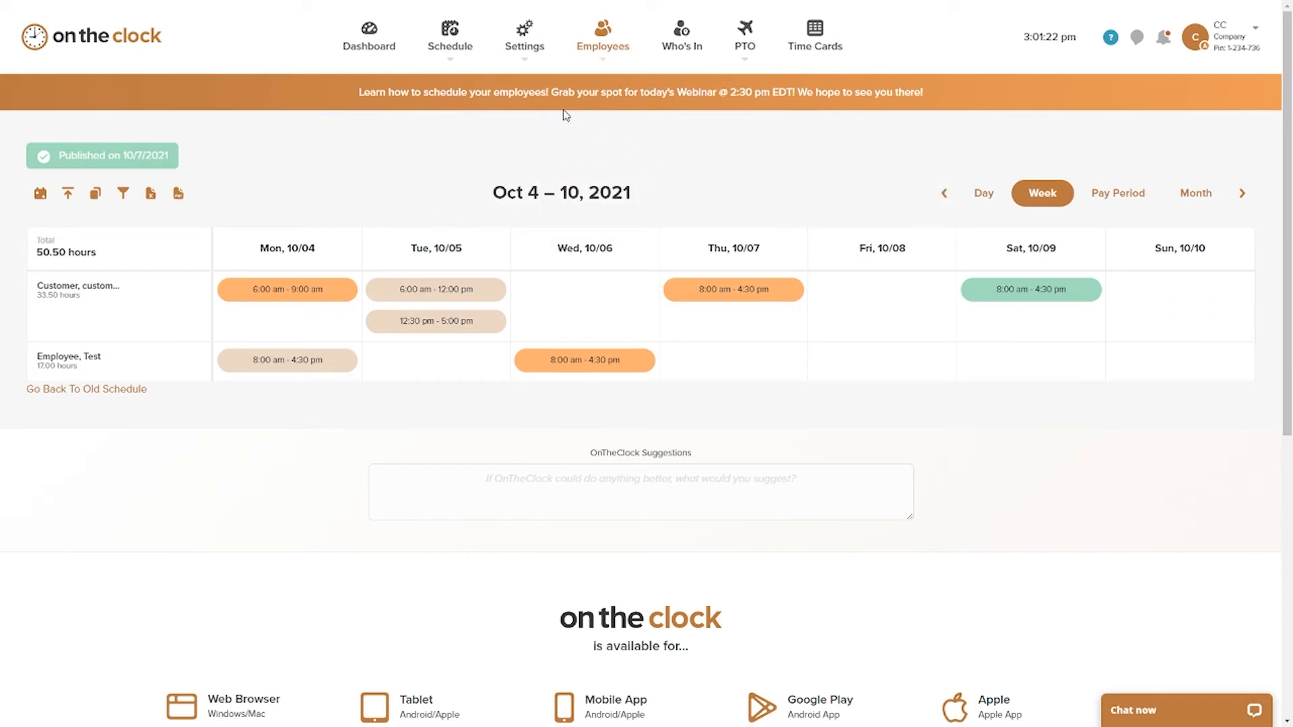
Step: Set the Employee Punch Site schedule option to All Employees in the time clock settings and save the settings
left_click(522, 48)
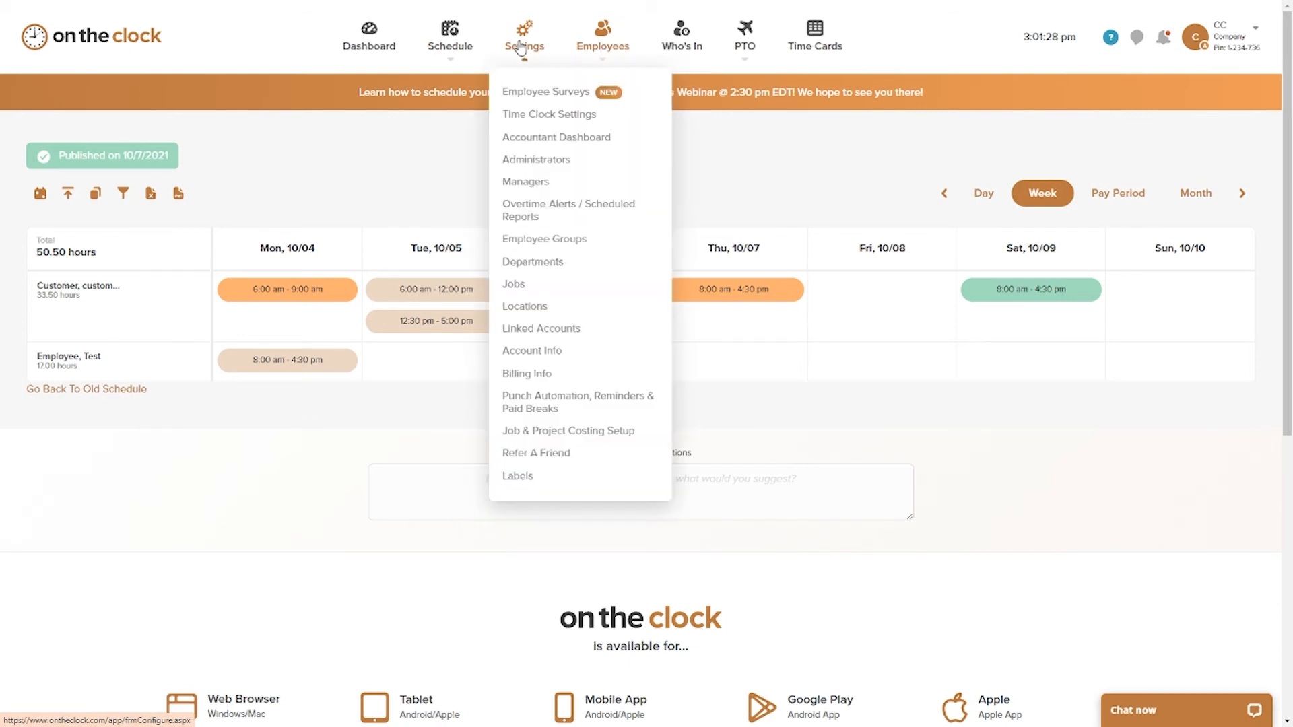
left_click(529, 114)
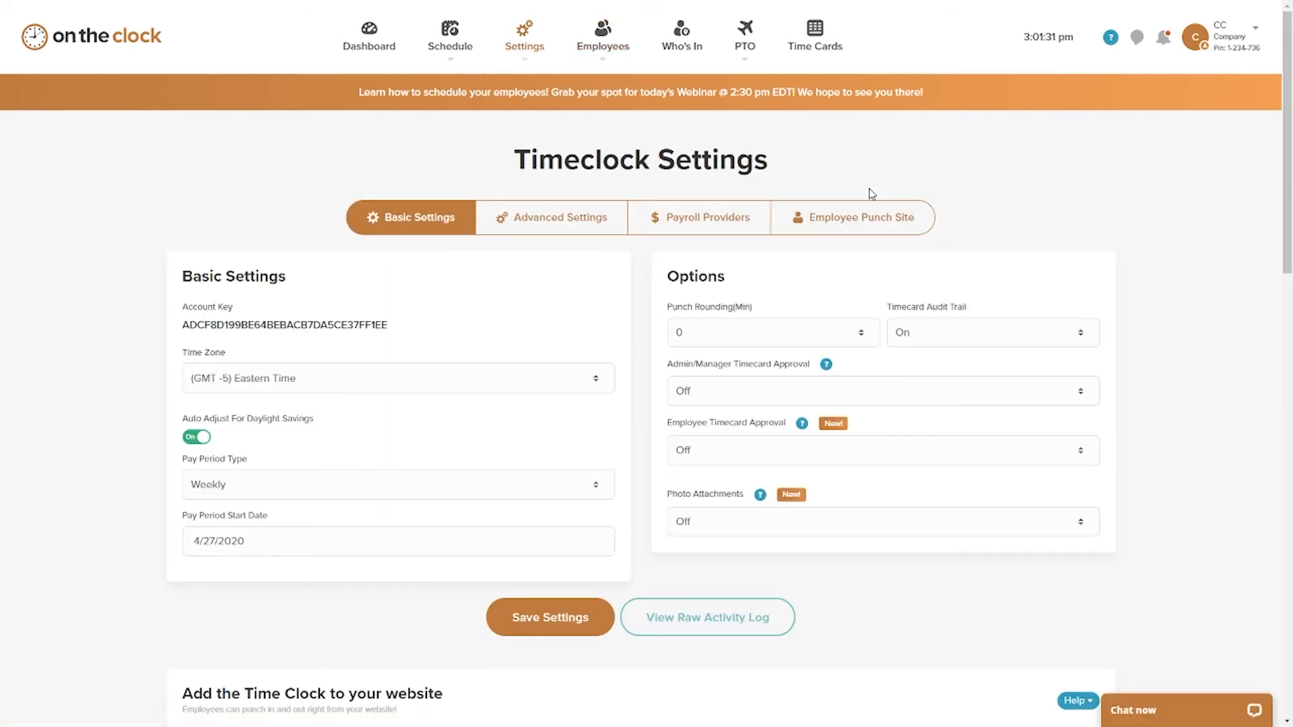
left_click(864, 219)
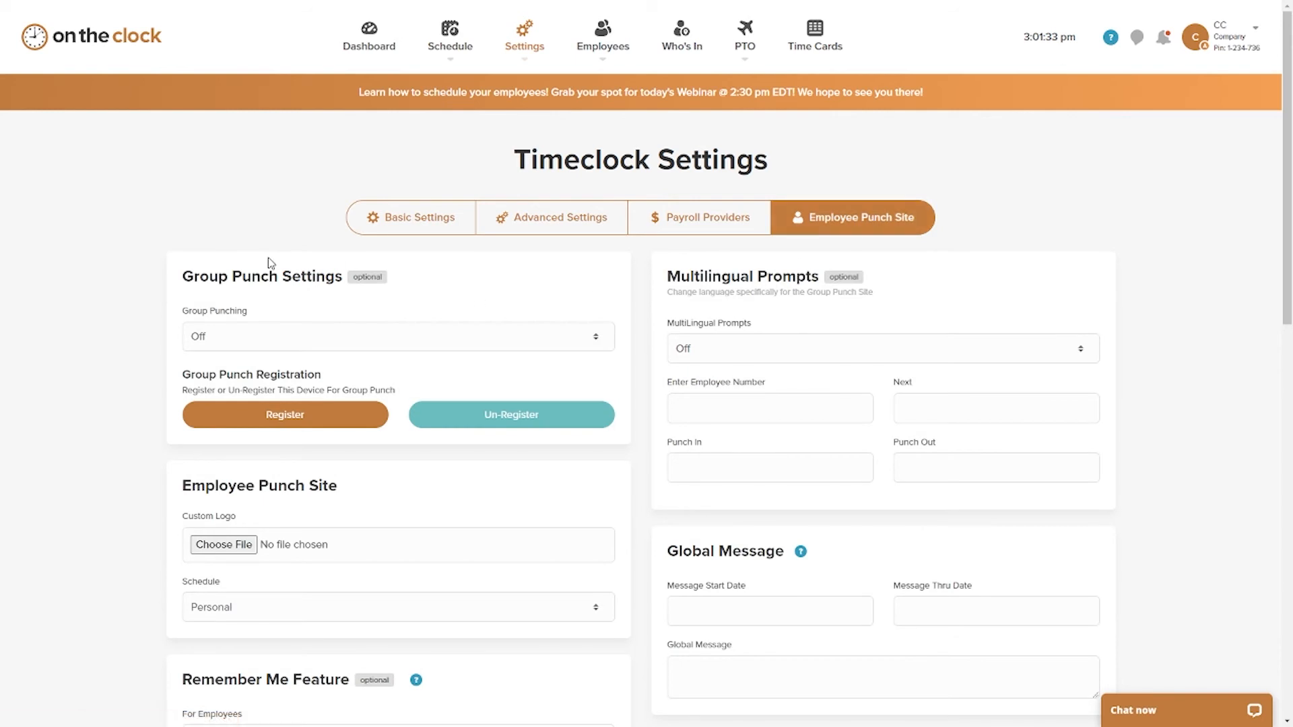
scroll(269, 263, "down", 6)
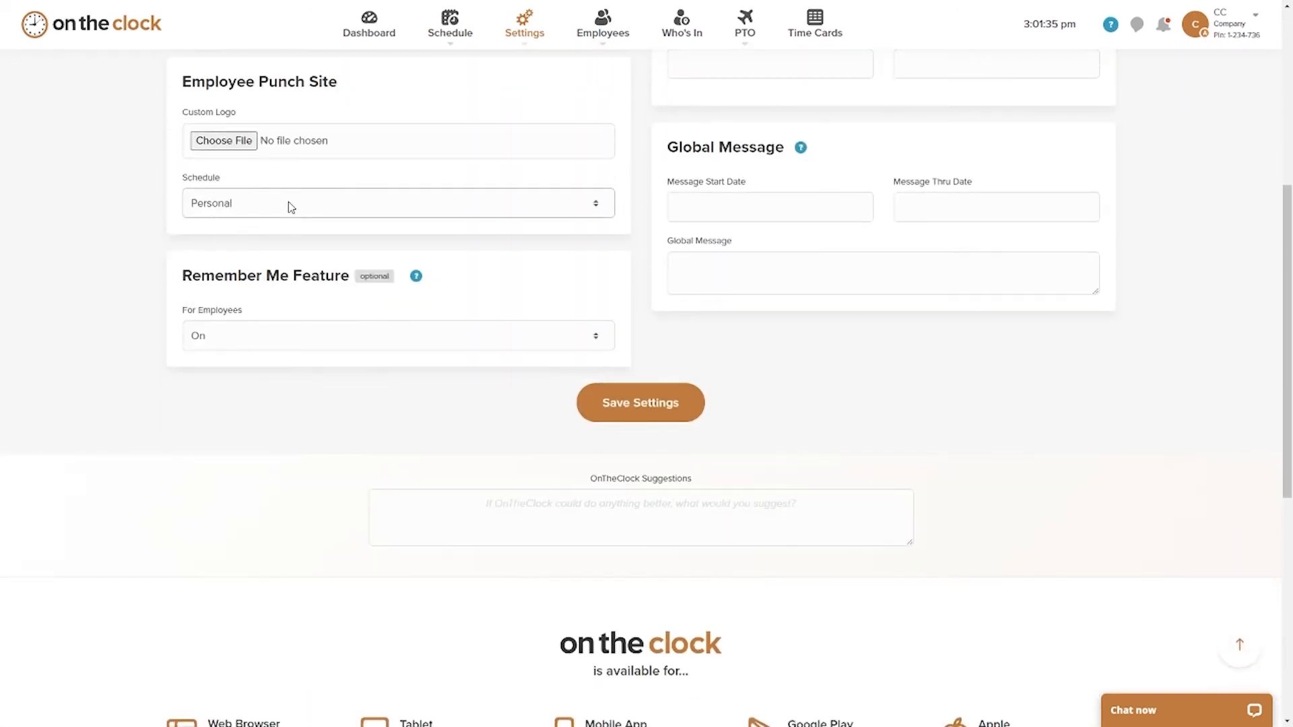
left_click(291, 207)
left_click(277, 251)
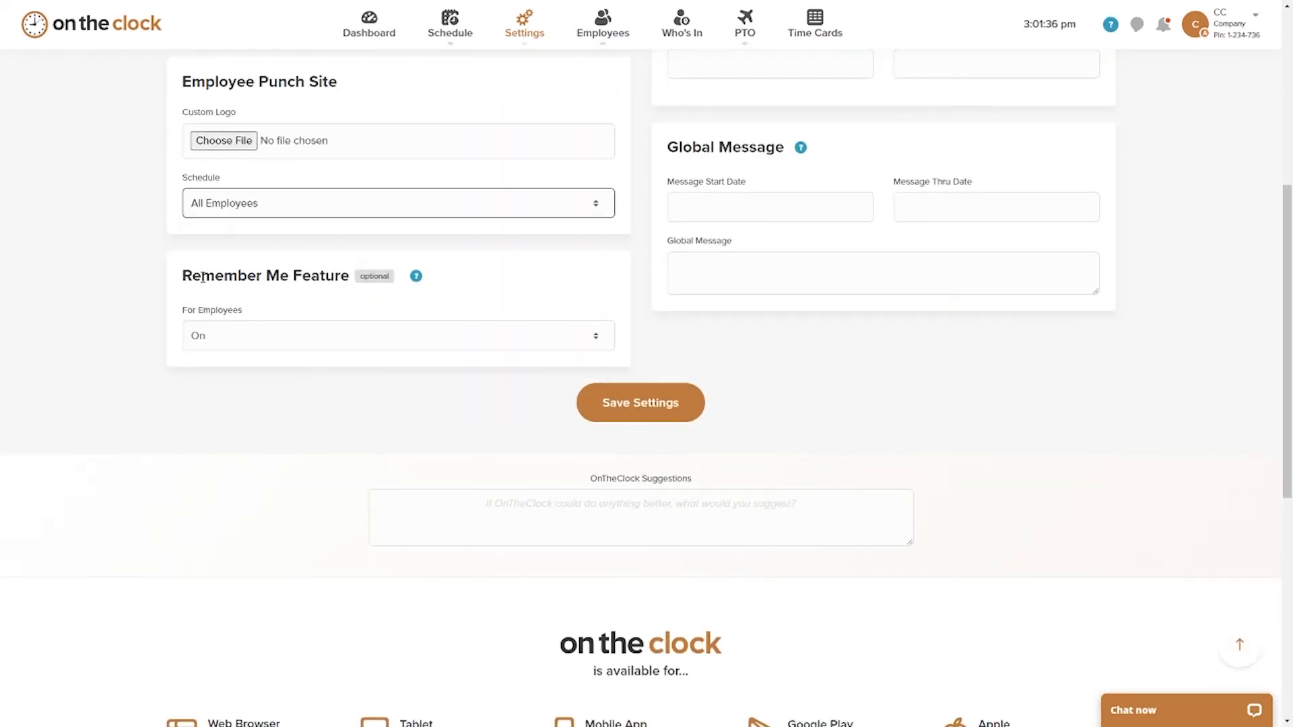
left_click(618, 408)
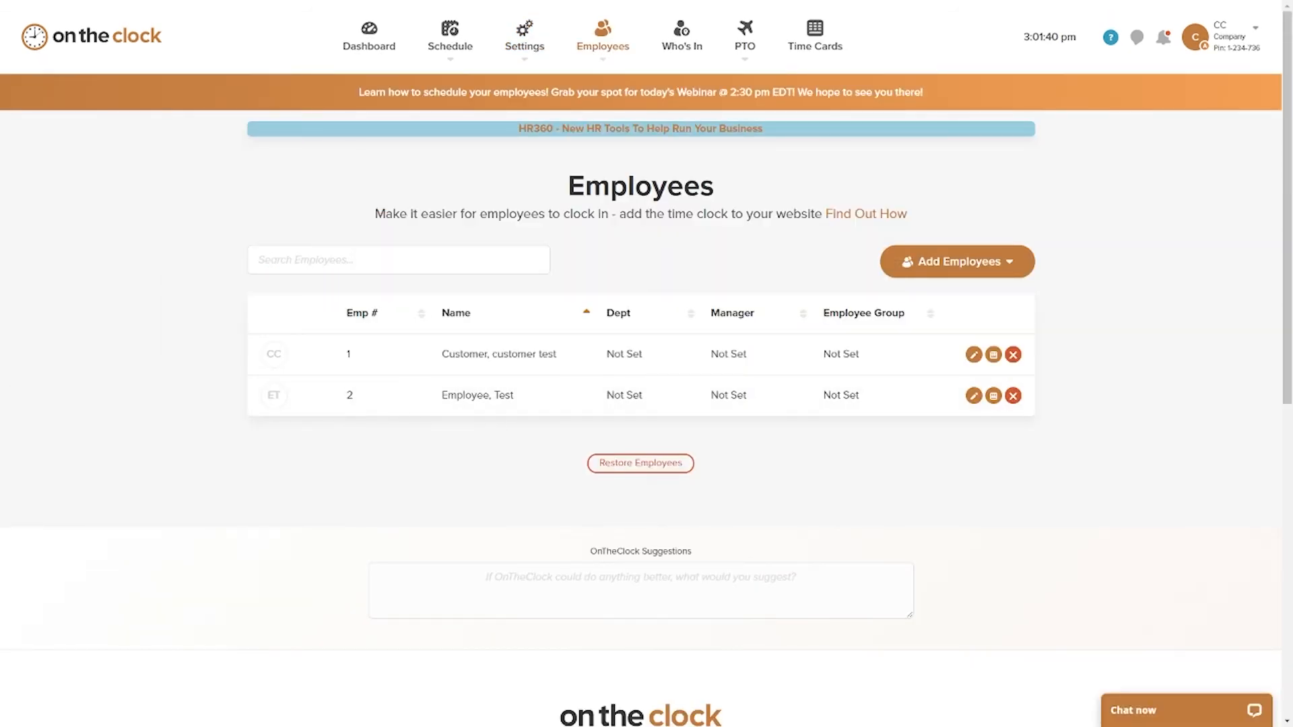
Step: Switch to the mirrored phone, reopen the employee app's schedule and view the newly added employee's shifts for 10/11/2021 thru 10/17/2021
key("alt+Tab")
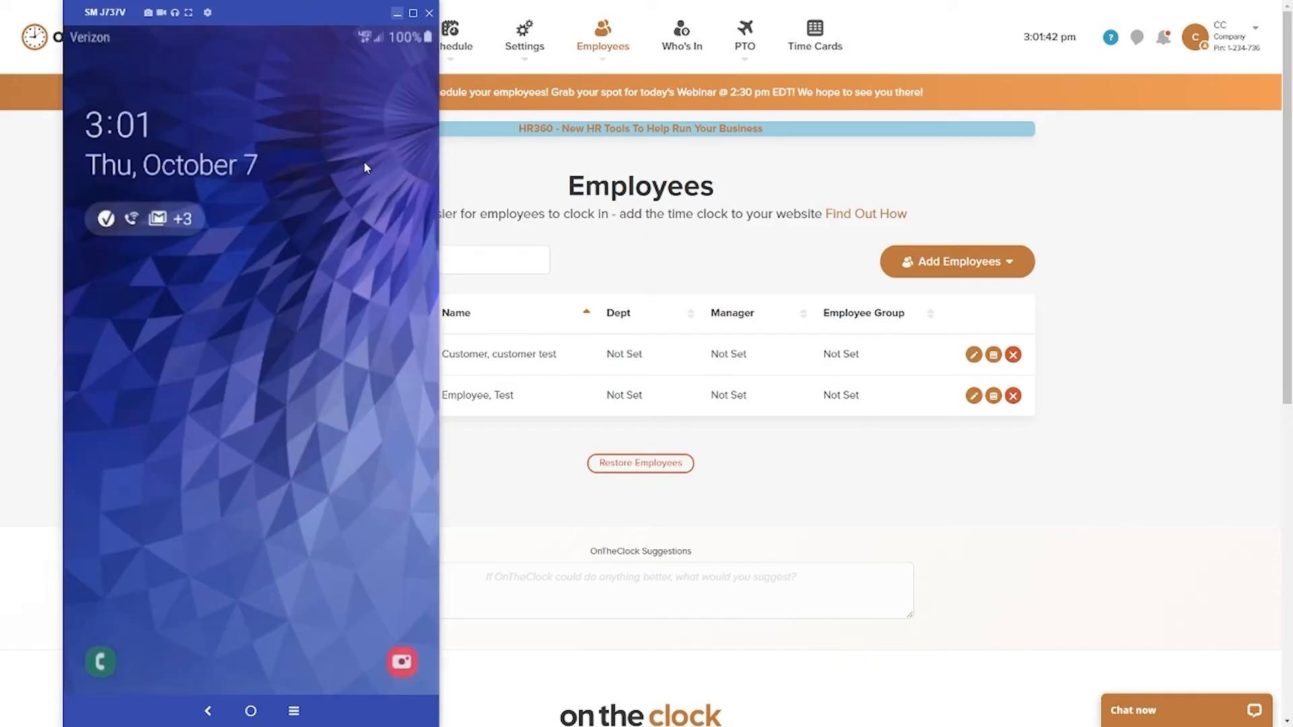
left_click_drag(240, 660, 244, 405)
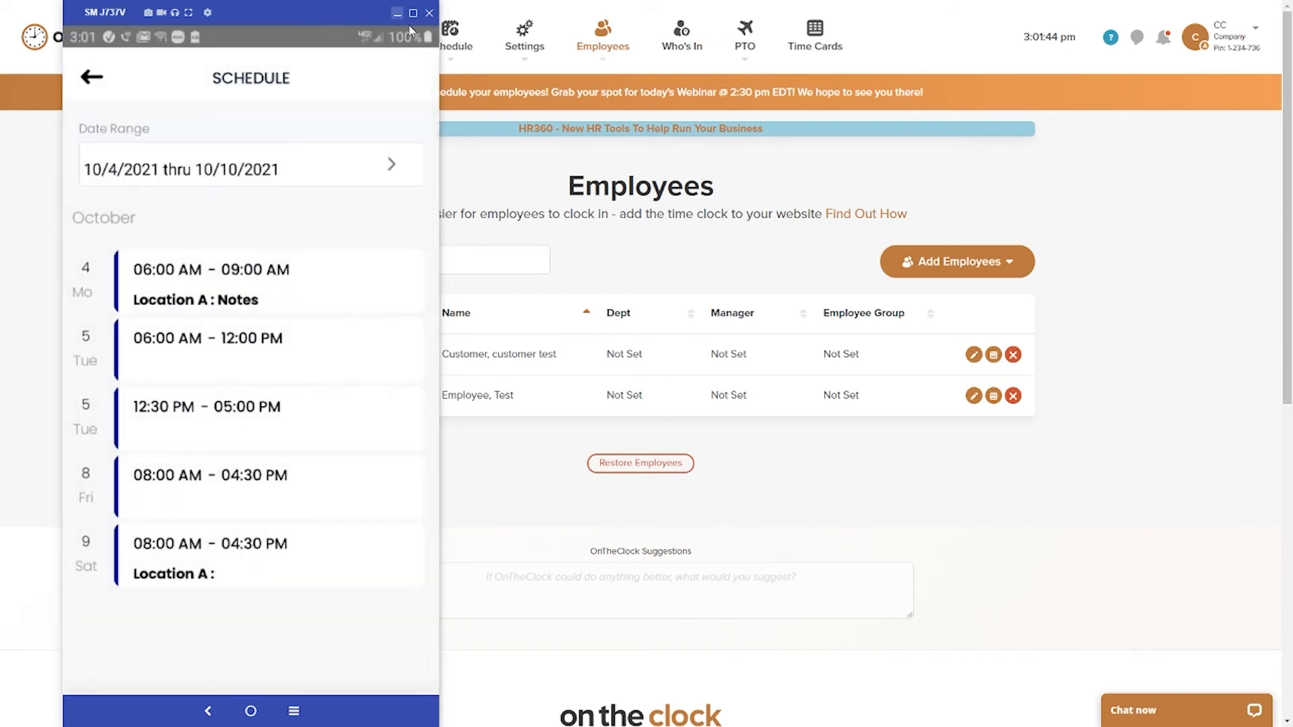
left_click(413, 13)
left_click(489, 78)
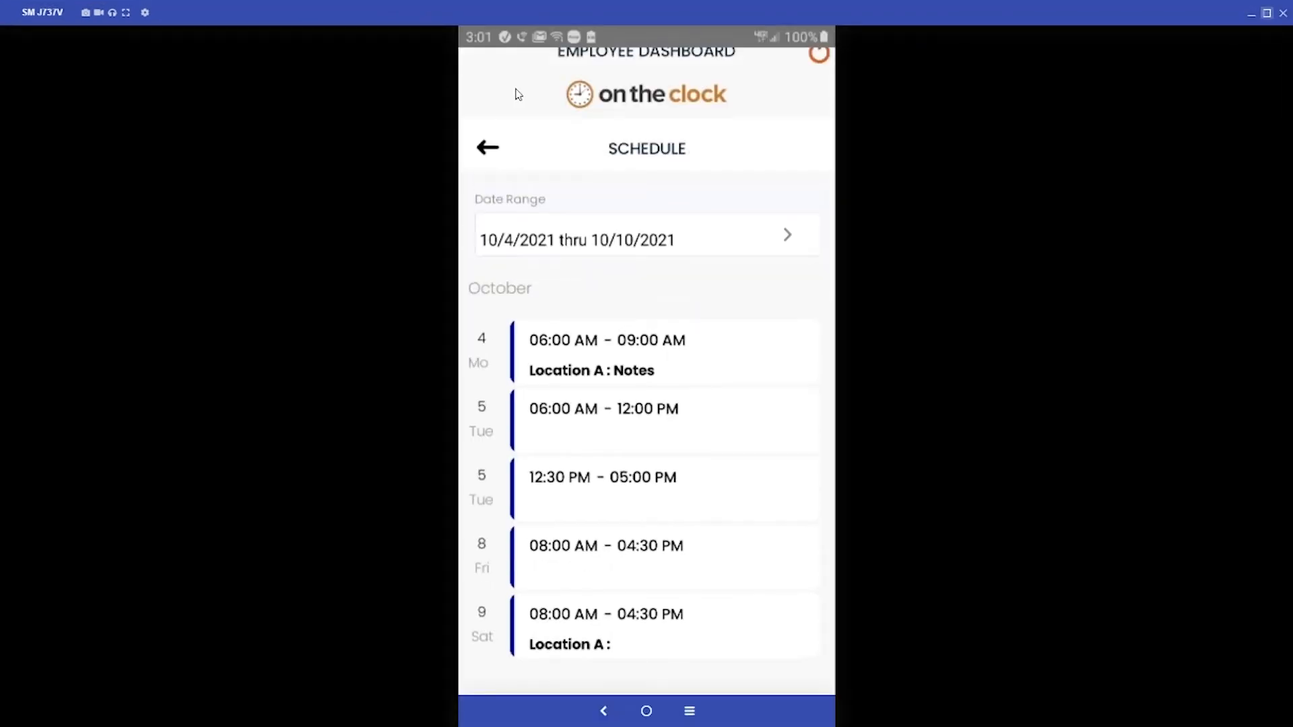
left_click(546, 572)
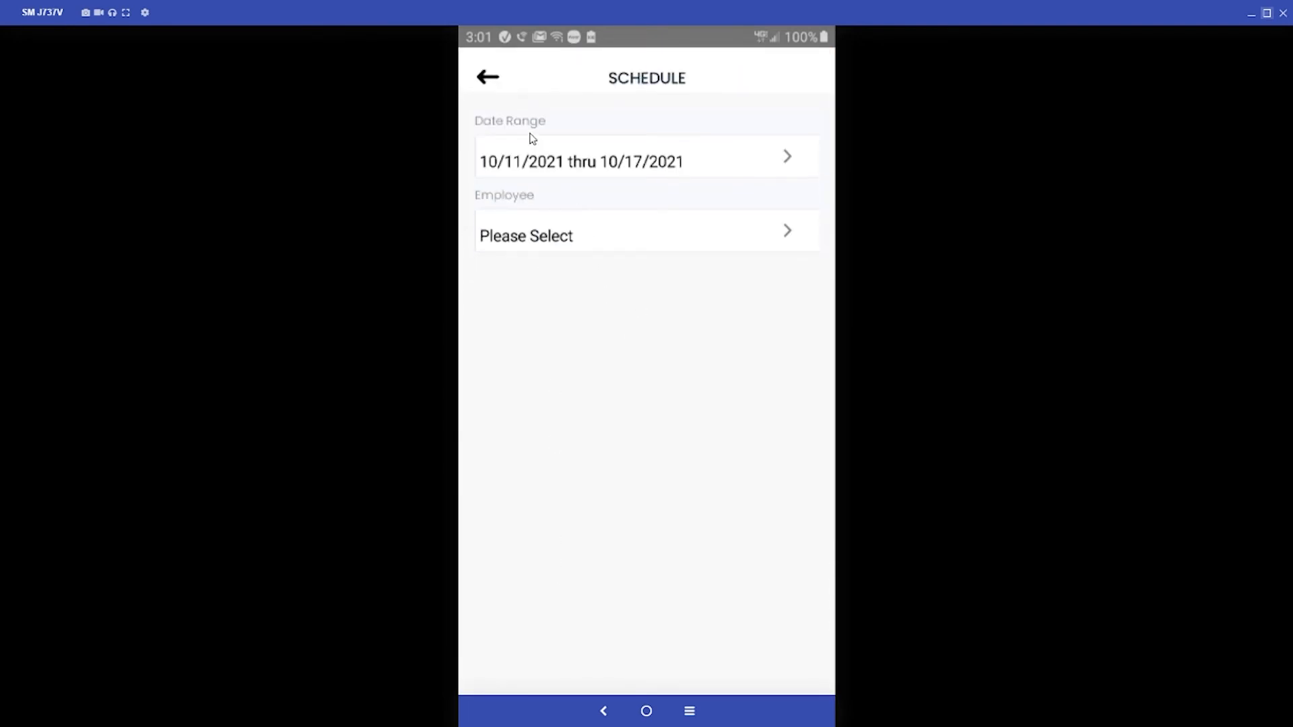
left_click(580, 241)
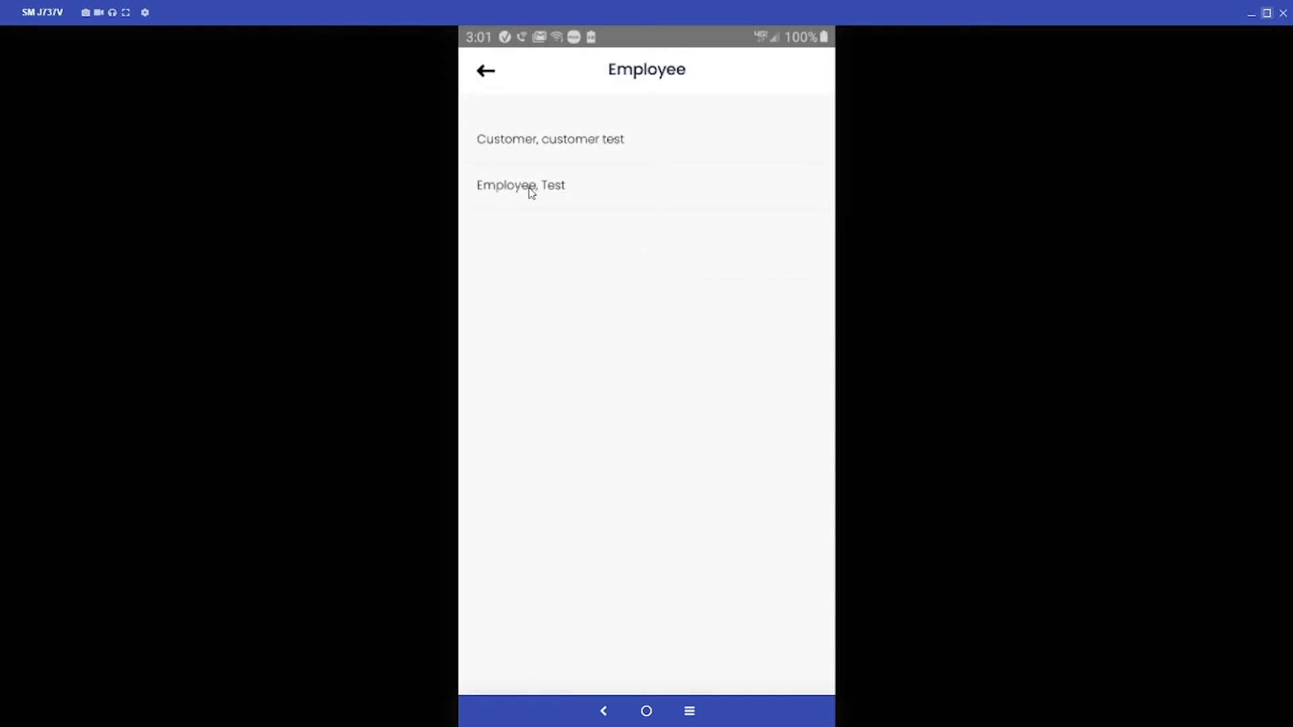
left_click(532, 193)
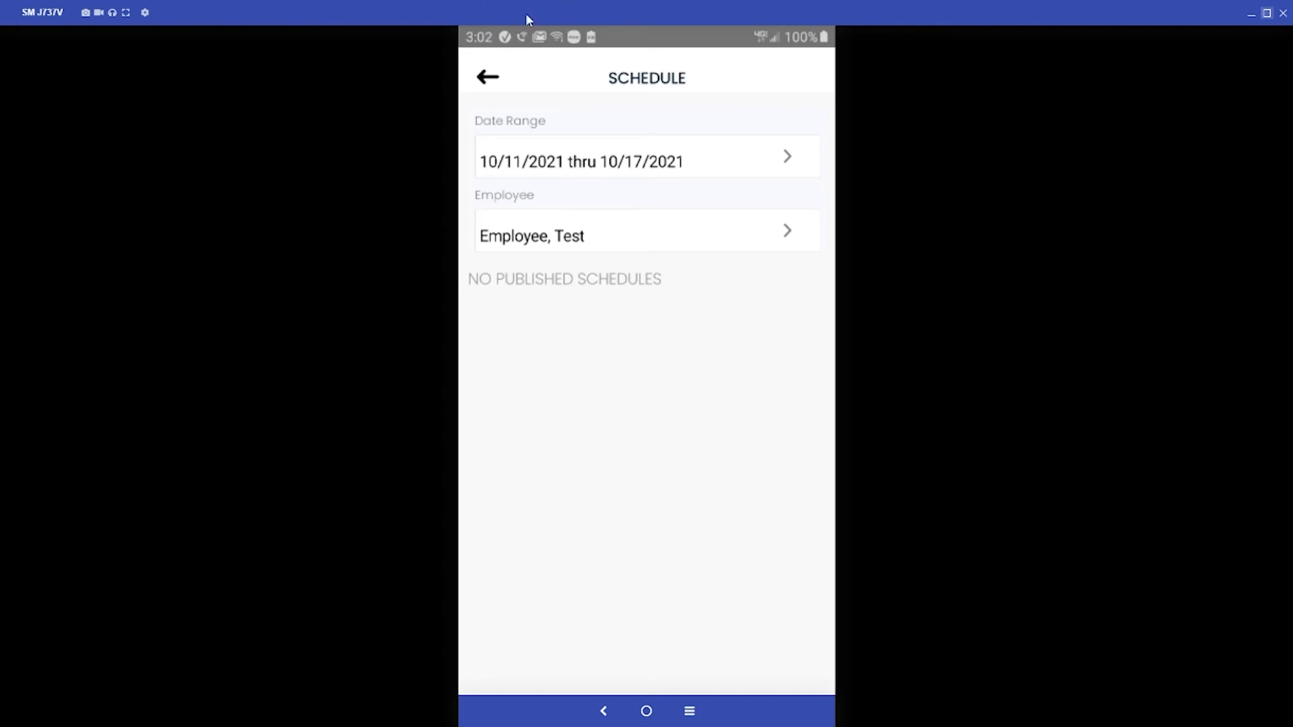
left_click(1251, 13)
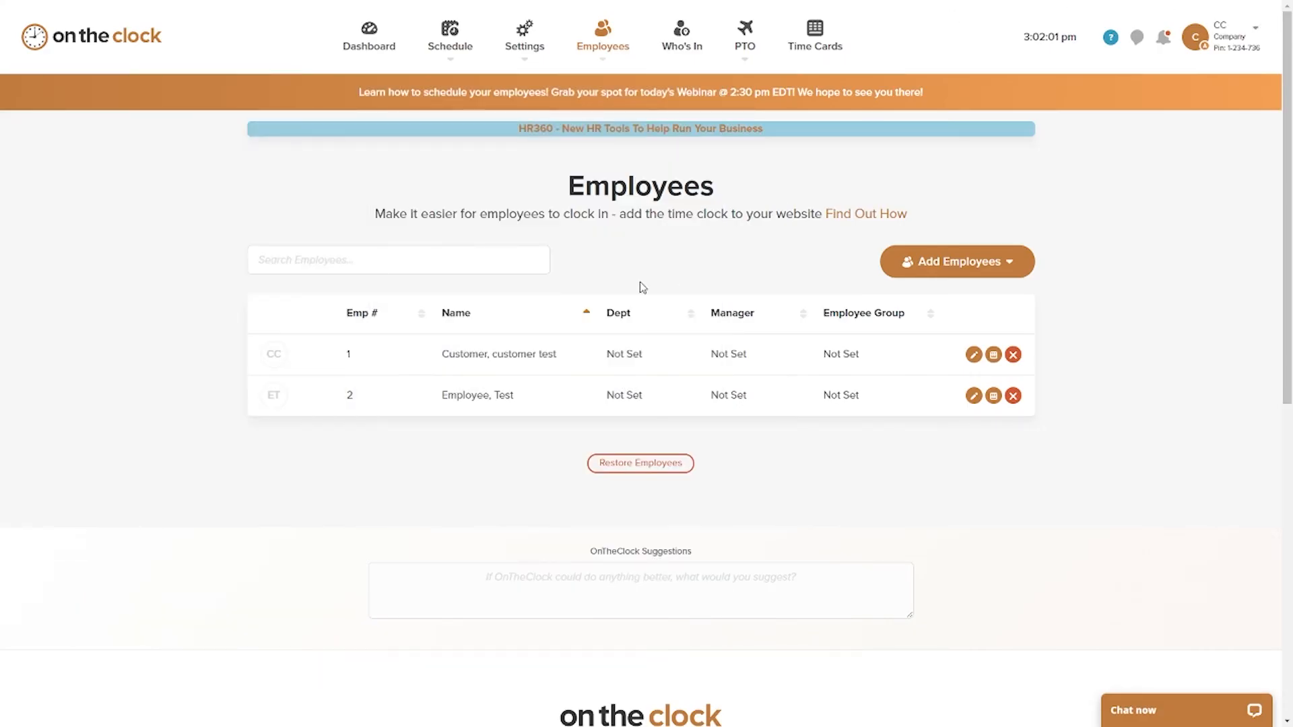
Step: Un-publish the employee schedule for 10/4/2021 - 10/10/2021 and publish it again
mouse_move(465, 51)
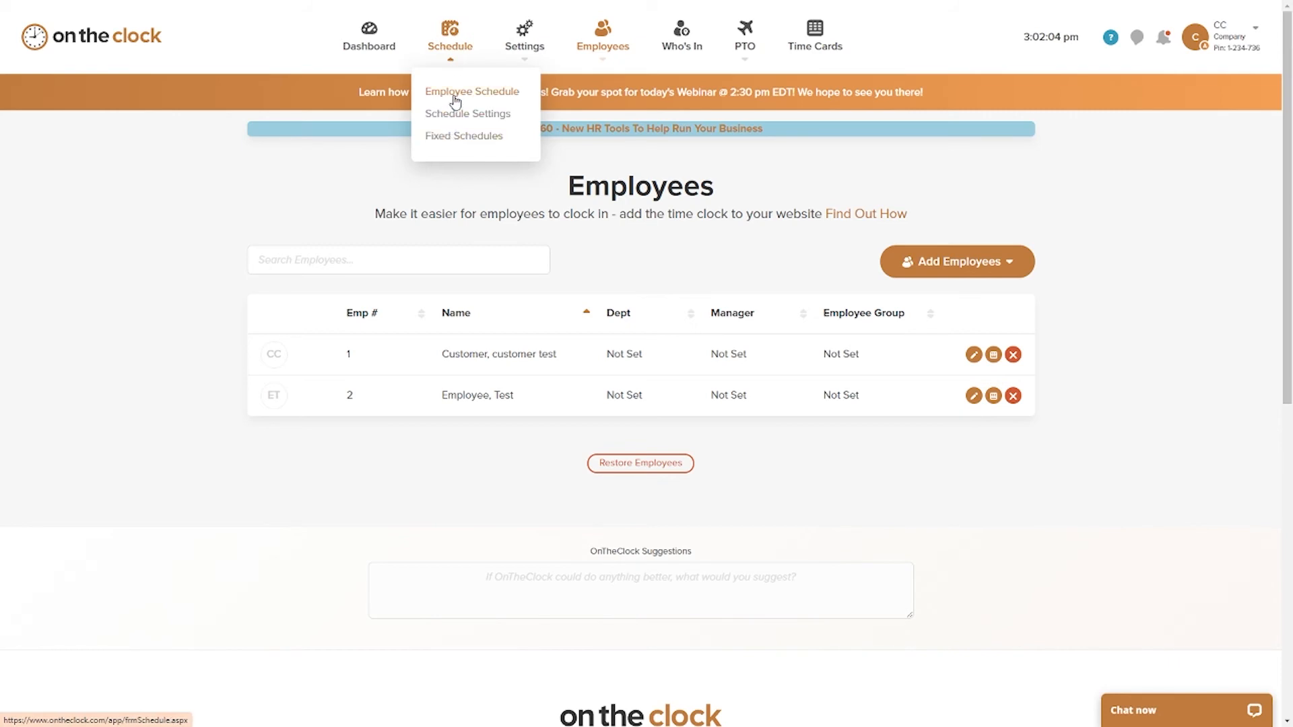
left_click(455, 100)
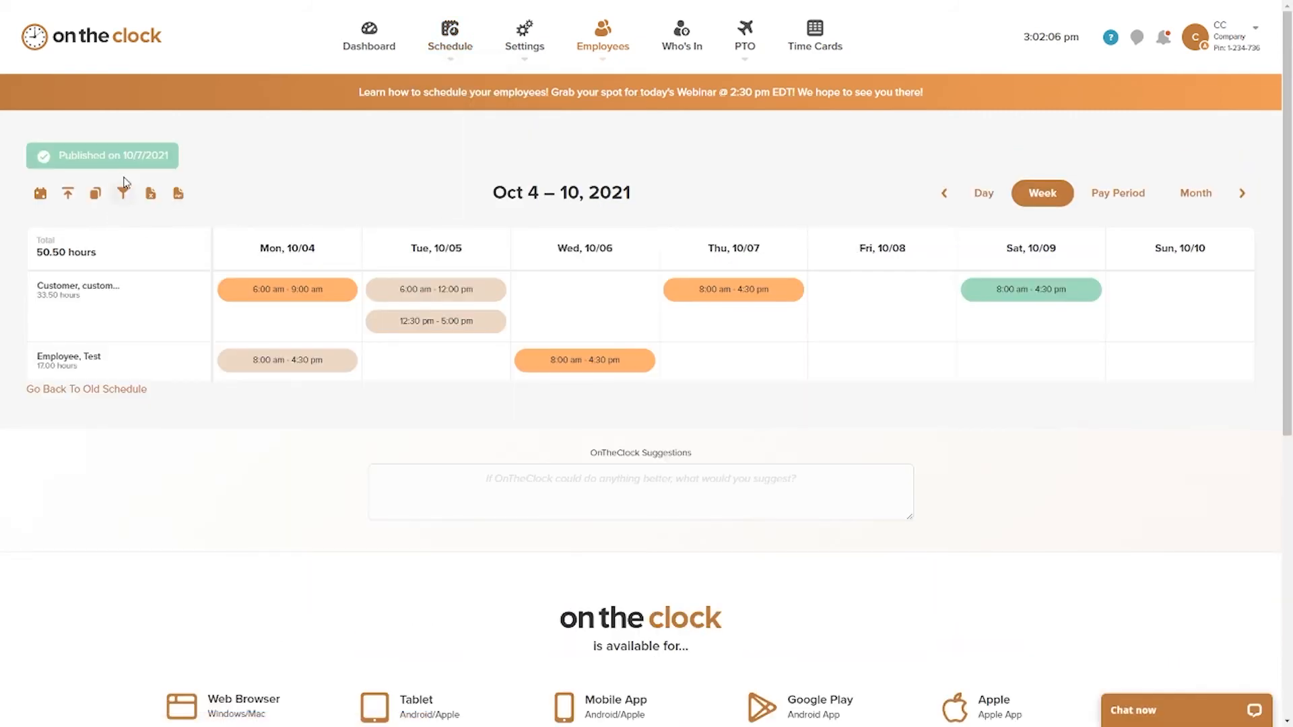
left_click(68, 194)
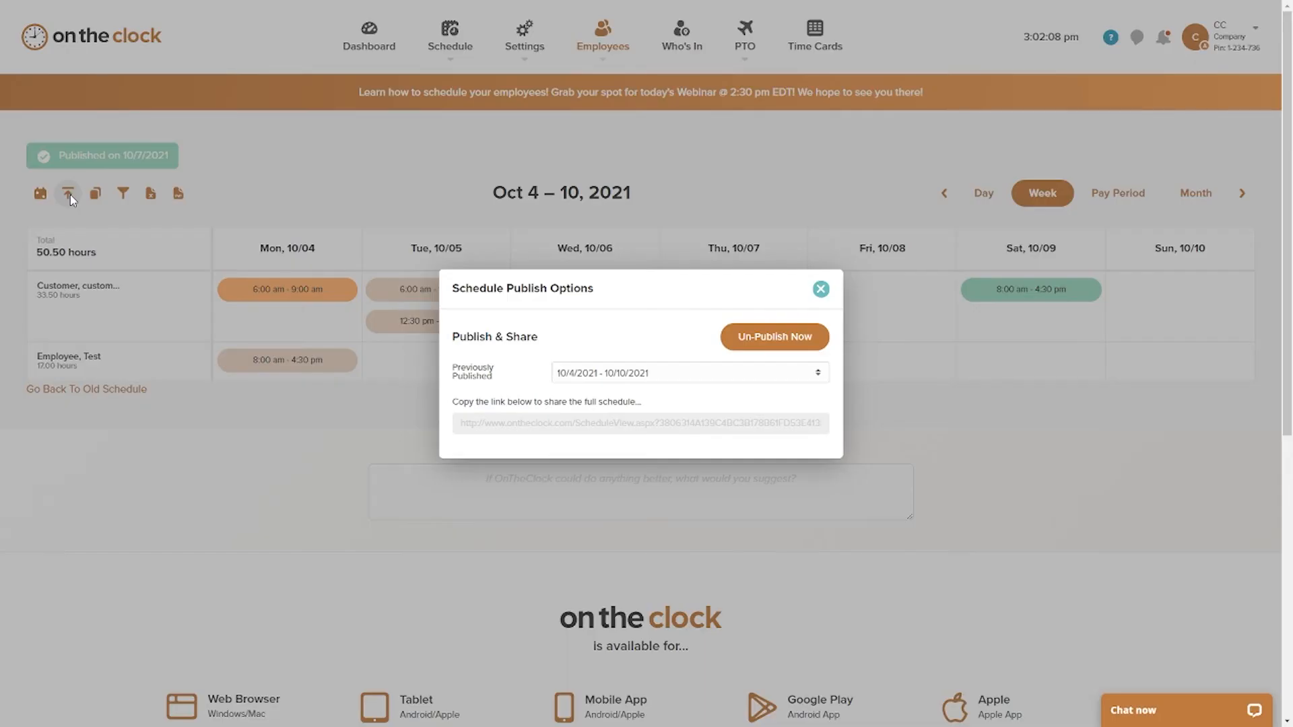
left_click(757, 340)
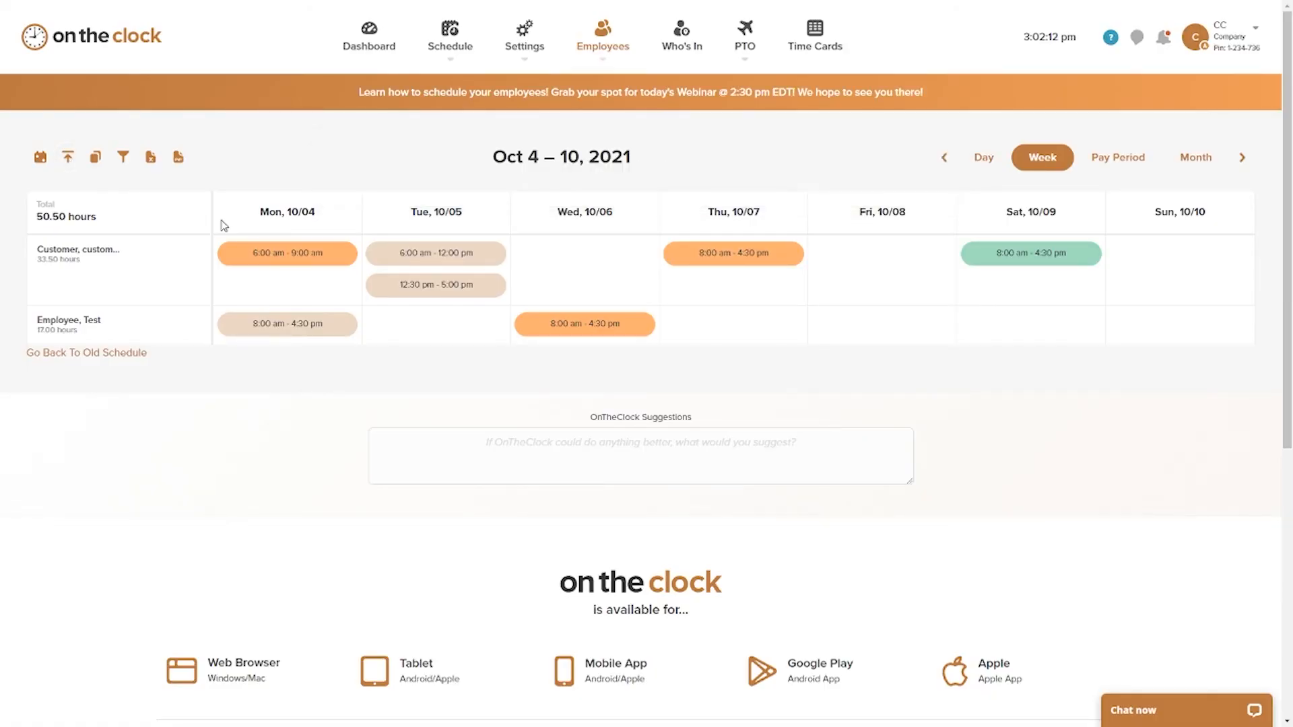
left_click(71, 162)
left_click(771, 342)
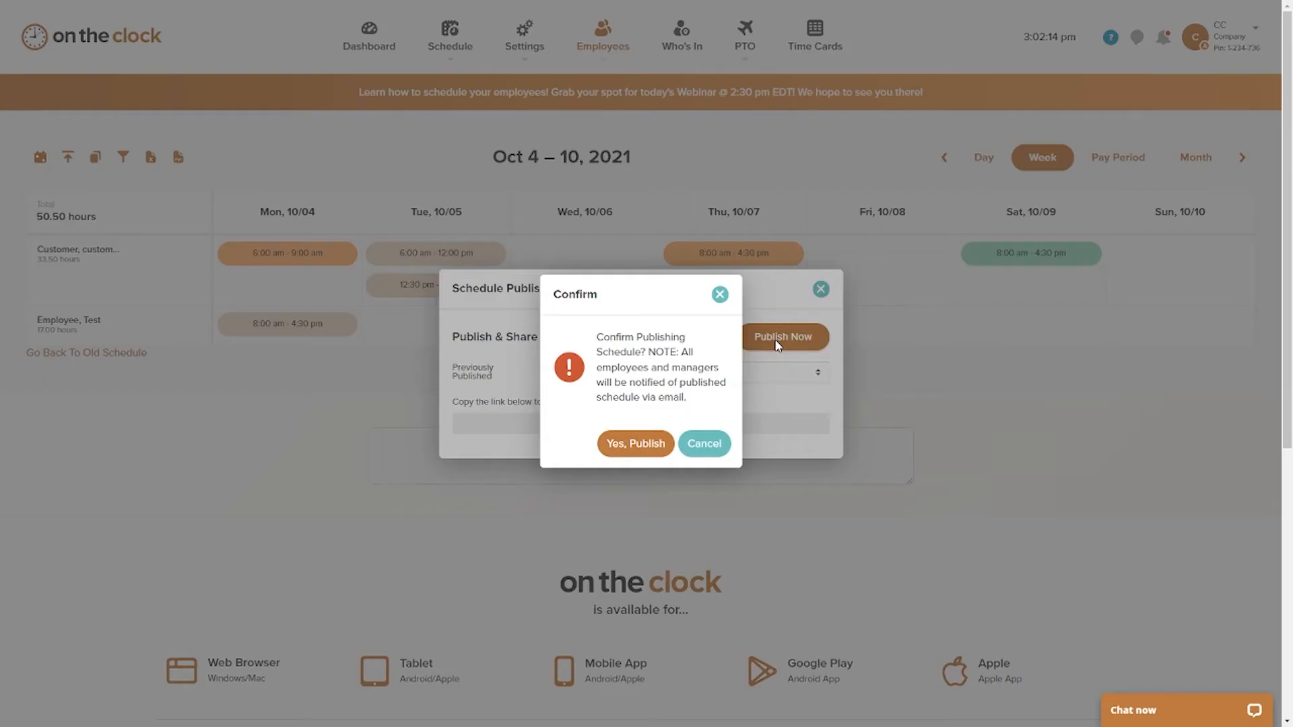
left_click(648, 439)
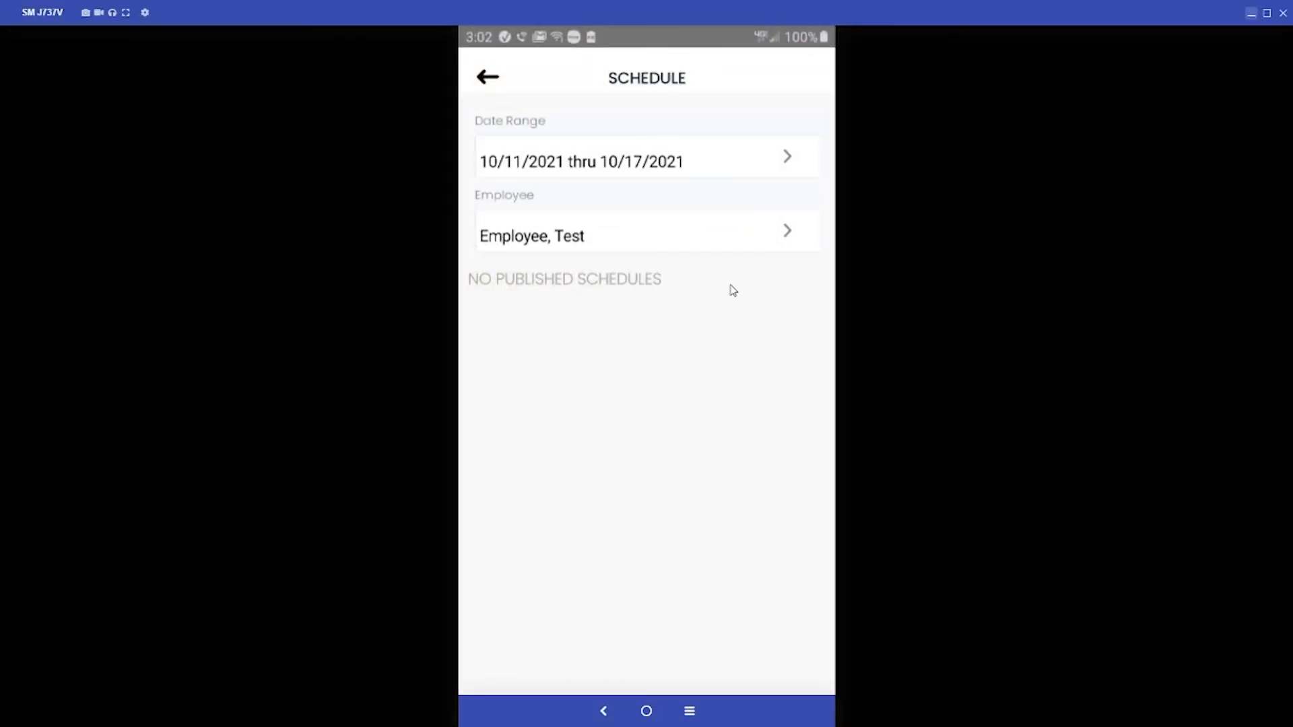
Step: Reload the schedule on the mirrored phone and view the newly added employee's shifts for 10/4/2021 thru 10/10/2021
left_click(539, 232)
left_click(504, 81)
left_click(485, 80)
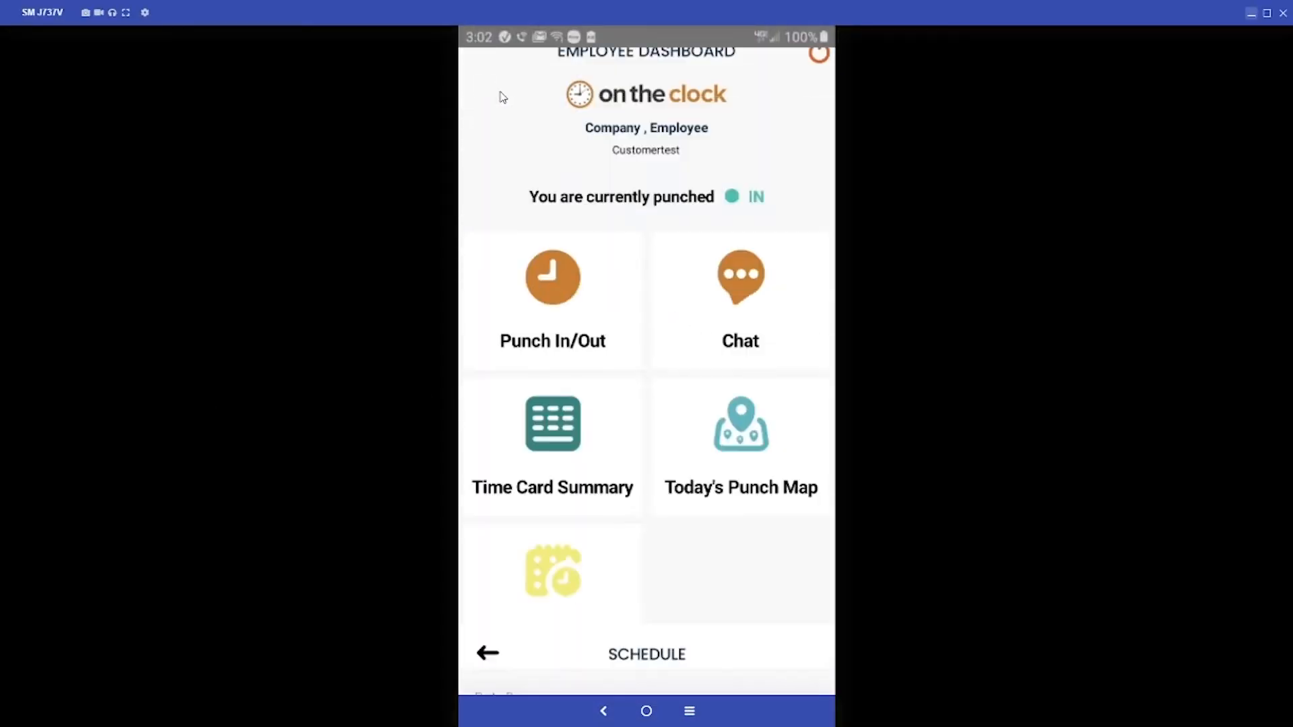
left_click(554, 597)
left_click(587, 241)
left_click(542, 202)
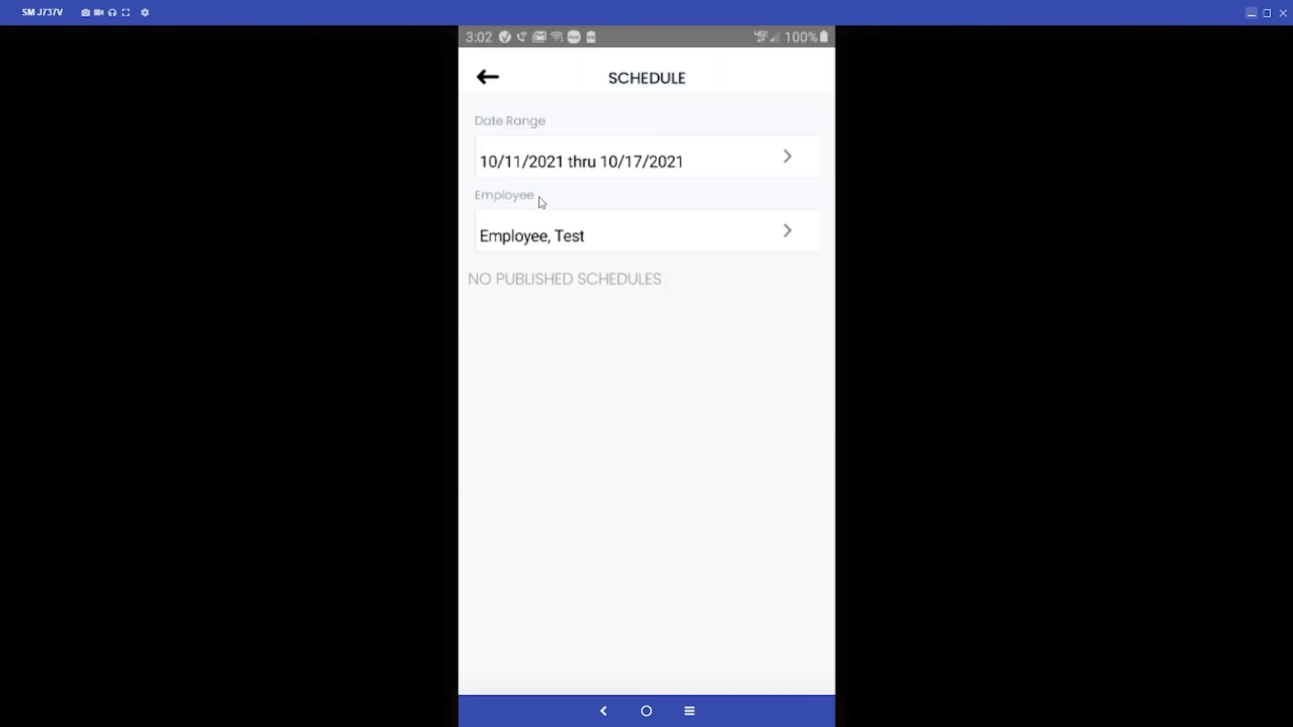
left_click(615, 178)
left_click(591, 206)
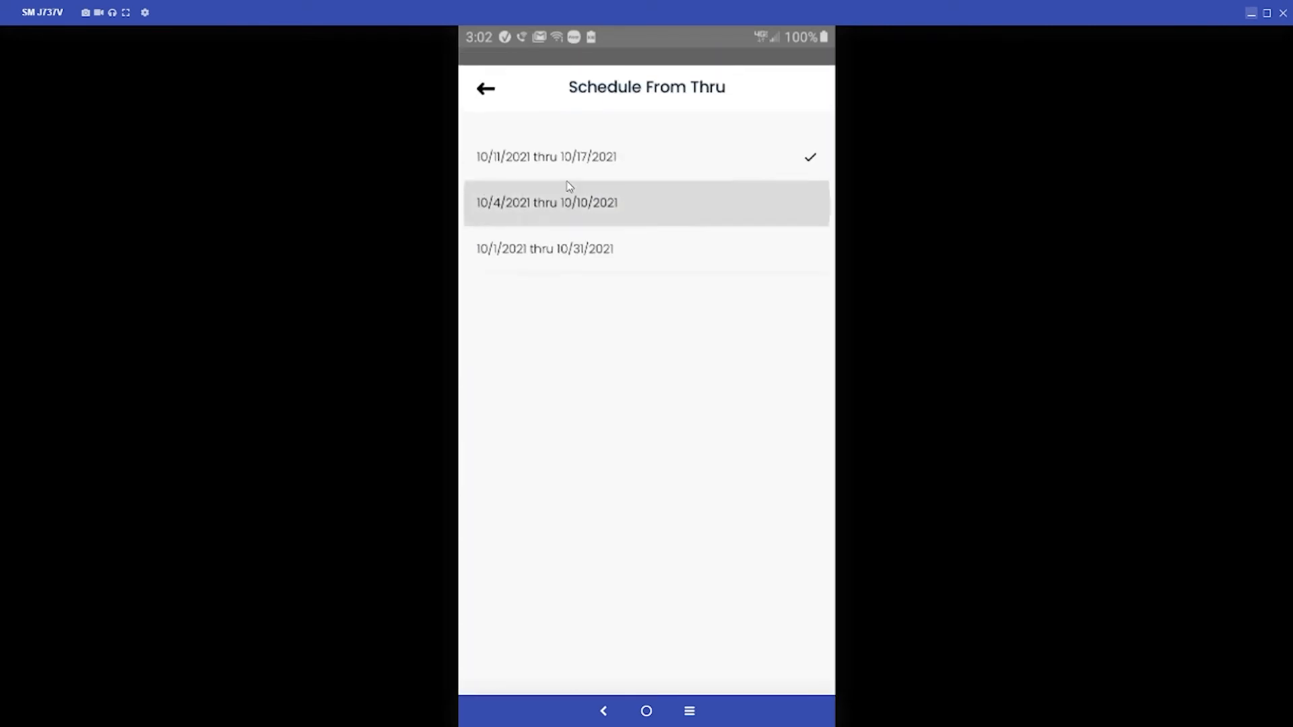
left_click(543, 168)
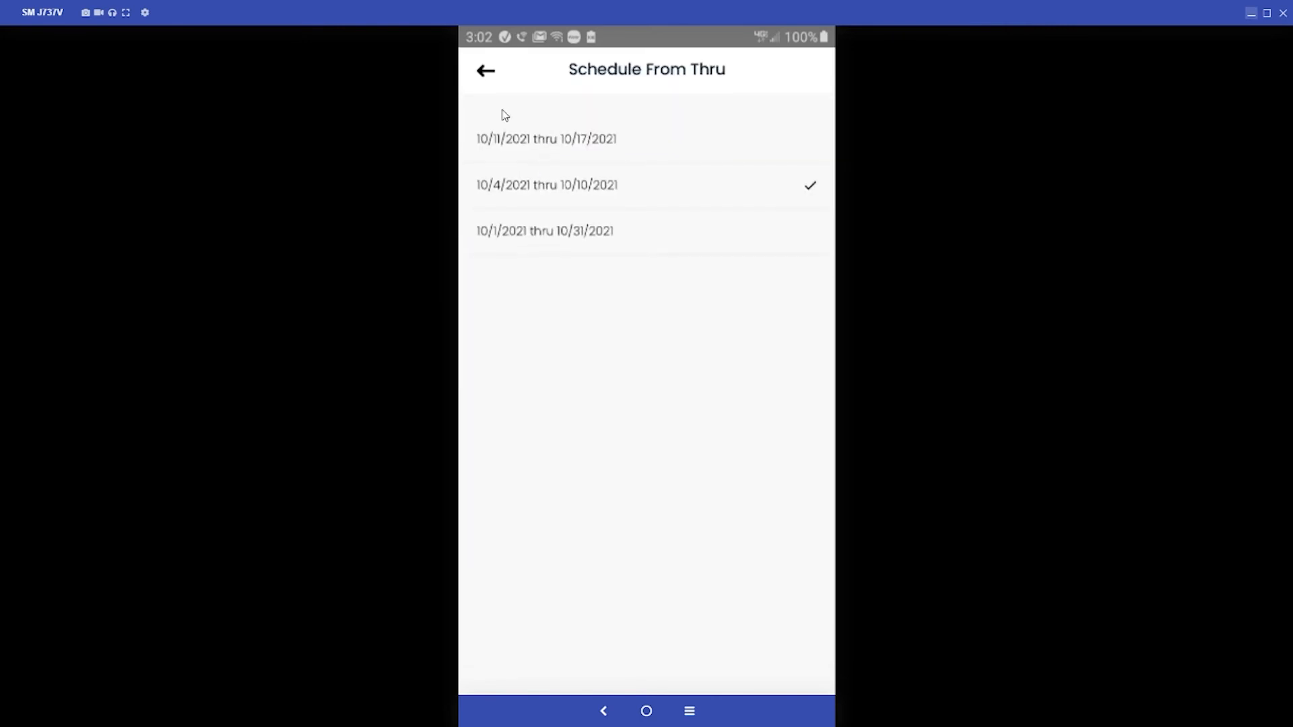
left_click(492, 72)
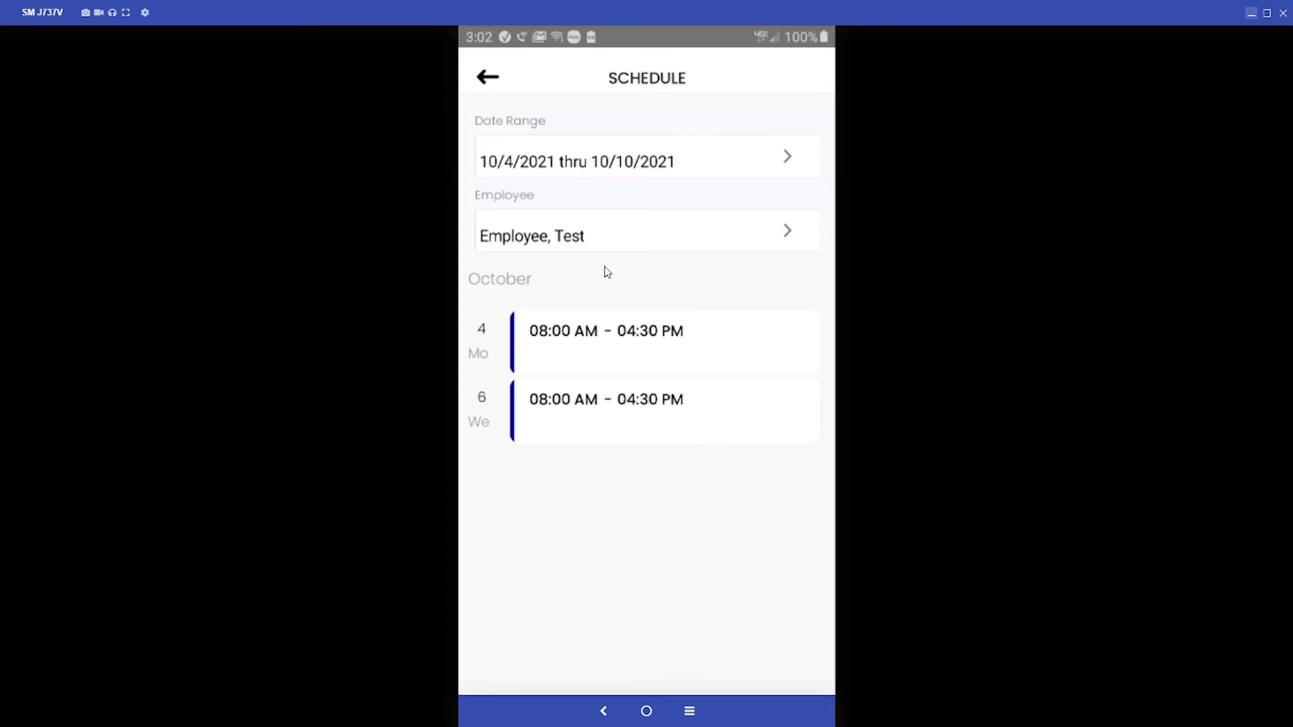
Step: View the same employee's phone schedule for 10/11/2021 thru 10/17/2021 and for 10/1/2021 thru 10/31/2021
left_click(603, 167)
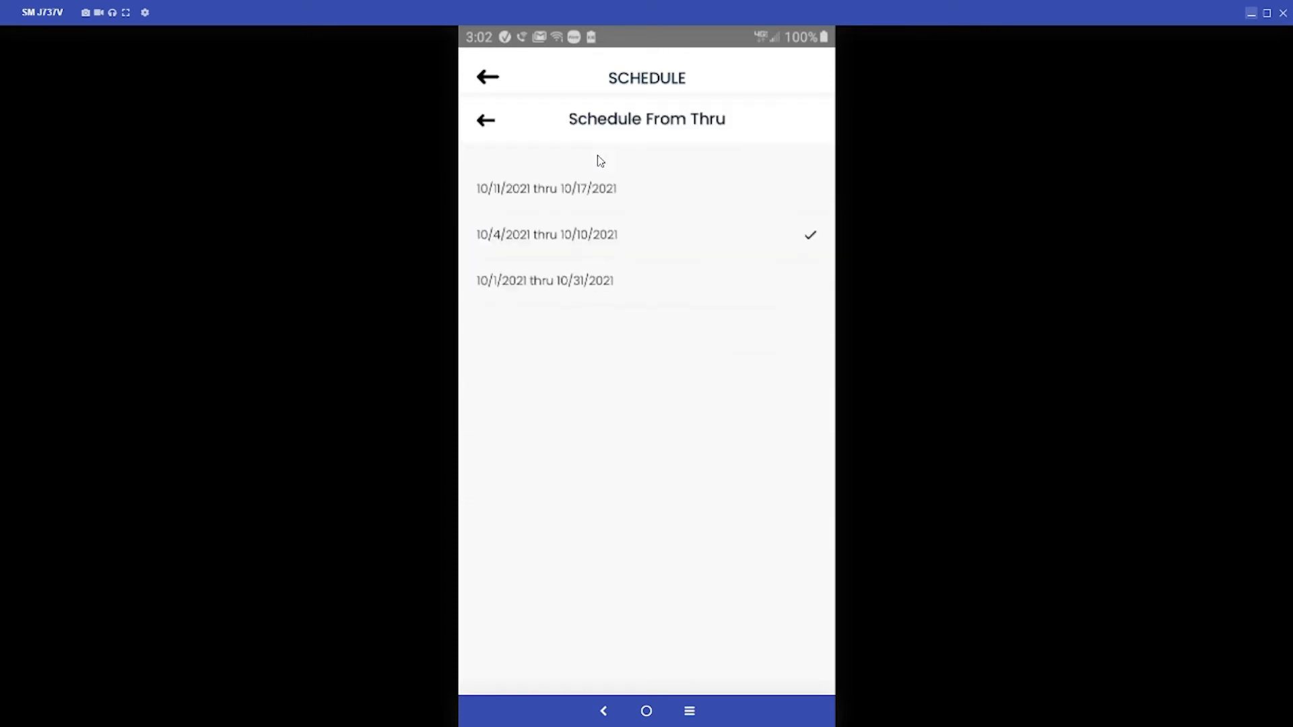
left_click(579, 141)
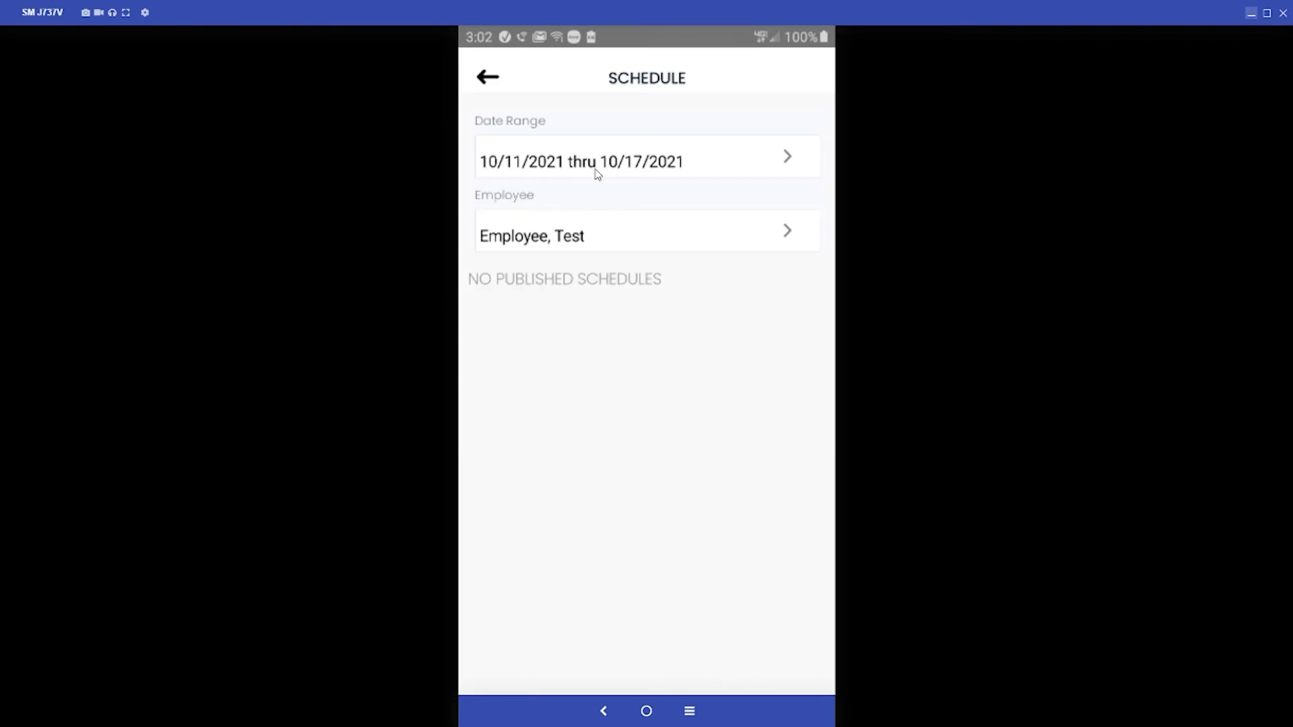
left_click(596, 174)
left_click(584, 236)
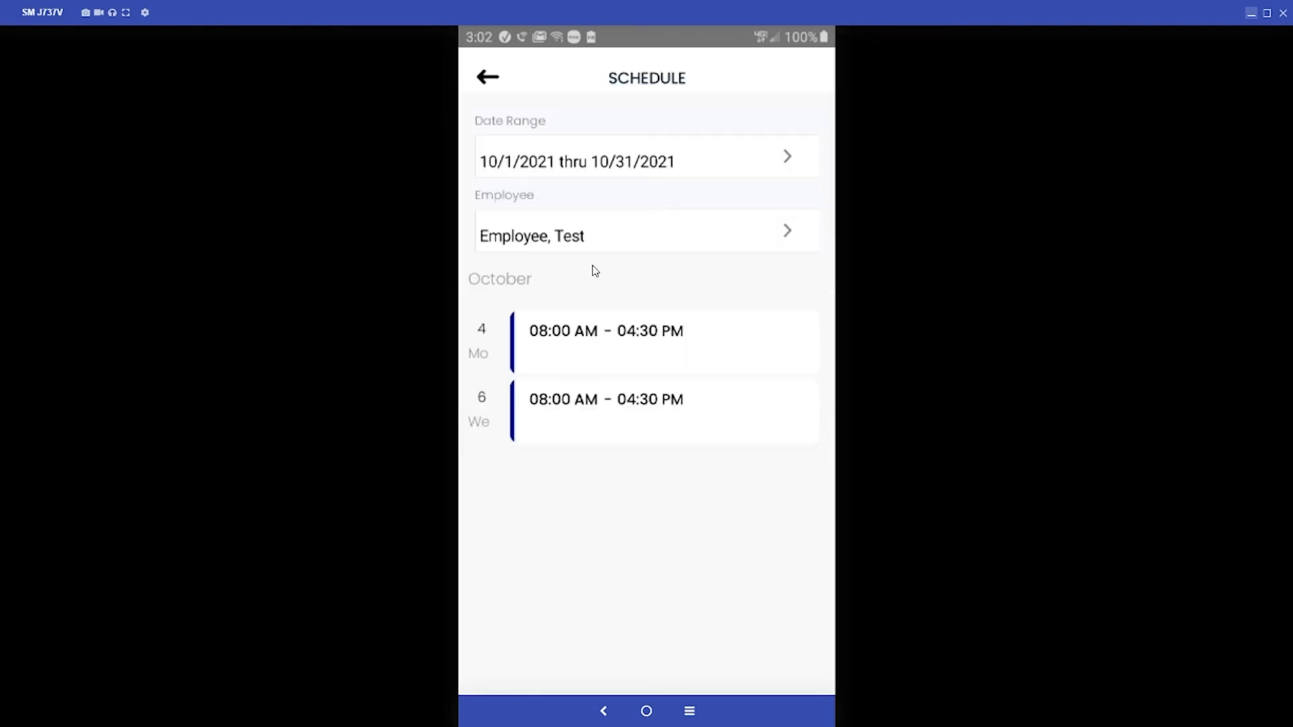
Step: Look through the other employee's October shifts in the phone schedule and return to the web schedule
left_click(623, 234)
left_click(549, 156)
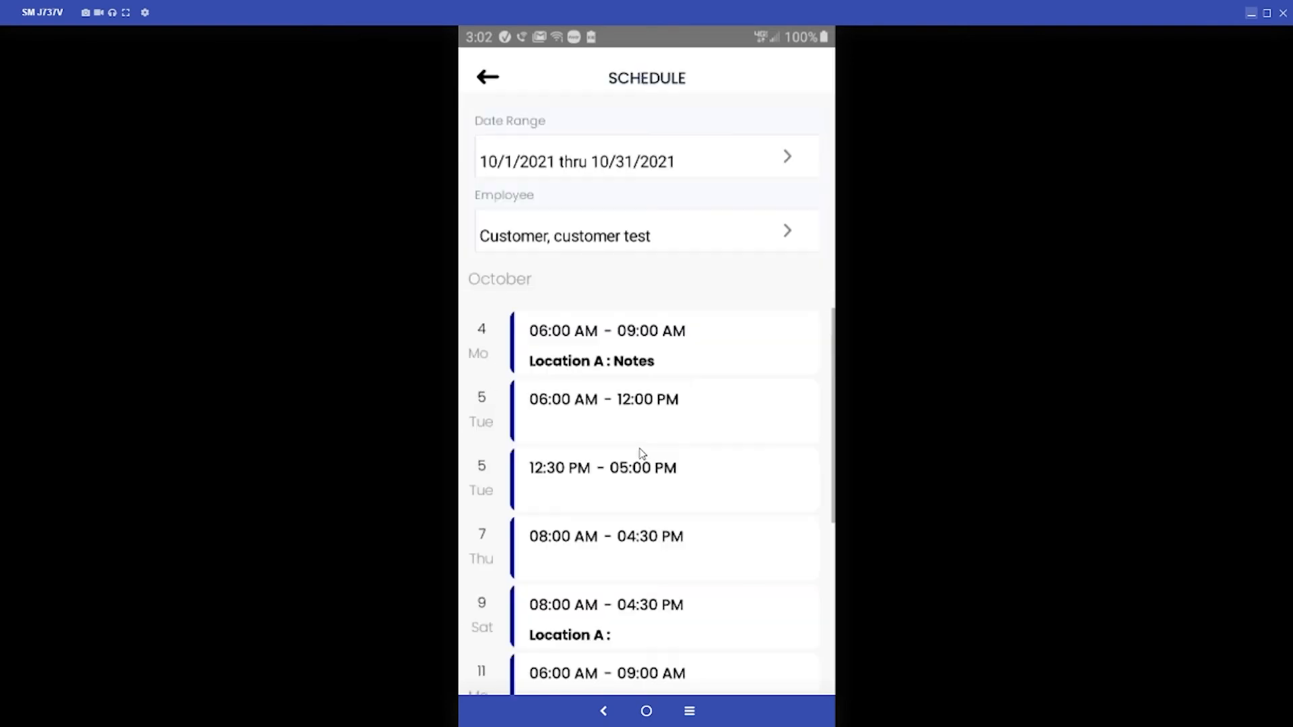
scroll(640, 433, "down", 5)
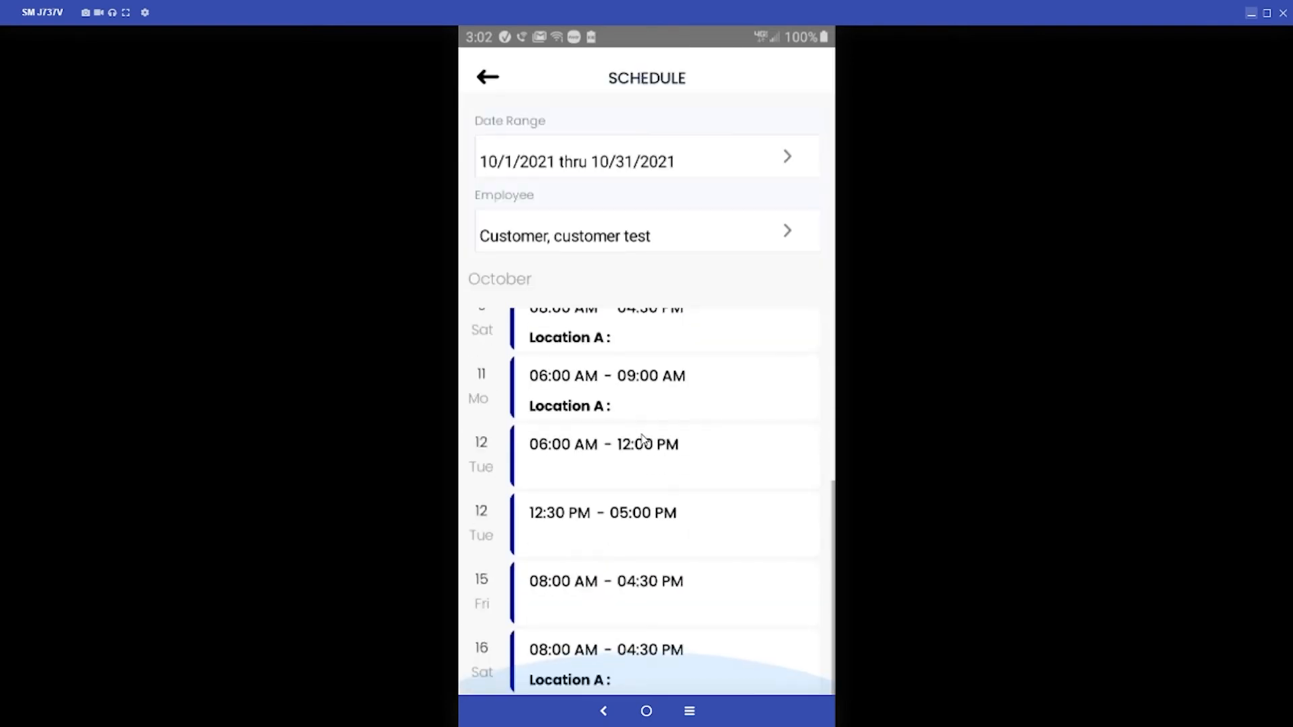
scroll(642, 438, "up", 4)
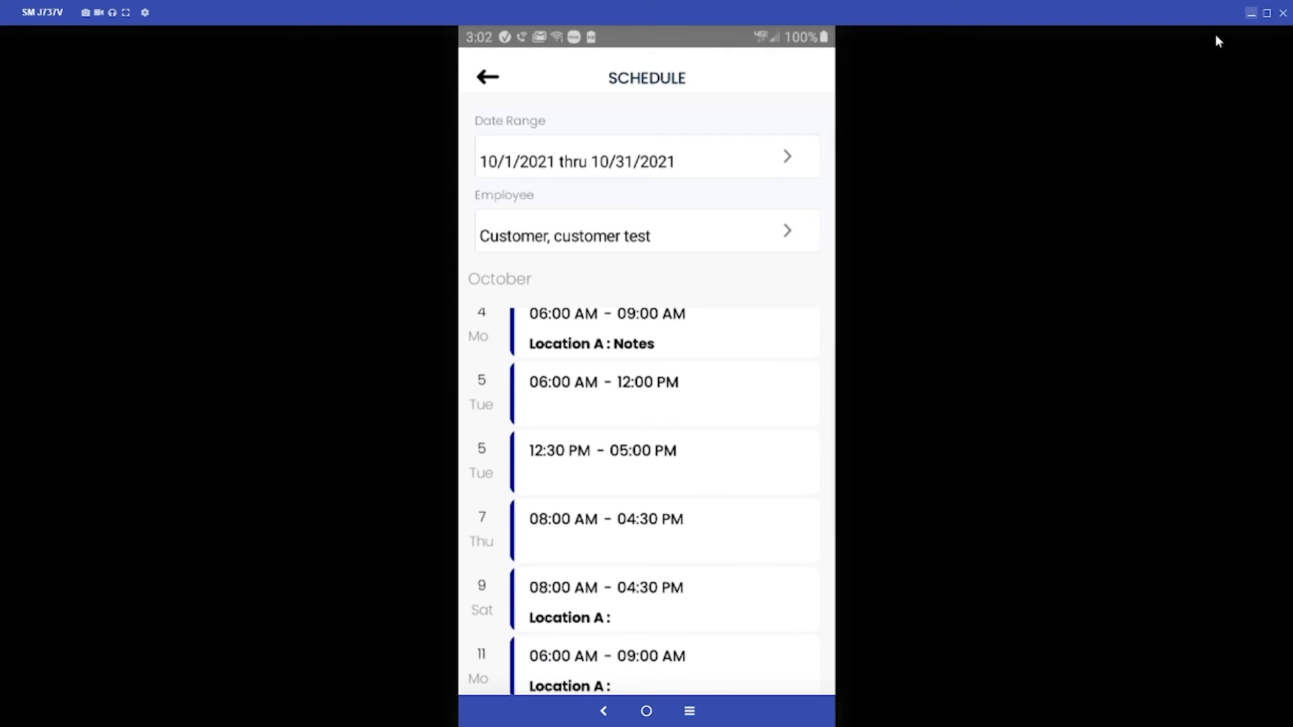
left_click(1270, 18)
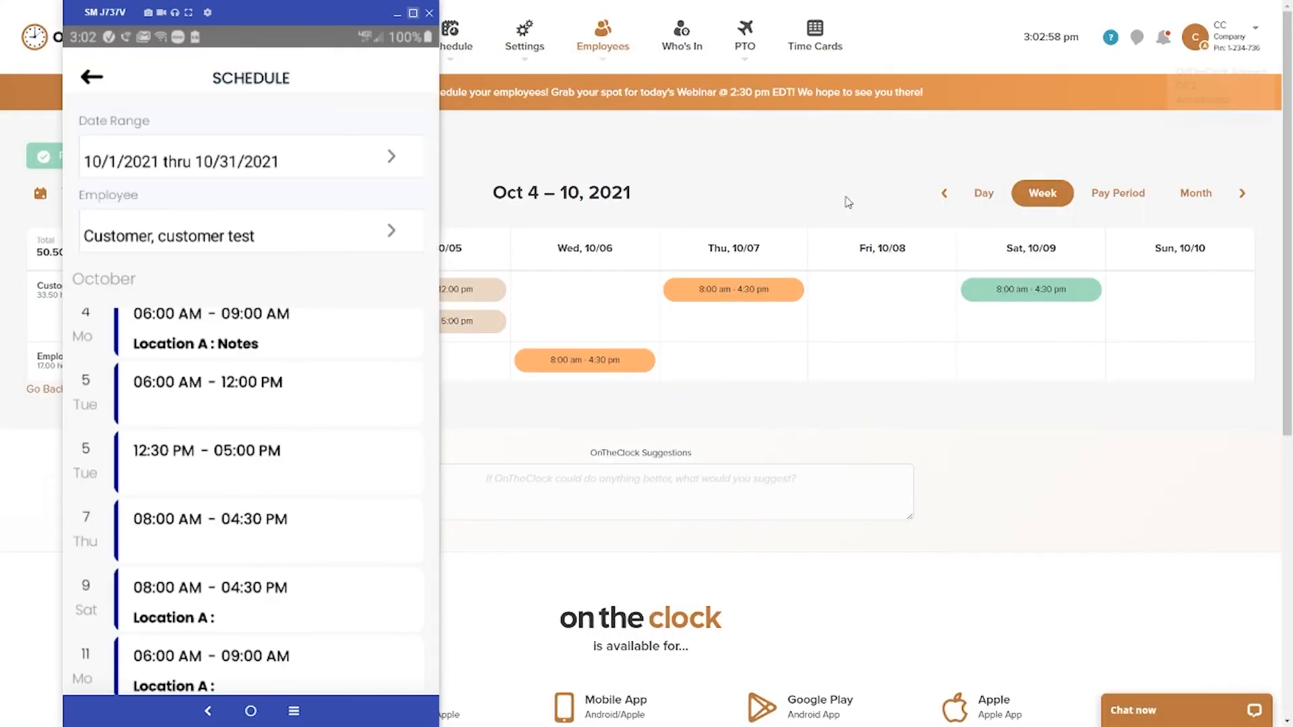
left_click(403, 14)
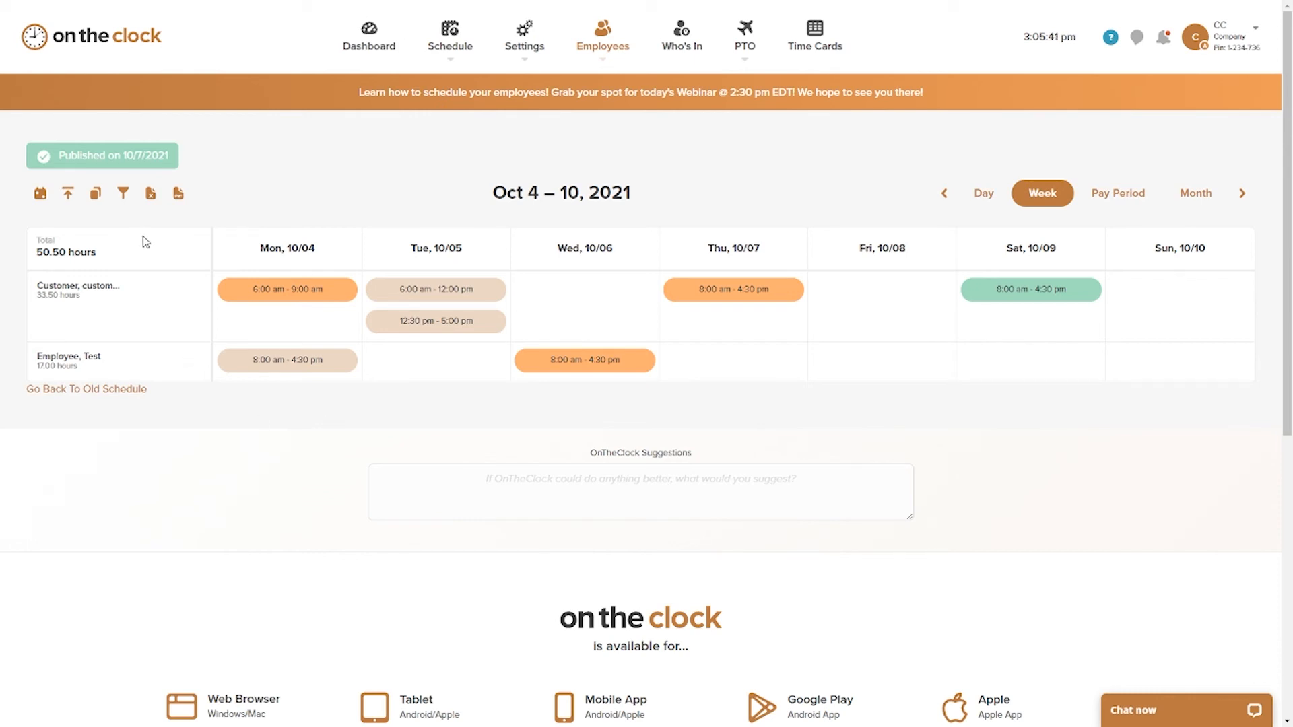
Step: Check the schedule filter options, close them and open the details of the 6:00 am - 9:00 am shift on 10/04
left_click(123, 196)
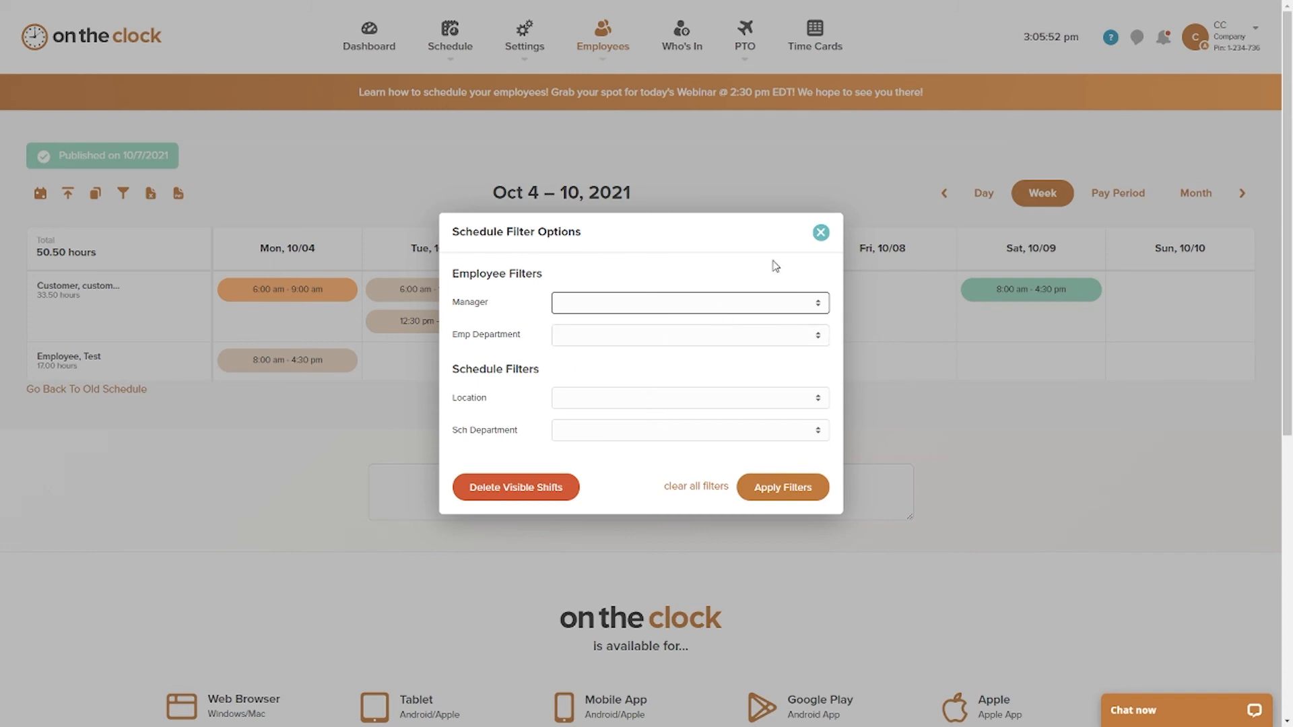
left_click(820, 233)
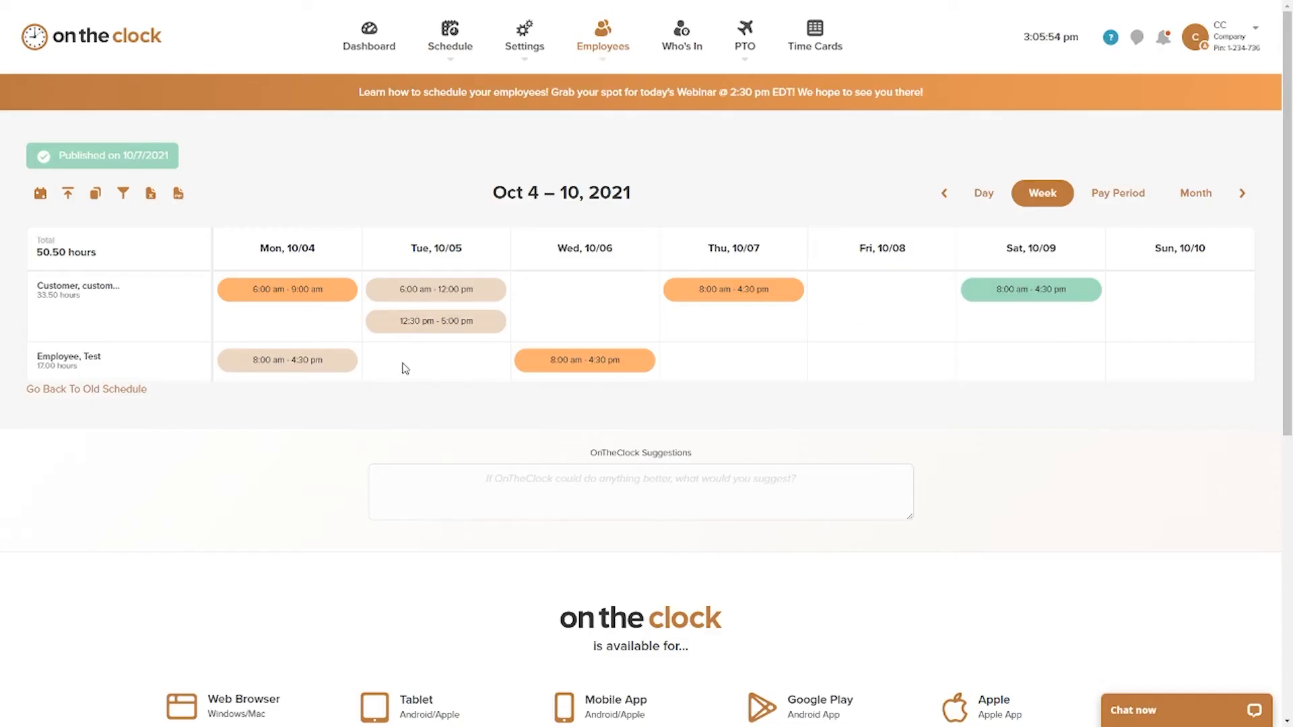
left_click(330, 299)
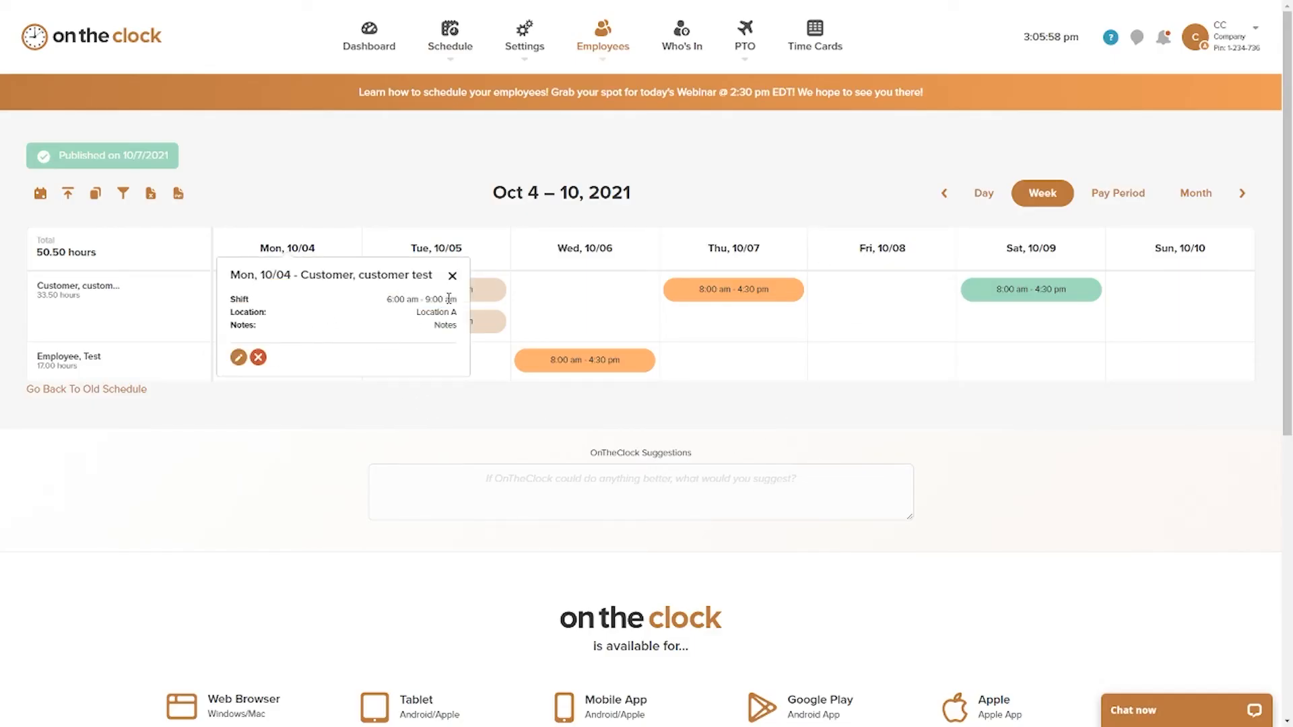
Step: Close the shift details, check the first listed employee's PTO settings and return to the employee schedule
left_click(453, 278)
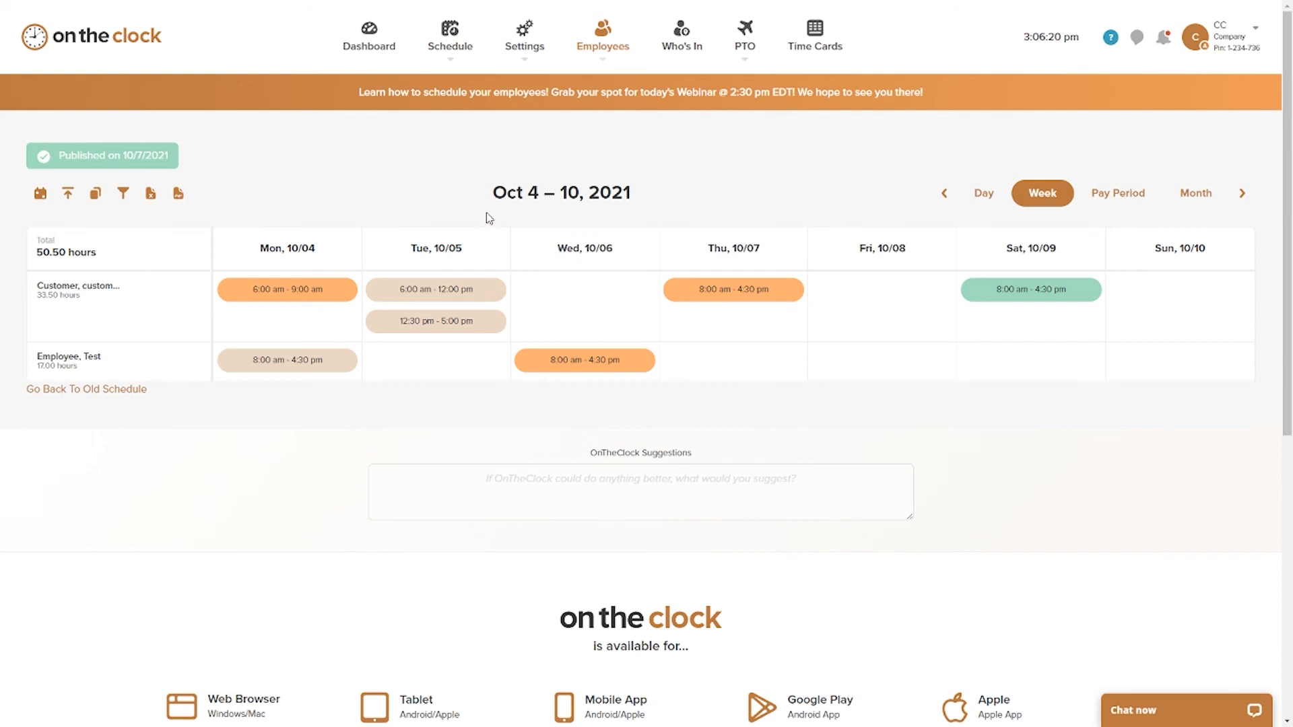
mouse_move(617, 50)
left_click(619, 174)
left_click(336, 277)
scroll(473, 323, "down", 1)
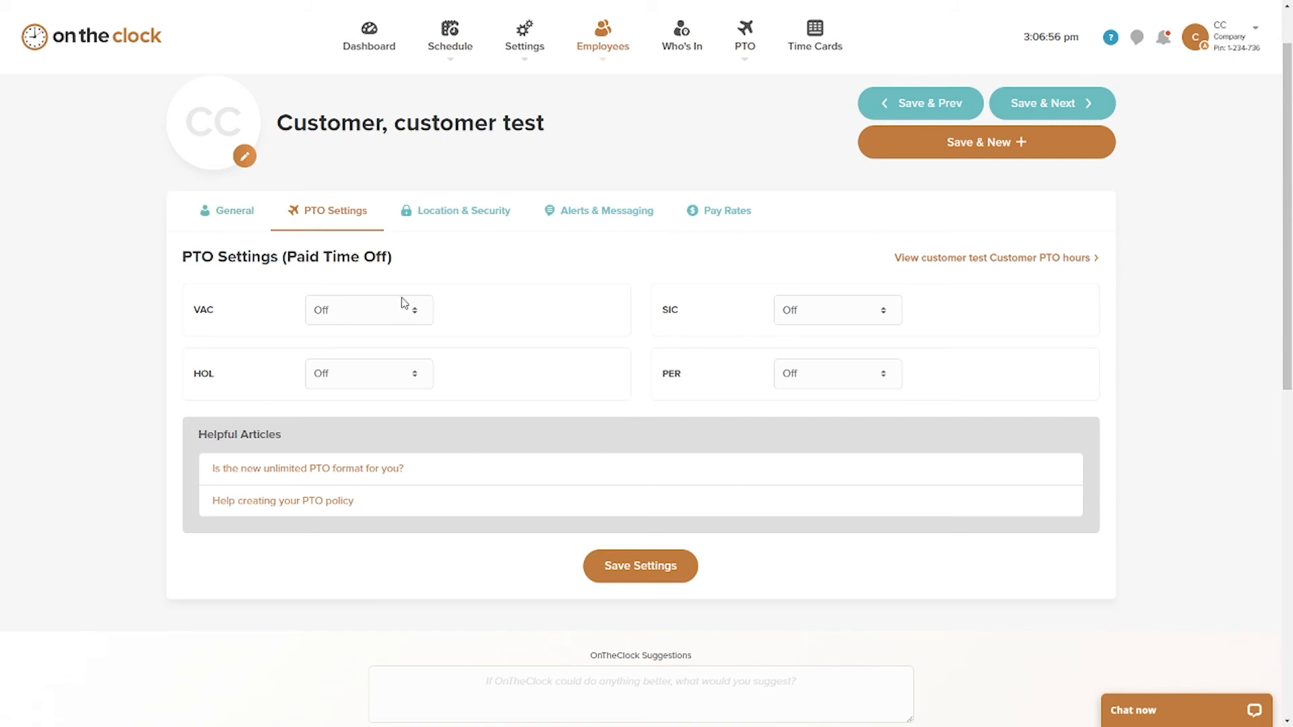
mouse_move(448, 58)
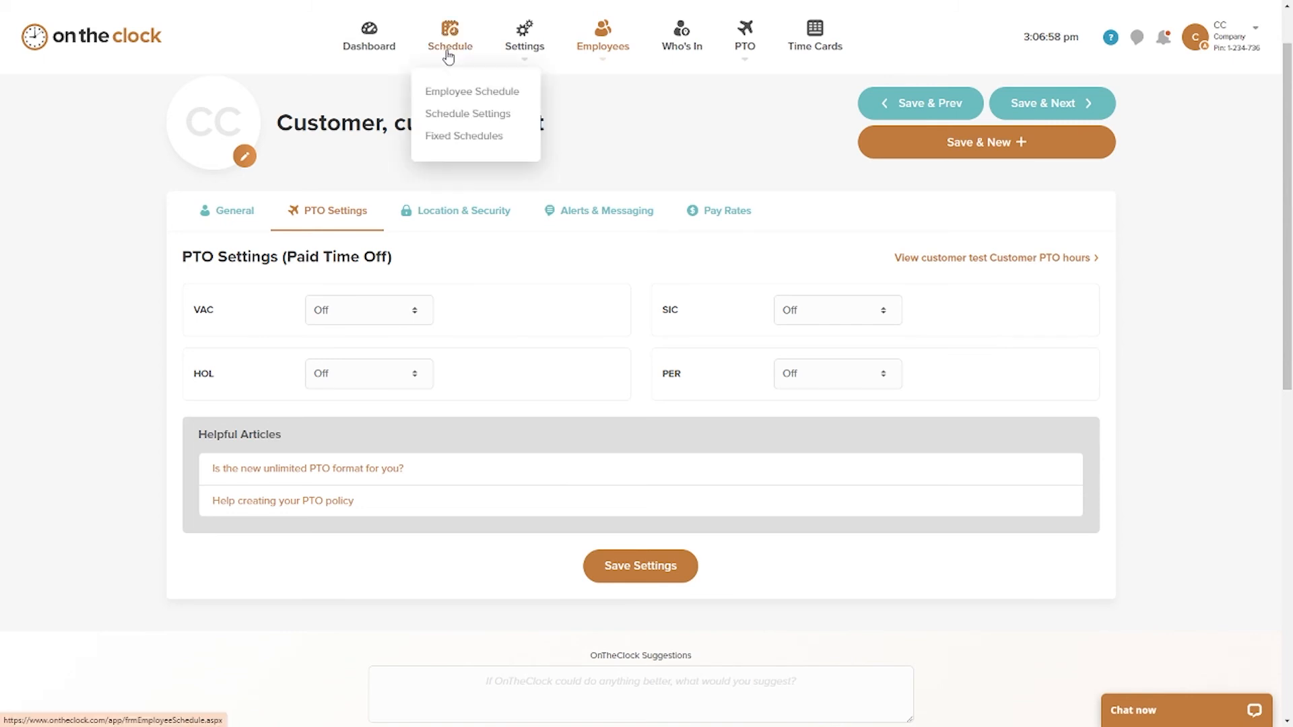
left_click(450, 92)
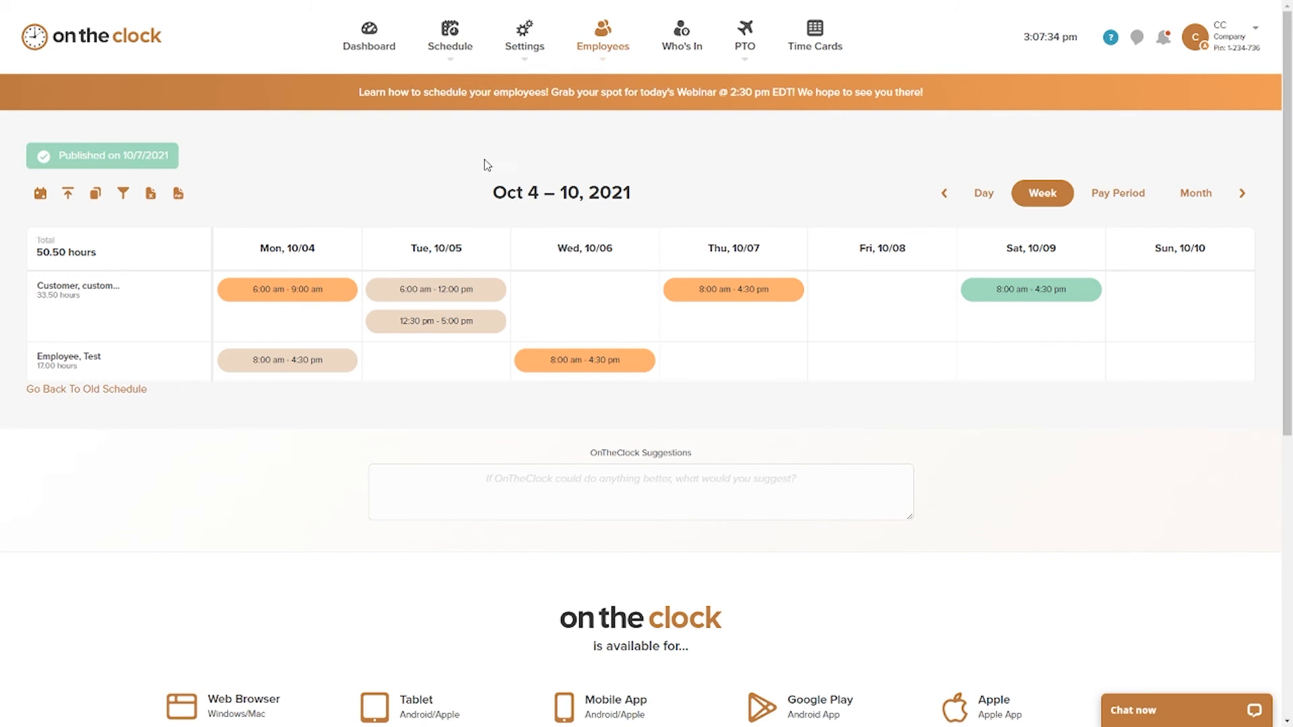
Step: Review the first listed employee's settings, including the Auto Deduct Break choices under Overtime & Breaks
left_click(603, 30)
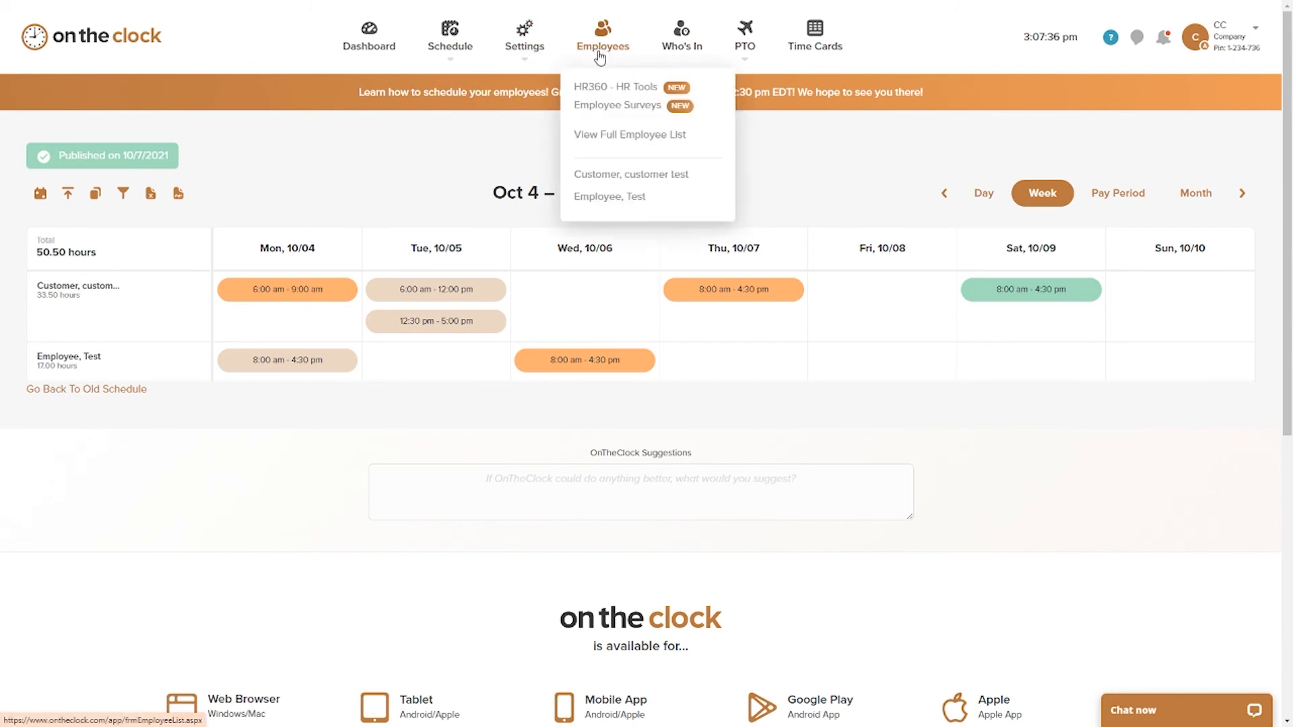
left_click(620, 173)
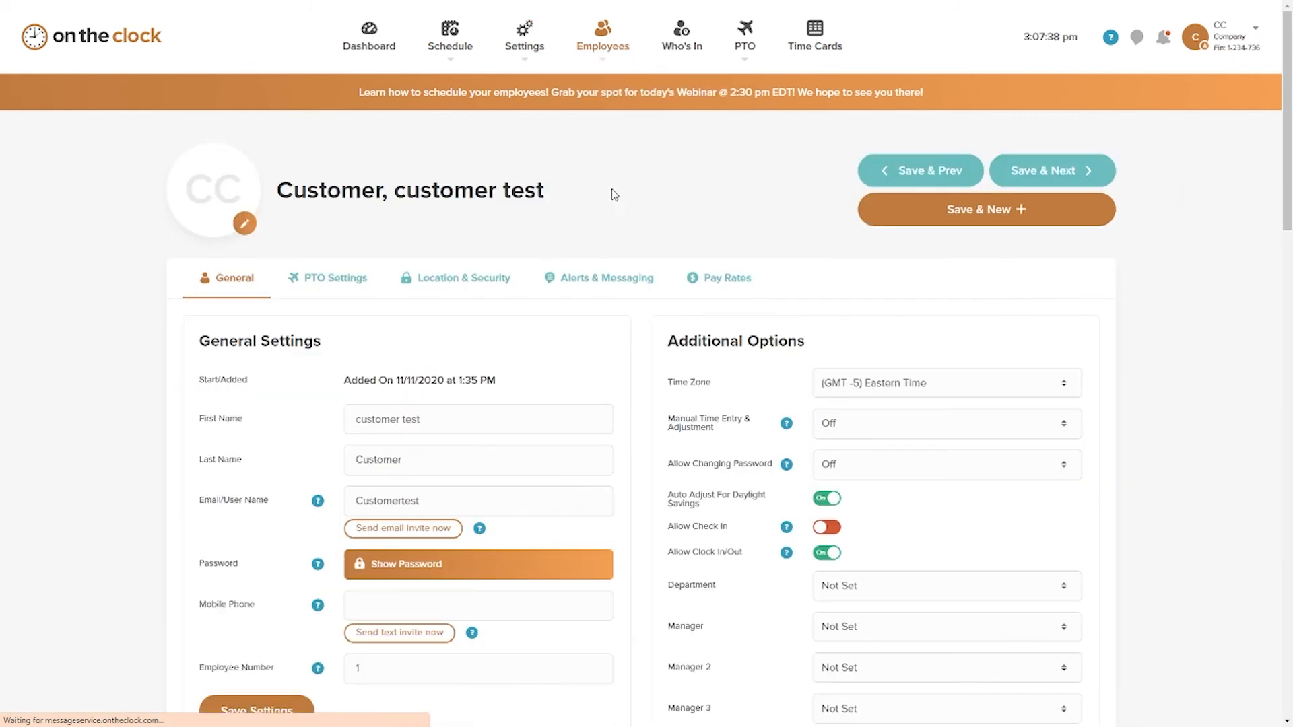
scroll(511, 256, "down", 2)
left_click(350, 156)
left_click(447, 150)
left_click(261, 143)
scroll(700, 215, "down", 3)
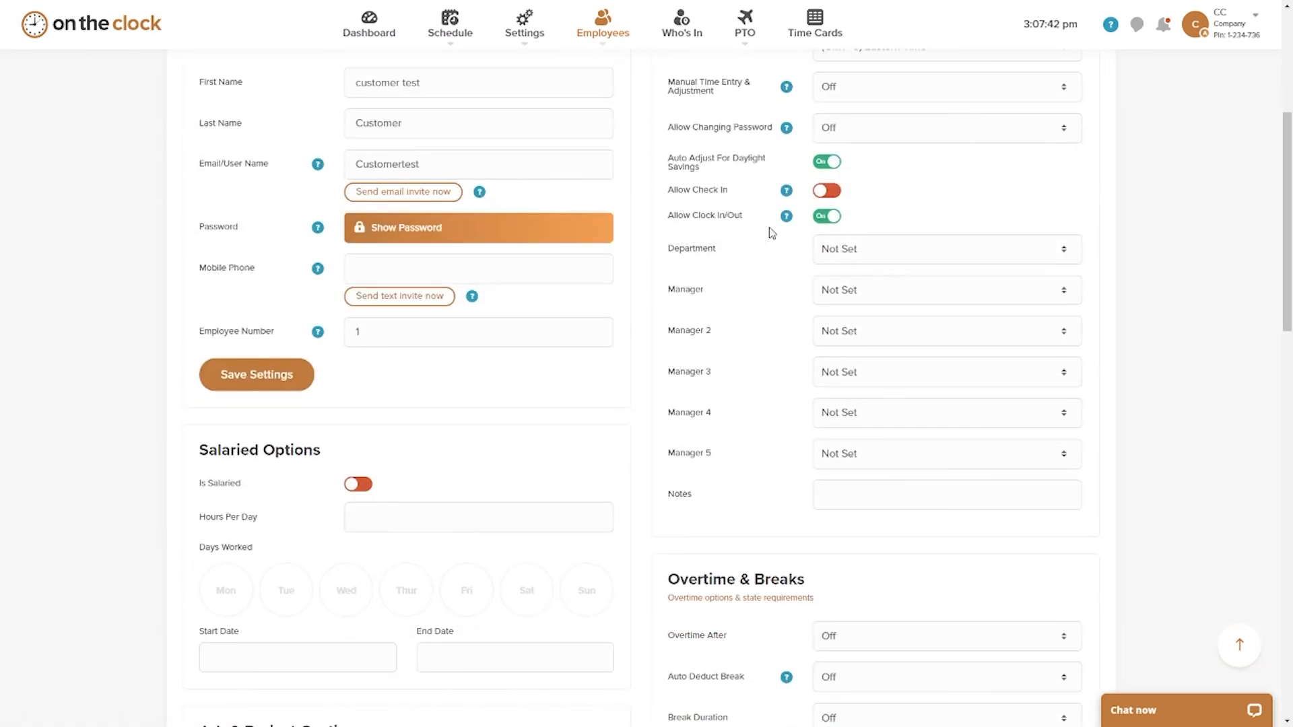
scroll(772, 232, "down", 5)
left_click(887, 345)
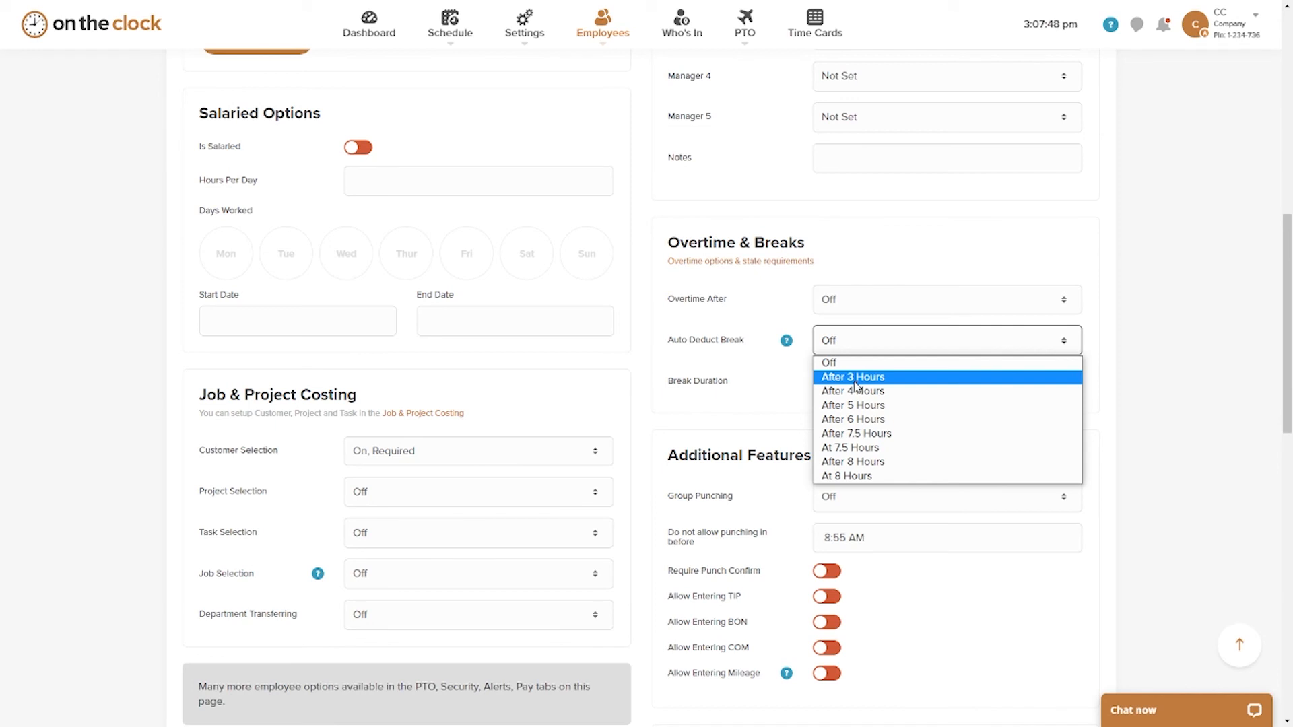
left_click(689, 375)
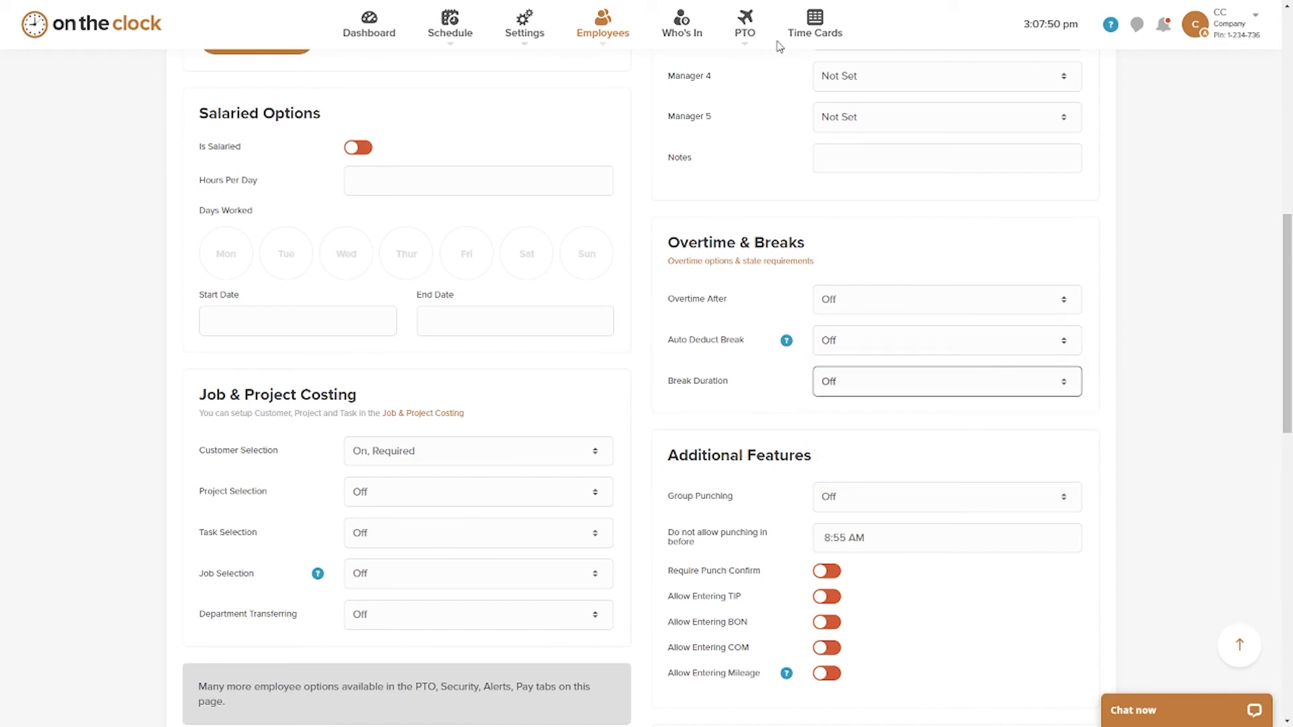
Step: In the time cards for 09/27/2021 thru 10/03/2021, start a multi-day entry with 8 REG hours each on 9/28, 9/29 and 9/30
left_click(814, 19)
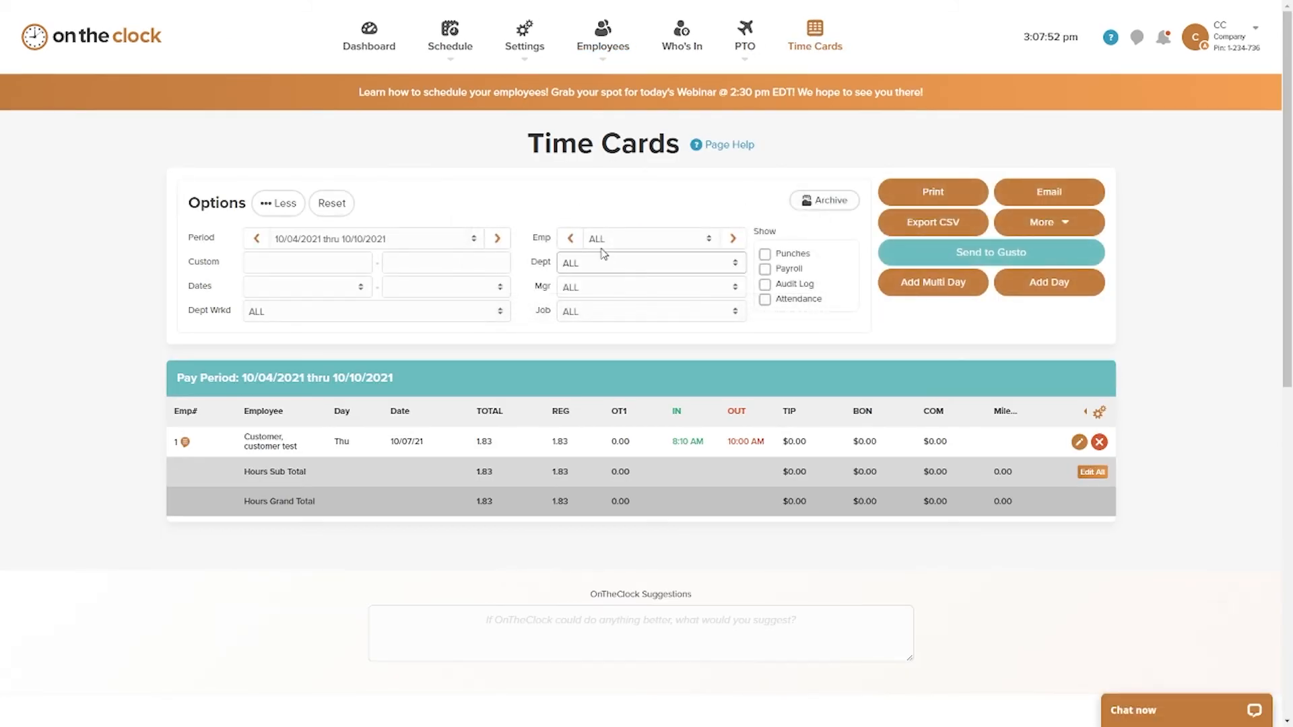
left_click(258, 238)
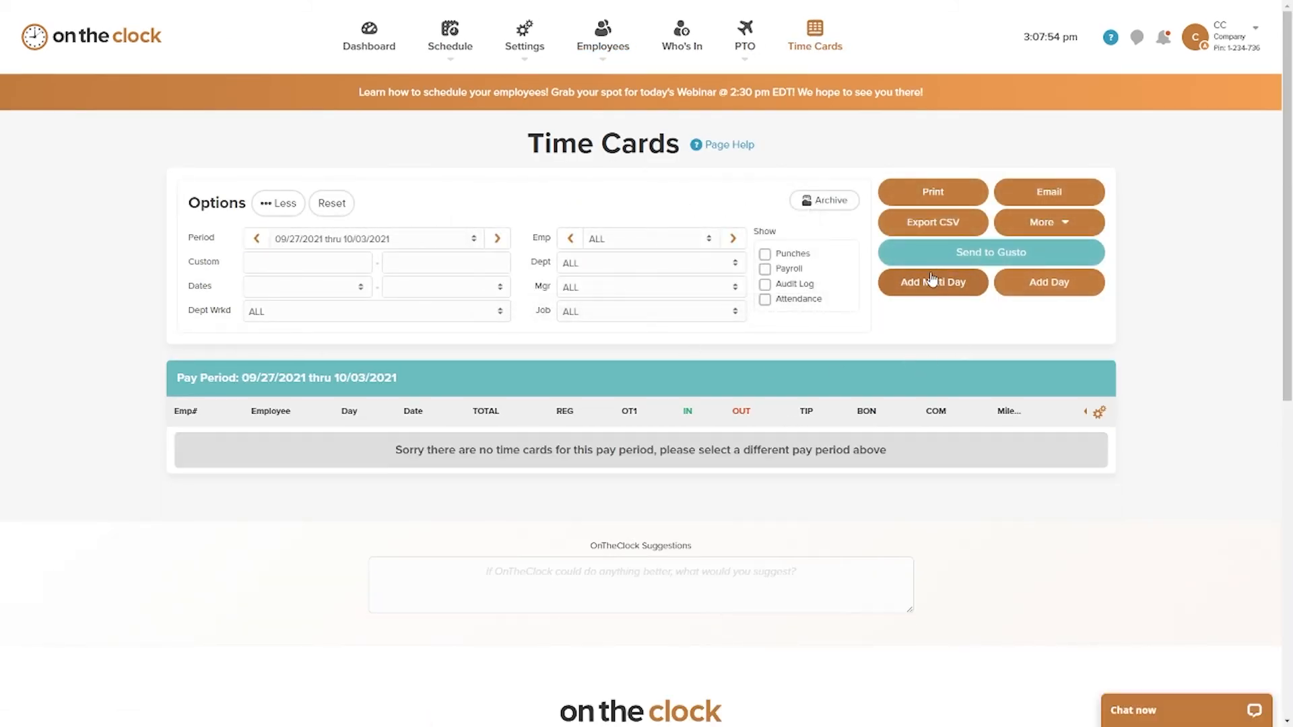
left_click(923, 282)
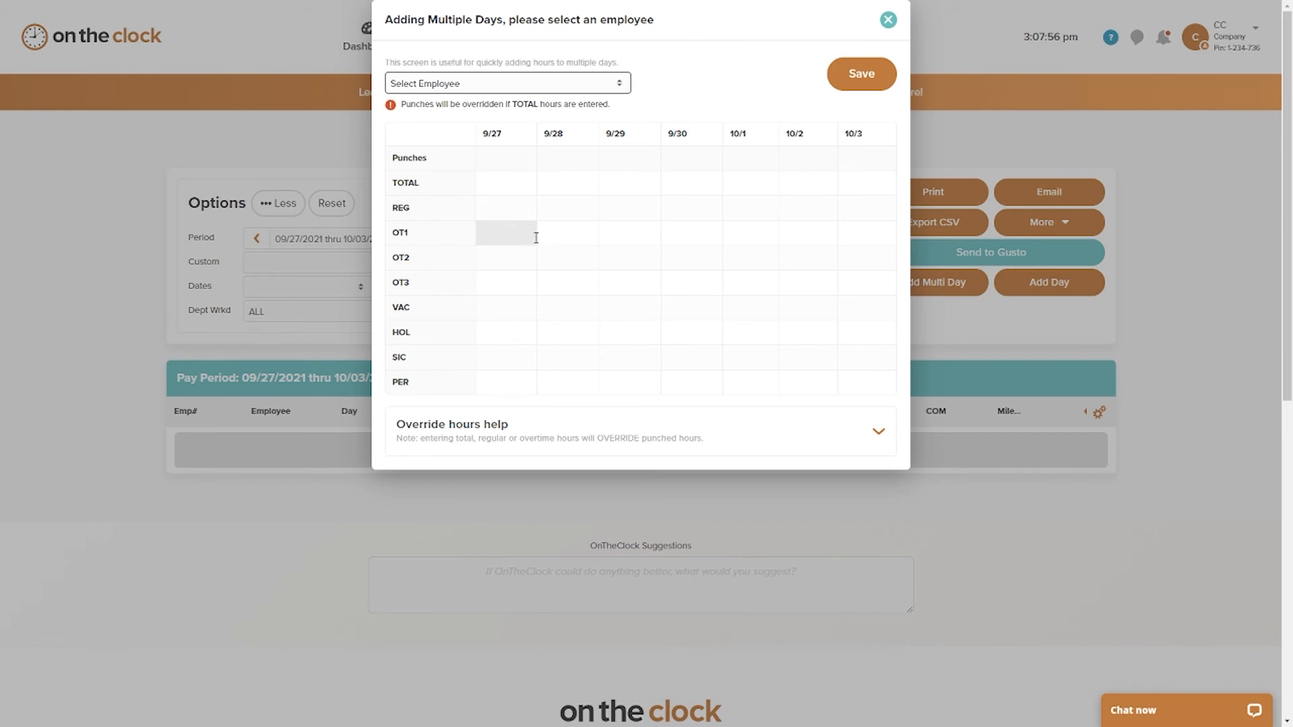
left_click(555, 211)
type("8")
left_click(638, 209)
type("8")
left_click(687, 209)
type("8")
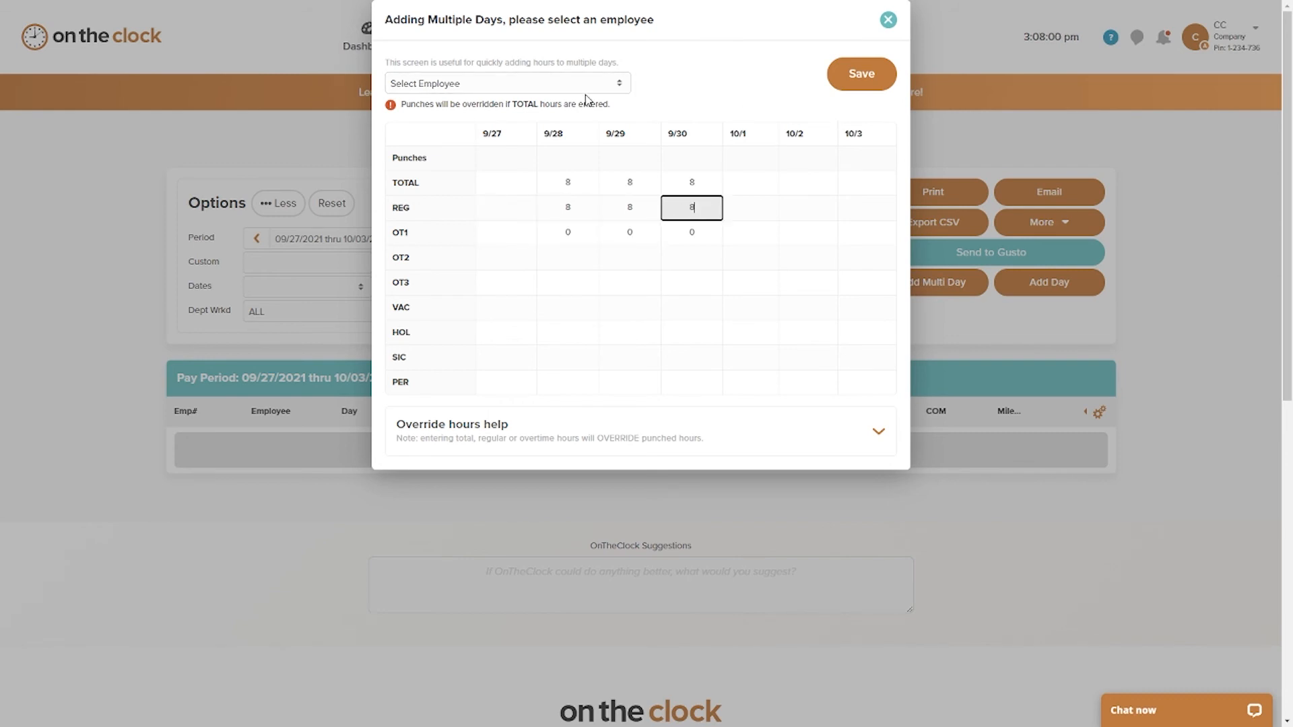
Step: Assign the multi-day hours to the first listed employee and save them
left_click(508, 82)
left_click(519, 111)
left_click(861, 74)
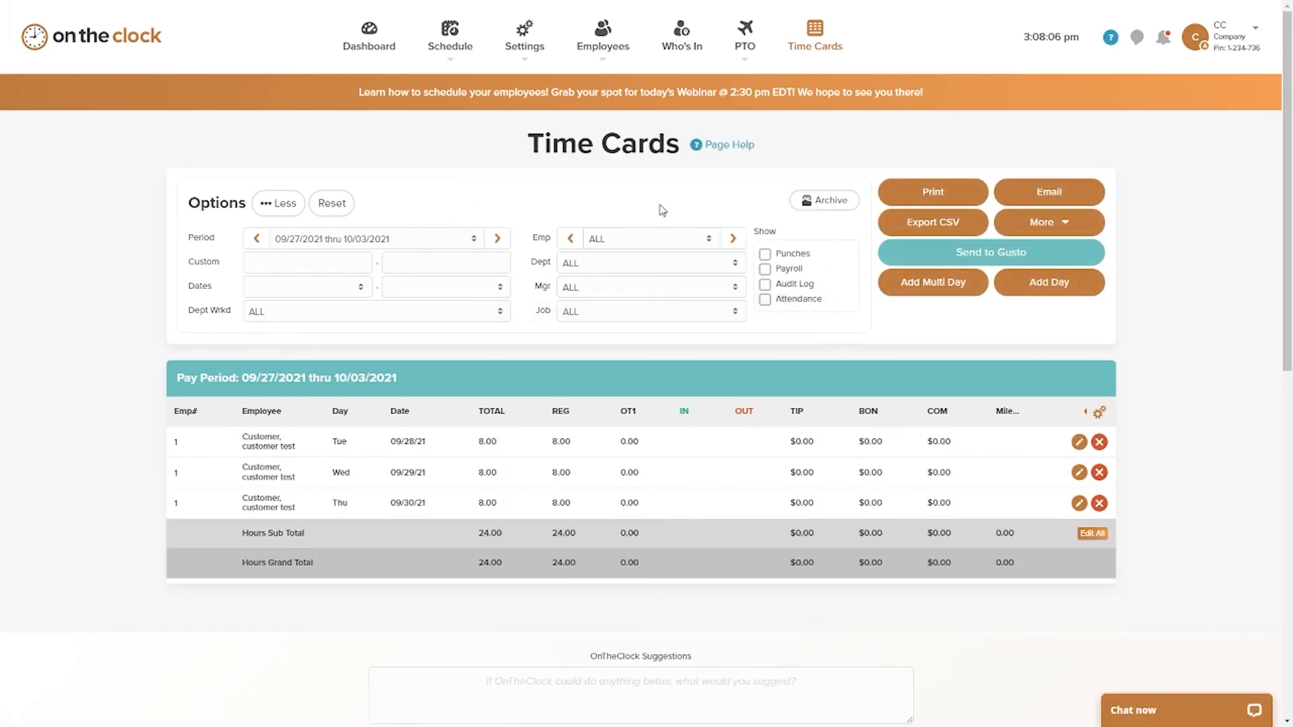
Step: Archive the 09/27/2021 thru 10/03/2021 pay period and dismiss the notice
left_click(832, 202)
left_click(708, 76)
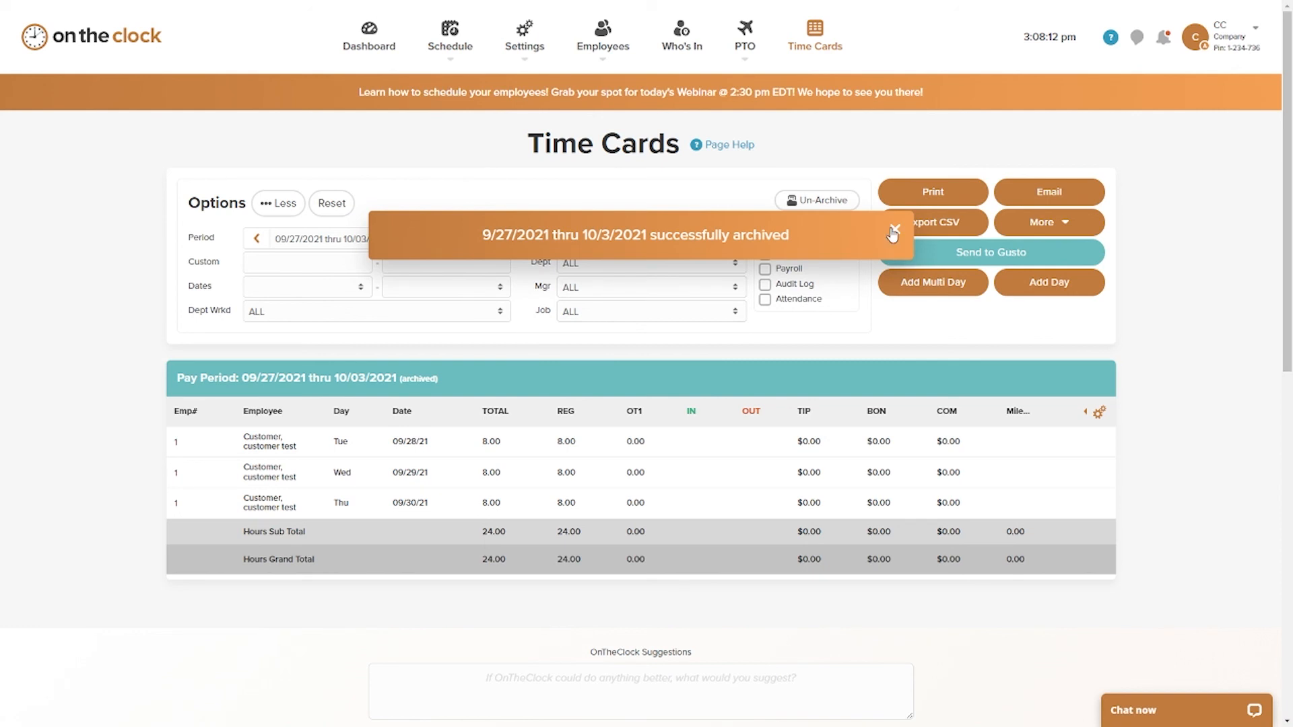
left_click(895, 229)
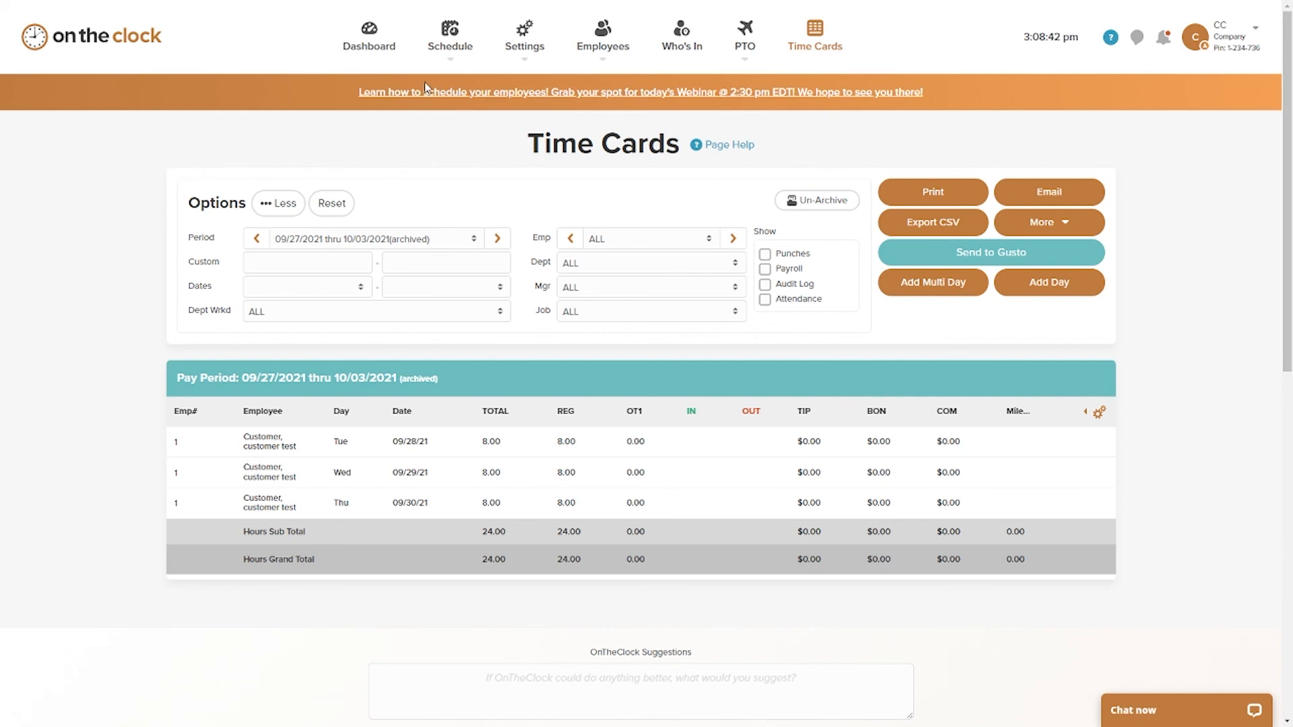
Step: In the employee schedule, set the location of the second employee's 8:00 am - 4:30 pm shift on 10/04 to Location A and save it
mouse_move(450, 41)
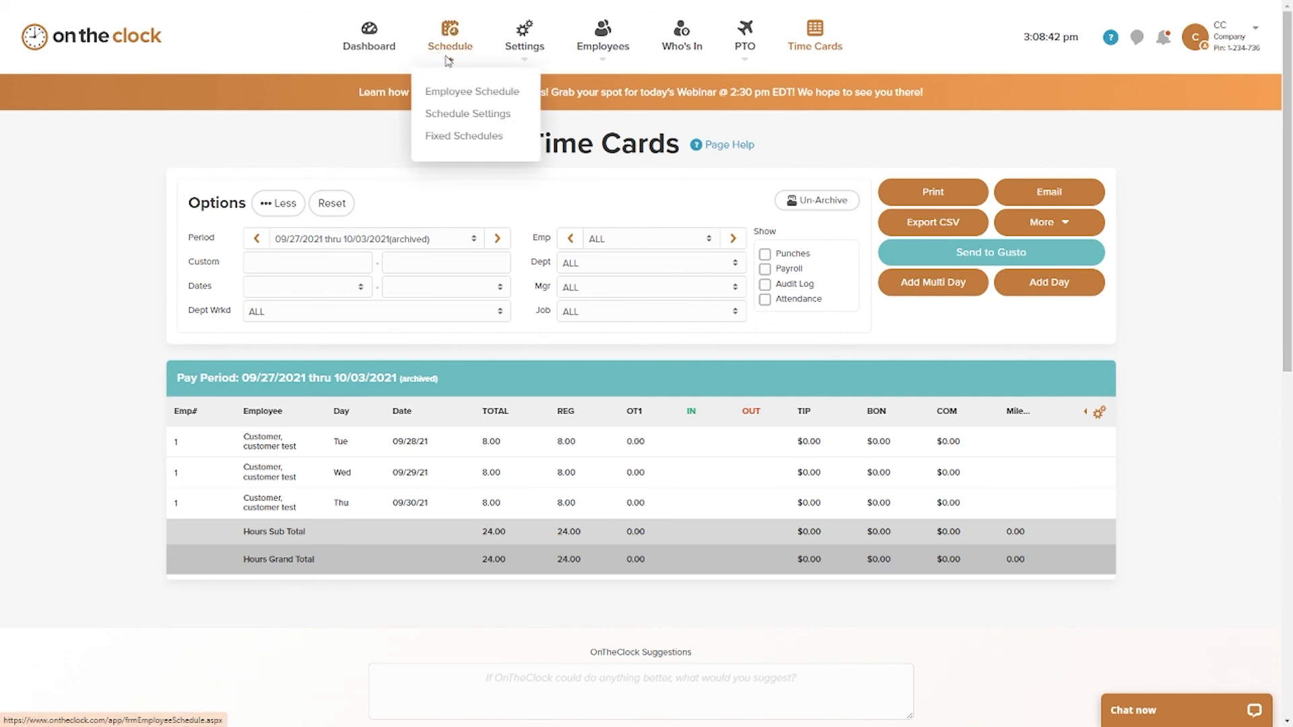
left_click(477, 103)
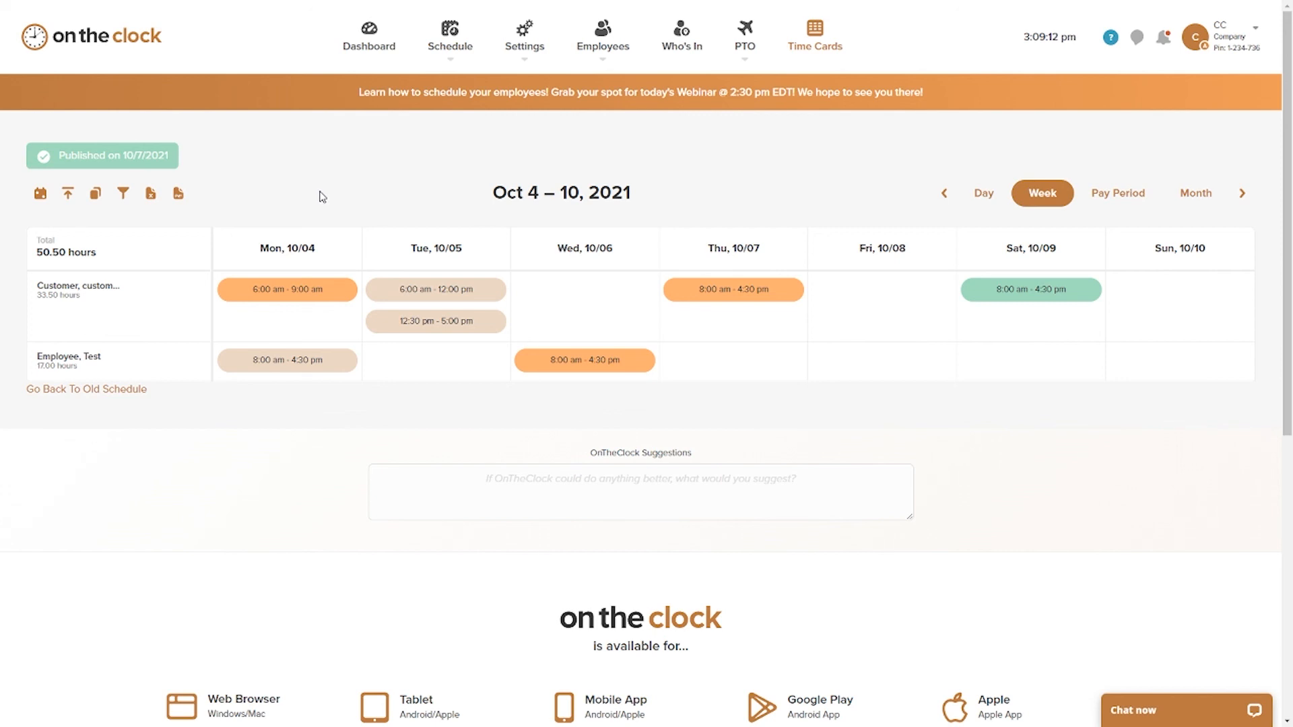
scroll(319, 196, "down", 1)
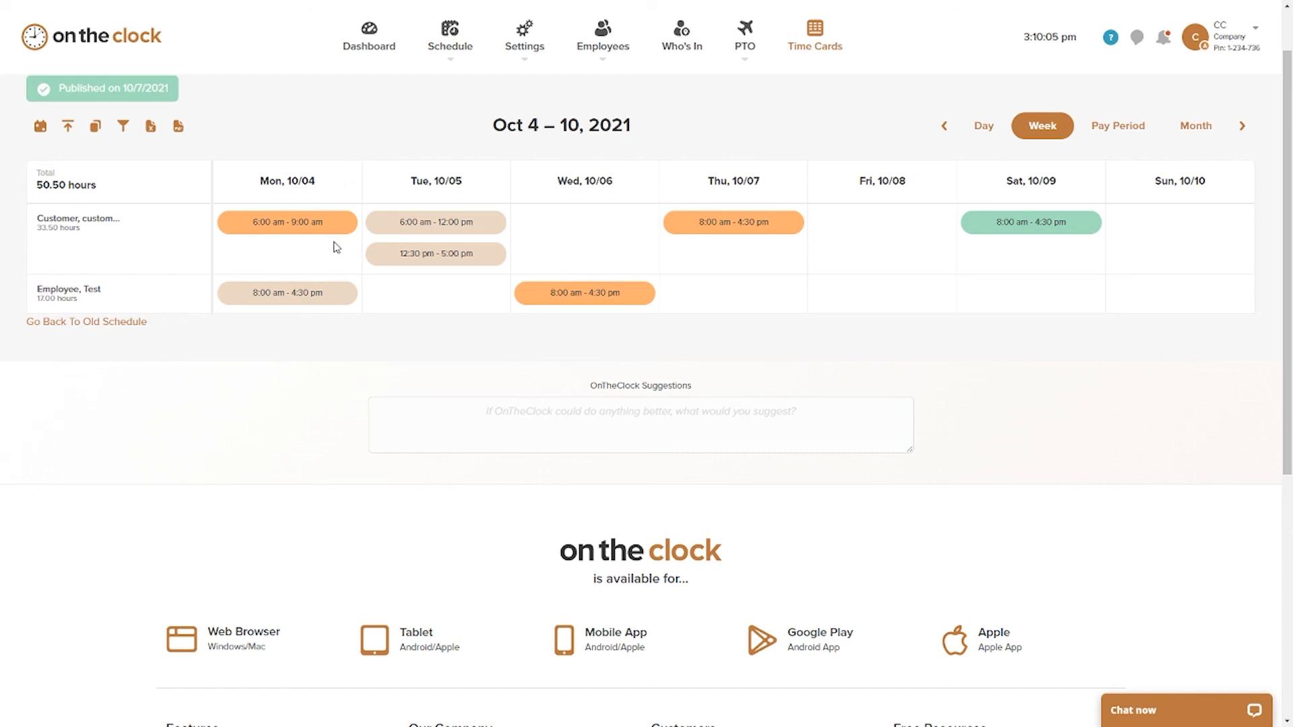
left_click(312, 294)
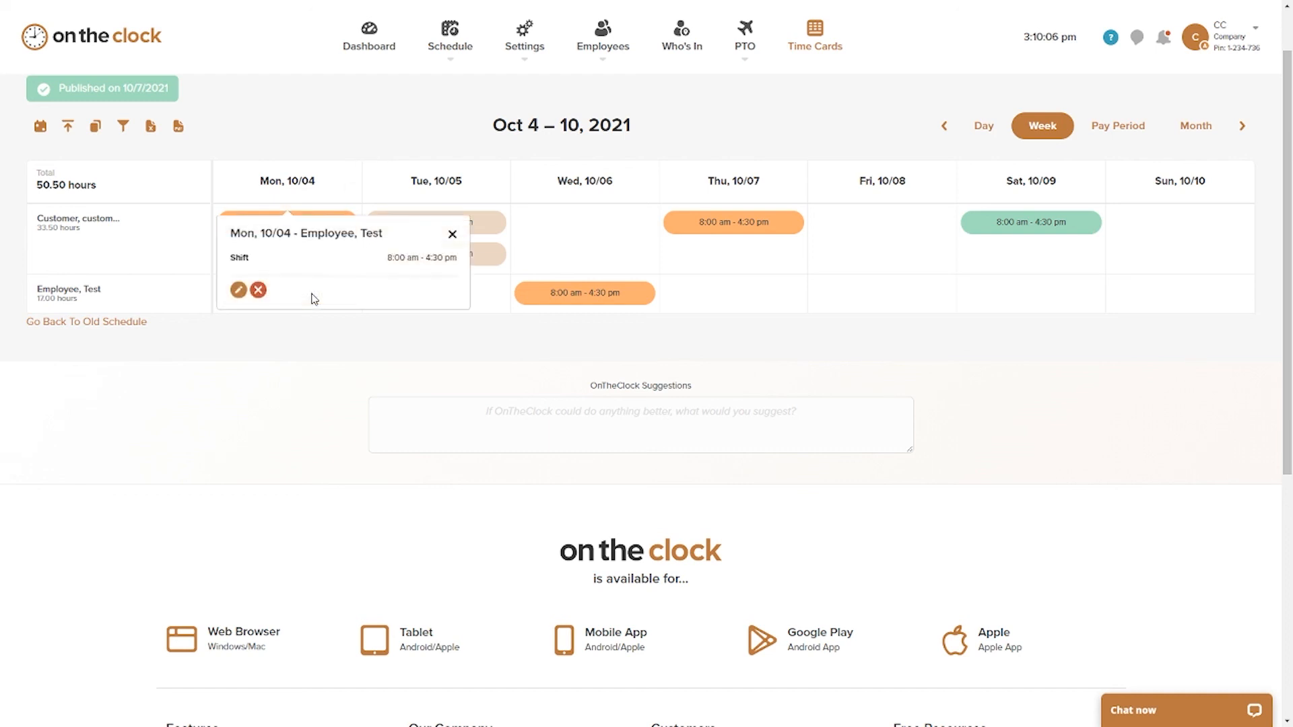
left_click(238, 291)
left_click(636, 215)
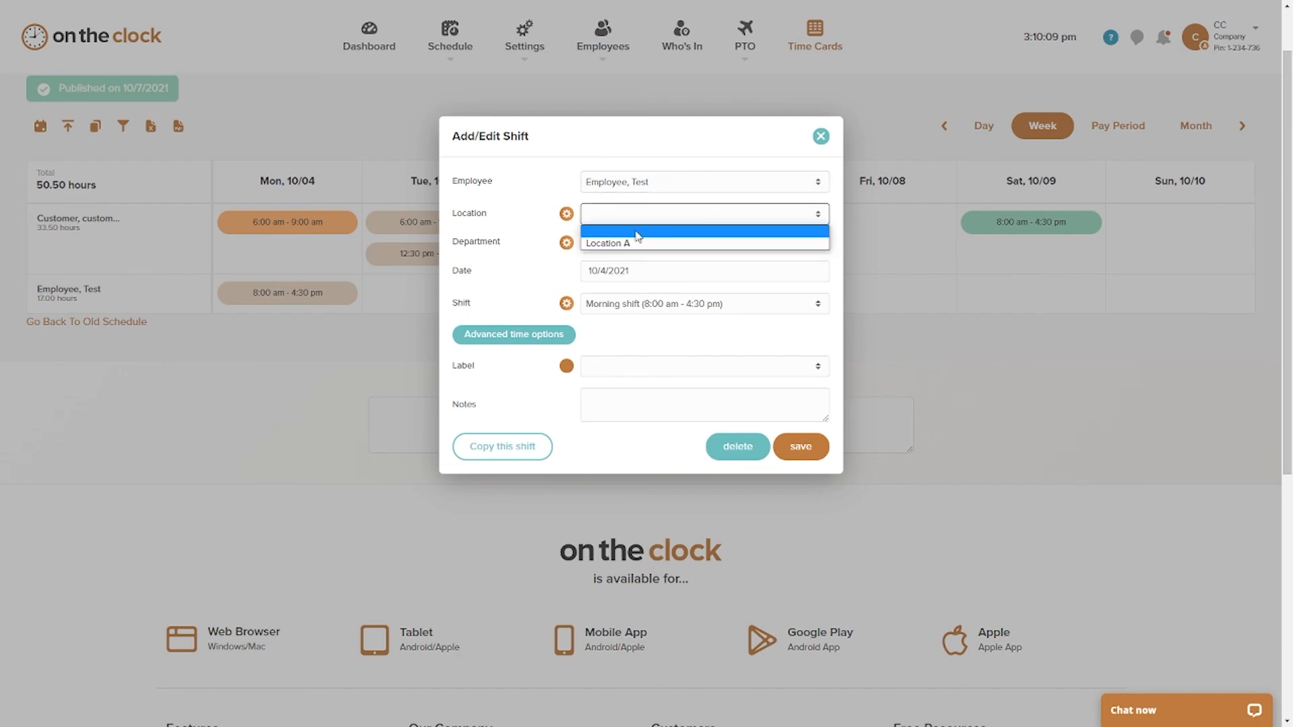
left_click(632, 246)
left_click(803, 446)
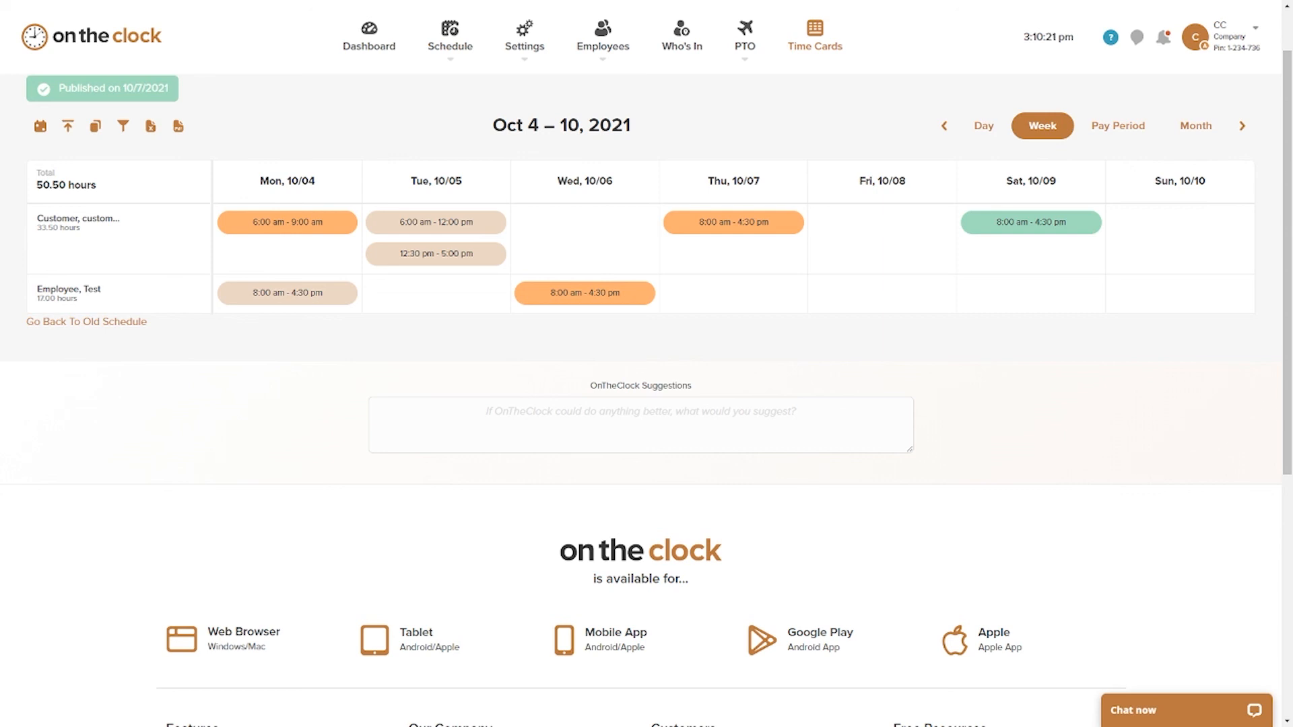
Step: Switch to the mirrored phone, look over the October shifts with their locations and notes, and return to the web schedule
key("alt+Tab")
left_click_drag(227, 633, 239, 344)
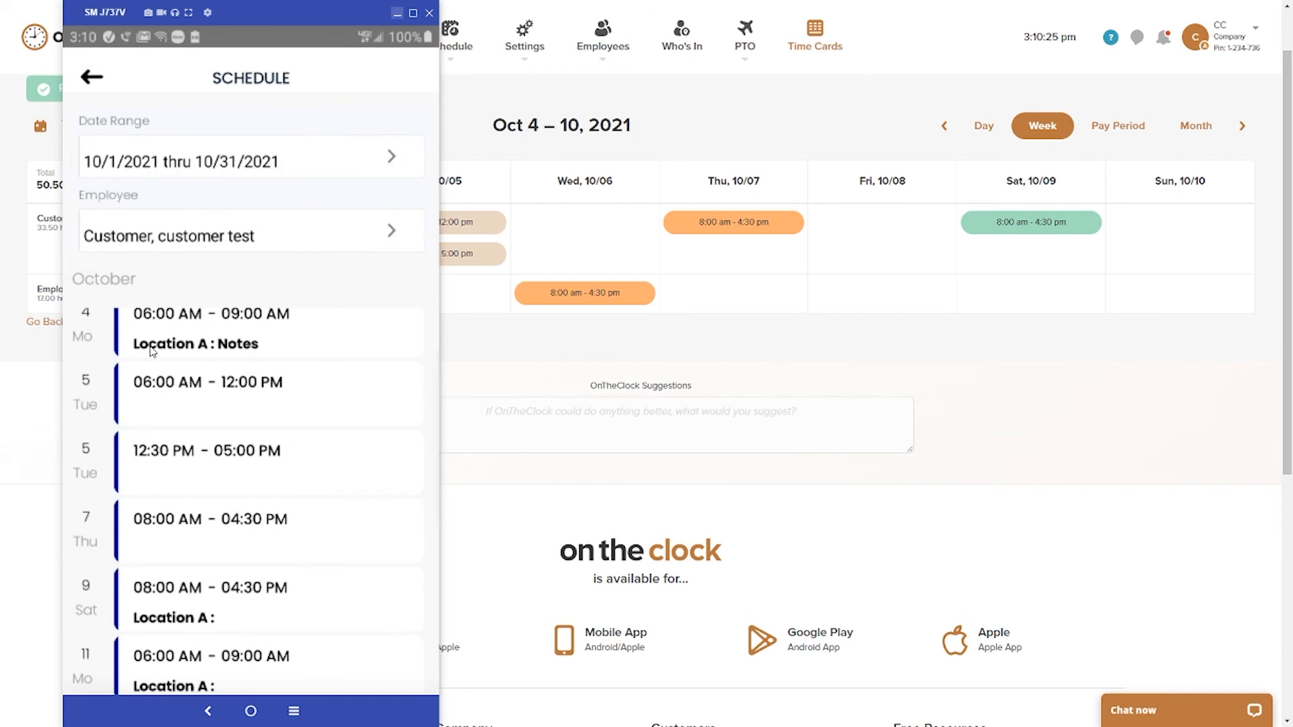
left_click(192, 351)
left_click(397, 15)
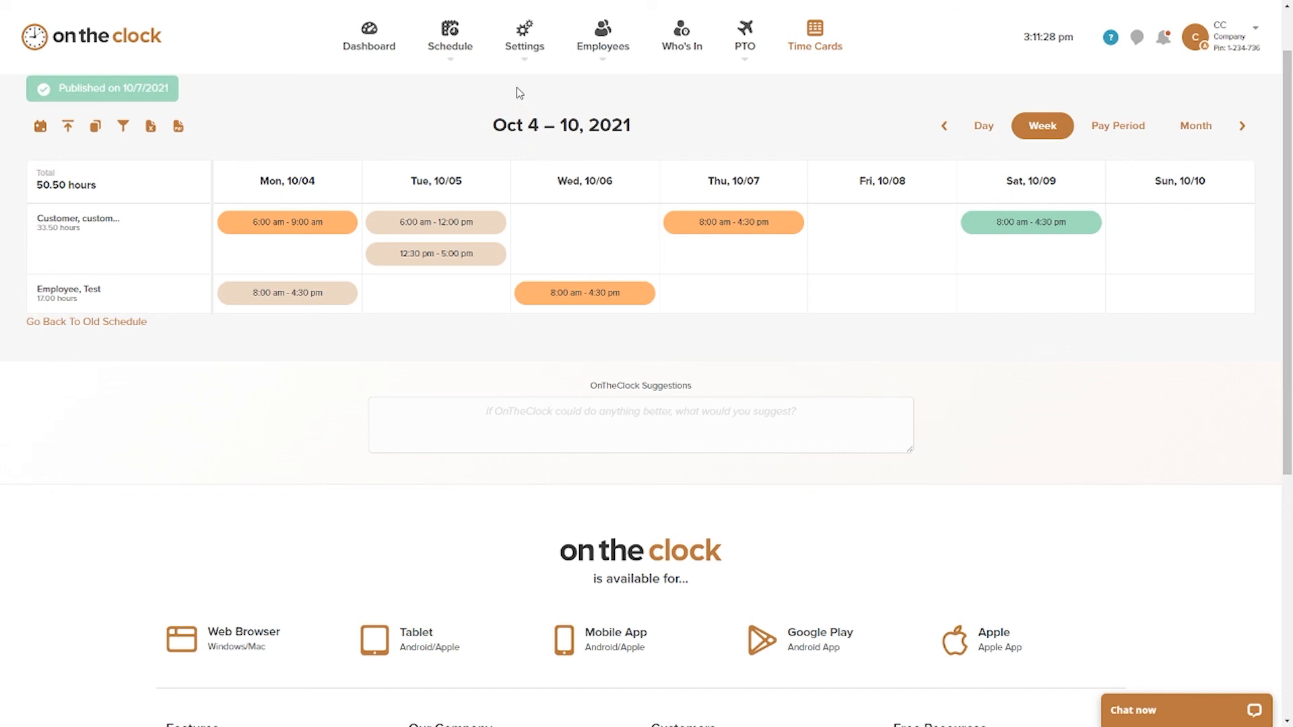
Step: Open the Employee Punch Site section of the time clock settings and find its Schedule option
mouse_move(525, 37)
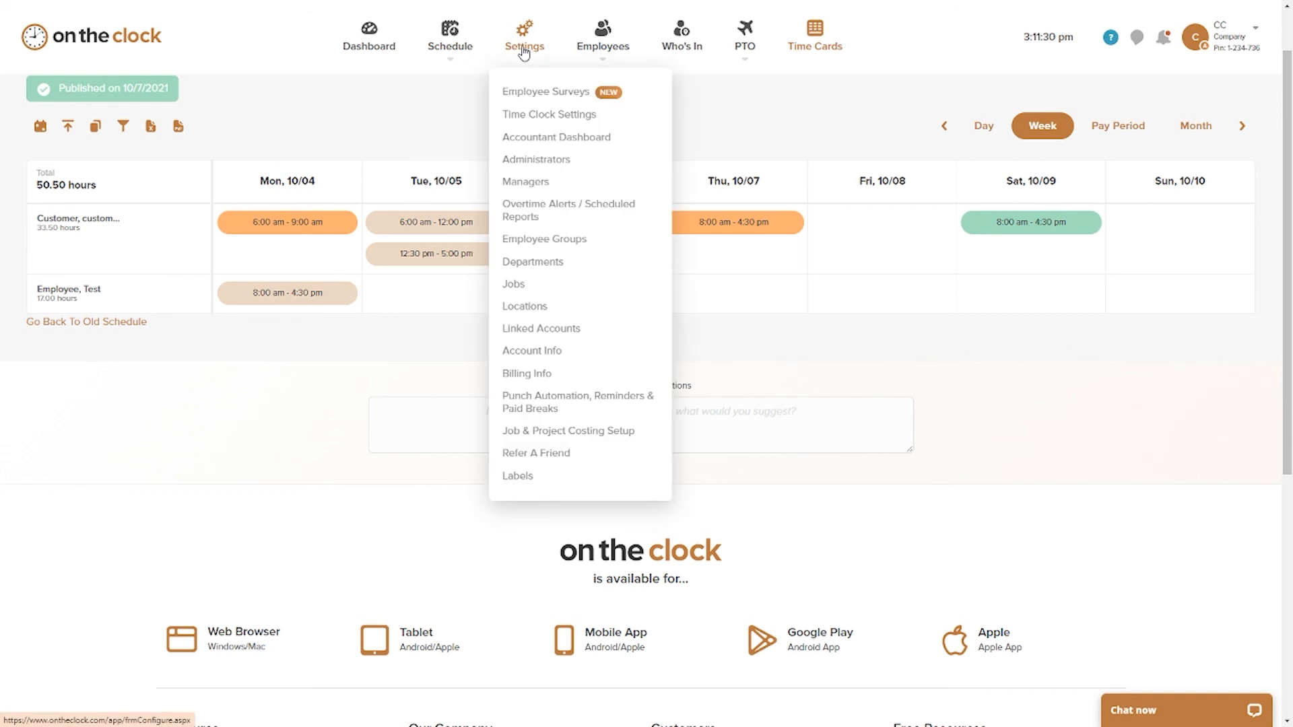
left_click(539, 124)
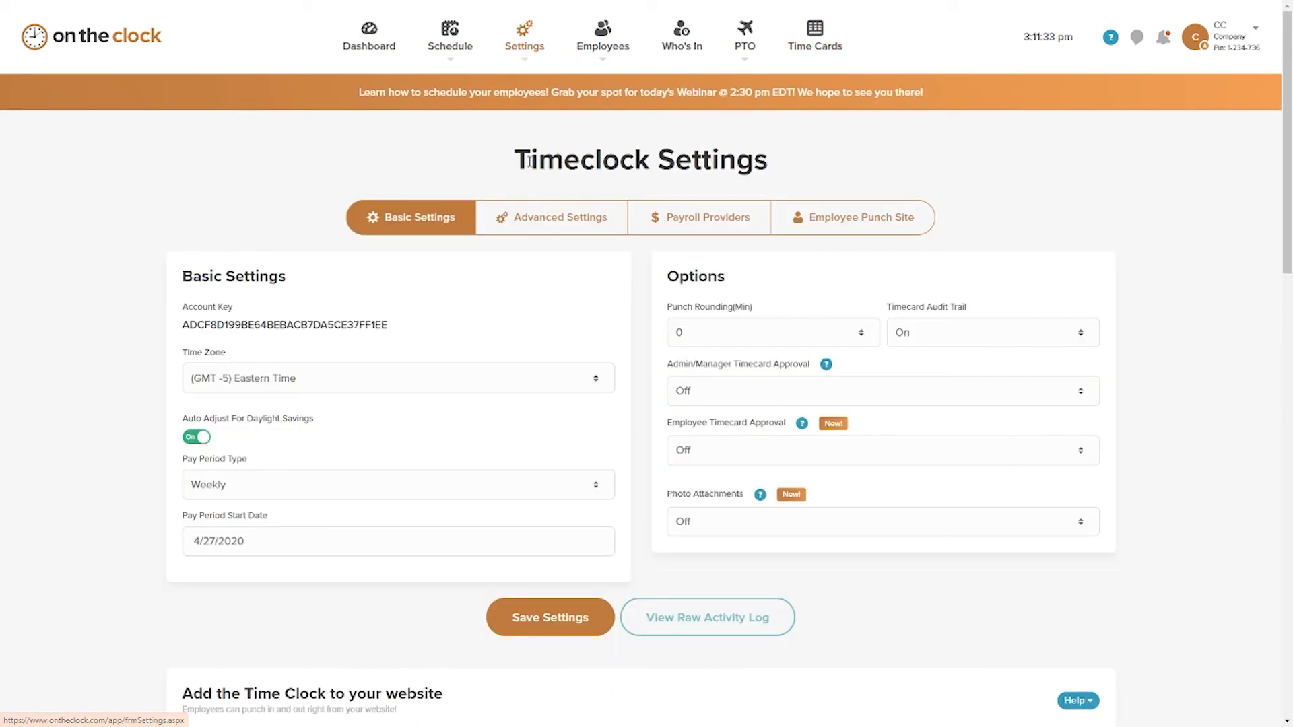
left_click(855, 227)
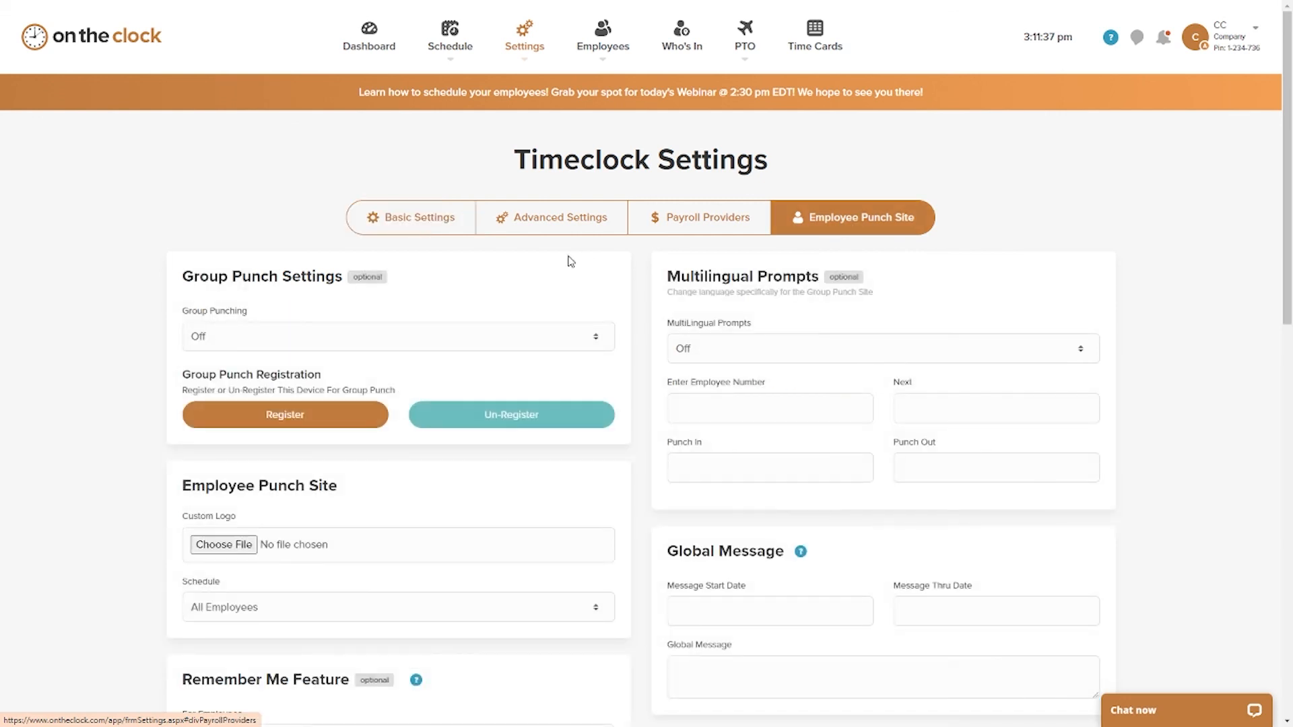
scroll(511, 259, "down", 2)
scroll(495, 241, "down", 3)
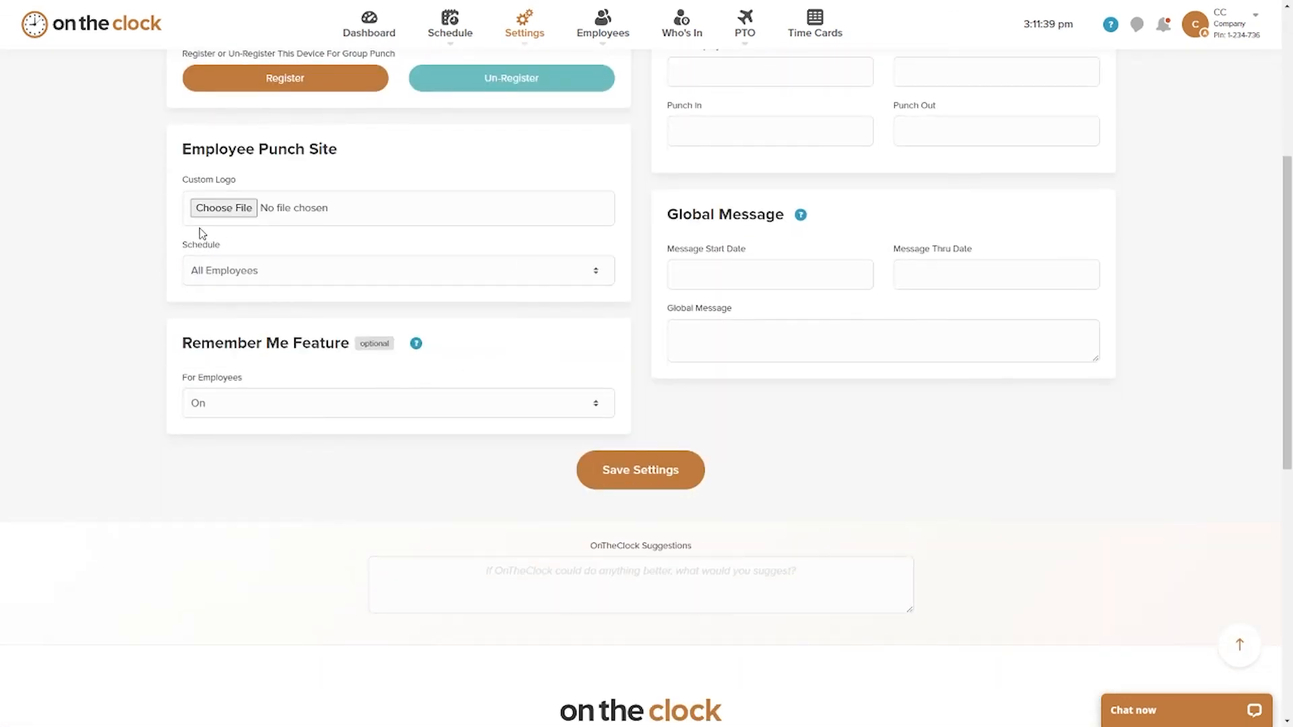